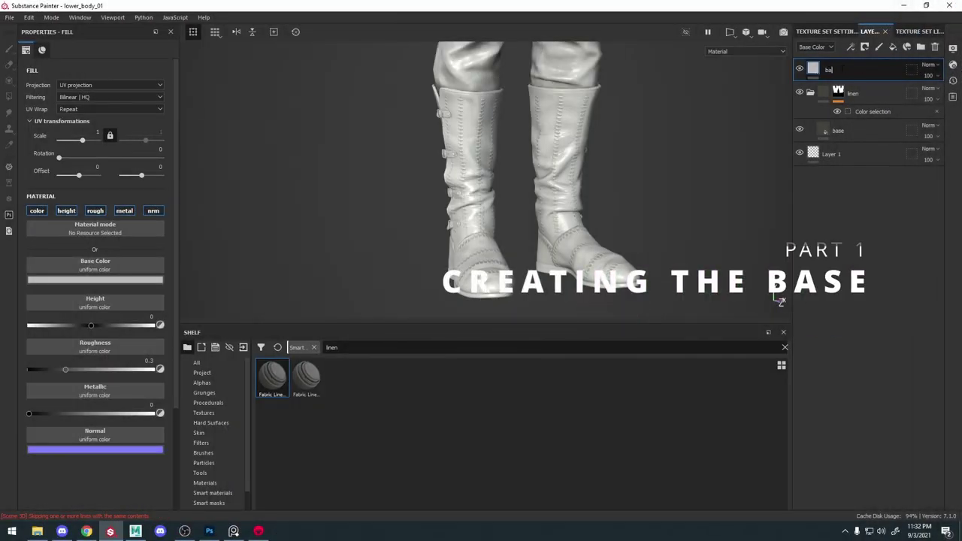
Group the new base fill layer into a folder and name the folder "leather"
key(ctrl+g)
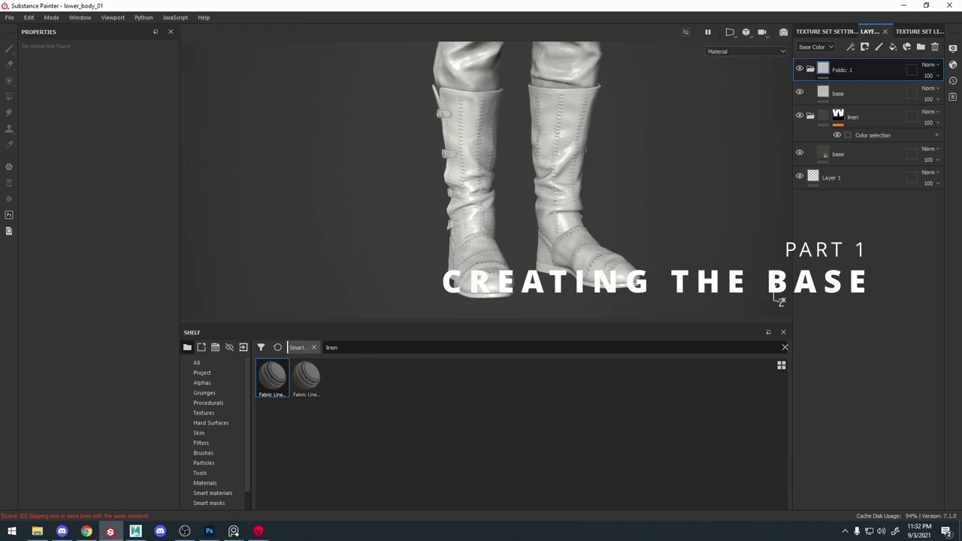
click(845, 69)
text(leather)
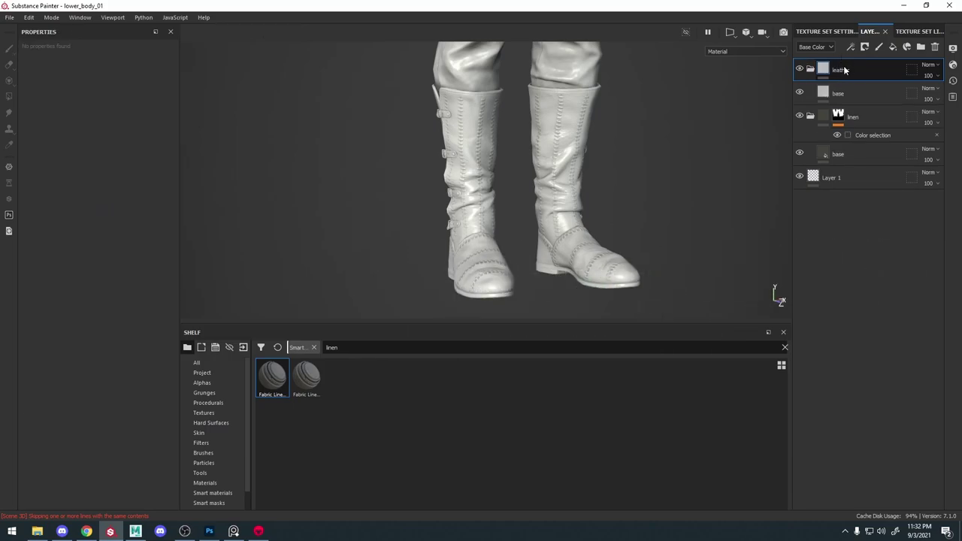
key(Return)
Give the new base fill layer a very dark brown base color using the color picker's eyedropper
click(839, 94)
alt+drag(436, 195, 487, 192)
click(99, 281)
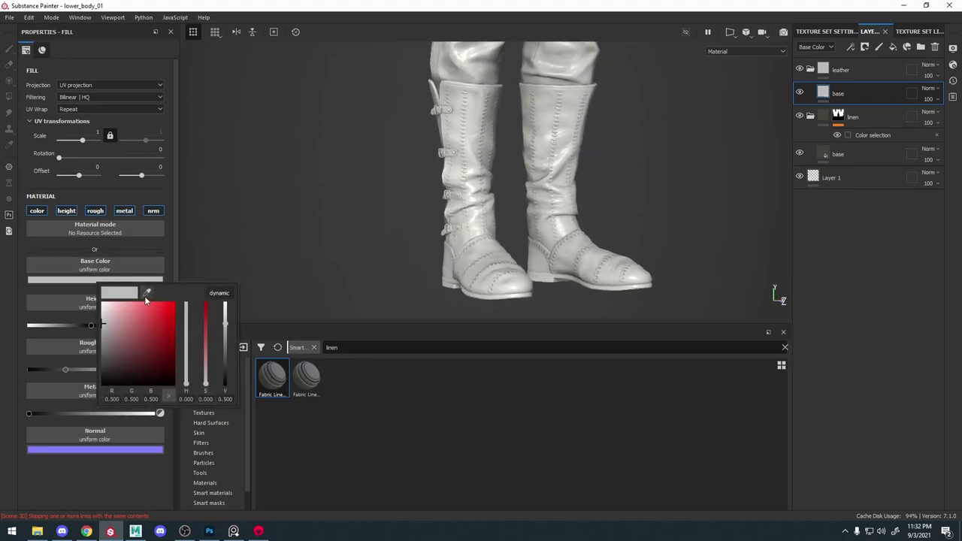
click(146, 294)
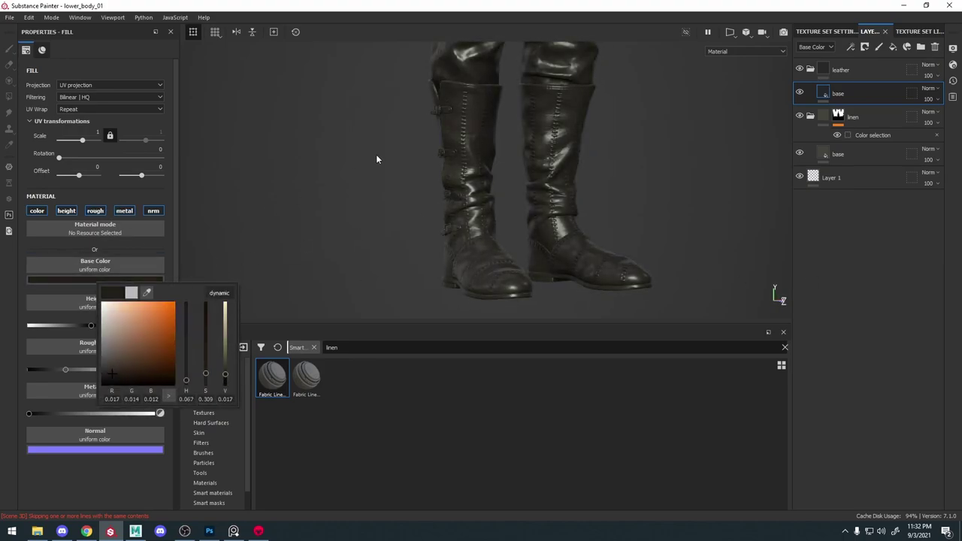
alt+drag(406, 159, 431, 162)
alt+right_drag(432, 162, 438, 169)
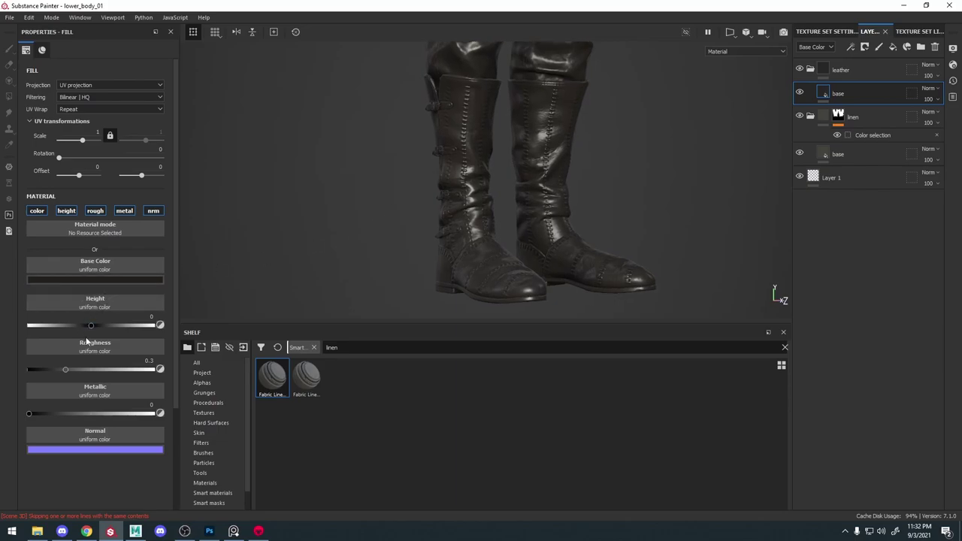
Set the base fill layer's roughness to about 0.46
mouse_move(82, 368)
mouse_down()
mouse_move(92, 368)
mouse_move(70, 369)
mouse_move(87, 370)
mouse_up()
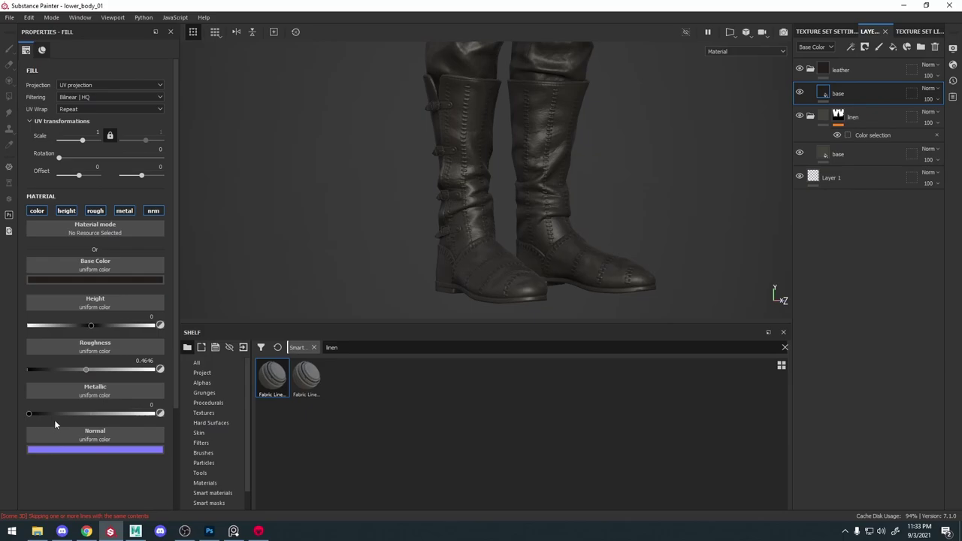
alt+middle_drag(421, 155, 401, 209)
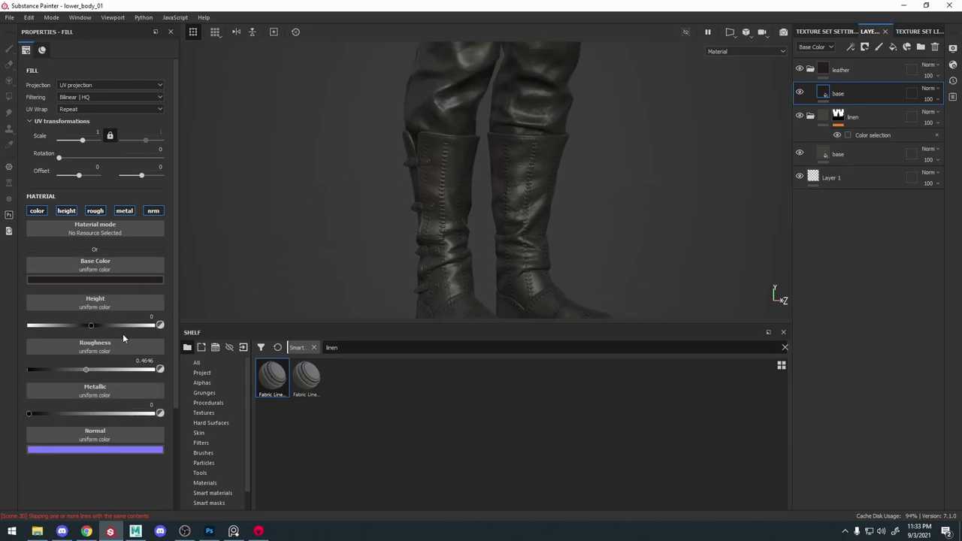
alt+drag(454, 244, 451, 170)
scroll(522, 189, down, 5)
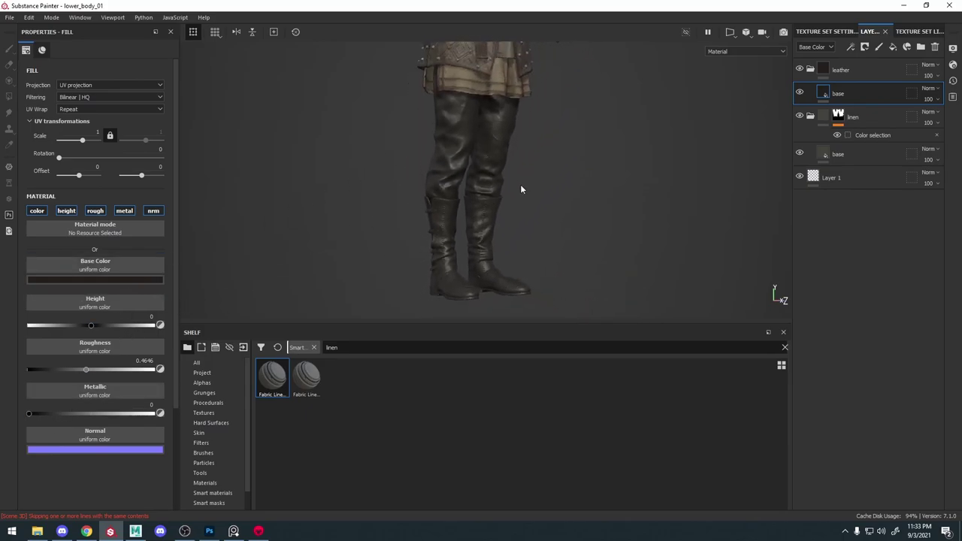
Add a color selection mask to the leather folder and pick the mauve boot color (155, 111, 139) from the ID map
click(847, 72)
scroll(522, 271, up, 3)
alt+middle_drag(522, 271, 526, 240)
scroll(539, 241, up, 3)
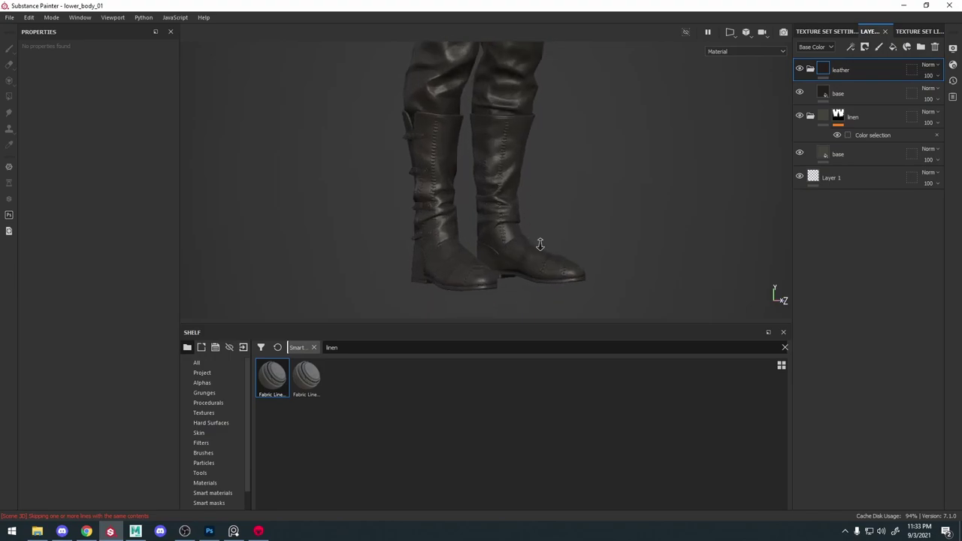
right_click(841, 73)
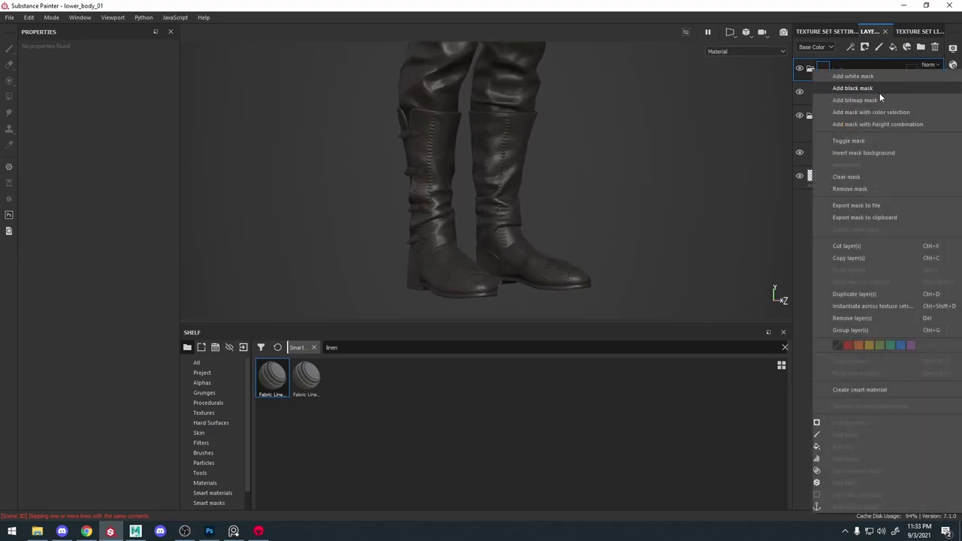
click(879, 112)
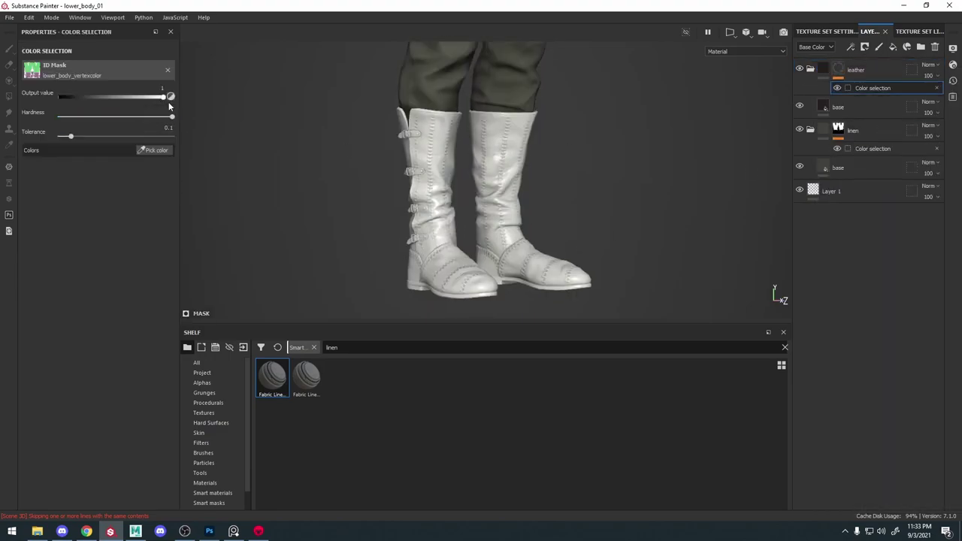
click(157, 151)
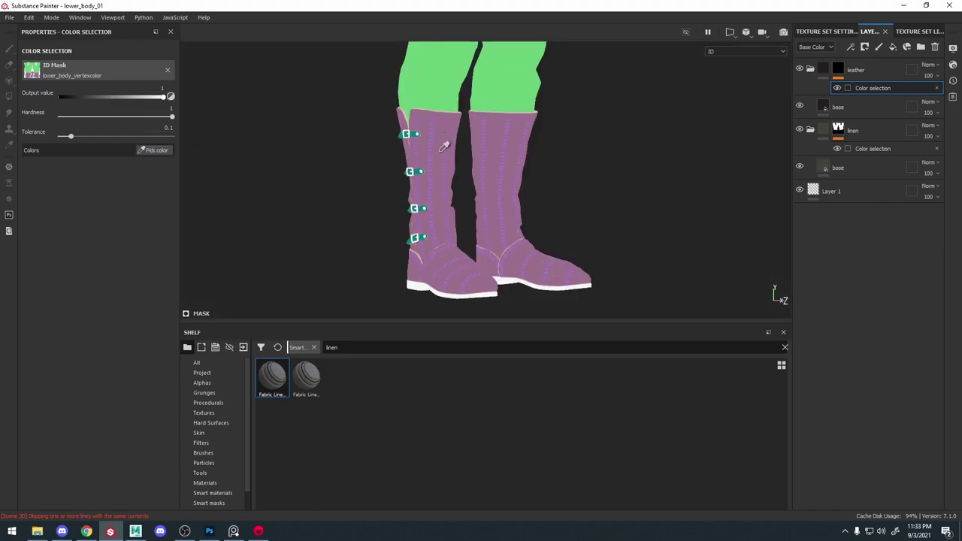
click(444, 157)
Add the pale seam color (217, 197, 183) to the leather mask's selection and set its tolerance to about 0.24
scroll(419, 209, up, 3)
alt+middle_drag(418, 210, 427, 124)
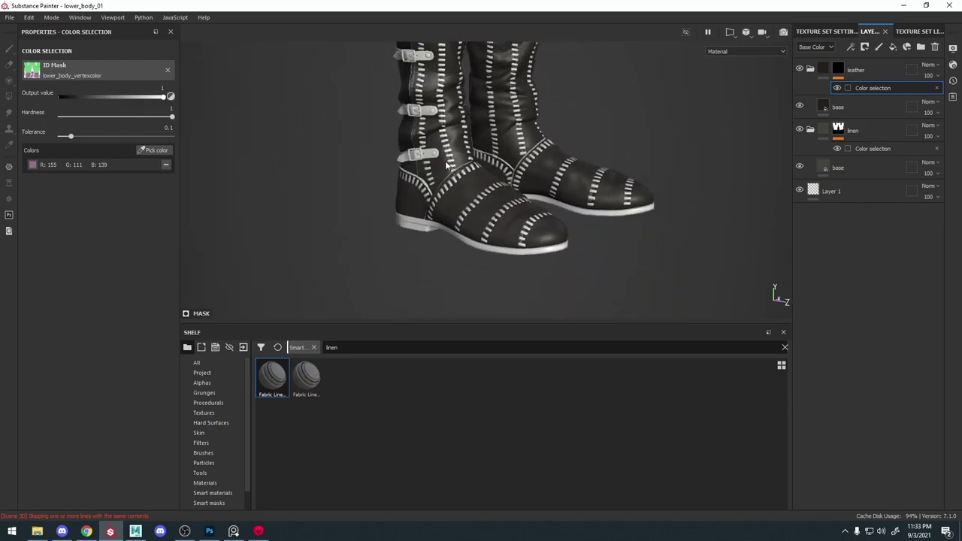
scroll(492, 191, up, 2)
alt+drag(469, 189, 518, 193)
click(157, 151)
scroll(434, 263, up, 2)
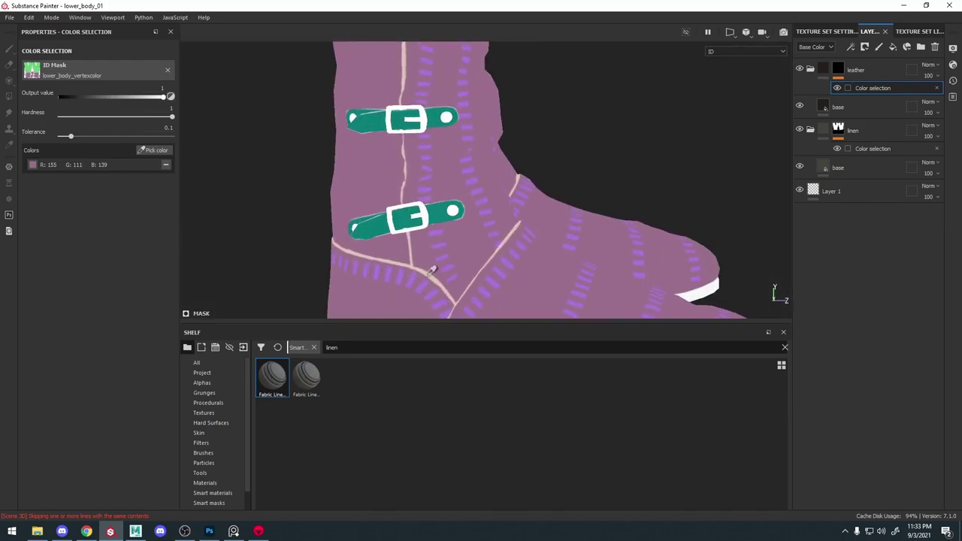
click(434, 267)
scroll(434, 263, down, 1)
drag(71, 137, 88, 138)
alt+right_drag(420, 180, 390, 188)
alt+middle_drag(406, 181, 421, 278)
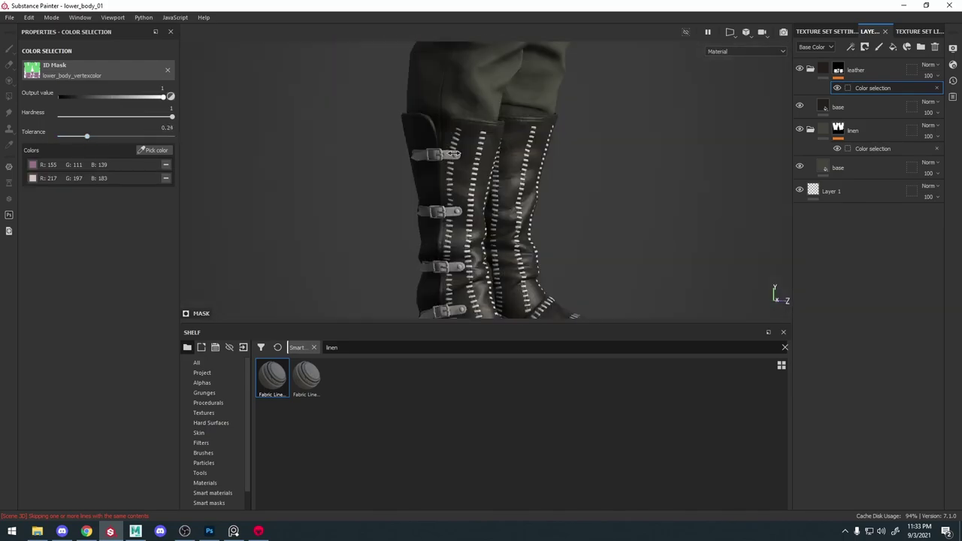
Add the green strap color (9, 125, 120) to the leather mask's selection and set the tolerance to 0.3
alt+right_drag(459, 225, 558, 187)
drag(87, 137, 101, 135)
click(155, 150)
click(353, 287)
alt+right_drag(477, 184, 421, 248)
alt+middle_drag(473, 269, 434, 67)
drag(101, 136, 94, 137)
alt+right_drag(489, 166, 451, 177)
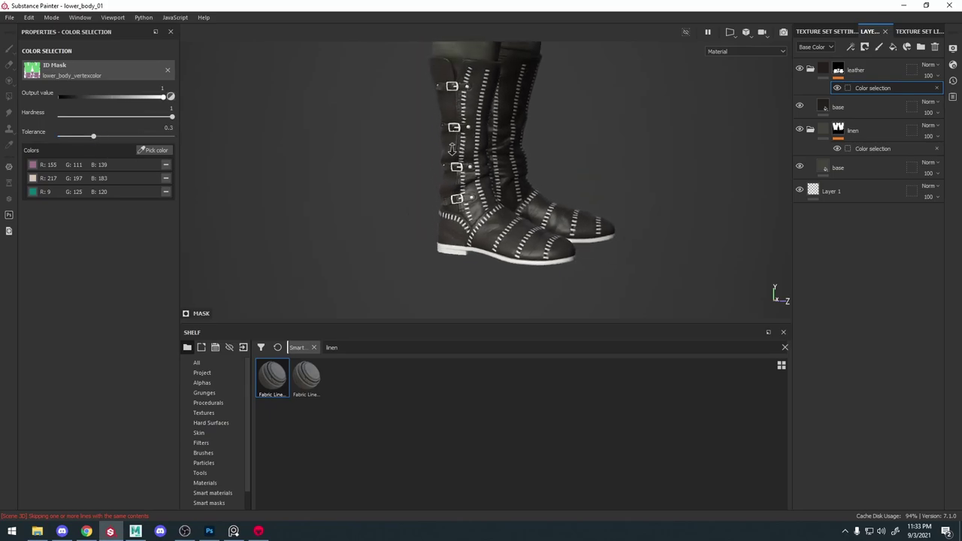
Add the purple stitching color (159, 113, 169) to the leather mask's color selection
alt+right_drag(503, 150, 557, 131)
alt+drag(594, 127, 575, 124)
alt+middle_drag(576, 124, 572, 201)
alt+right_drag(570, 202, 537, 206)
alt+drag(537, 206, 532, 190)
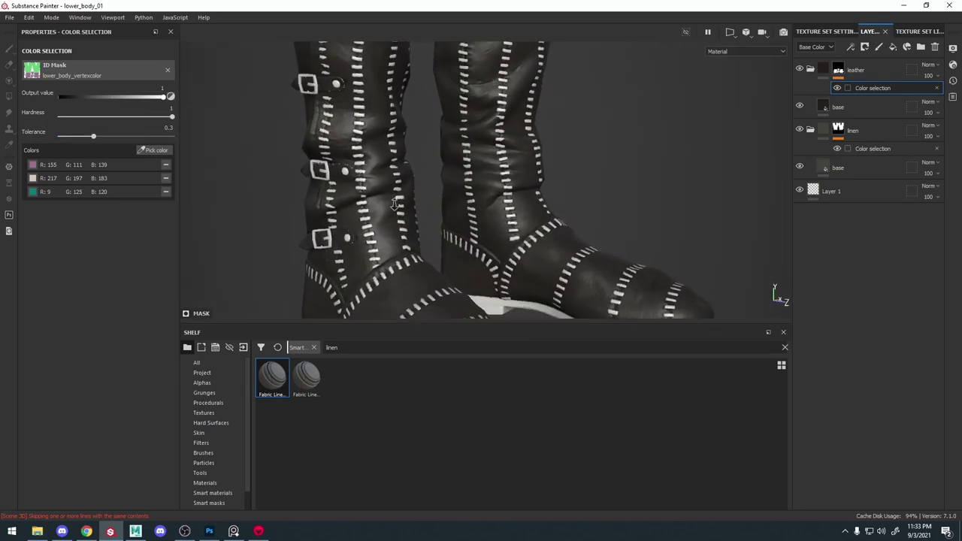
click(155, 150)
click(364, 200)
alt+drag(364, 200, 513, 178)
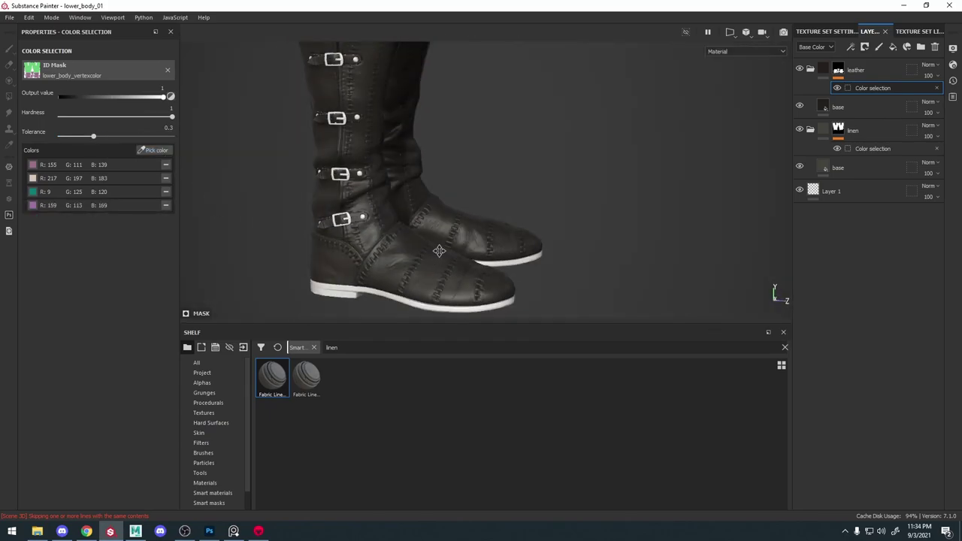
alt+middle_drag(439, 251, 453, 241)
alt+right_drag(427, 213, 382, 98)
alt+middle_drag(381, 90, 392, 167)
Search all shelf resources for "iron" and place the Iron Forged Old smart material above the leather folder
click(872, 70)
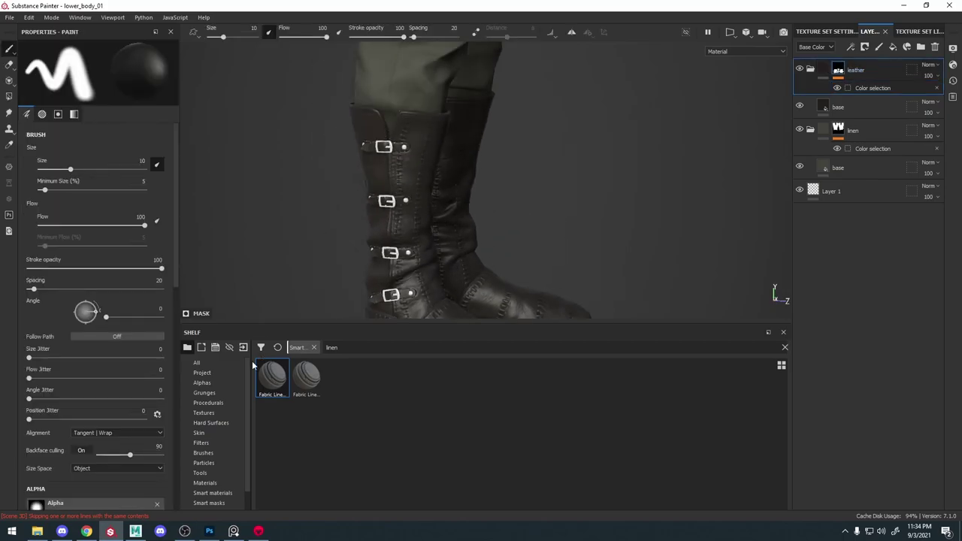
click(197, 363)
click(338, 348)
text(iron)
drag(783, 416, 784, 452)
drag(278, 421, 877, 60)
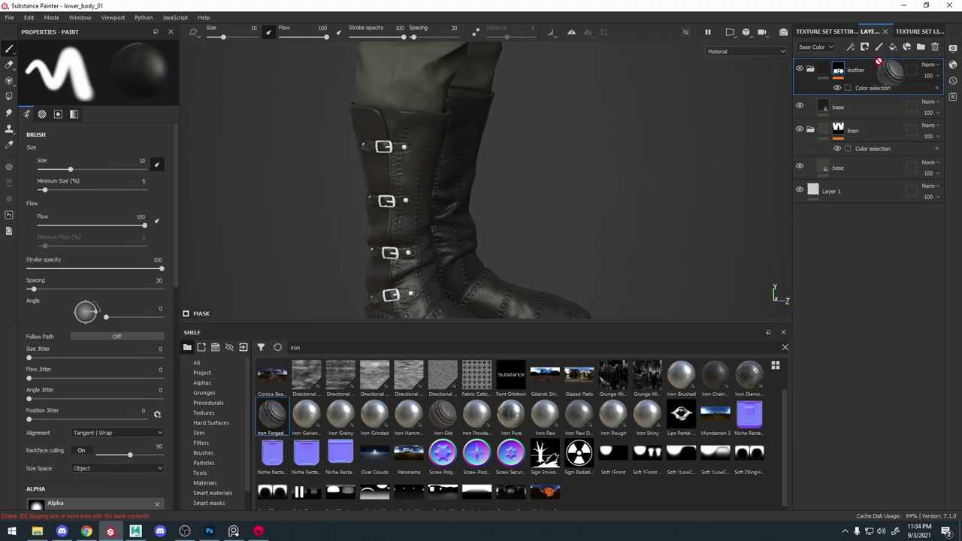
scroll(399, 206, down, 2)
scroll(393, 204, up, 10)
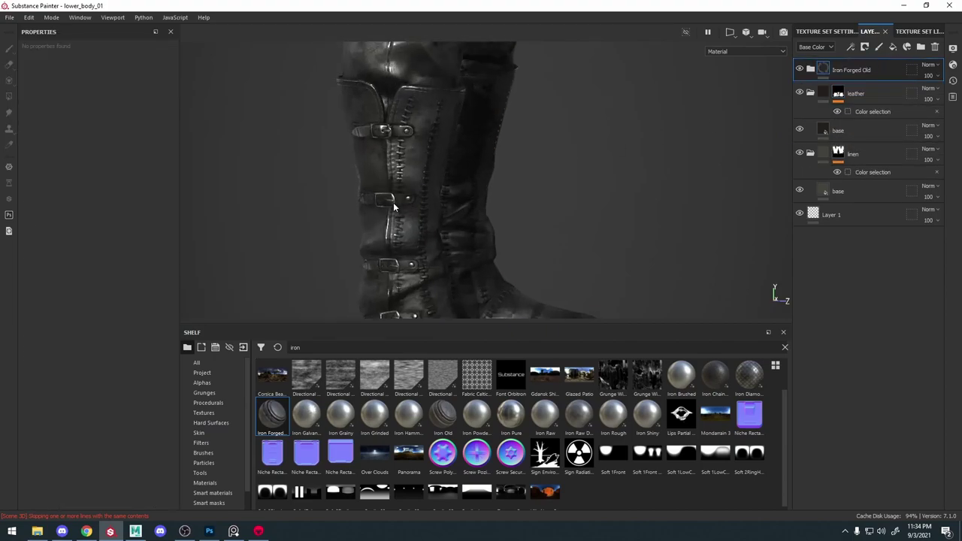
alt+drag(397, 200, 404, 180)
alt+right_drag(403, 180, 369, 54)
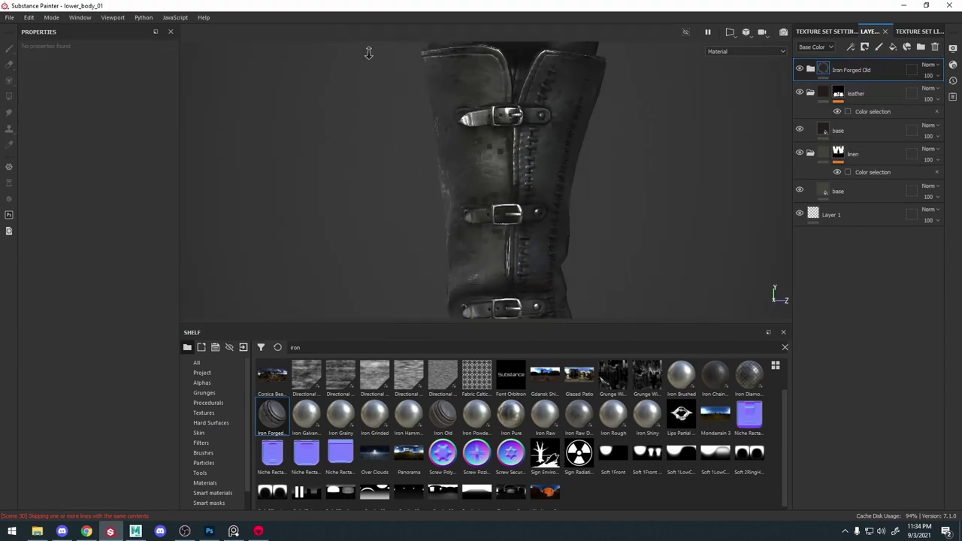
alt+middle_drag(521, 270, 499, 135)
alt+right_drag(499, 135, 522, 181)
Try the Steel Stained smart material from a "steel" search, compare it with Iron Forged Old, and delete it
double_click(372, 348)
text(steel)
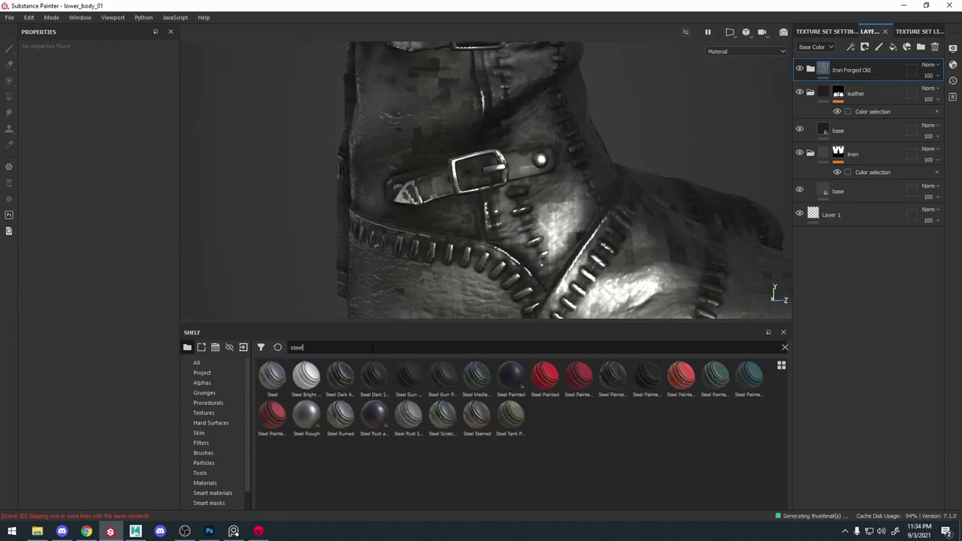
drag(487, 422, 864, 60)
click(800, 92)
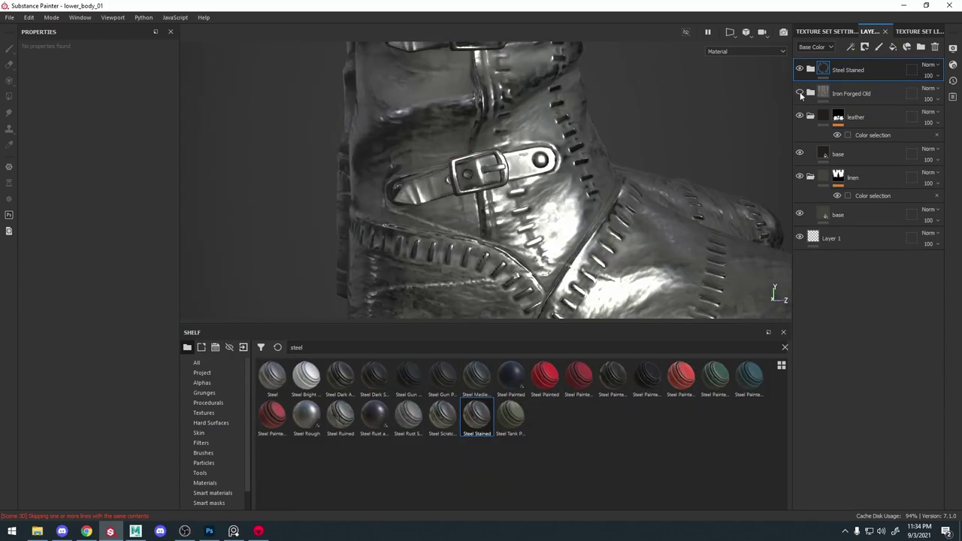
click(800, 68)
click(800, 93)
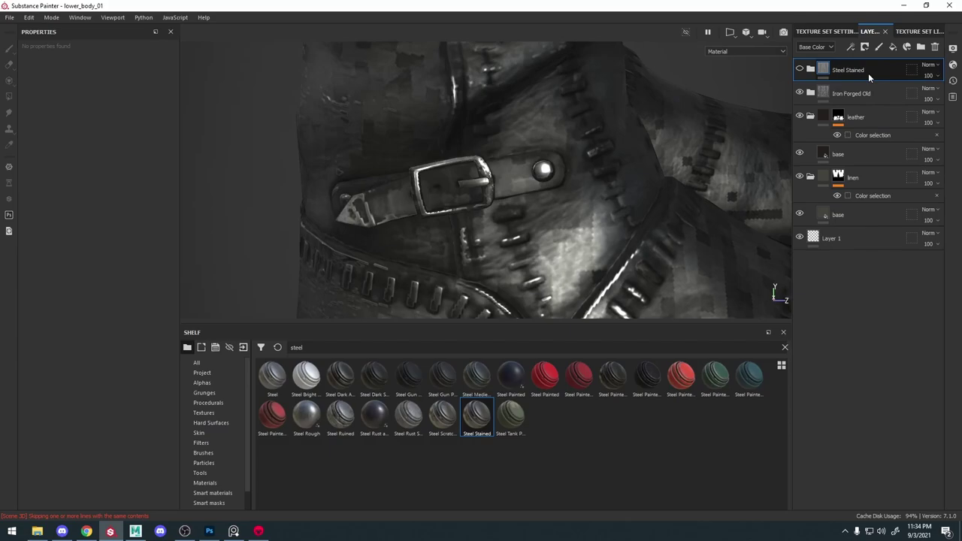
key(Delete)
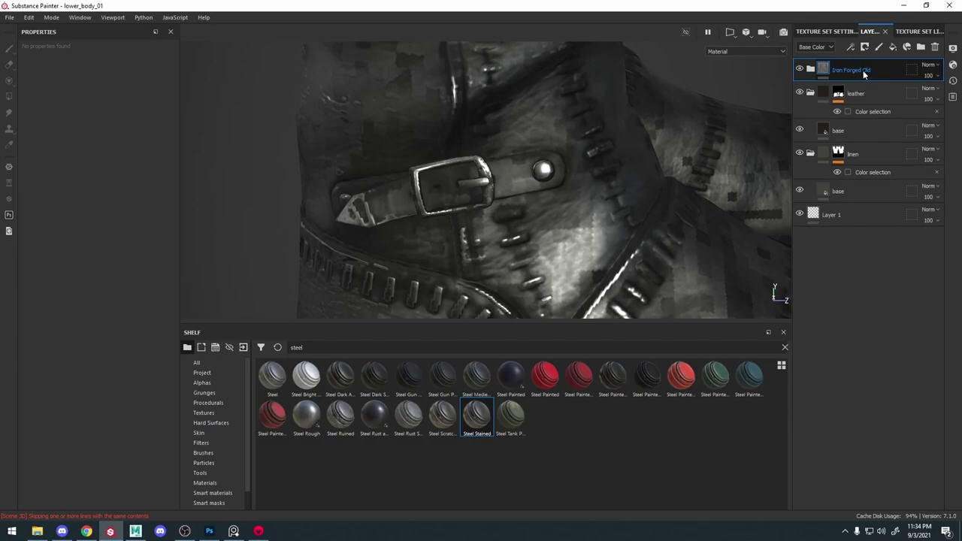
Add a black mask to Iron Forged Old, activate Polygon Fill, and undo a trial fill on the lowest buckle
right_click(866, 71)
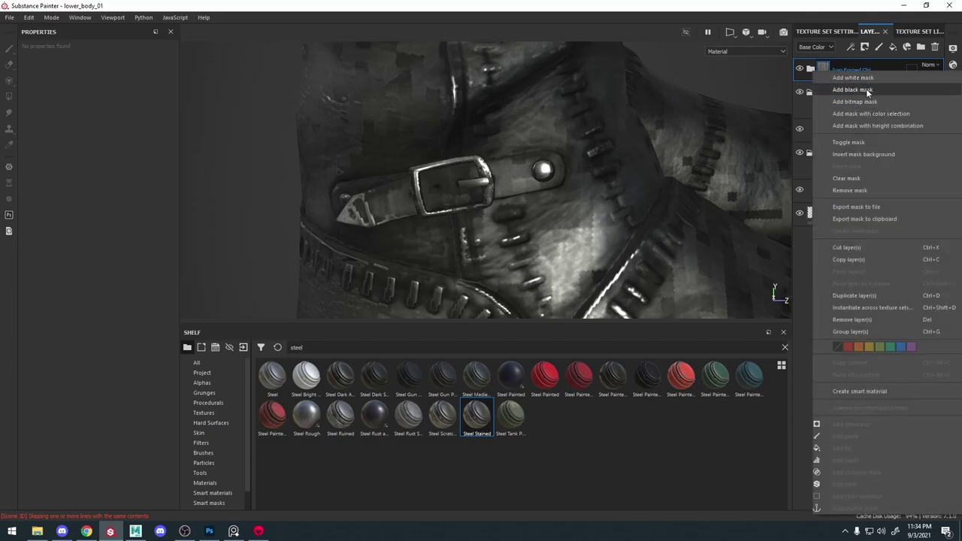
click(865, 92)
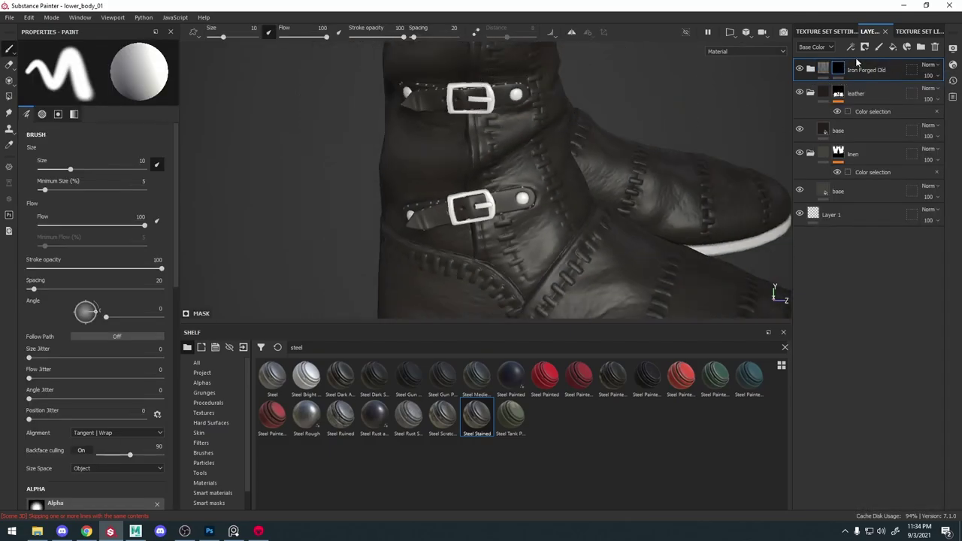
click(10, 96)
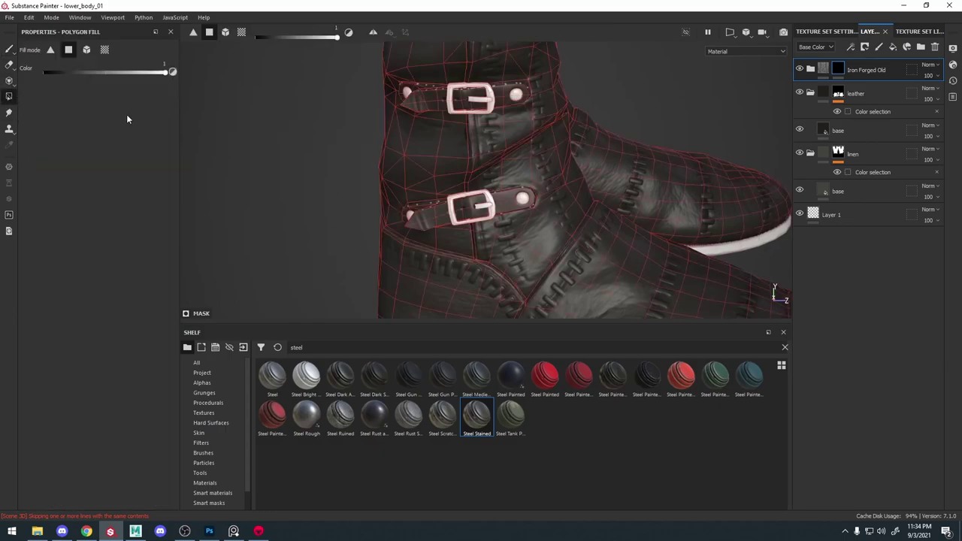
click(119, 71)
click(487, 204)
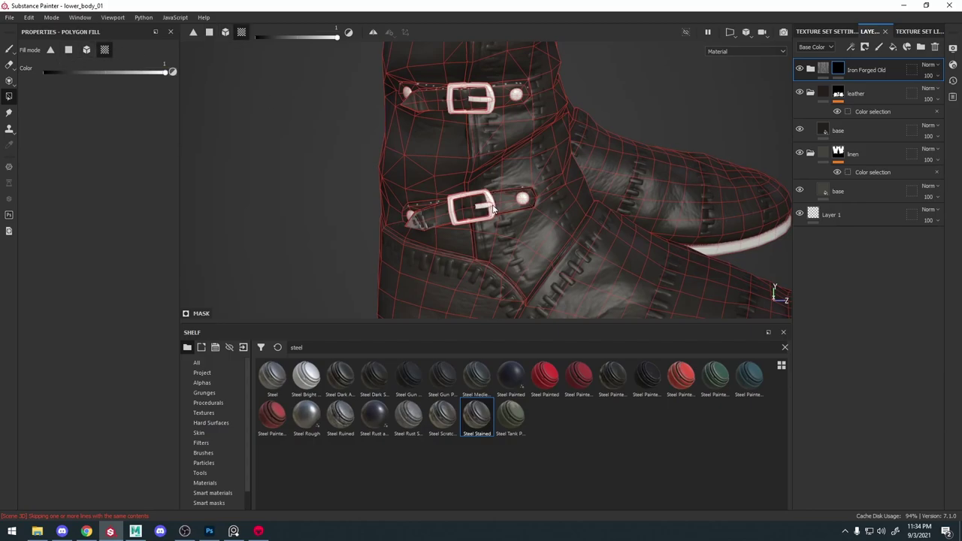
key(ctrl+z)
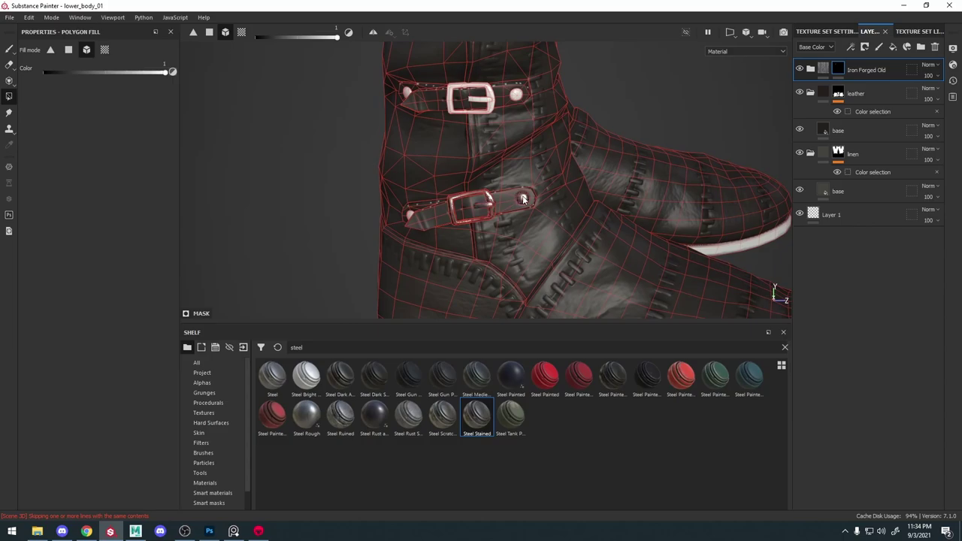
Mesh-fill the remaining metal buckle parts and rivets up the first boot's straps in the Iron Forged Old mask
click(409, 94)
alt+middle_drag(416, 101, 415, 297)
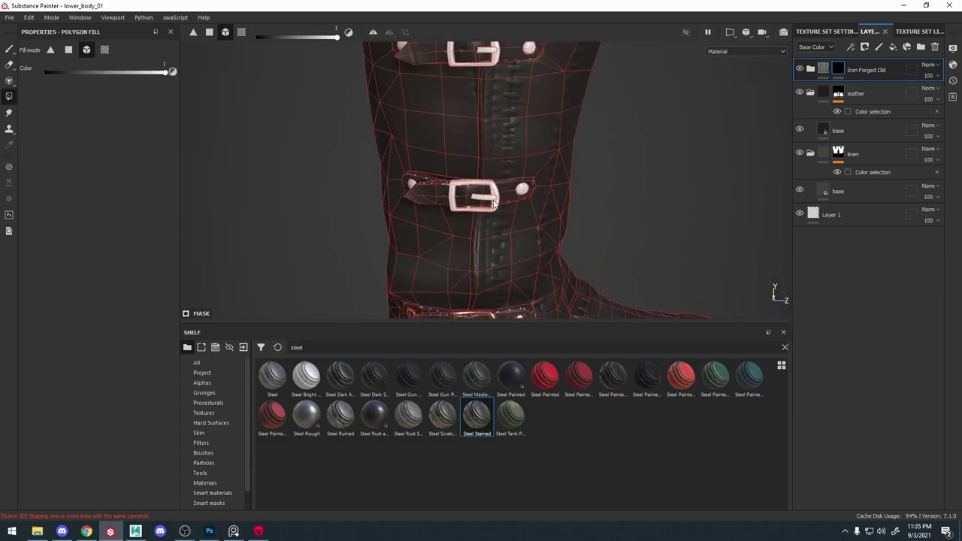
click(487, 197)
click(523, 187)
click(410, 188)
alt+middle_drag(413, 190, 409, 309)
click(481, 186)
Mesh-fill the buckles and rivets on the other boot's upper two straps in the Iron Forged Old mask
alt+drag(436, 183, 721, 195)
click(511, 191)
click(553, 193)
click(623, 179)
alt+middle_drag(579, 301, 511, 90)
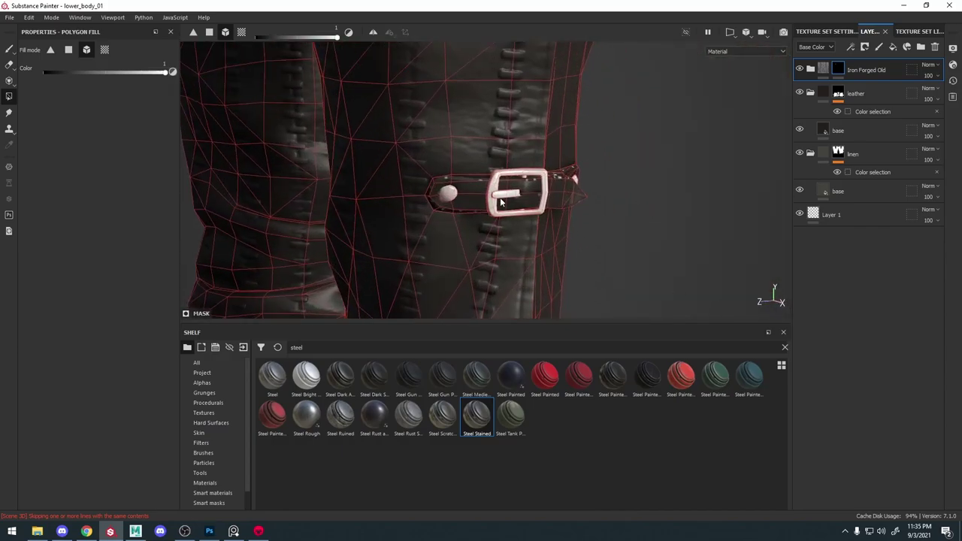
click(503, 200)
click(447, 195)
Mesh-fill the buckles and rivets on the other boot's lower two straps in the Iron Forged Old mask
alt+drag(451, 194, 353, 192)
alt+middle_drag(481, 300, 490, 111)
click(469, 188)
click(430, 185)
alt+drag(524, 185, 526, 232)
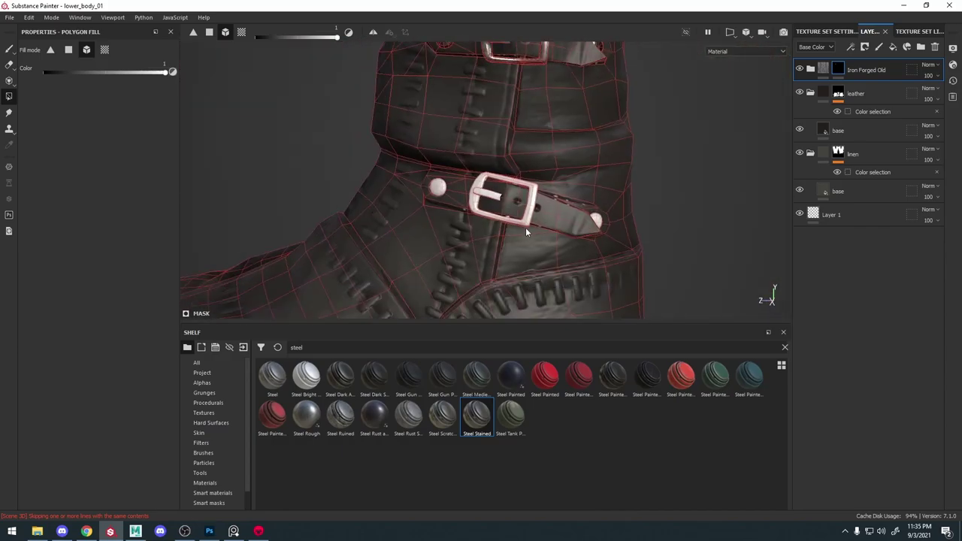
click(530, 215)
click(597, 220)
key(alt+Tab)
click(439, 186)
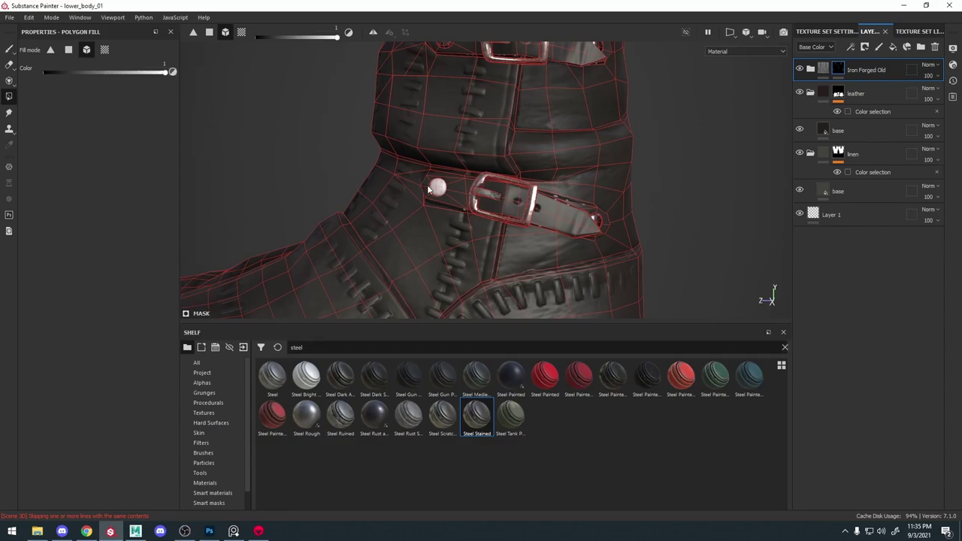
Leave Polygon Fill for the Paint tool and set the tolerance of the leather mask's color selection to 0.38
alt+right_drag(535, 219, 781, 67)
click(9, 49)
alt+drag(451, 150, 562, 132)
alt+right_drag(562, 132, 488, 124)
alt+drag(489, 124, 579, 111)
alt+middle_drag(537, 105, 521, 179)
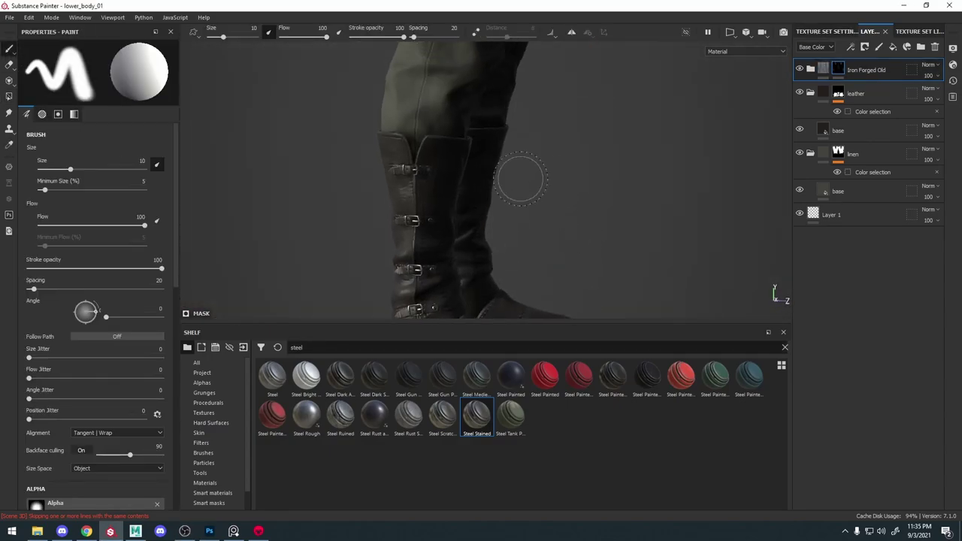
alt+middle_drag(463, 301, 453, 226)
alt+right_drag(453, 226, 541, 200)
click(874, 114)
drag(96, 136, 191, 126)
Inspect the leather boots and linen trousers from several sides to check the mask edges
alt+right_drag(478, 132, 477, 160)
alt+middle_drag(477, 159, 522, 251)
alt+right_drag(521, 251, 520, 270)
alt+middle_drag(490, 113, 492, 187)
alt+drag(491, 187, 513, 193)
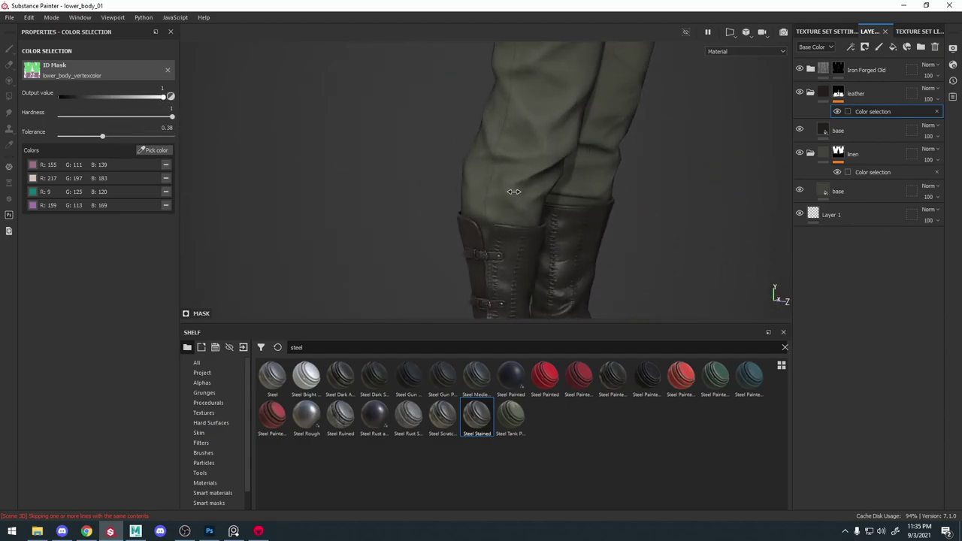
alt+right_drag(514, 194, 513, 211)
alt+drag(444, 111, 480, 116)
alt+middle_drag(518, 203, 516, 146)
alt+right_drag(516, 146, 516, 127)
alt+drag(526, 165, 616, 177)
alt+middle_drag(617, 177, 597, 176)
alt+drag(597, 176, 634, 219)
alt+right_drag(634, 218, 627, 248)
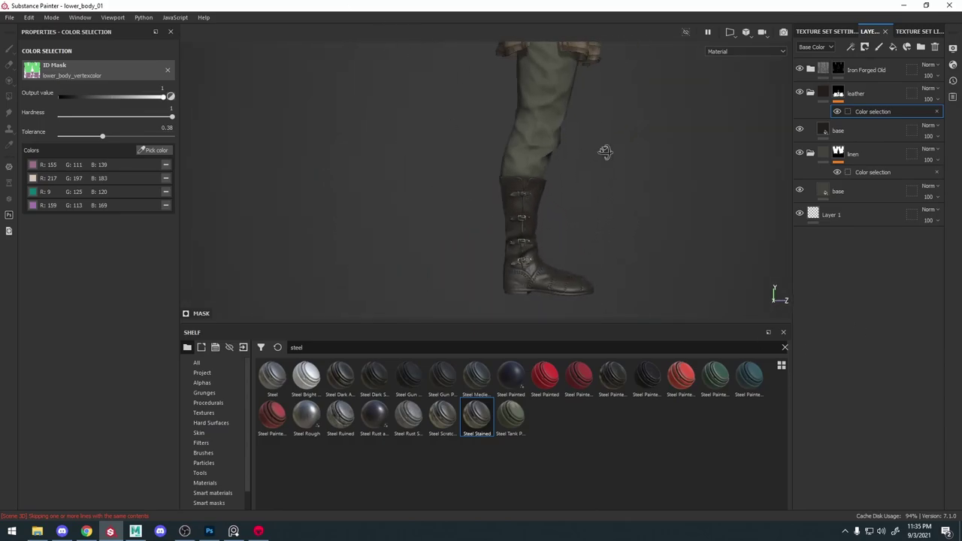
Review the complete outfit from a distance and return to a close view of the boots' straps and seams
alt+right_drag(606, 150, 594, 205)
alt+drag(594, 206, 644, 185)
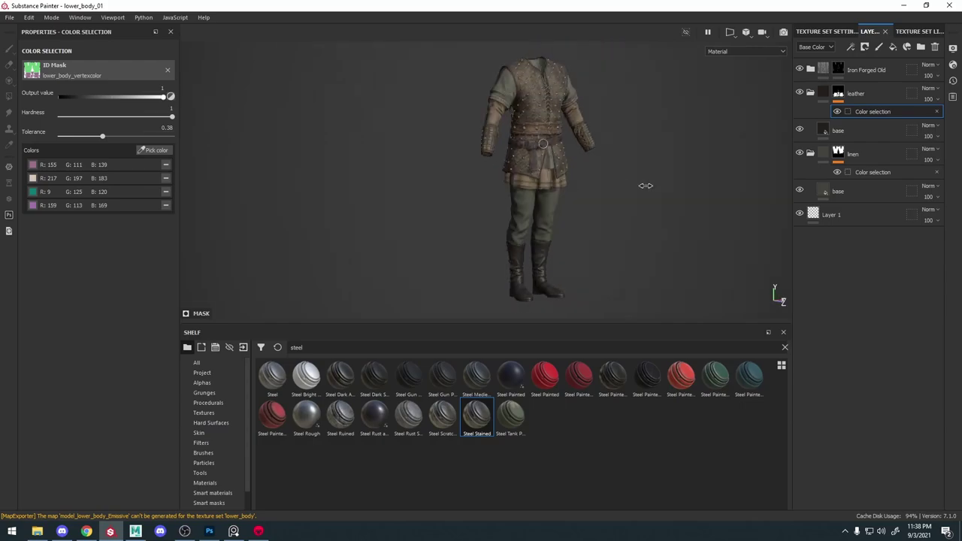
alt+right_drag(644, 184, 681, 361)
alt+middle_drag(511, 308, 501, 161)
alt+right_drag(501, 161, 681, 254)
alt+drag(586, 203, 639, 199)
alt+right_drag(489, 195, 545, 214)
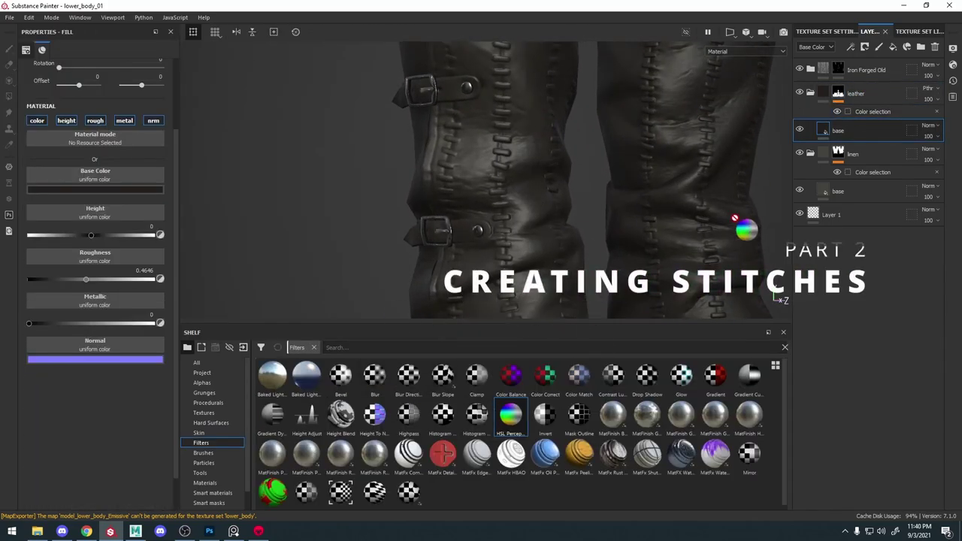
Add two HSL Perceptive filter layers above the leather base layer and name them color and rough
drag(735, 218, 854, 120)
double_click(854, 131)
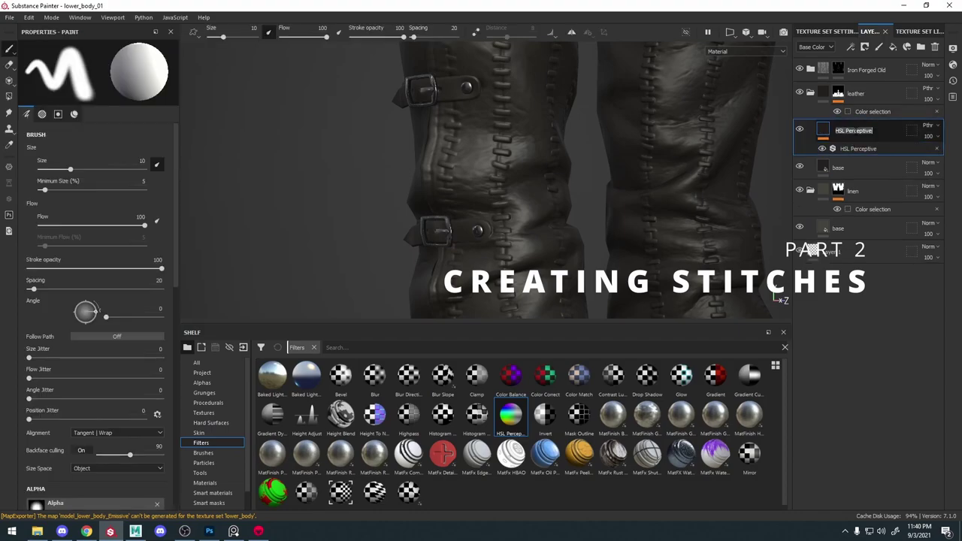
text(color)
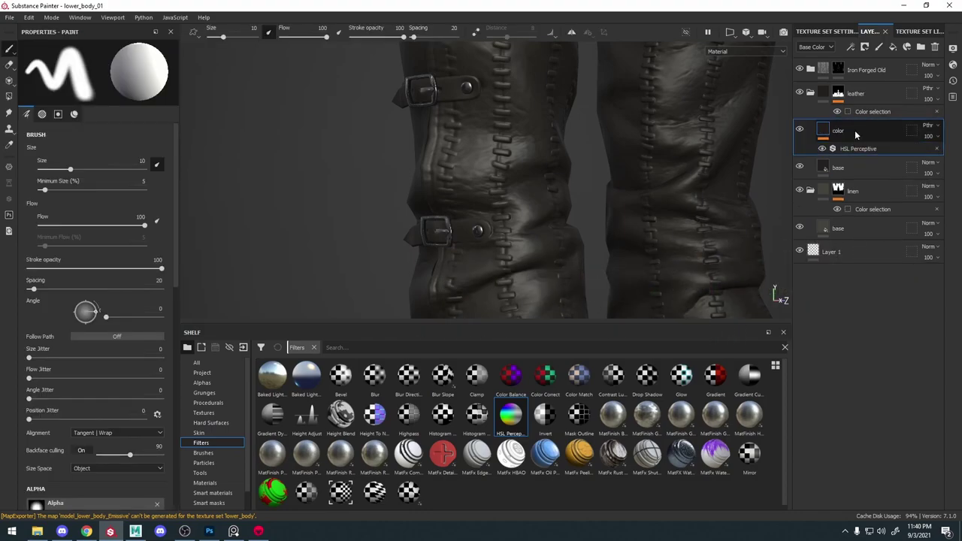
key(Return)
drag(505, 419, 847, 130)
double_click(853, 130)
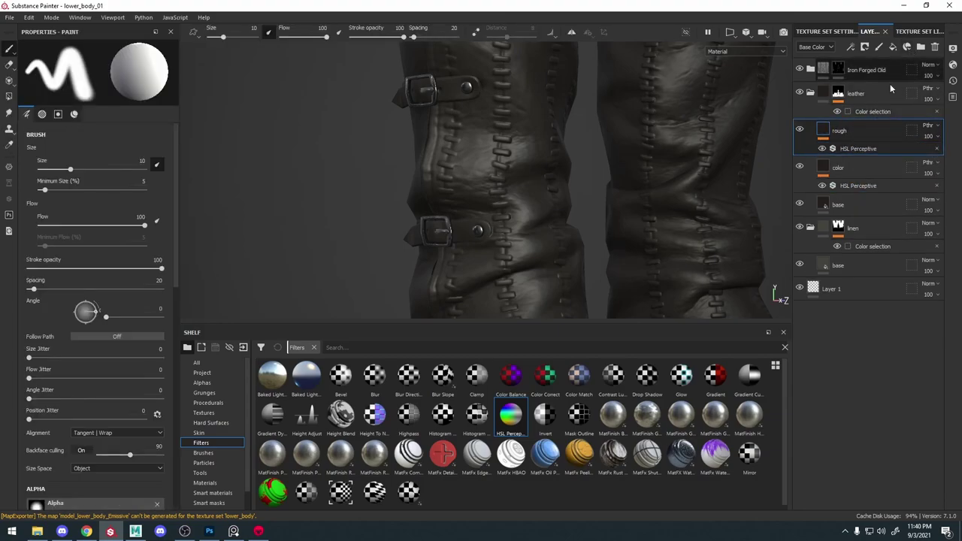
Group the rough and color layers in a folder set to Passthrough for both Base Color and Roughness
shift+click(860, 176)
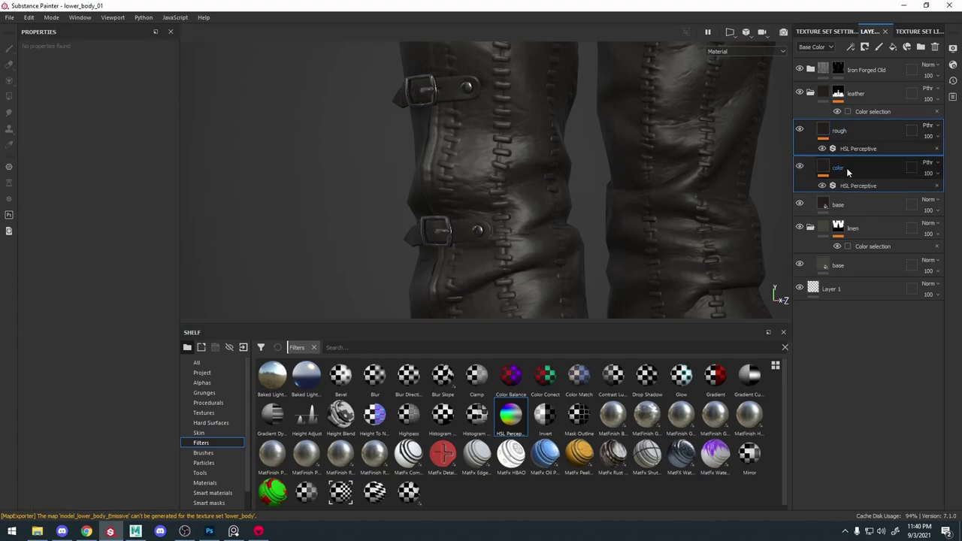
key(ctrl+g)
click(929, 129)
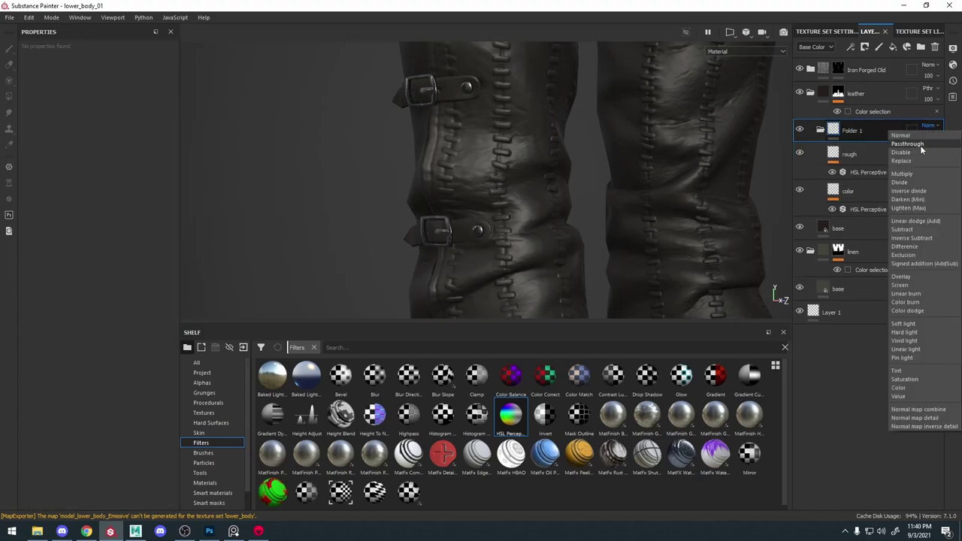
click(922, 145)
click(823, 33)
click(883, 31)
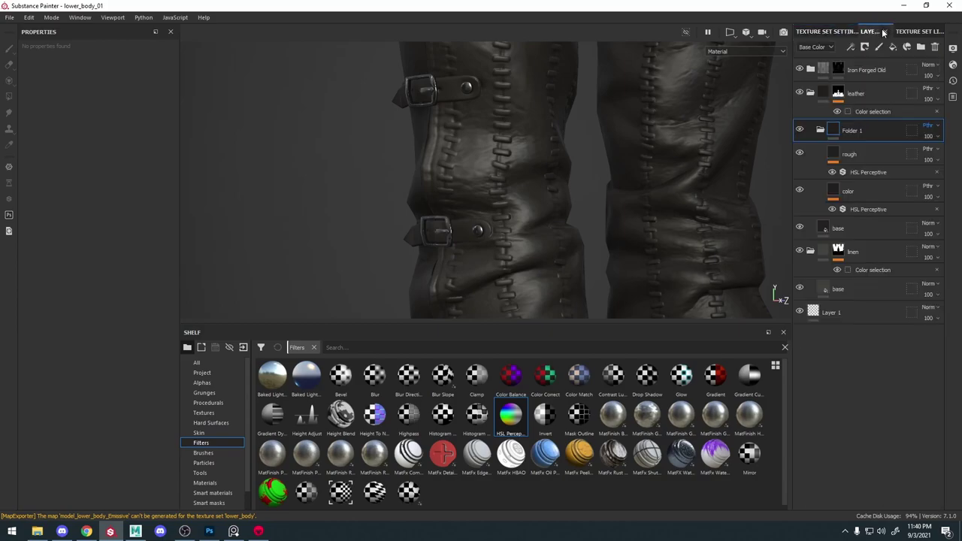
click(814, 48)
click(818, 70)
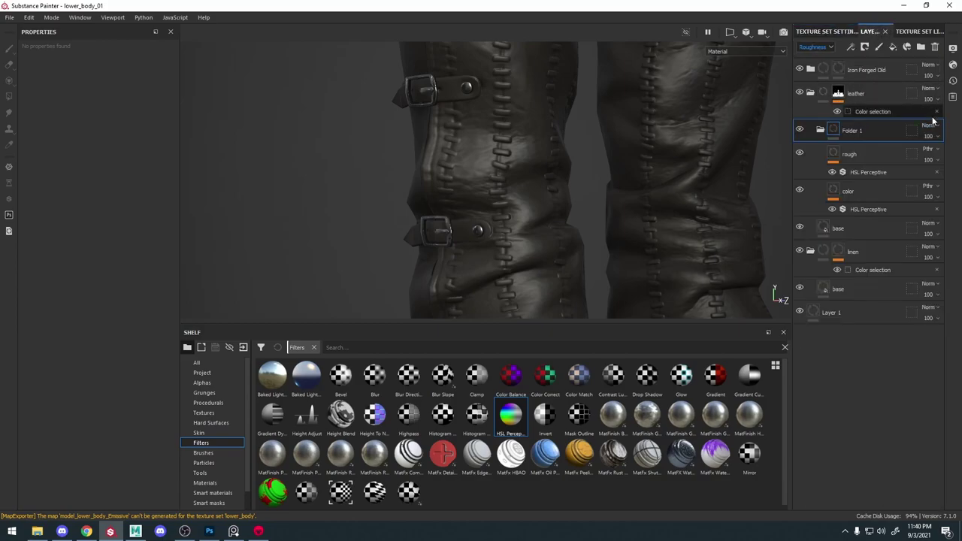
click(930, 126)
click(922, 145)
Rename the new folder stitches and add a color selection mask using the purple stitch ID color
right_click(852, 132)
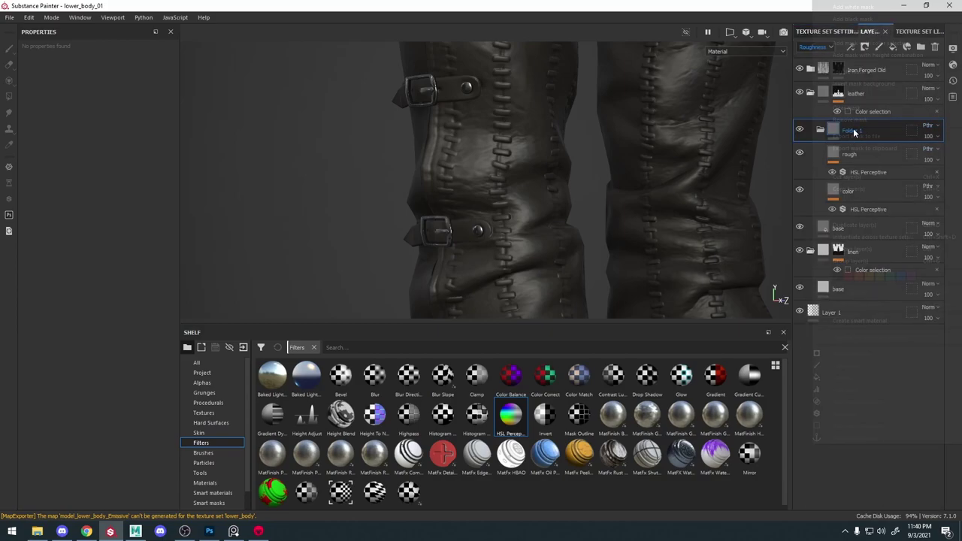
click(811, 134)
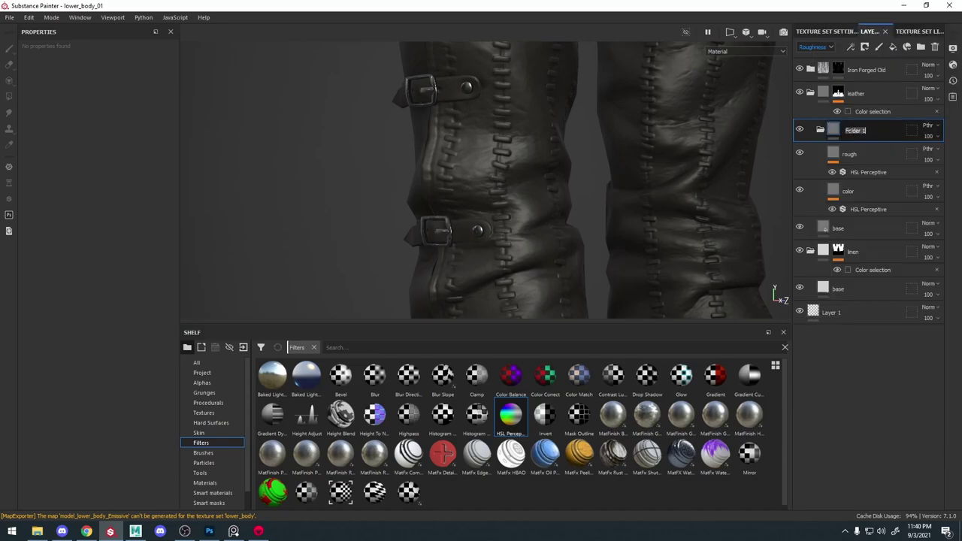
right_click(859, 134)
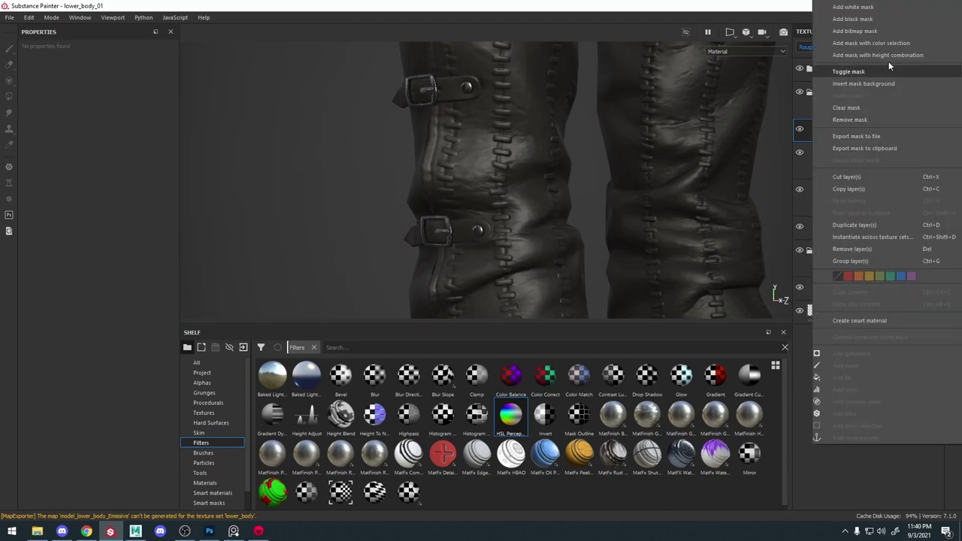
click(894, 43)
click(149, 152)
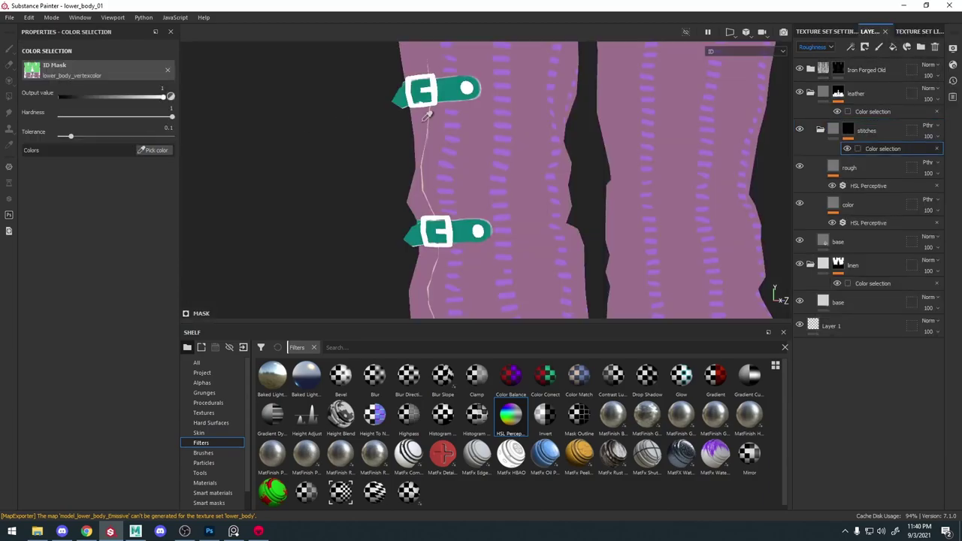
click(507, 136)
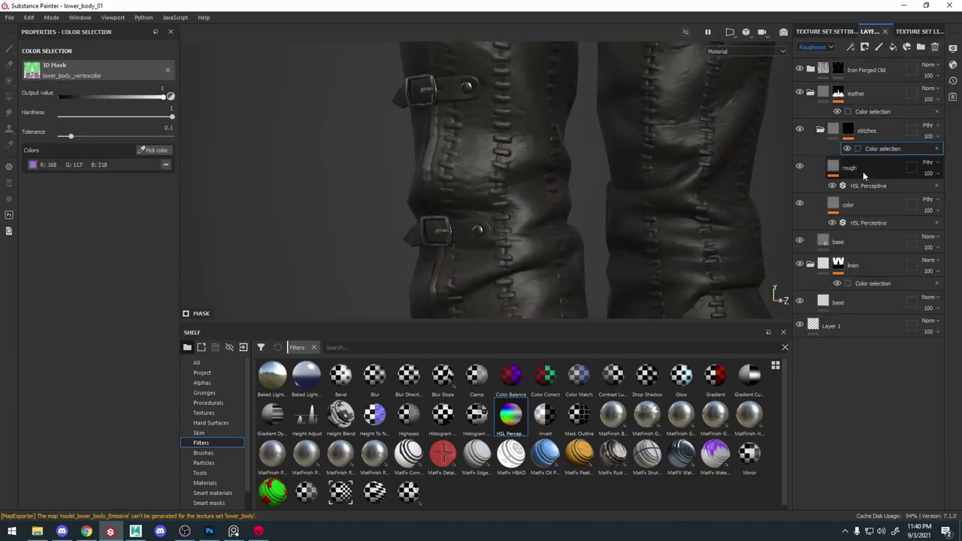
Set the color layer's HSL Perceptive filter to saturation 0.669 and lightness 0.547 for the stitches
click(866, 223)
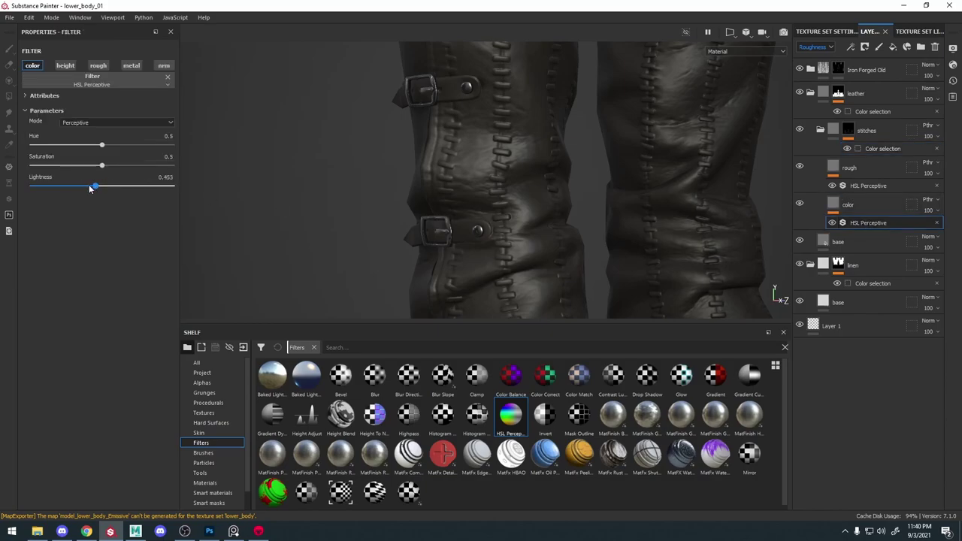
drag(50, 194, 113, 190)
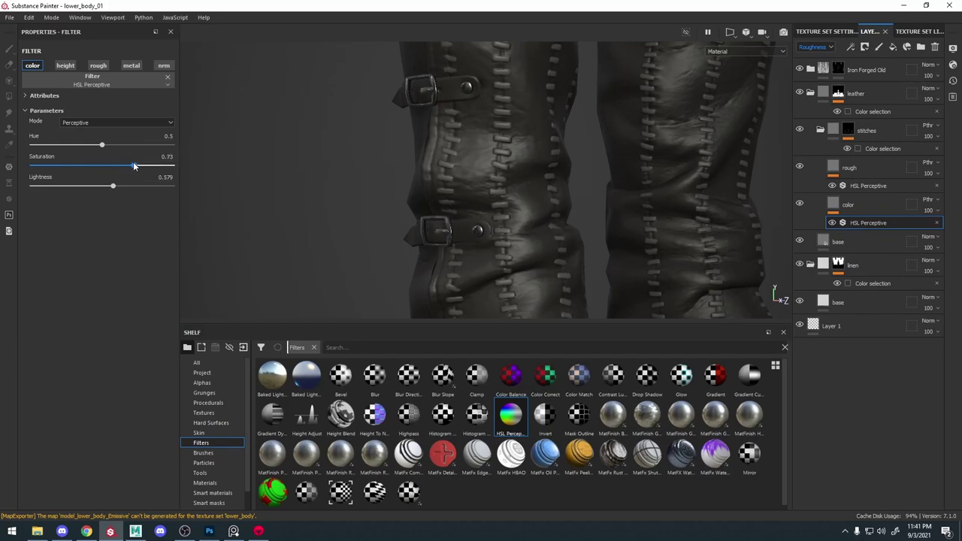
scroll(408, 45, down, 5)
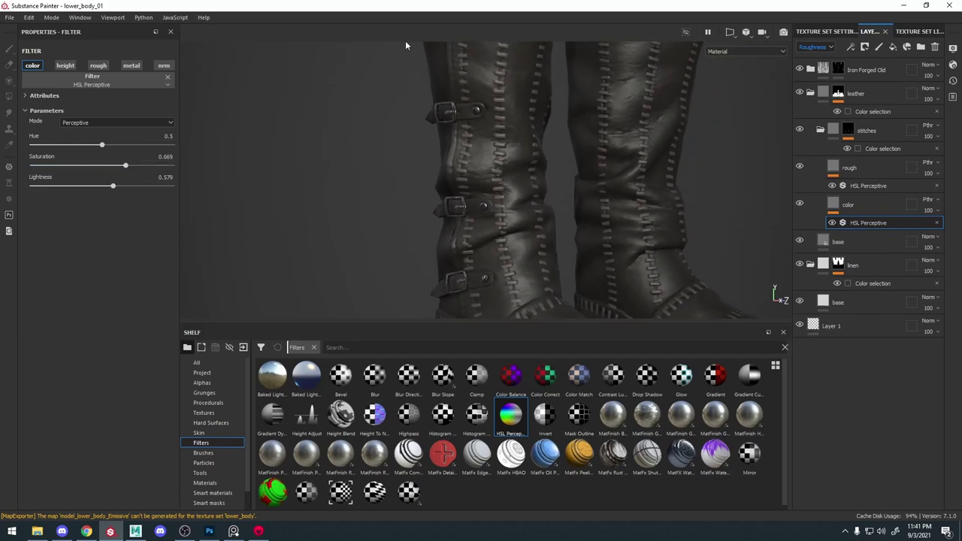
alt+middle_drag(506, 105, 551, 139)
scroll(552, 140, down, 2)
scroll(480, 181, up, 2)
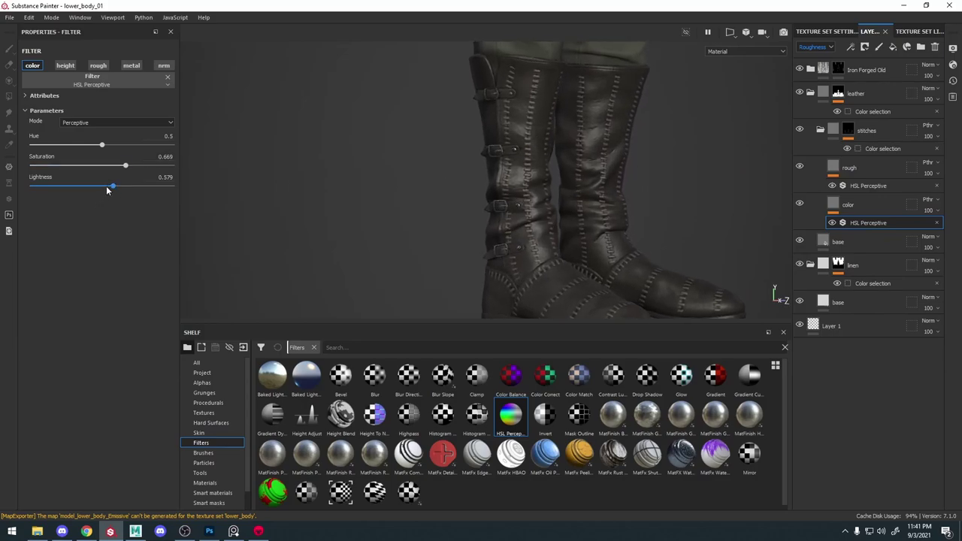
alt+right_drag(636, 136, 593, 180)
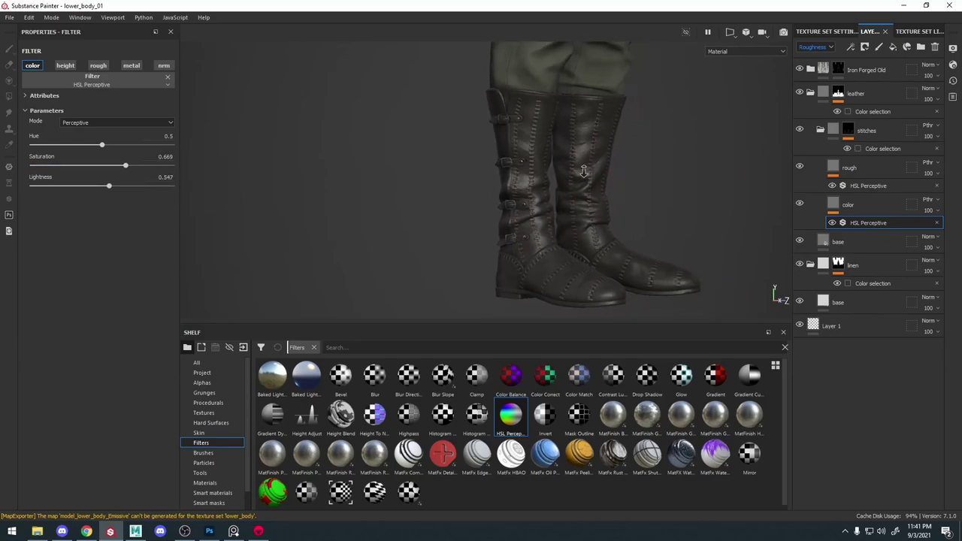
alt+drag(593, 180, 609, 168)
alt+right_drag(609, 168, 793, 283)
alt+right_drag(531, 169, 584, 184)
Limit the rough layer's HSL Perceptive filter to roughness, raise its lightness to 1, and check the stitches
click(869, 187)
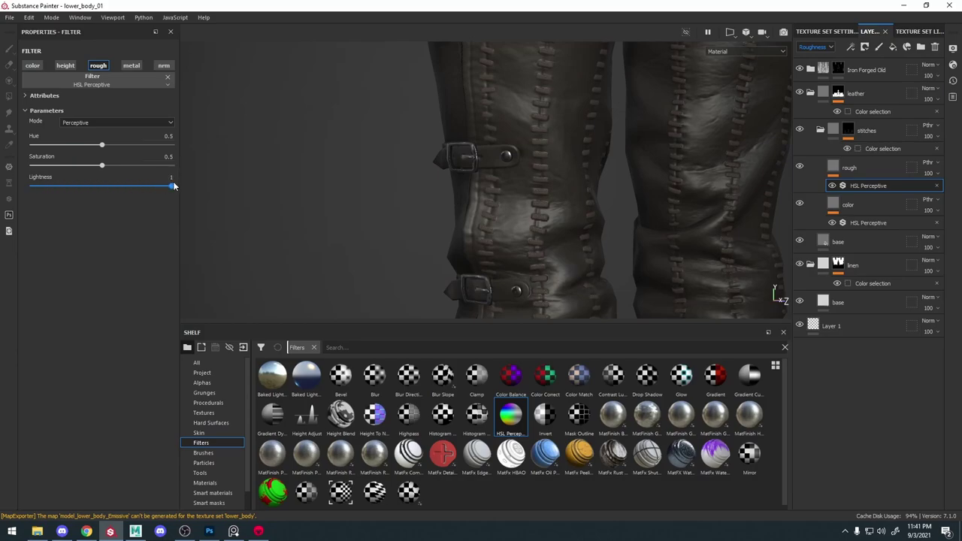
alt+right_drag(632, 180, 511, 130)
alt+drag(511, 130, 622, 97)
alt+right_drag(623, 98, 601, 120)
alt+drag(601, 135, 606, 172)
alt+right_drag(511, 150, 516, 193)
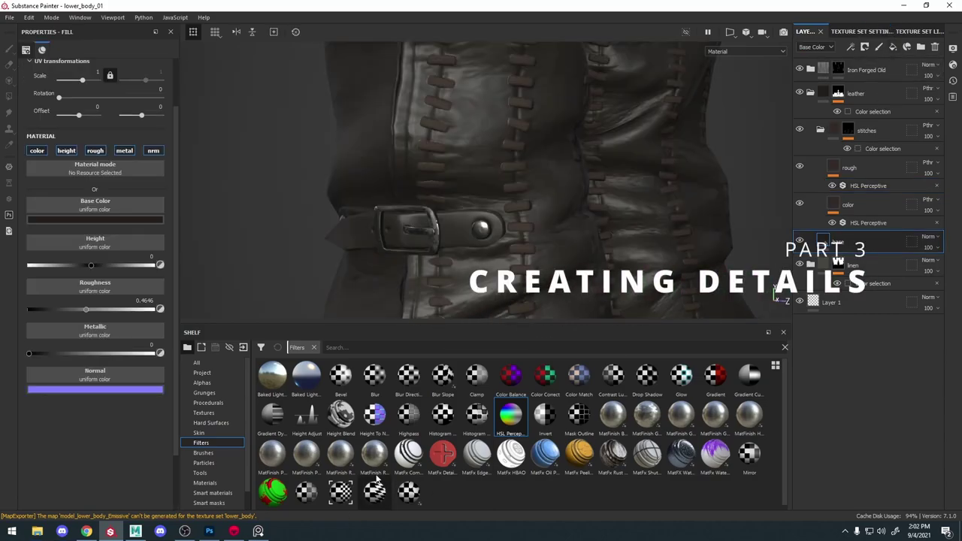
Add an HSL Perceptive filter layer above the leather base, outside the stitches folder, and collapse that folder
drag(863, 221, 860, 227)
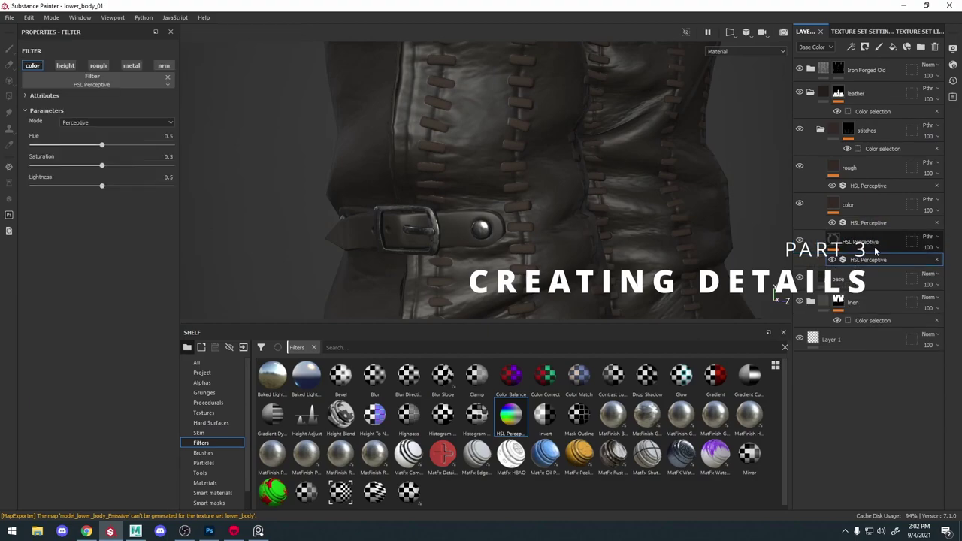
click(820, 130)
click(820, 130)
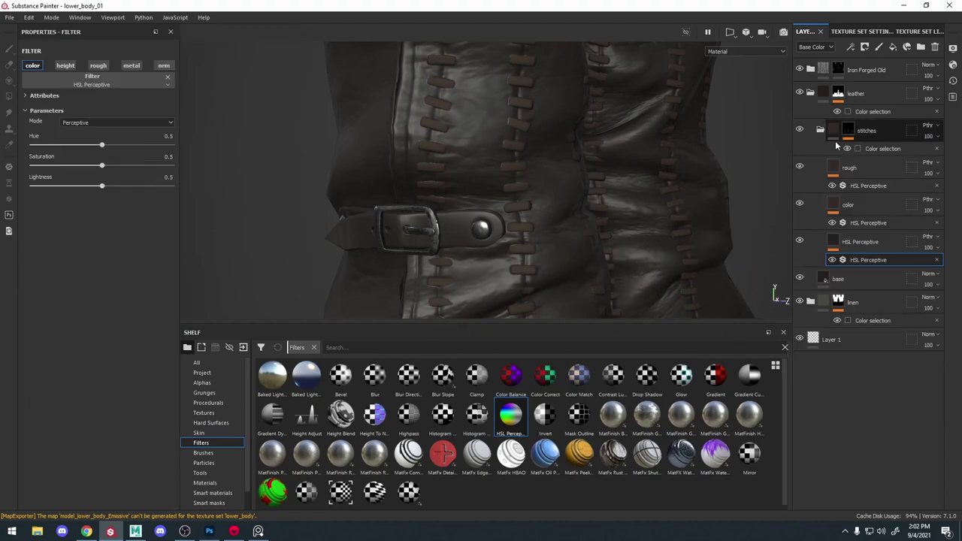
drag(862, 242, 863, 268)
click(820, 130)
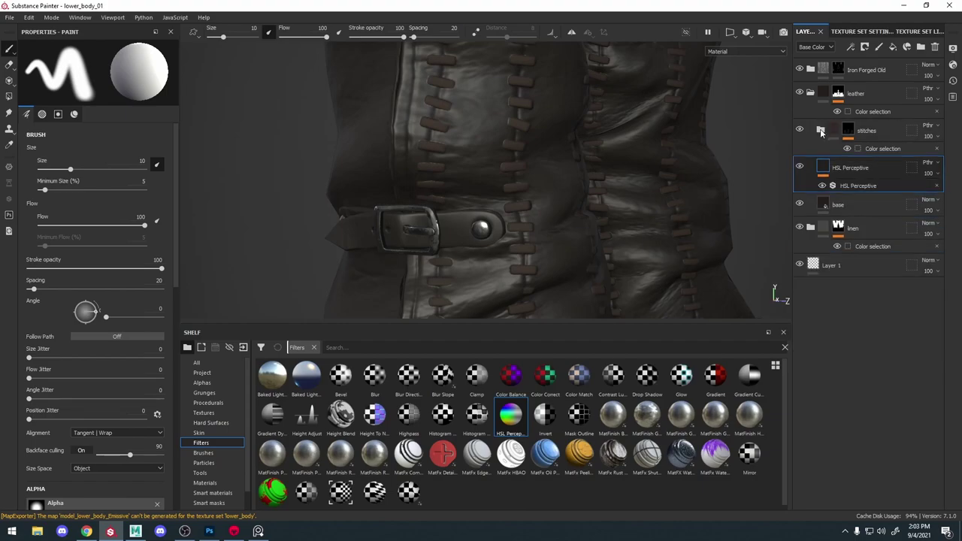
Group the new HSL Perceptive layer in a folder named details and give the folder a black mask
key(ctrl+g)
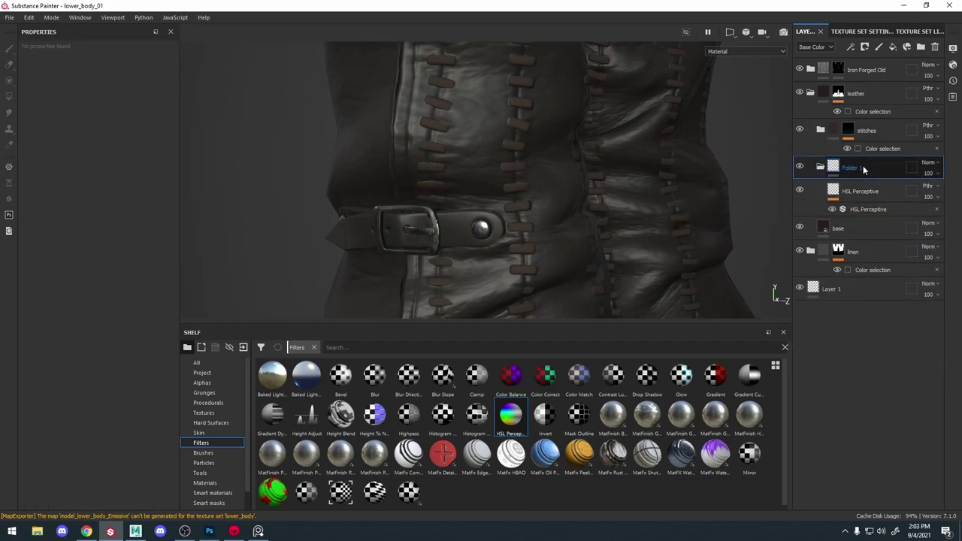
double_click(862, 165)
text(details)
right_click(863, 167)
click(864, 18)
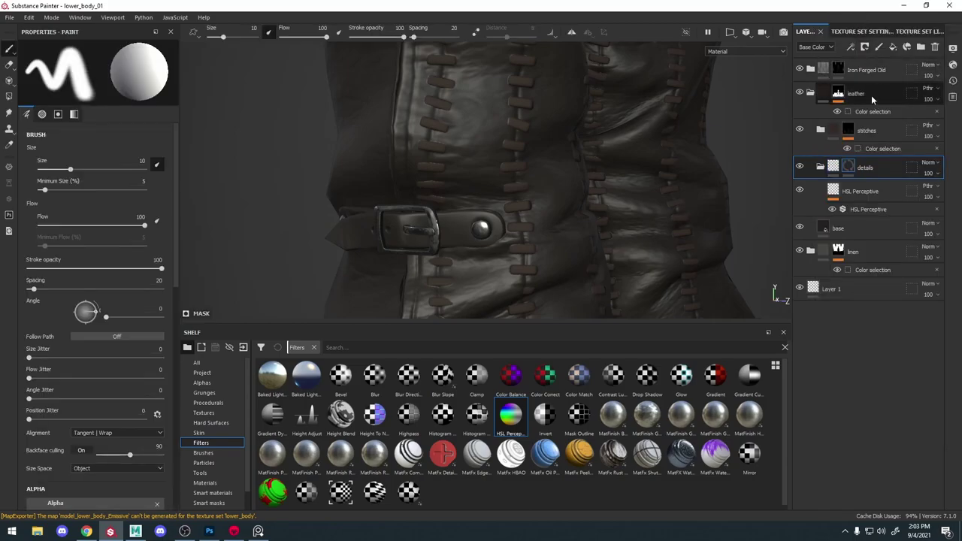
Add a fill with the LEATHER_TILE texture to the details mask and display the mask on the model
click(850, 47)
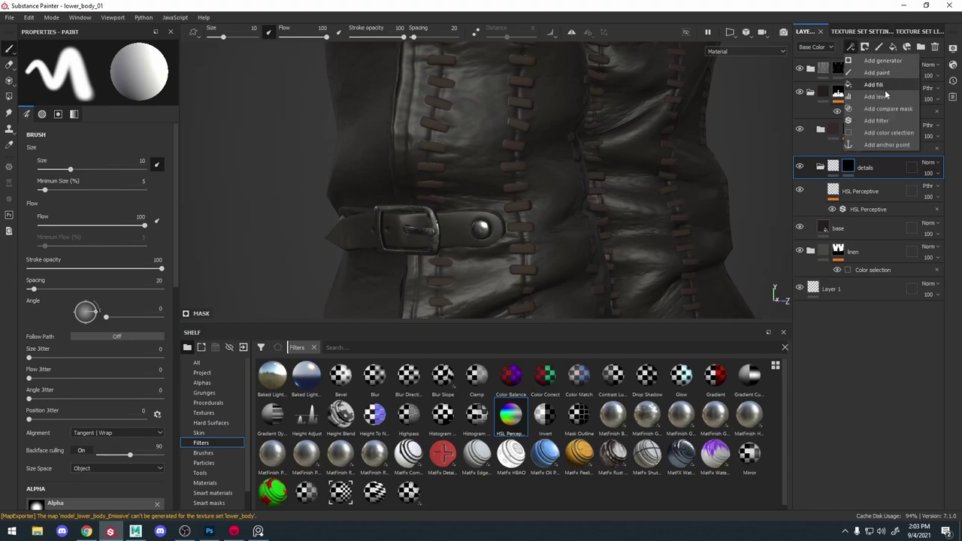
click(875, 85)
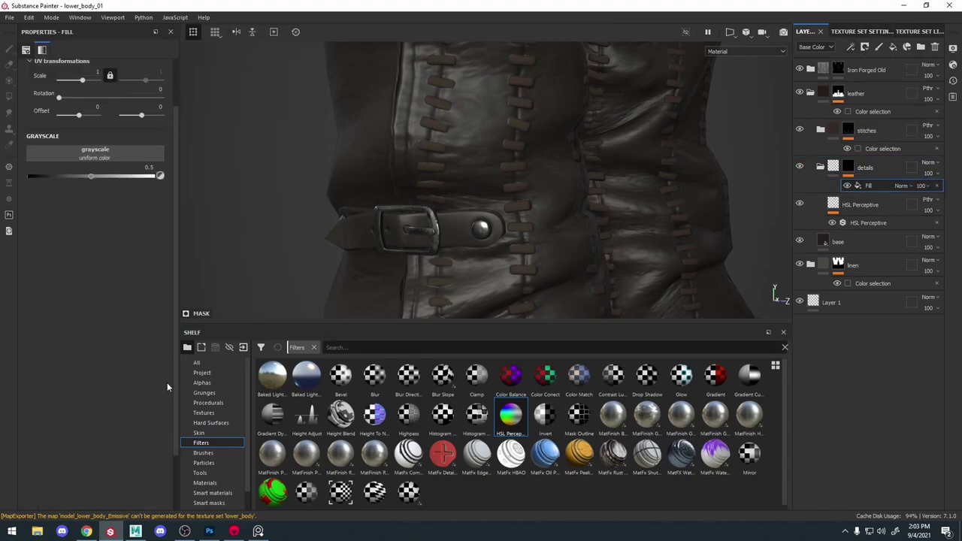
click(203, 372)
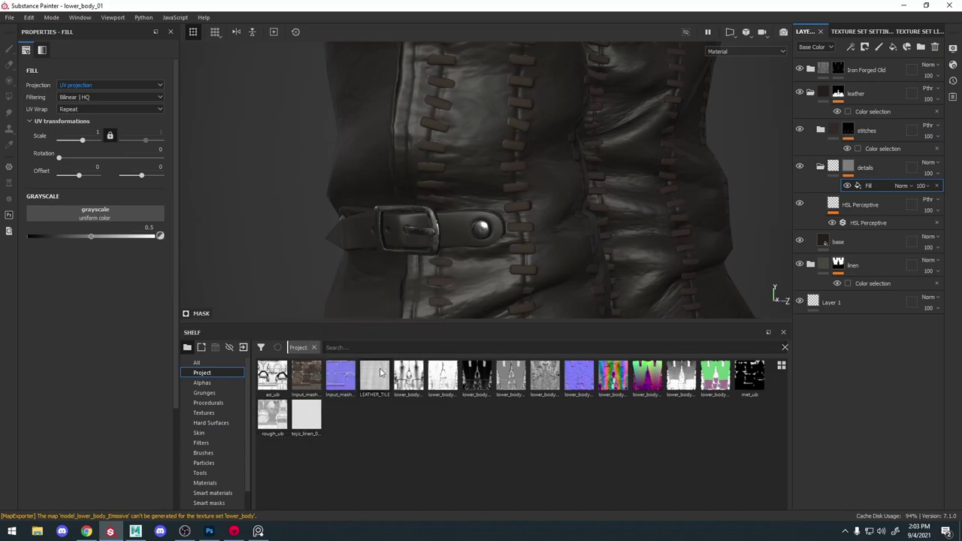
drag(380, 373, 127, 217)
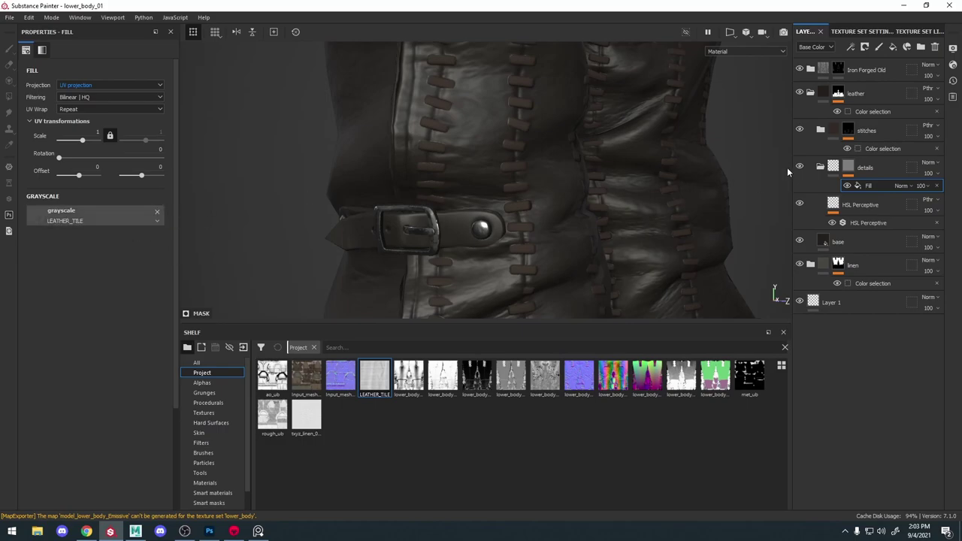
alt+click(847, 167)
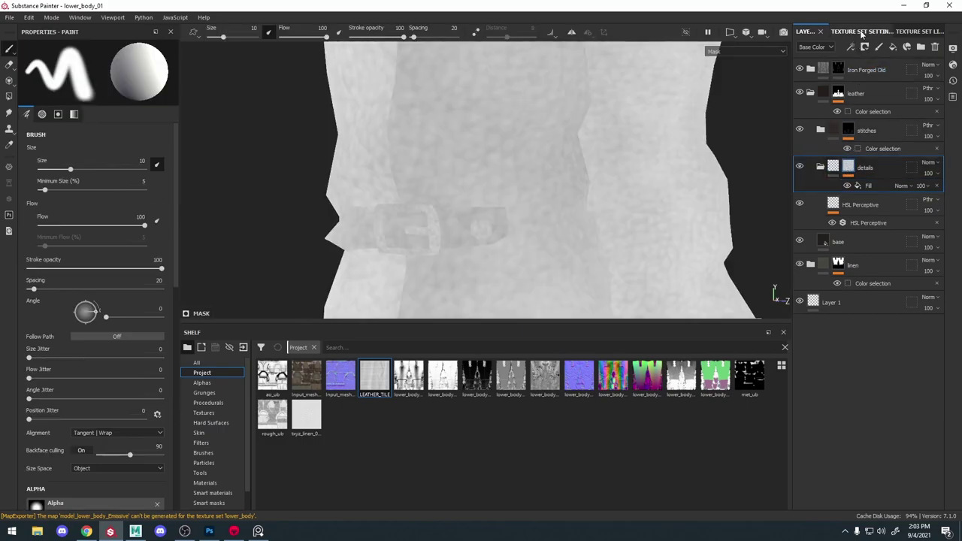
click(862, 33)
click(805, 32)
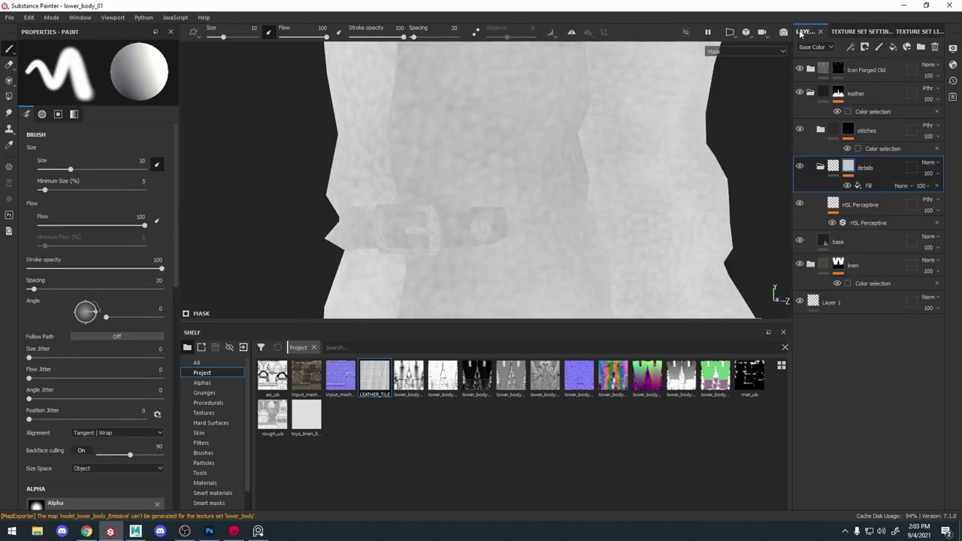
Try UV scales of -1.92 and -4.38 on the details mask's LEATHER_TILE fill and inspect the tiling around the boot straps
click(867, 186)
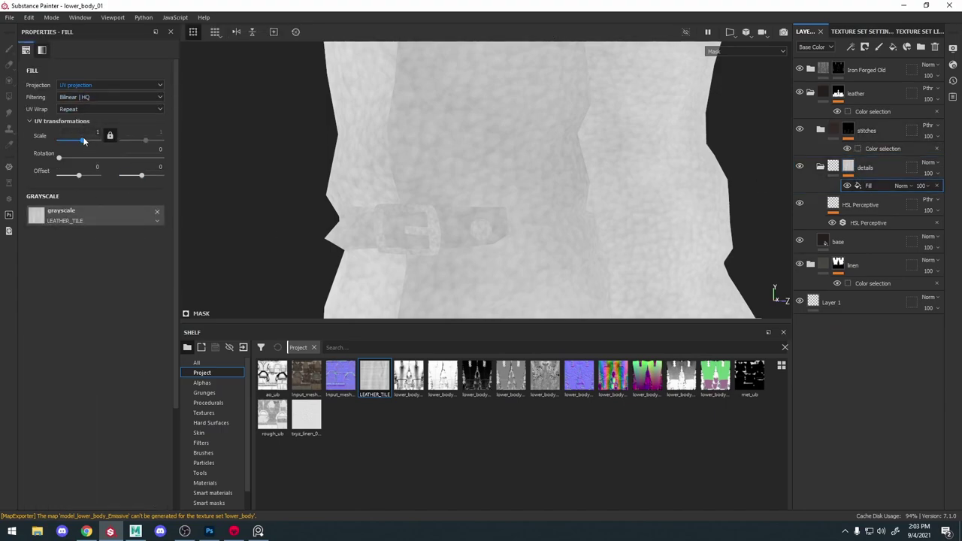
drag(82, 139, 74, 144)
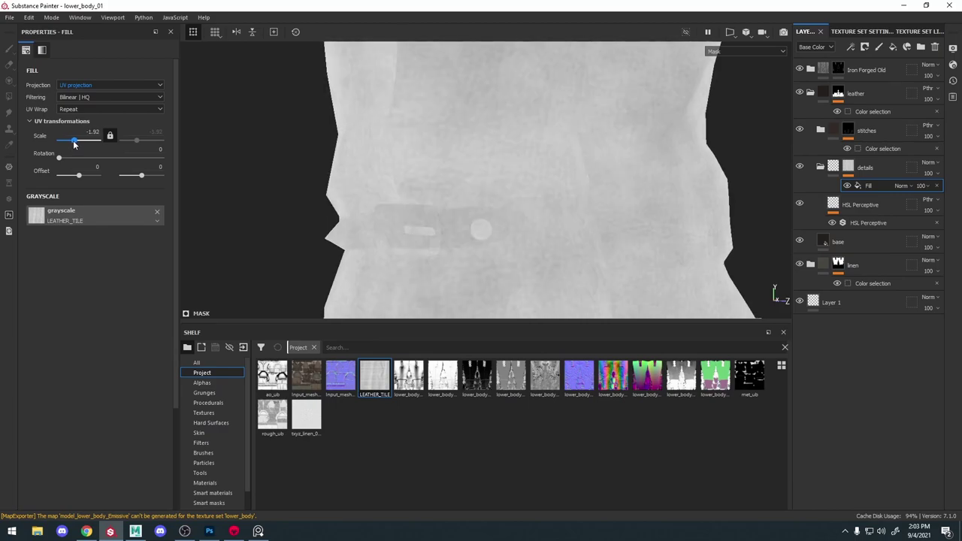
alt+drag(472, 116, 473, 230)
alt+middle_drag(467, 67, 479, 150)
alt+drag(478, 150, 470, 198)
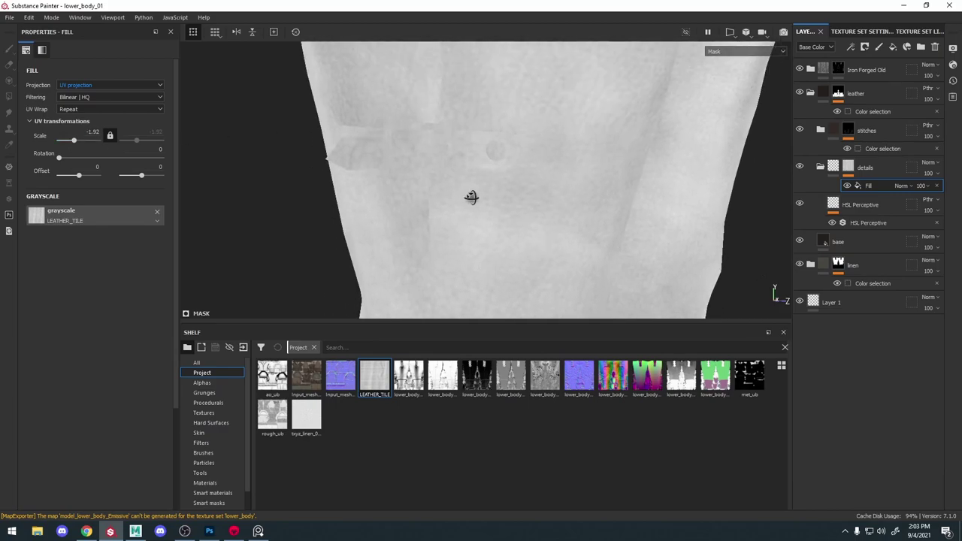
alt+middle_drag(470, 198, 509, 272)
alt+drag(505, 193, 522, 191)
alt+middle_drag(521, 191, 518, 199)
alt+middle_drag(502, 304, 490, 206)
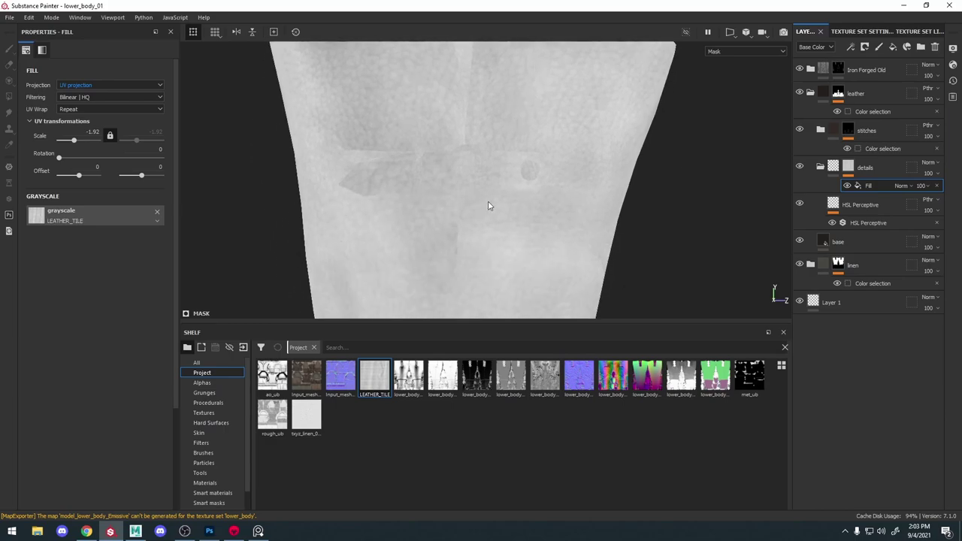
mouse_move(489, 206)
alt+mouse_down()
mouse_move(570, 197)
mouse_move(511, 203)
mouse_move(585, 67)
mouse_move(553, 193)
mouse_move(487, 218)
alt+mouse_up()
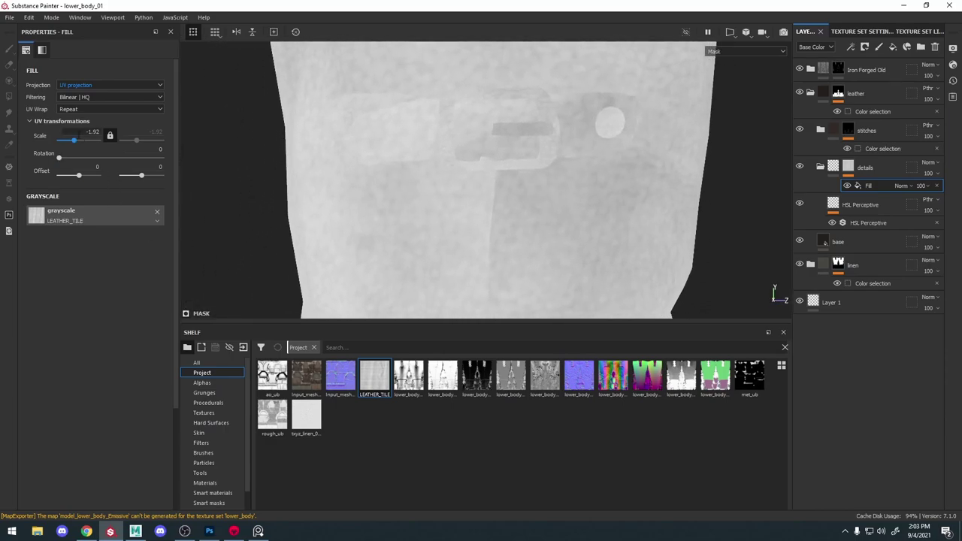
drag(73, 140, 72, 140)
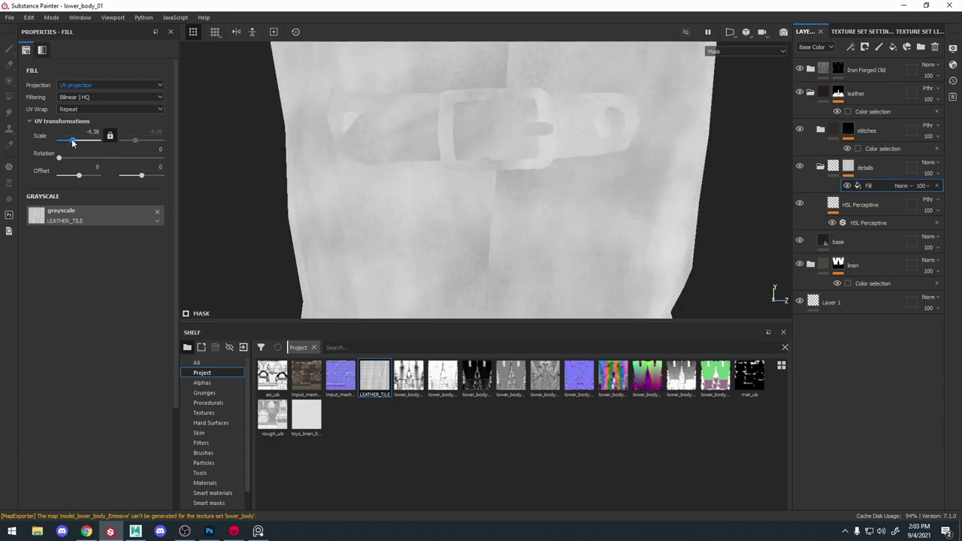
alt+drag(335, 180, 618, 252)
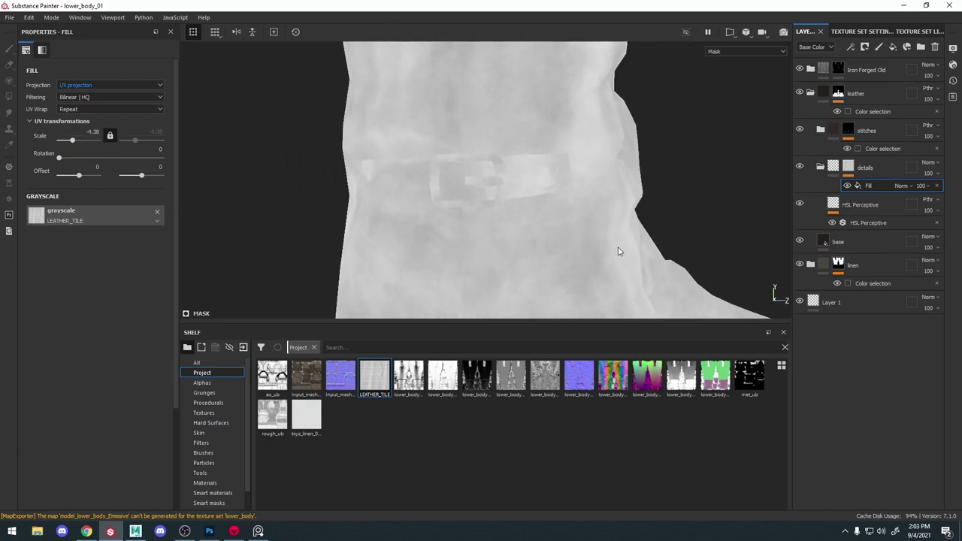
Rename the HSL Perceptive layer above the leather base as color, duplicate it, and name the copy roughness
click(875, 204)
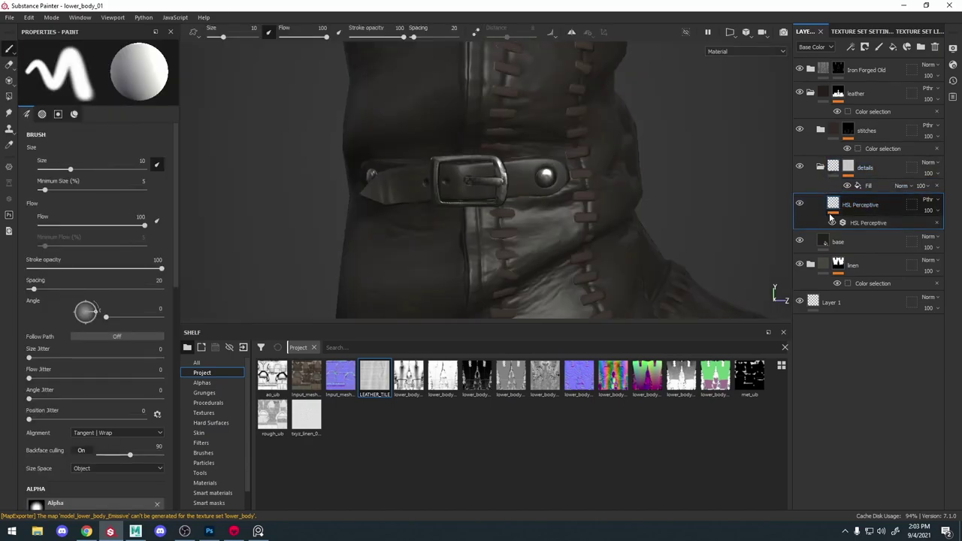
double_click(861, 207)
text(d)
key(ctrl+d)
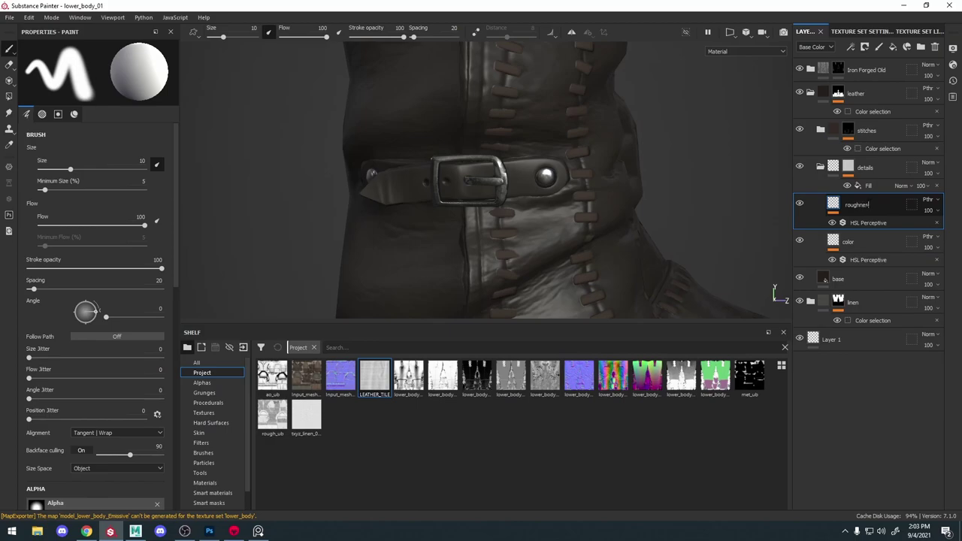
Add a fill layer named height above the roughness layer, limit it to the height channel, and set its height to 0.2756
click(893, 46)
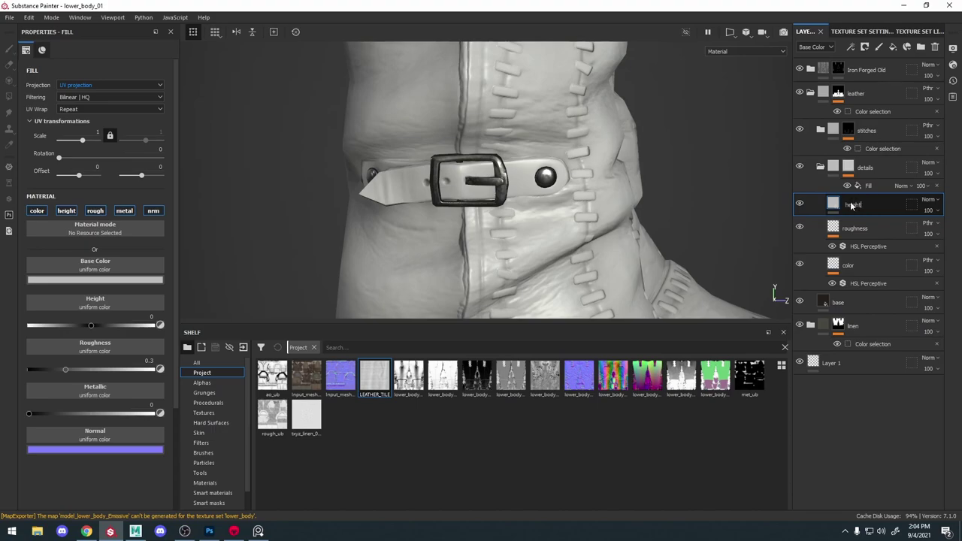
click(37, 211)
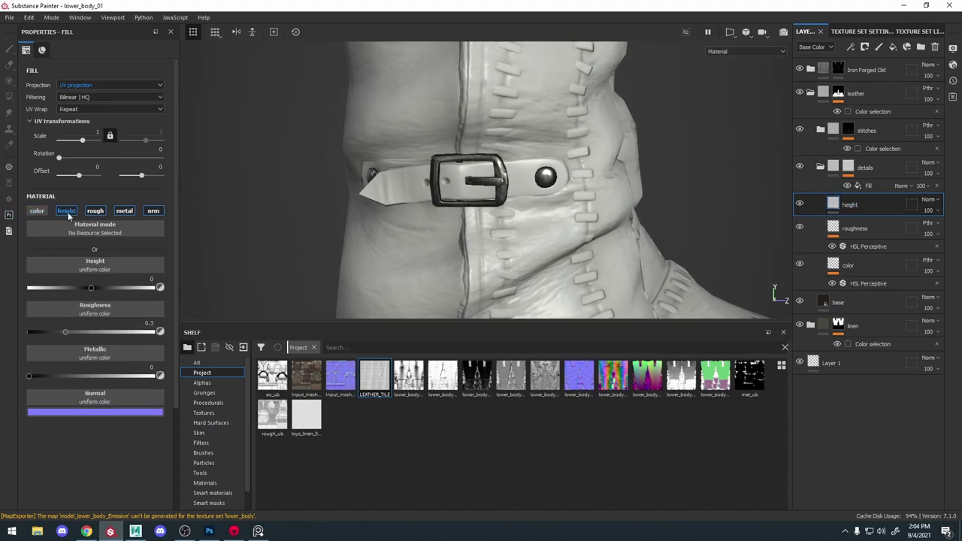
click(95, 210)
click(124, 211)
click(157, 212)
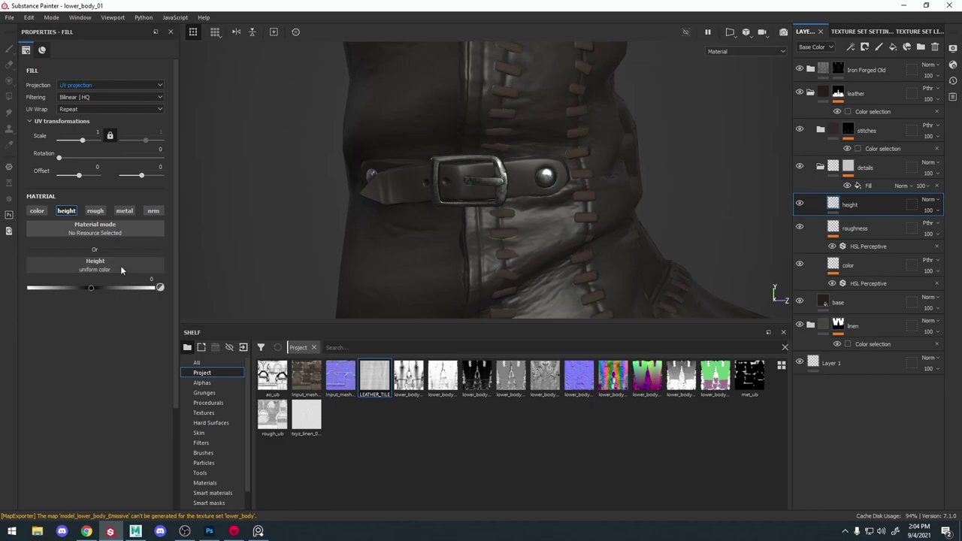
mouse_move(93, 288)
mouse_down()
mouse_move(100, 287)
mouse_move(81, 287)
mouse_move(109, 289)
mouse_up()
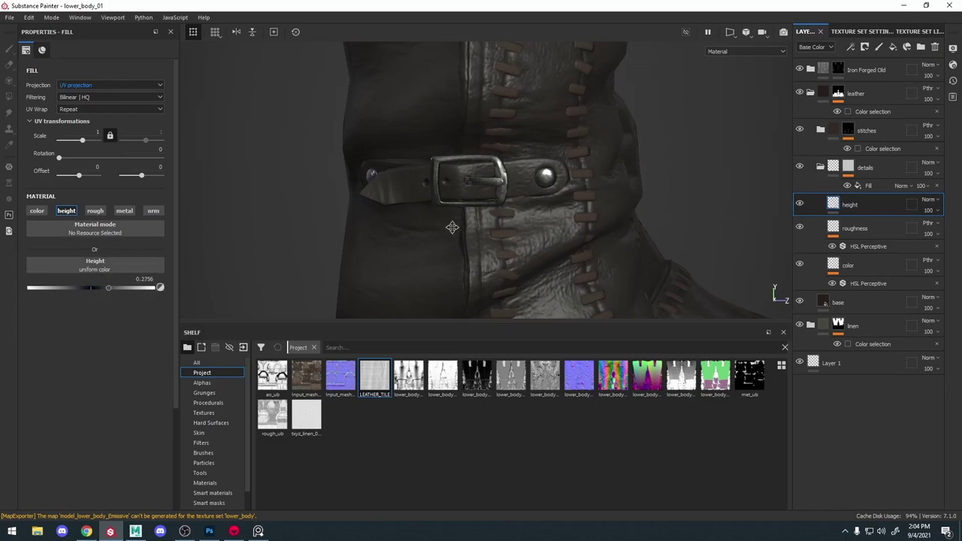
alt+drag(452, 228, 436, 264)
alt+middle_drag(578, 310, 475, 196)
alt+drag(473, 193, 420, 180)
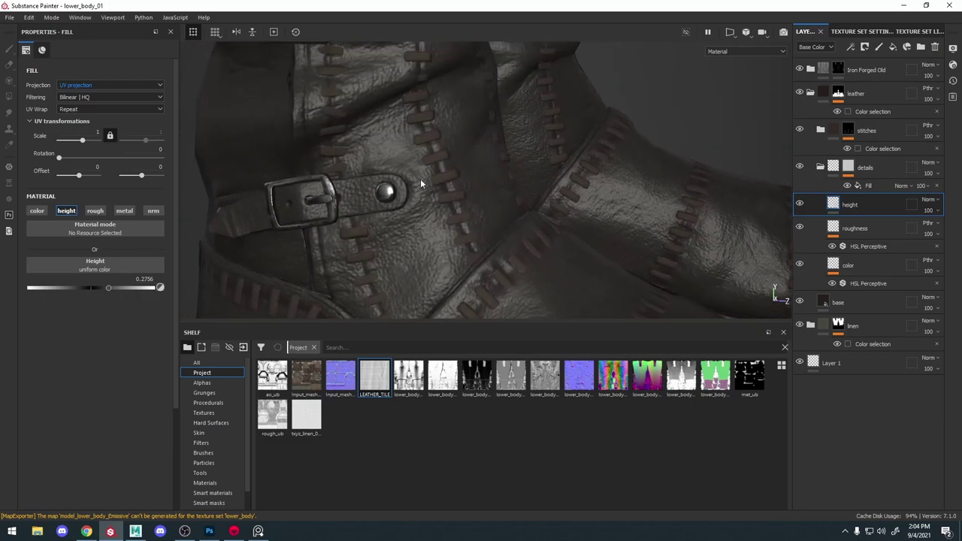
Set the details mask fill's UV scale to -0.95 and check the leather grain across both boots
click(867, 185)
drag(72, 140, 74, 141)
alt+right_drag(413, 124, 388, 24)
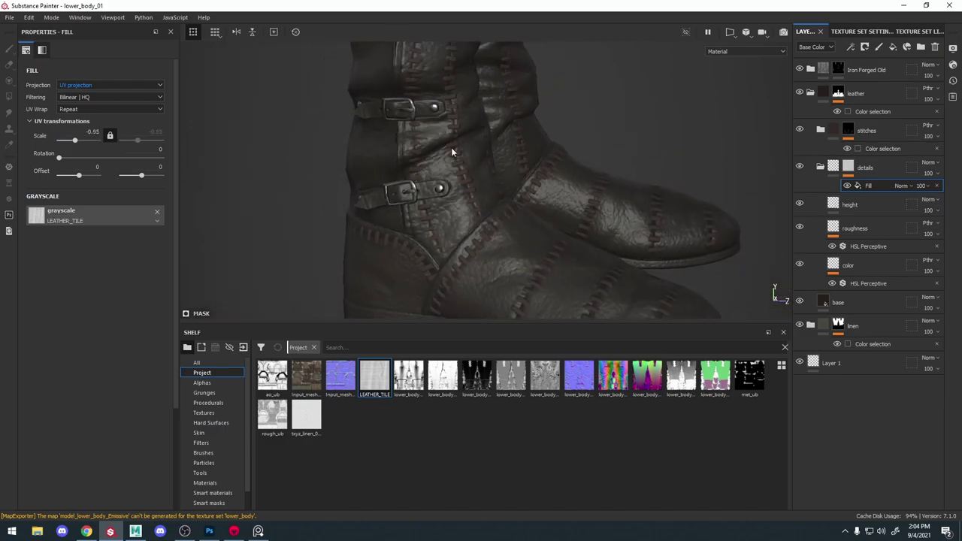
alt+drag(451, 147, 463, 143)
alt+middle_drag(463, 142, 465, 311)
alt+drag(501, 158, 547, 197)
mouse_move(547, 196)
shift+right_down()
mouse_move(573, 190)
mouse_move(547, 184)
shift+right_up()
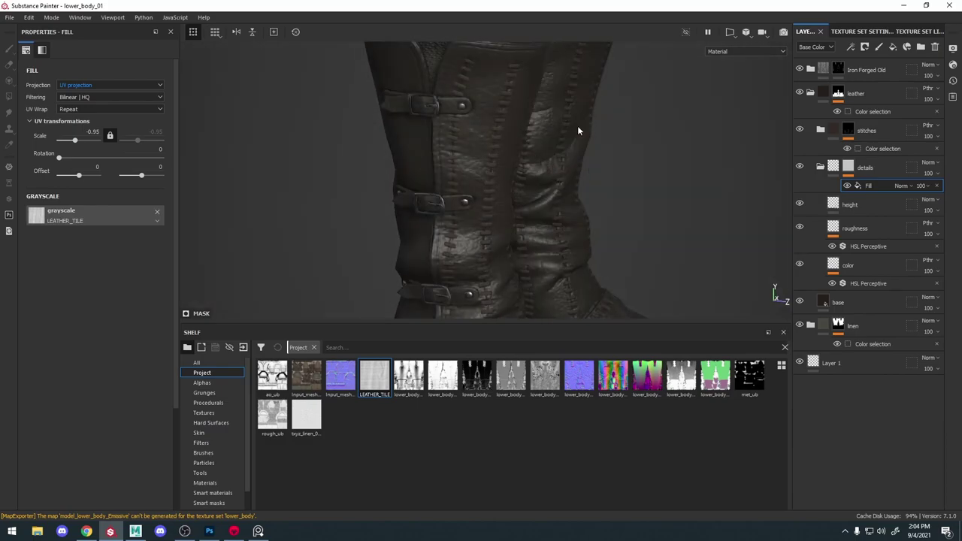
alt+drag(578, 127, 479, 154)
alt+right_drag(479, 154, 555, 193)
Set the details mask fill's UV scale to -1.38 and check the result on the full boots
drag(75, 141, 74, 141)
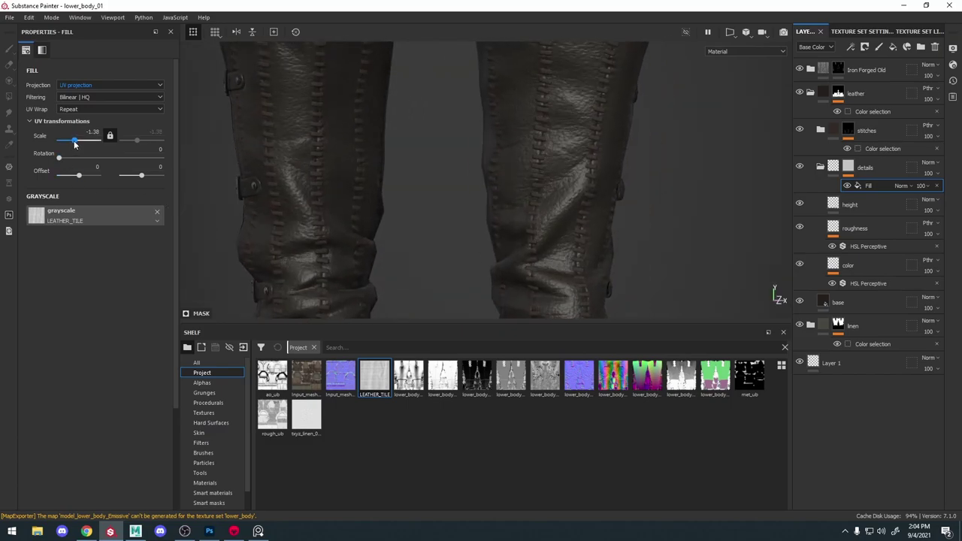
alt+right_drag(624, 207, 563, 189)
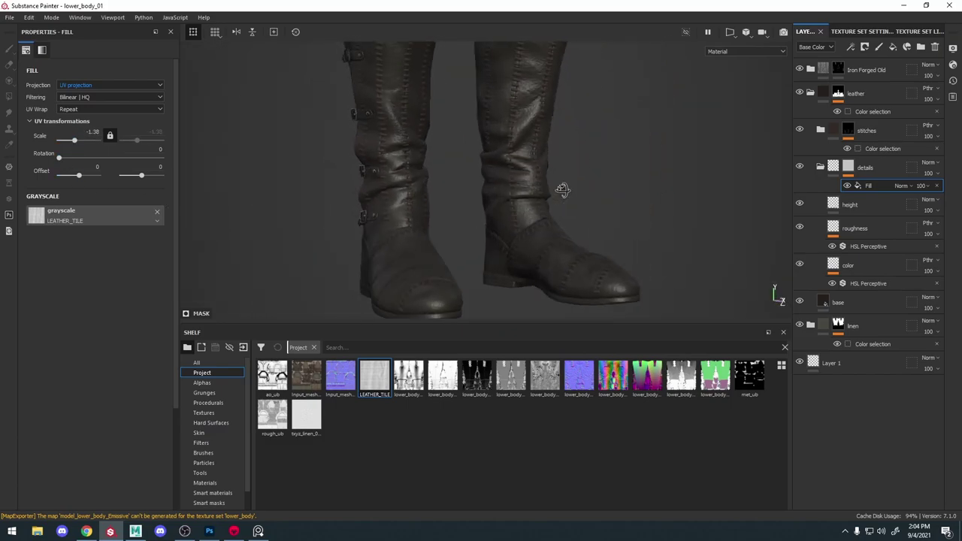
alt+drag(563, 189, 623, 194)
Compare the boots with the details folder hidden and shown, and examine the grain near the ankle in mask and material views
click(800, 166)
click(800, 167)
key(c)
alt+right_drag(474, 212, 523, 231)
alt+drag(523, 231, 536, 194)
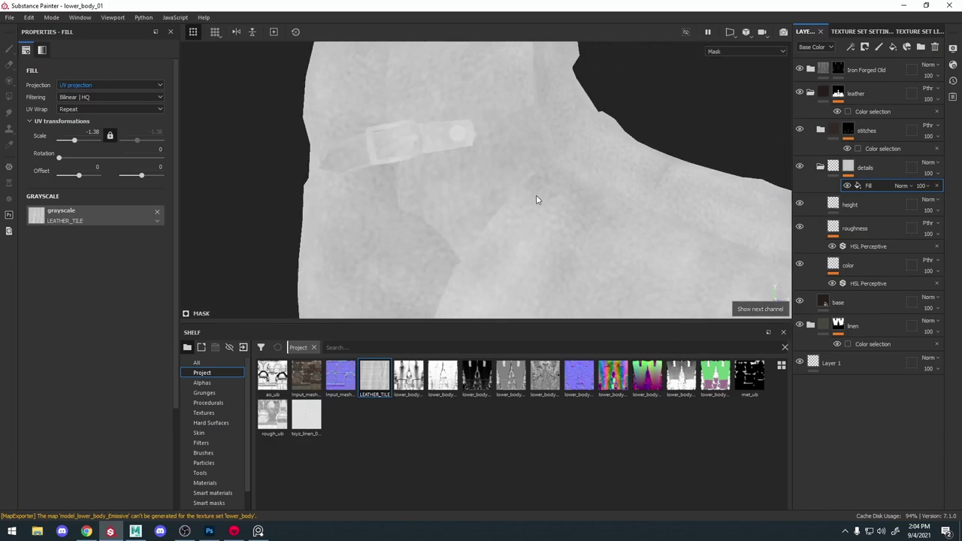
alt+right_drag(536, 195, 468, 232)
alt+drag(469, 233, 477, 135)
alt+right_drag(477, 136, 548, 193)
key(m)
alt+drag(584, 188, 535, 212)
Add a Levels adjustment to the details mask with the input midtone at 3.509 and the input white point at 0.954
click(851, 47)
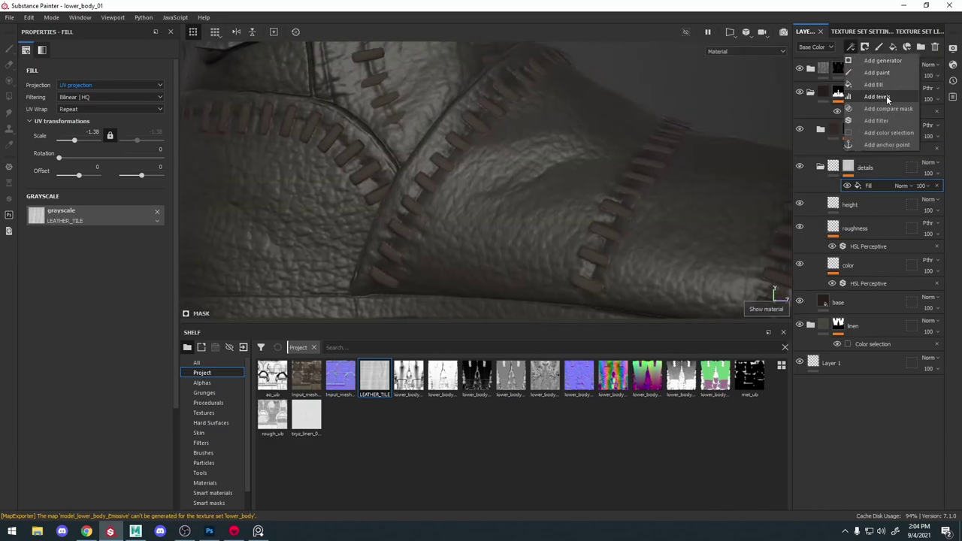
click(878, 96)
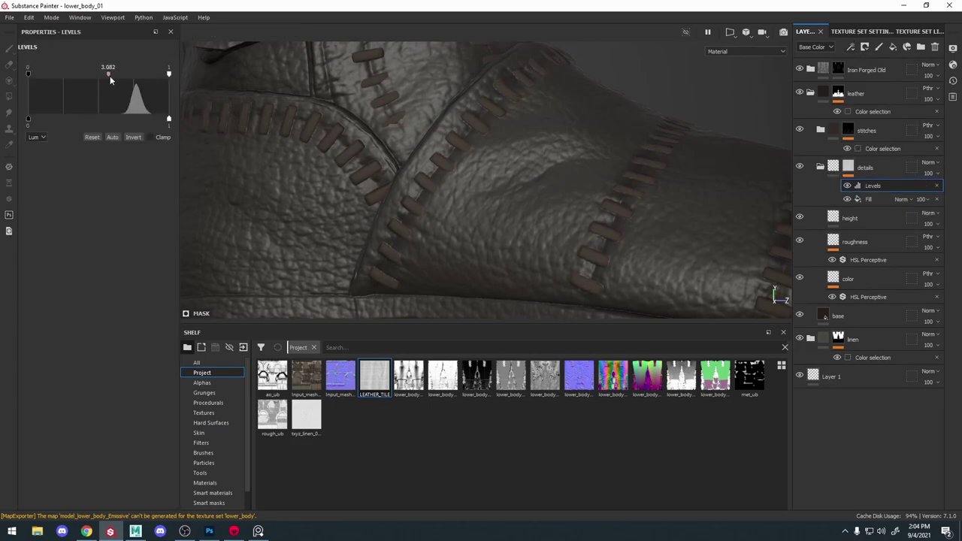
mouse_move(170, 74)
mouse_down()
mouse_move(148, 75)
mouse_move(163, 79)
mouse_up()
scroll(498, 116, down, 5)
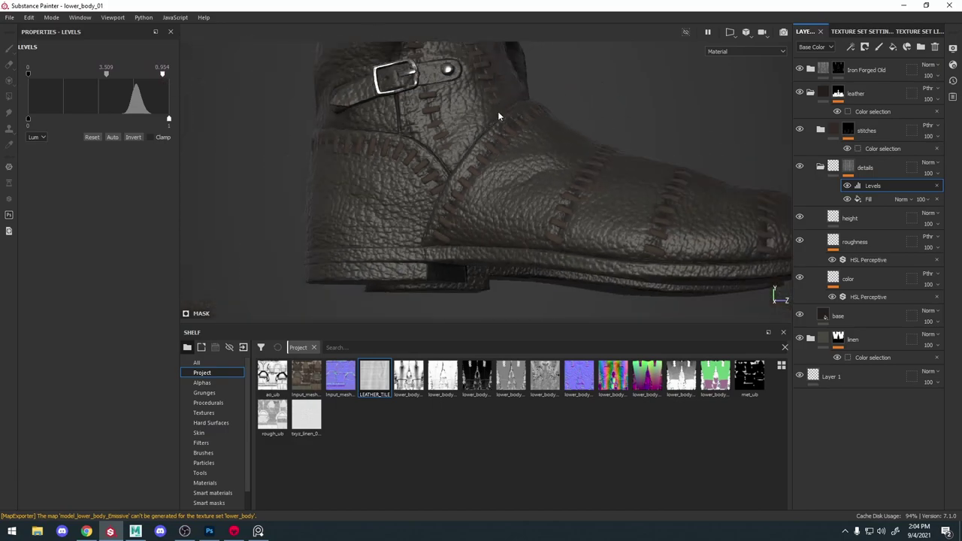
Examine the contrast of the leather grain along the boots in both the material view and the details mask view
alt+drag(499, 116, 487, 129)
alt+middle_drag(486, 130, 487, 211)
shift+right_drag(487, 211, 417, 24)
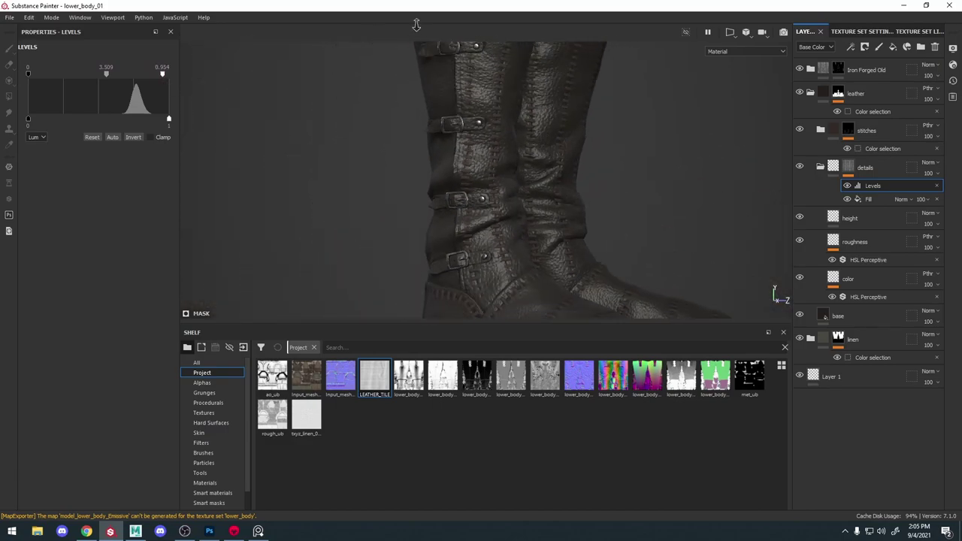
alt+middle_drag(470, 105, 487, 168)
alt+right_drag(487, 168, 539, 223)
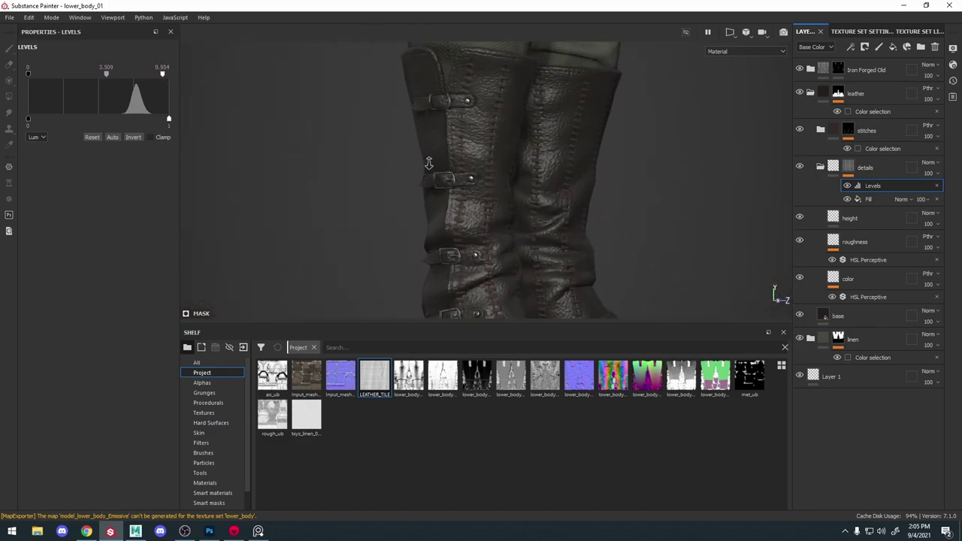
alt+right_drag(429, 163, 464, 188)
alt+click(848, 168)
alt+right_drag(496, 151, 563, 197)
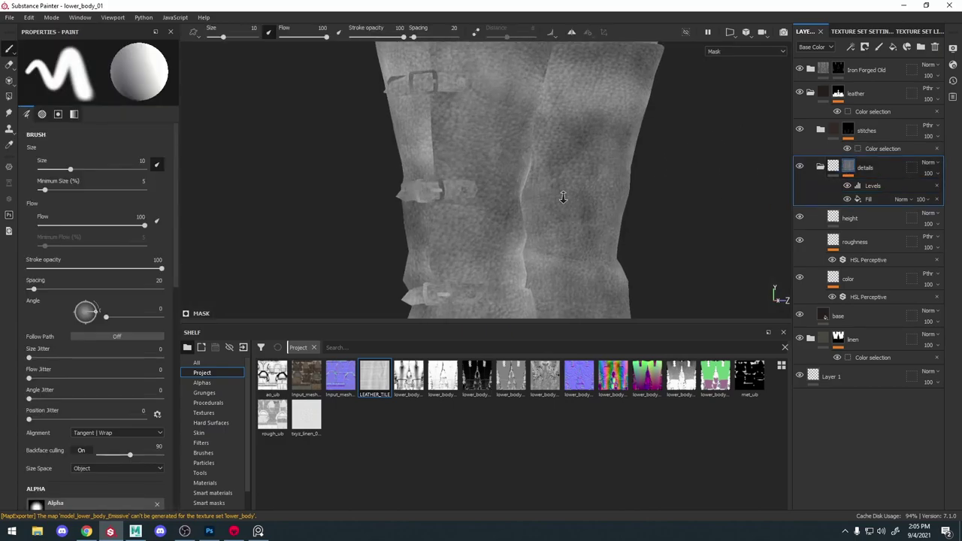
alt+middle_drag(493, 191, 511, 137)
alt+right_drag(511, 138, 544, 187)
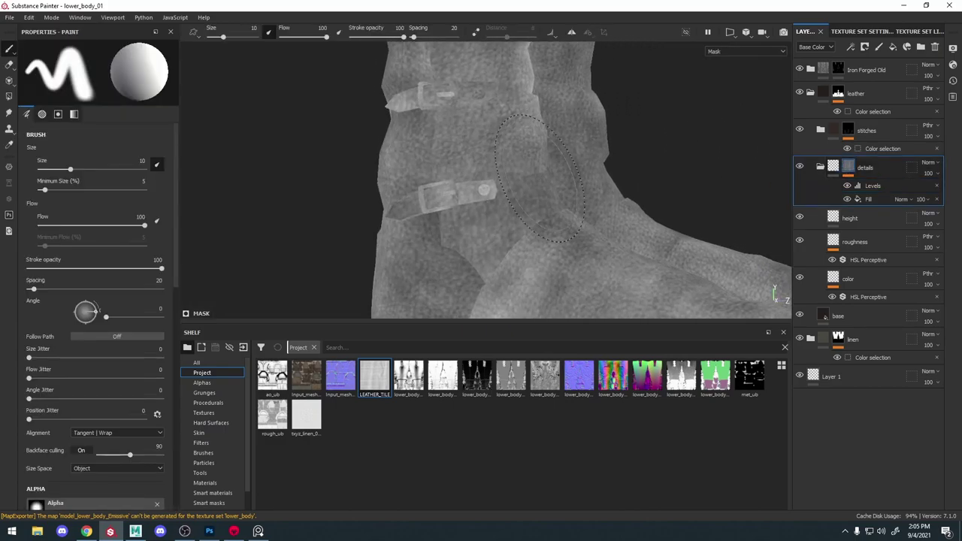
key(m)
alt+middle_drag(493, 204, 491, 184)
alt+right_drag(492, 184, 523, 172)
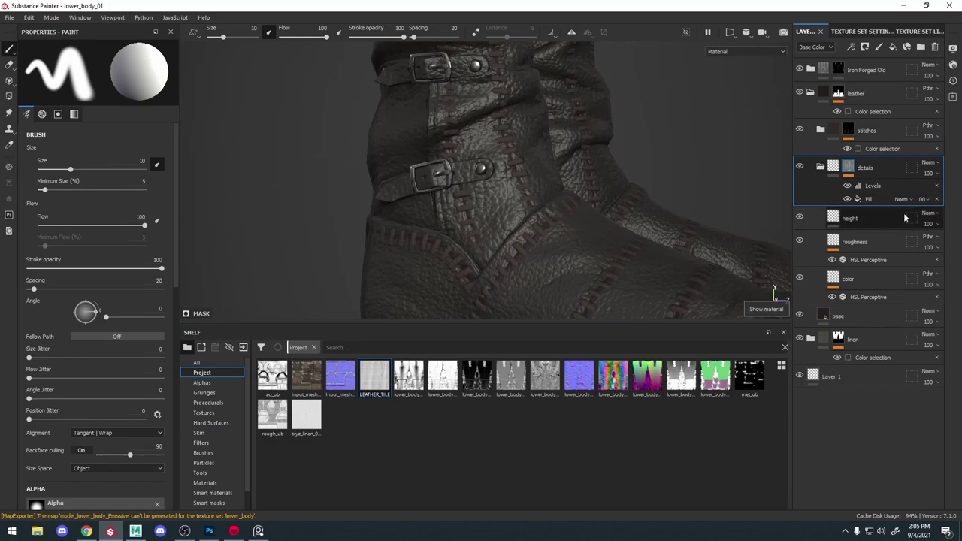
Set the height layer's height value to 0.1496 to soften the leather relief
click(837, 224)
drag(107, 288, 101, 287)
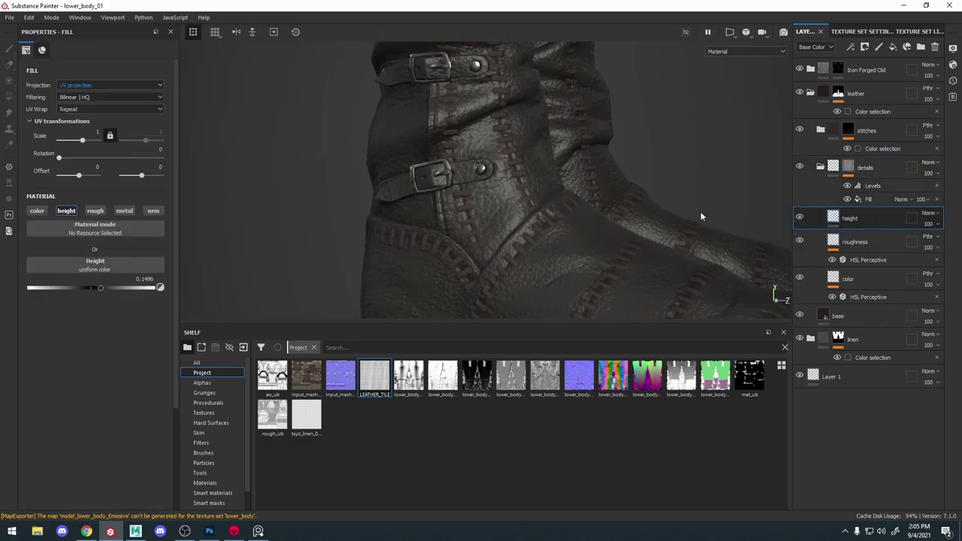
In base color view, set the color layer's HSL Perceptive lightness to 0.691 and the details folder's blend mode to Passthrough
key(c)
click(864, 294)
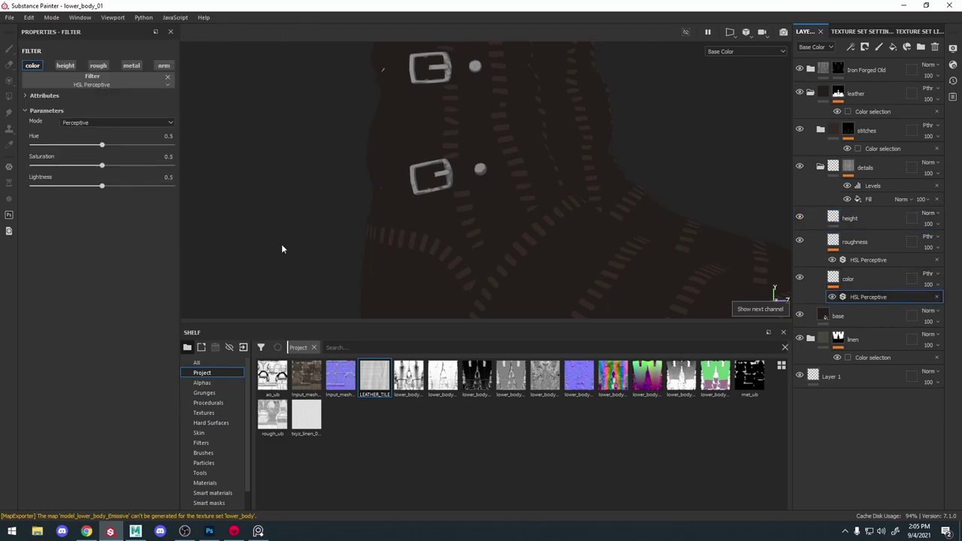
drag(103, 185, 128, 187)
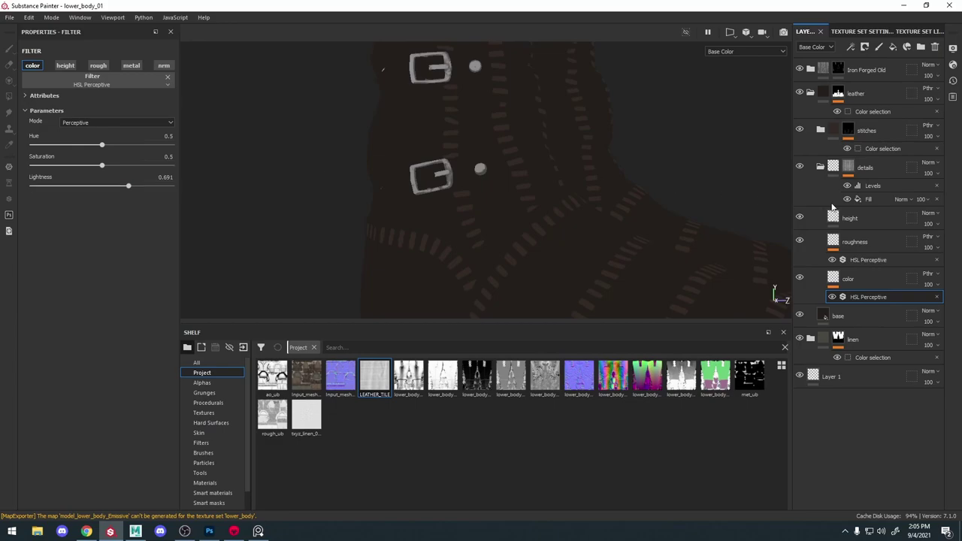
click(928, 164)
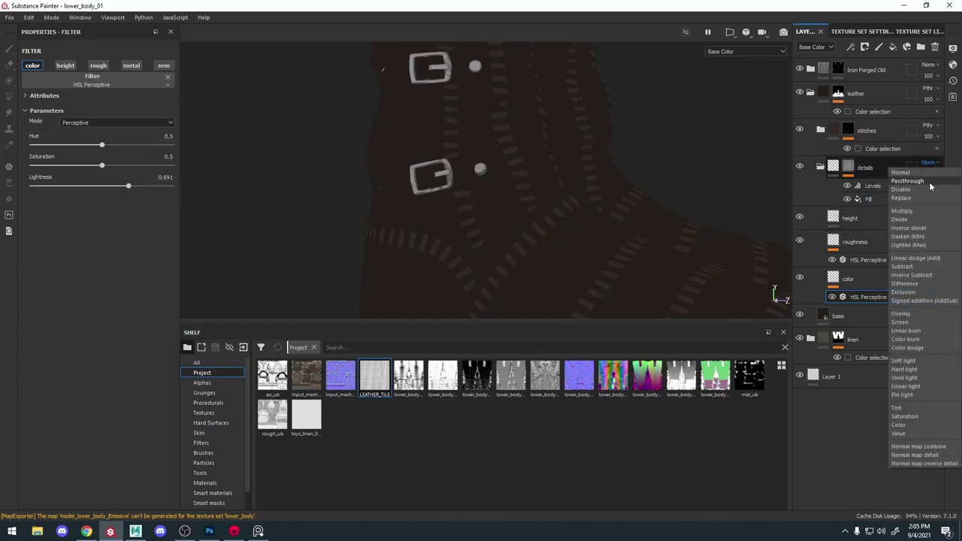
click(930, 181)
Set the color layer's HSL Perceptive lightness to 0.406 and inspect the leather's base color around the boots
drag(127, 187, 96, 187)
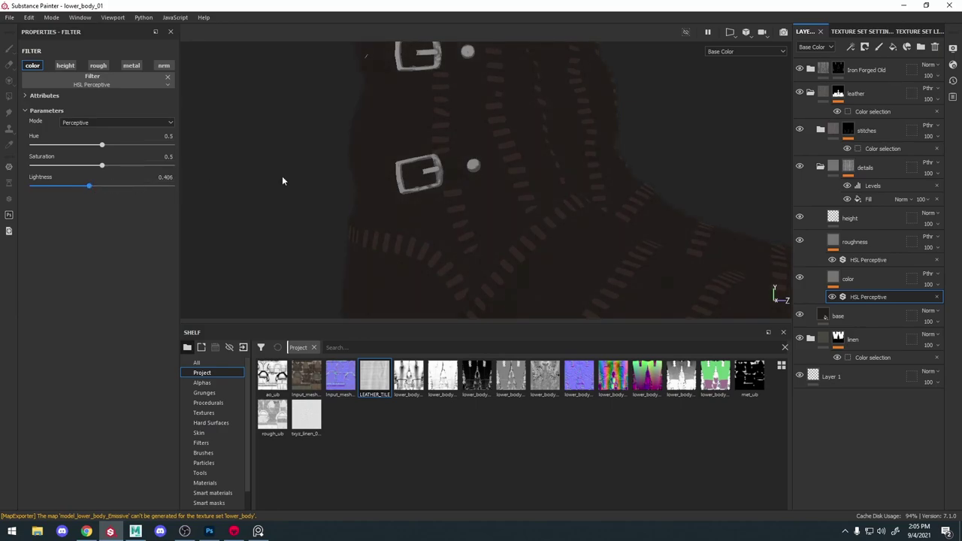
alt+right_drag(282, 180, 594, 229)
alt+drag(594, 229, 610, 218)
alt+middle_drag(474, 159, 543, 71)
alt+drag(533, 109, 609, 138)
alt+right_drag(610, 137, 627, 161)
mouse_move(571, 64)
alt+middle_down()
mouse_move(548, 113)
mouse_move(557, 165)
alt+middle_up()
Display the details folder's mask on the model and examine it around the lower straps
alt+click(847, 165)
mouse_move(696, 195)
alt+right_down()
mouse_move(581, 180)
mouse_move(554, 150)
alt+right_up()
alt+drag(525, 151, 547, 155)
alt+right_drag(543, 156, 564, 153)
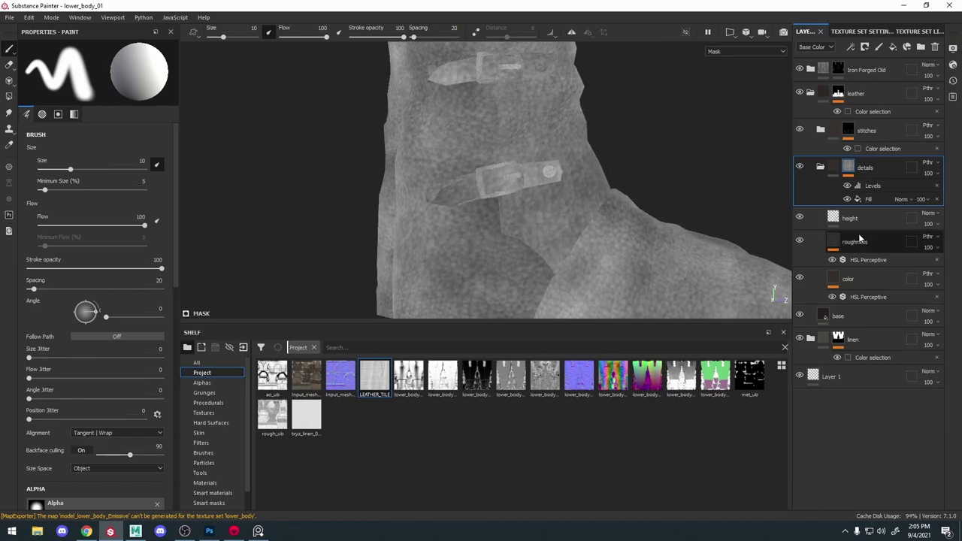
Set the color layer's HSL Perceptive filter to lightness 0.568 and saturation 0.647
click(866, 296)
alt+drag(594, 197, 576, 197)
alt+right_drag(576, 198, 625, 254)
mouse_move(113, 187)
mouse_down()
mouse_move(136, 187)
mouse_move(111, 187)
mouse_up()
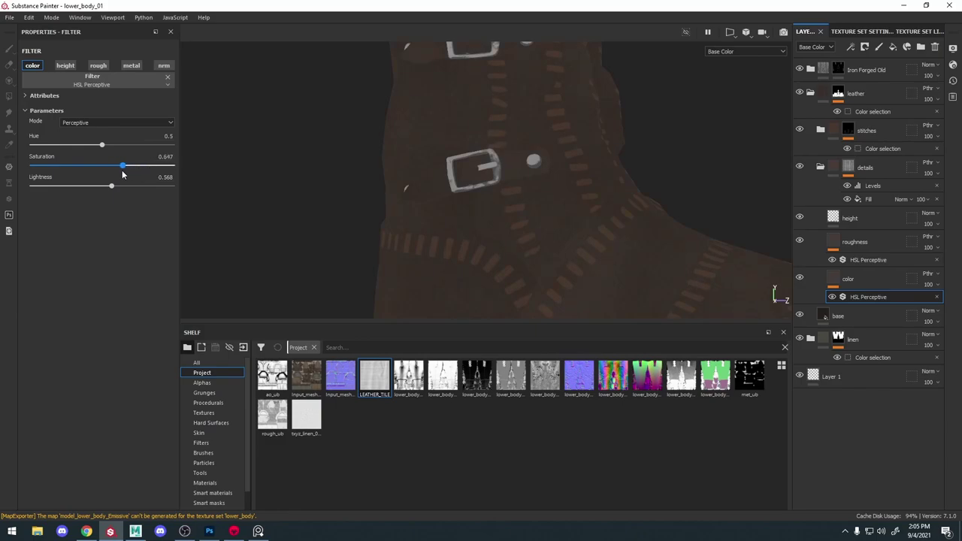
Try a stronger Levels contrast on the details mask by lowering the white input and raising the midtone, and display the mask
click(872, 186)
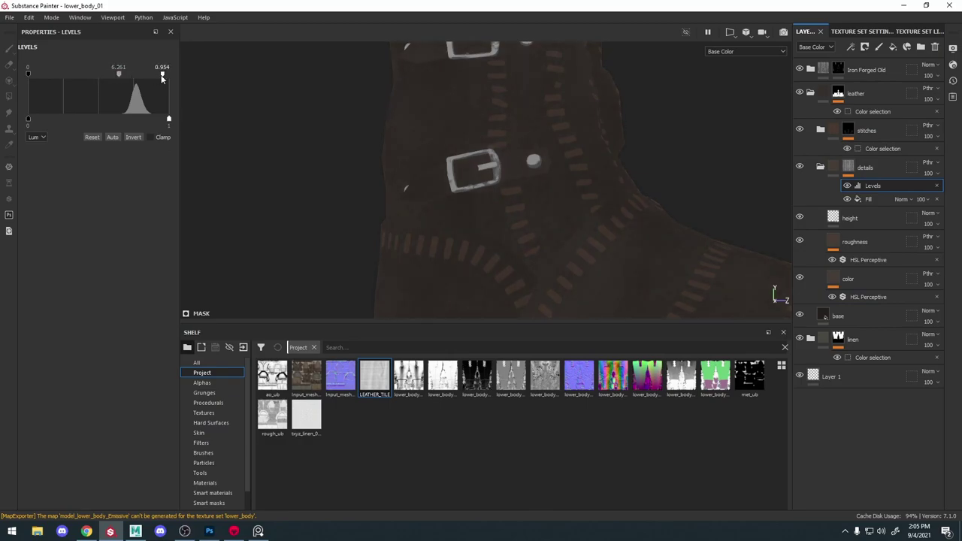
drag(162, 78, 140, 82)
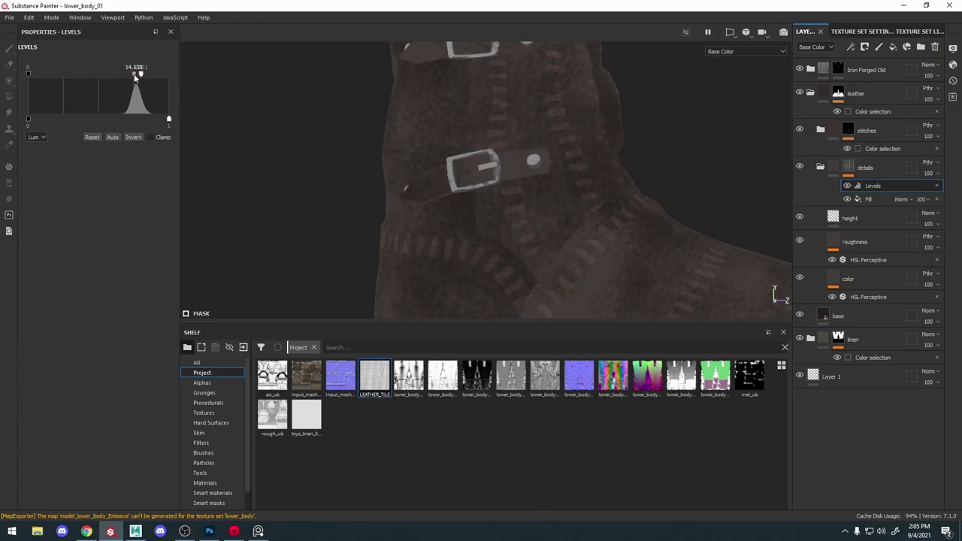
click(848, 167)
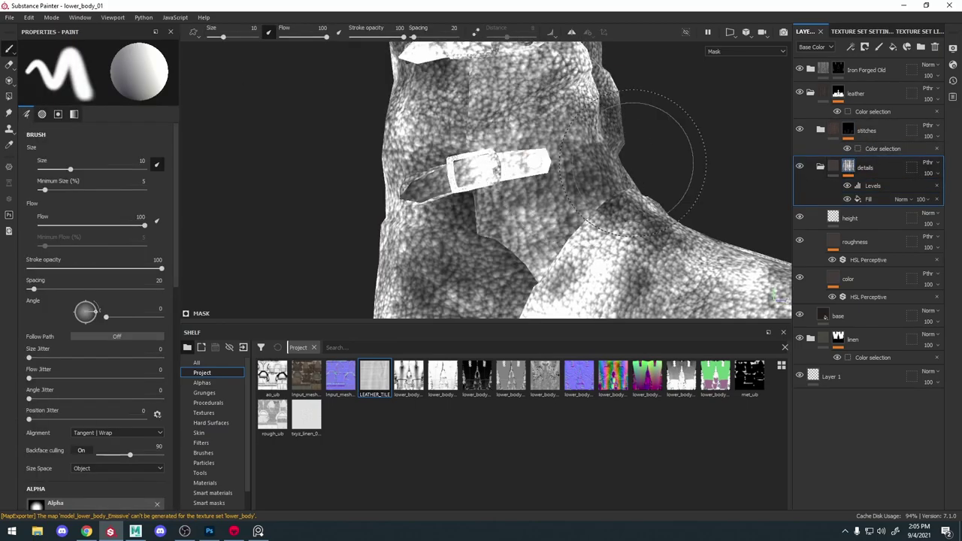
Set the details mask's Levels inputs to black 0.221, midtone 1.743 and white 1, and check the boot in material and base color view
click(875, 188)
mouse_move(127, 75)
mouse_down()
mouse_move(95, 78)
mouse_move(160, 74)
mouse_move(96, 78)
mouse_move(110, 77)
mouse_up()
drag(28, 74, 59, 76)
alt+right_drag(484, 114, 508, 127)
mouse_move(508, 126)
alt+middle_down()
mouse_move(501, 85)
mouse_move(518, 124)
alt+middle_up()
alt+drag(519, 124, 487, 133)
drag(120, 75, 173, 73)
alt+right_drag(518, 163, 525, 192)
key(m)
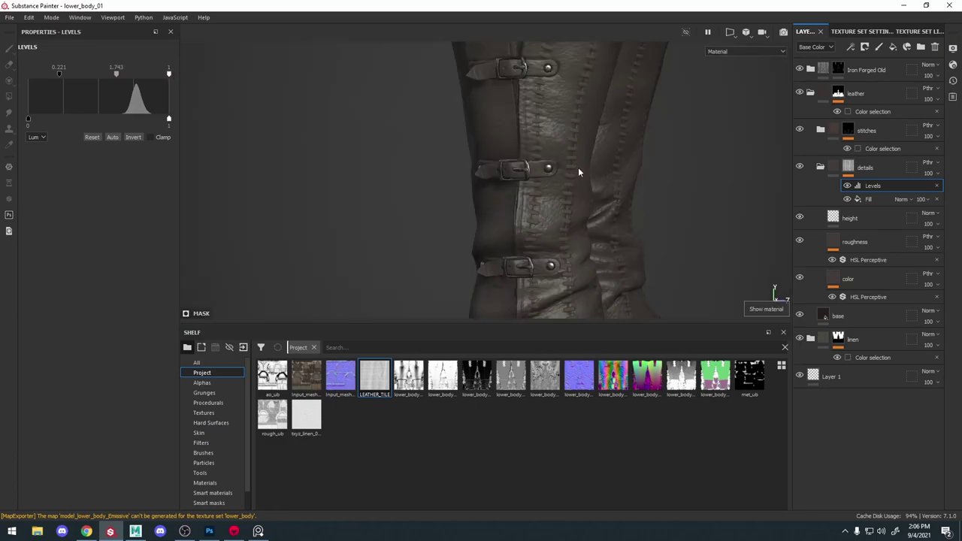
alt+right_drag(578, 168, 573, 176)
key(c)
key(c)
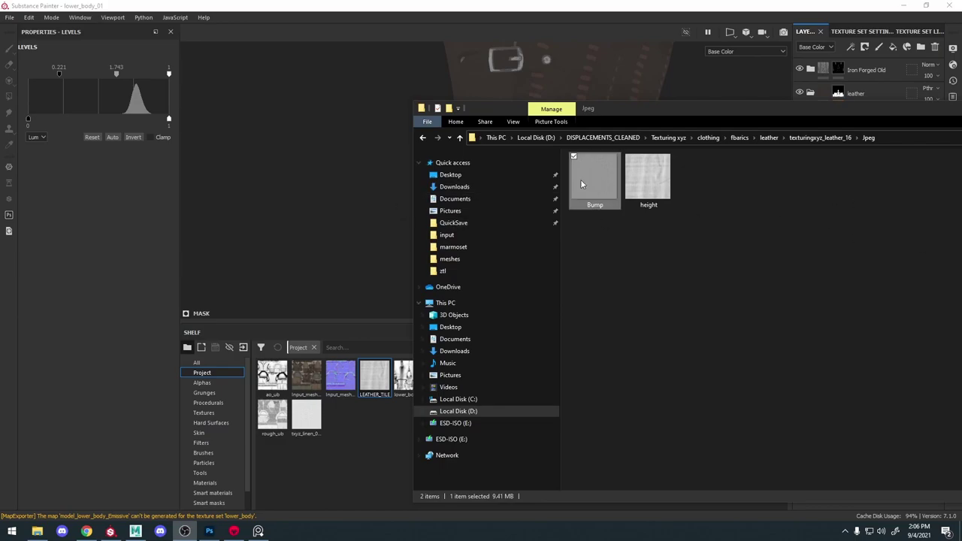
Import Bump.jpg from the texturingxyz_leather_16 Jpeg folder as a texture into project lower_body_01 and show the project's resources
mouse_move(596, 178)
mouse_down()
mouse_move(341, 478)
mouse_move(345, 466)
mouse_up()
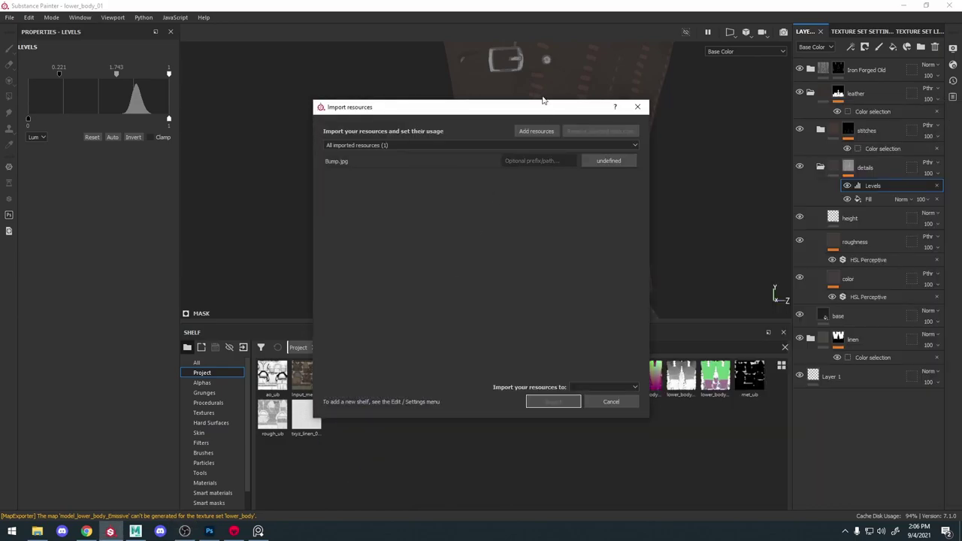
click(610, 160)
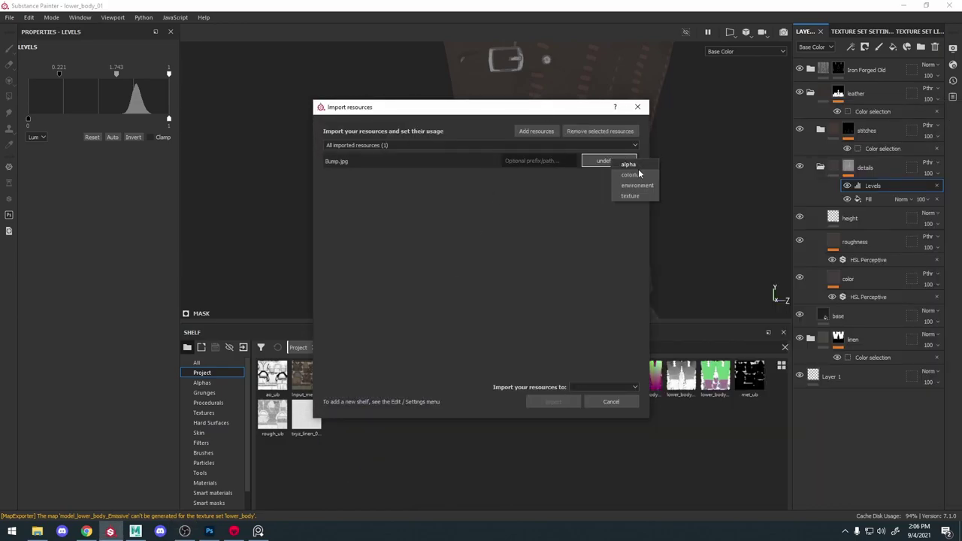
click(631, 195)
click(607, 387)
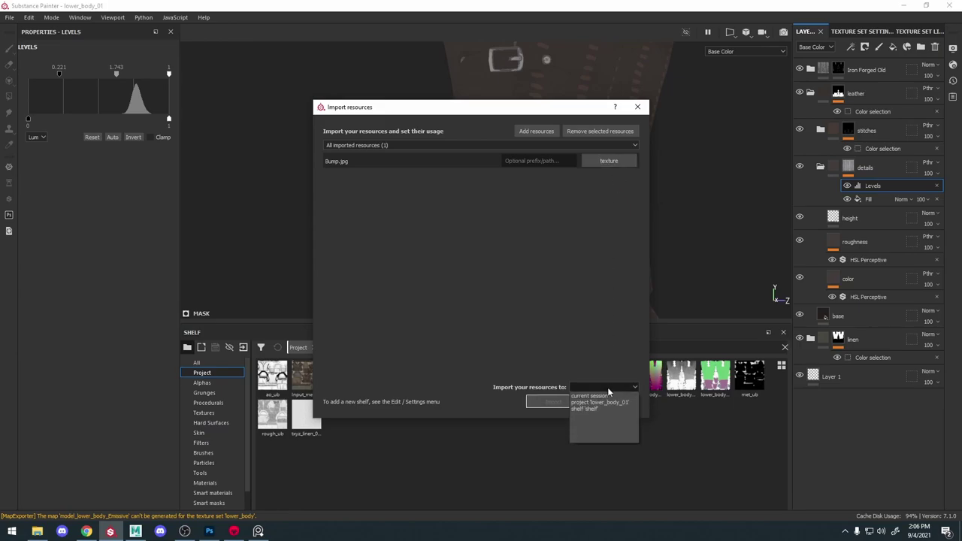
click(602, 404)
click(554, 401)
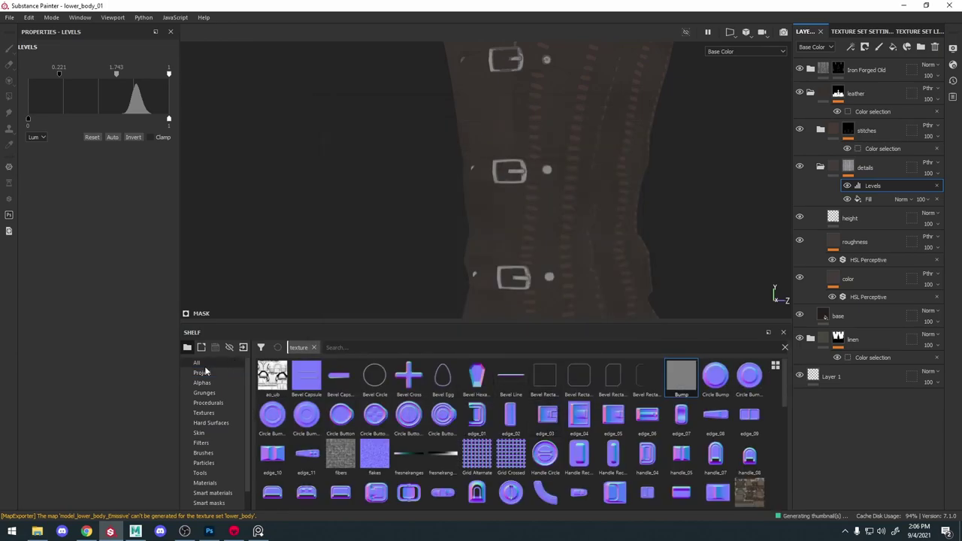
click(202, 372)
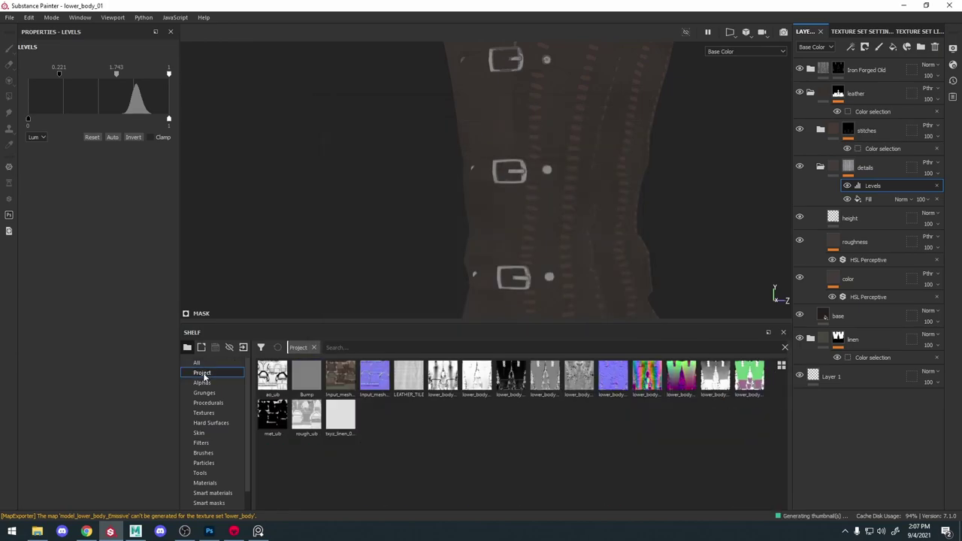
Remove the Levels effect from the details mask and replace the mask fill's grayscale texture with Bump
click(848, 168)
click(936, 187)
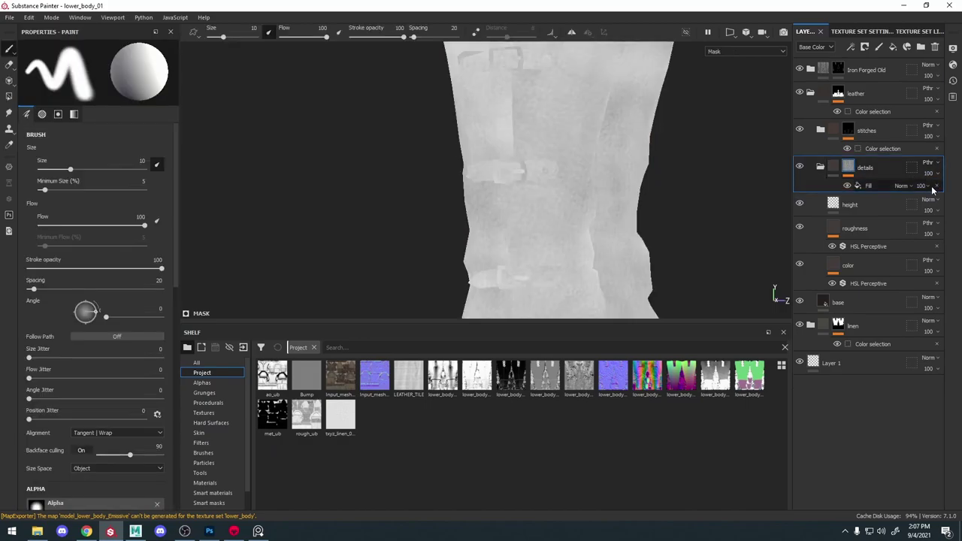
click(865, 186)
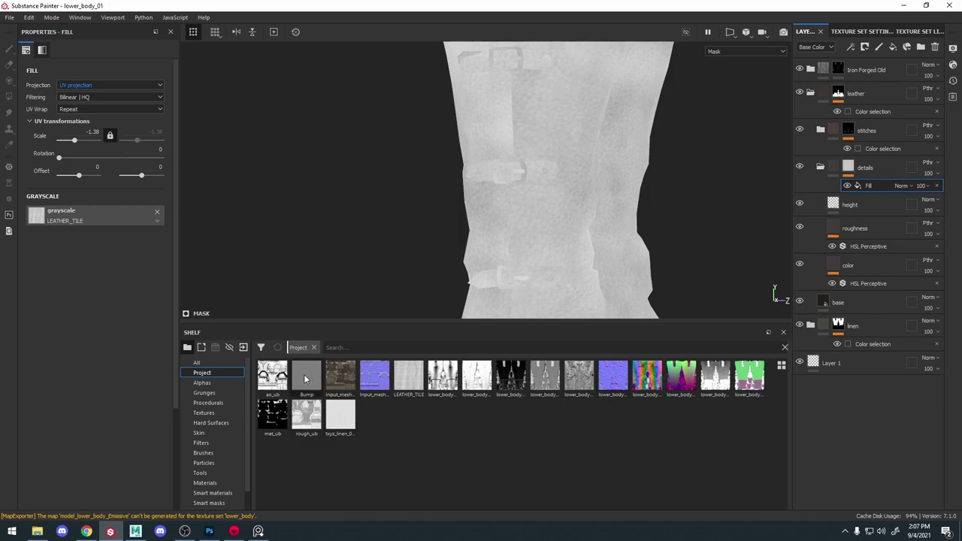
drag(307, 376, 122, 210)
scroll(580, 96, up, 5)
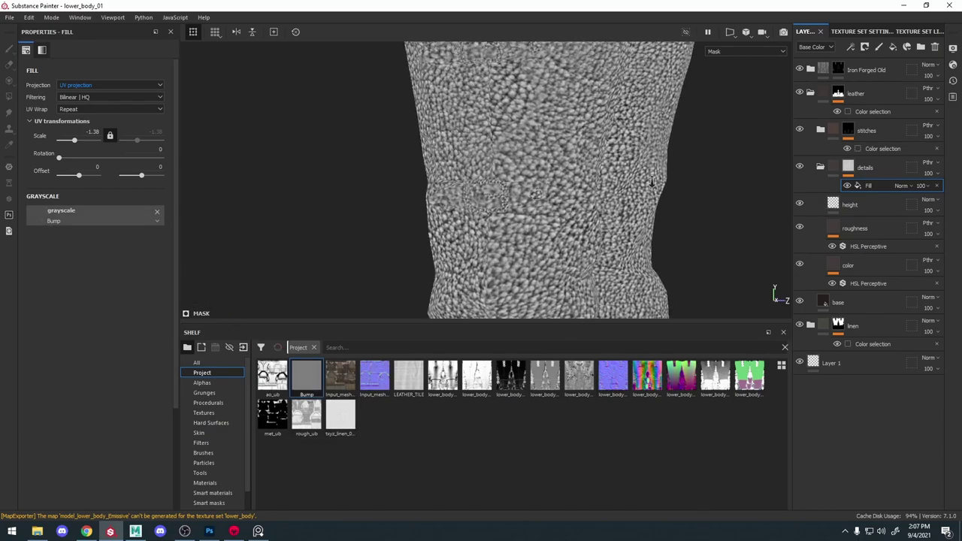
Set the Bump mask fill's scale to -2.6 and inspect the leather grain around the foot in mask, base color and material view
click(851, 165)
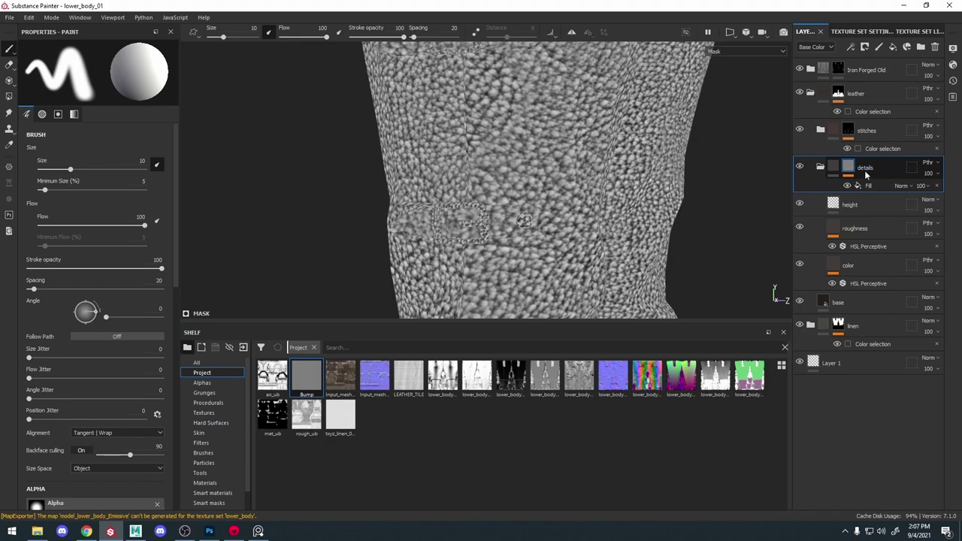
click(871, 186)
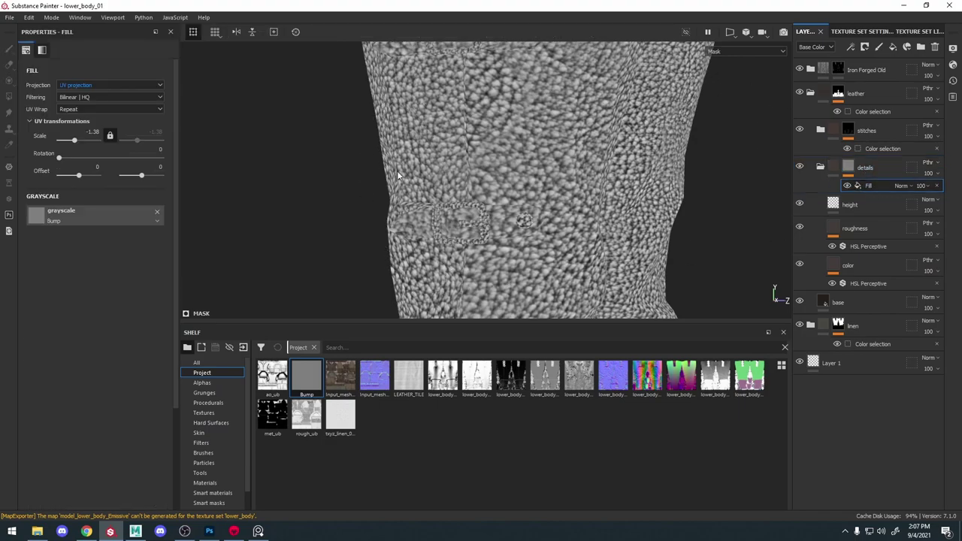
drag(76, 137, 72, 139)
key(m)
alt+right_drag(534, 183, 504, 79)
alt+middle_drag(504, 79, 501, 48)
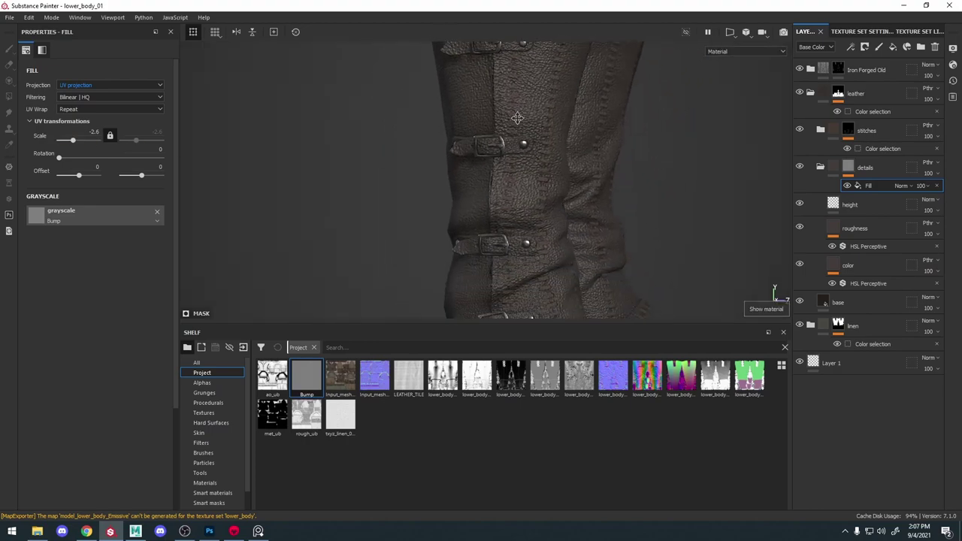
alt+middle_drag(519, 125, 505, 83)
alt+right_drag(518, 127, 560, 208)
key(c)
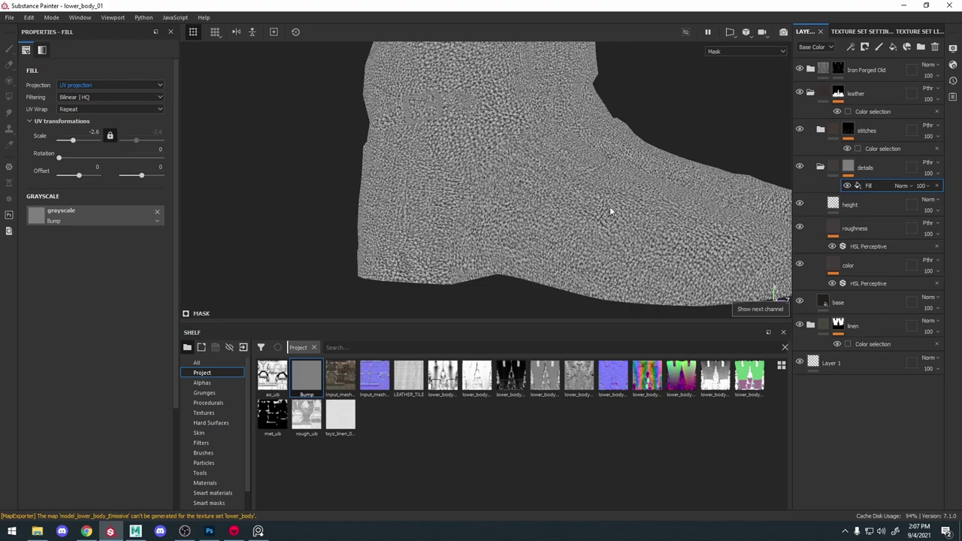
key(c)
alt+right_drag(618, 197, 774, 272)
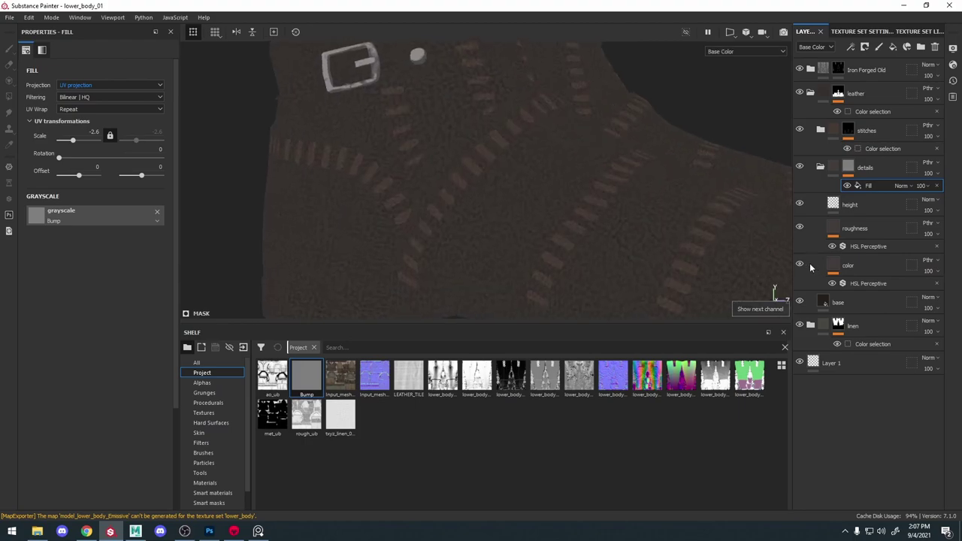
key(m)
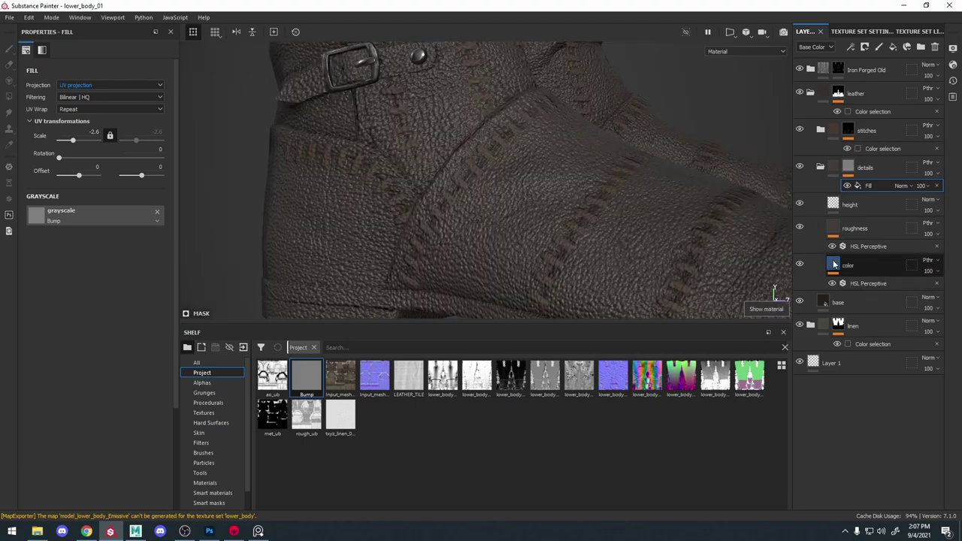
Hide the color and roughness layers and lower the height layer's height value so the leather grain is subtler
click(799, 264)
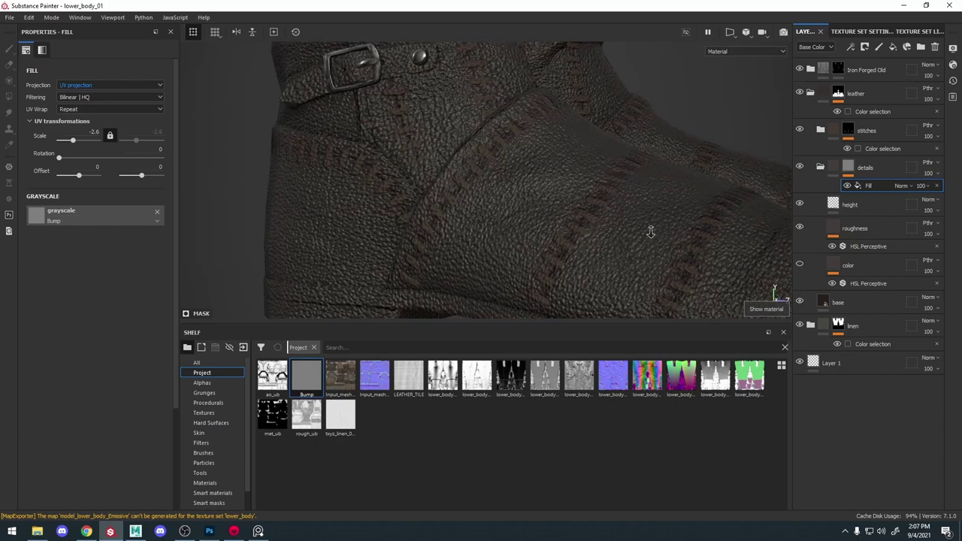
scroll(677, 231, down, 2)
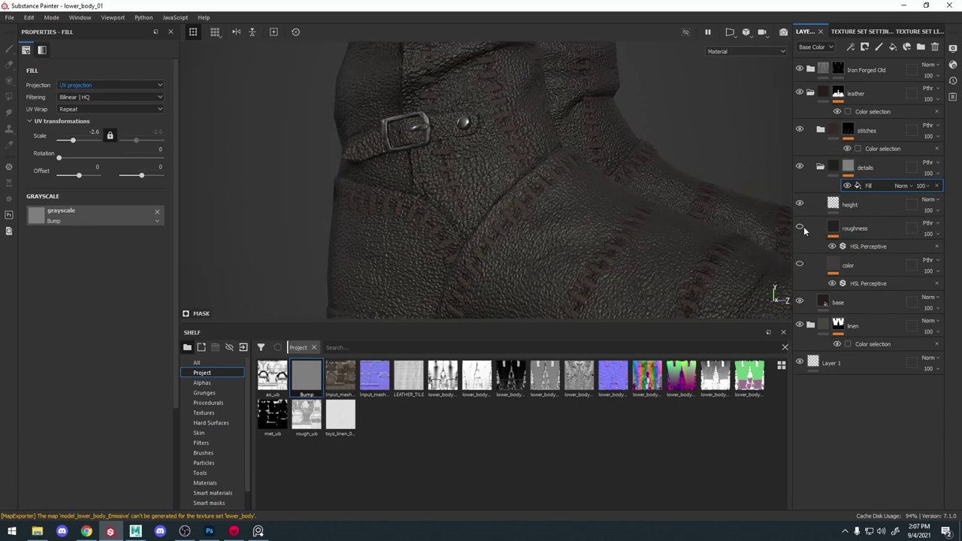
click(864, 208)
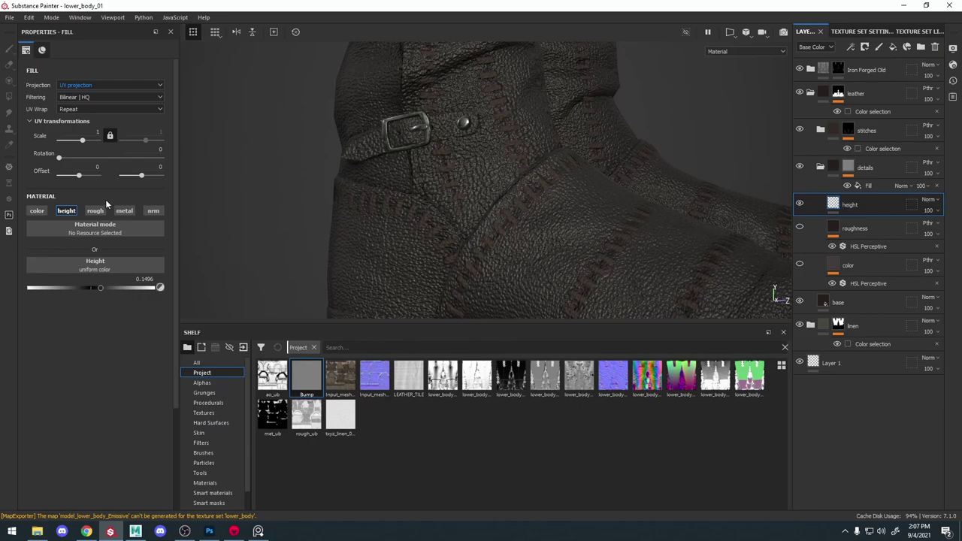
drag(98, 288, 92, 289)
alt+middle_drag(460, 83, 481, 208)
alt+drag(481, 208, 471, 190)
alt+right_drag(472, 189, 476, 192)
Set the Bump mask fill's scale to -1.92 and inspect the grain over the boot
click(864, 185)
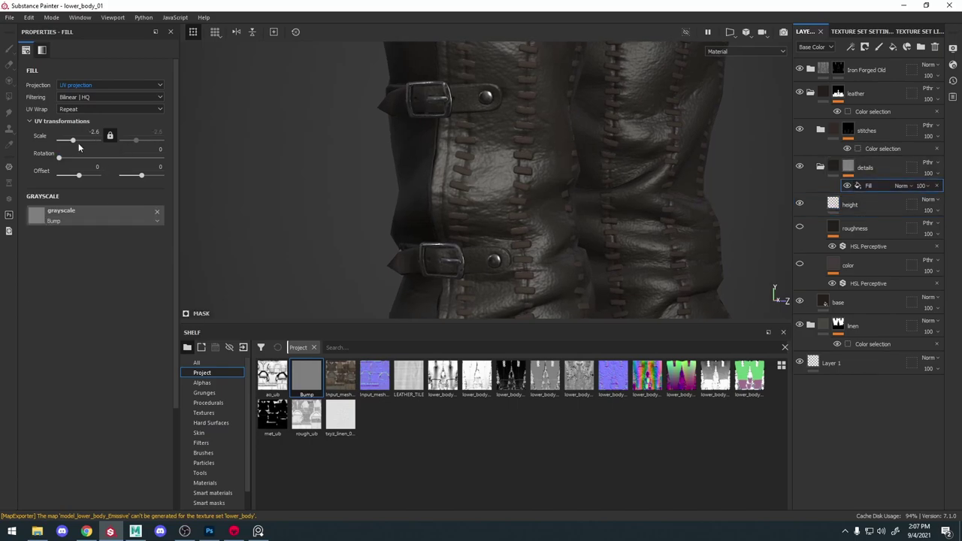
drag(73, 142, 74, 143)
alt+right_drag(571, 177, 530, 189)
alt+drag(530, 190, 626, 214)
alt+middle_drag(626, 214, 636, 159)
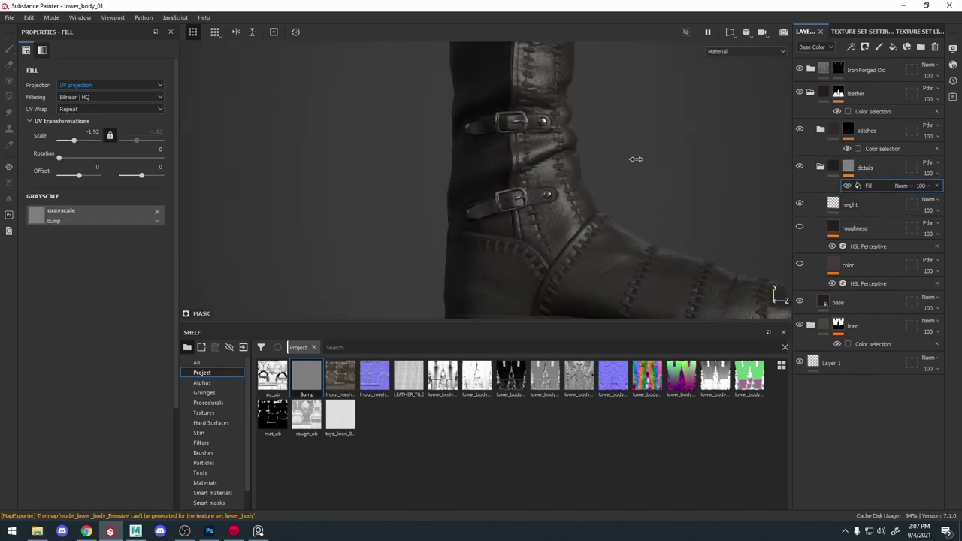
alt+right_drag(636, 159, 643, 204)
Examine the details folder's mask along the boot shaft and return to the material view
key(c)
alt+click(847, 168)
alt+right_drag(567, 191, 474, 225)
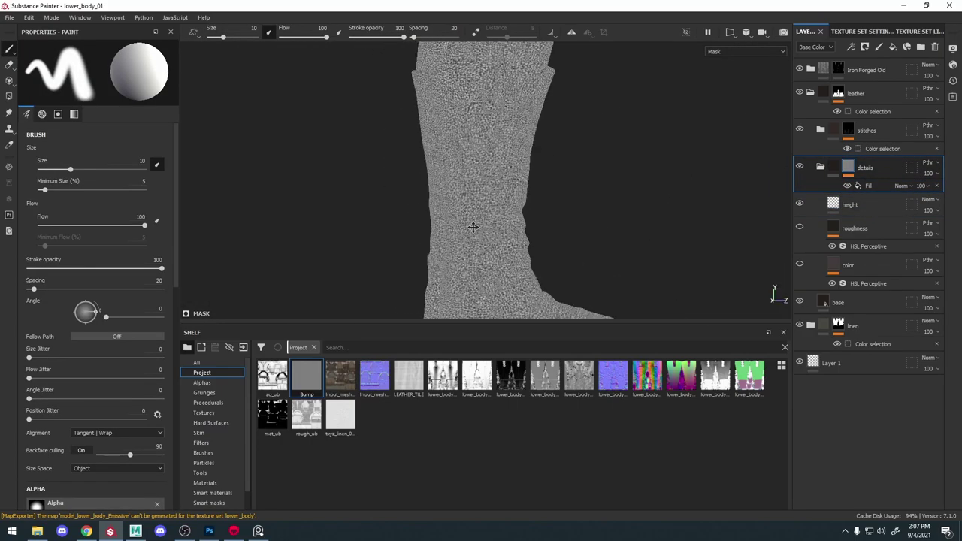
alt+middle_drag(474, 225, 481, 278)
alt+right_drag(481, 195, 548, 175)
key(m)
alt+middle_drag(550, 176, 530, 97)
Show the color layer and set its HSL Perceptive filter to saturation 0.712 and lightness 0.532 in base color view
click(800, 263)
key(c)
key(c)
alt+right_drag(530, 98, 578, 123)
click(861, 284)
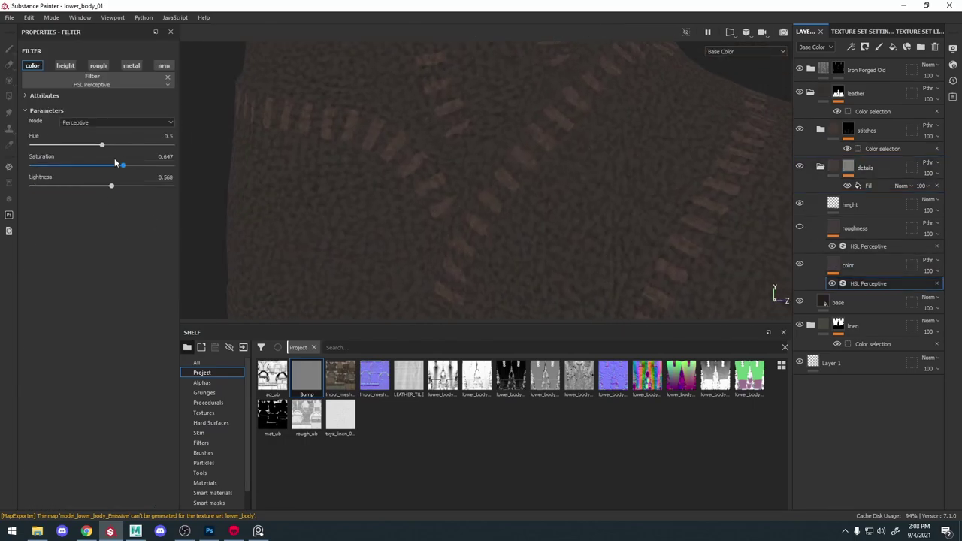
drag(118, 187, 106, 188)
alt+drag(667, 203, 638, 208)
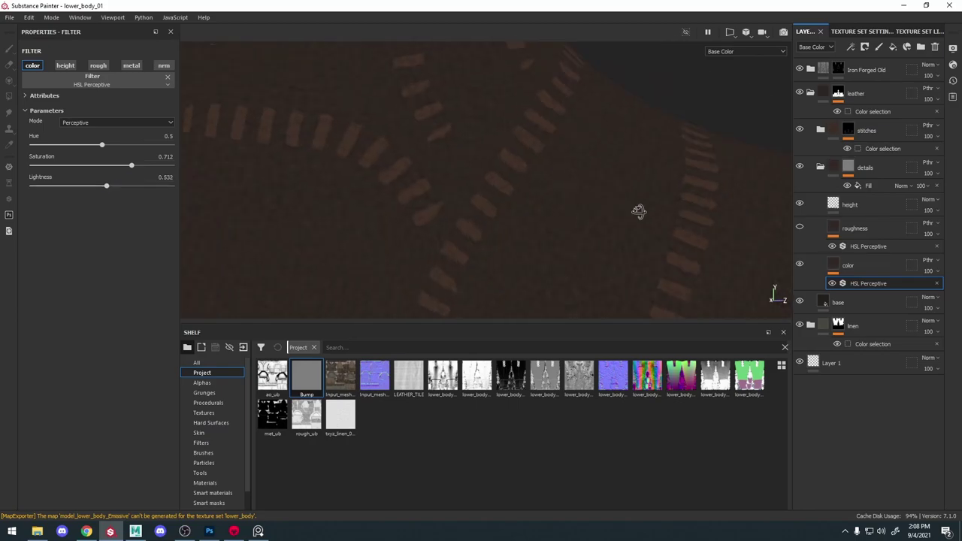
Set the color layer's HSL Perceptive saturation to 0.579 and compare the boots with the layer hidden in material view
alt+right_drag(638, 208, 556, 162)
alt+middle_drag(556, 162, 542, 225)
key(m)
alt+drag(631, 141, 562, 143)
alt+middle_drag(562, 143, 547, 80)
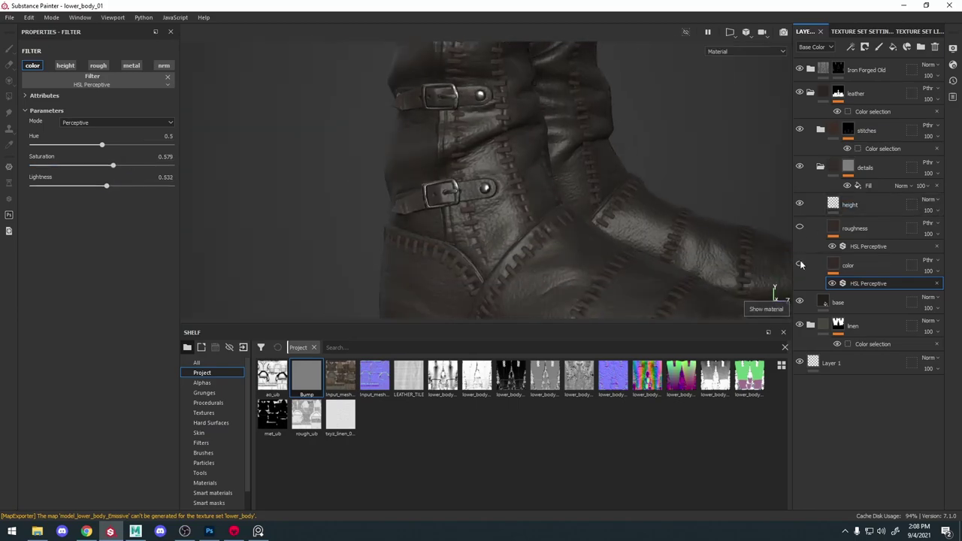
Show the color and roughness layers and set the details folder's blend mode to Passthrough for the Roughness channel
key(c)
key(c)
key(c)
click(868, 246)
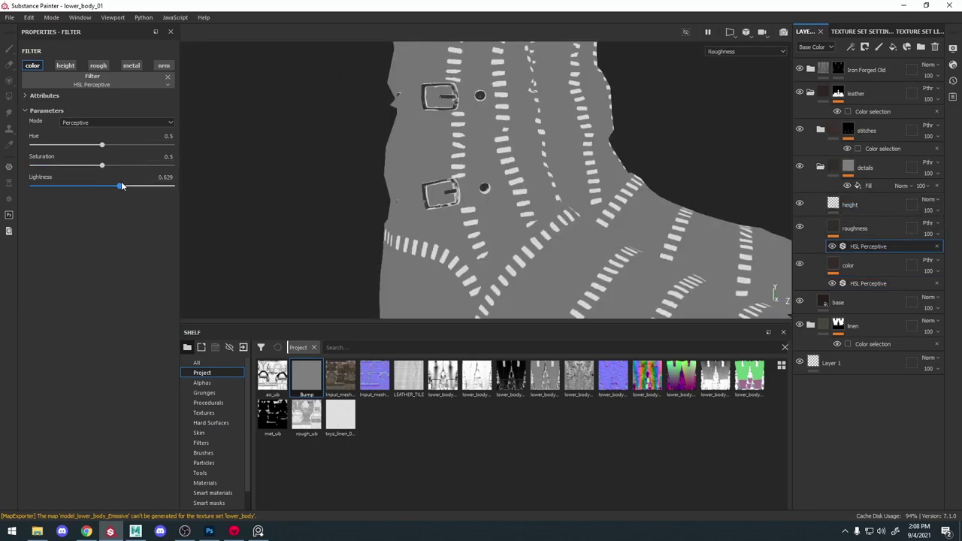
click(813, 46)
click(811, 68)
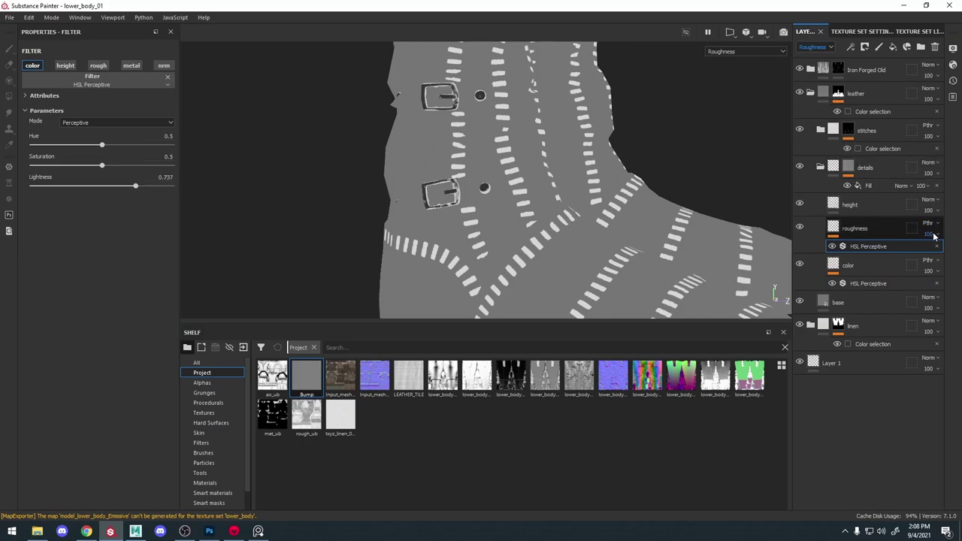
click(877, 169)
Make the roughness layer's HSL Perceptive filter affect only roughness instead of color, with lightness 0.835
click(869, 248)
drag(120, 186, 95, 188)
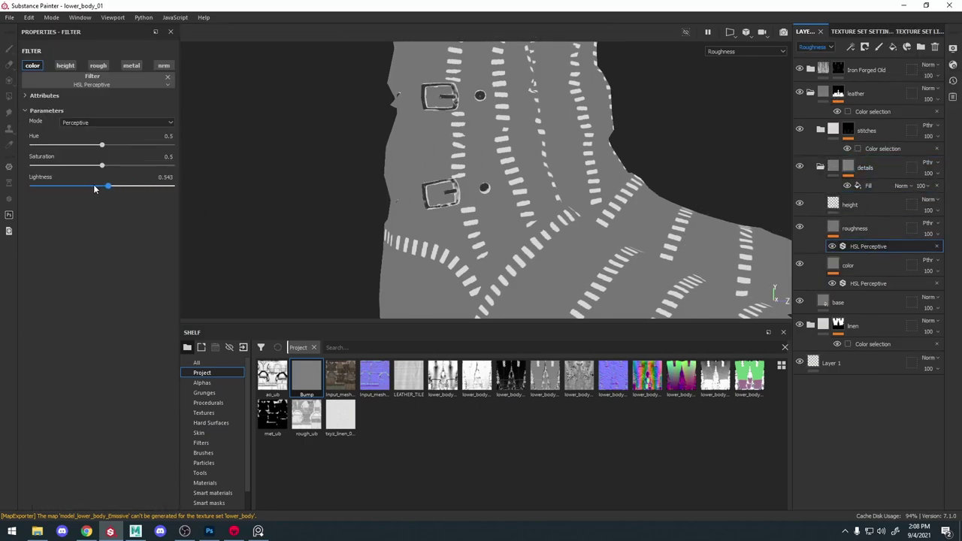
click(869, 225)
click(868, 247)
click(98, 65)
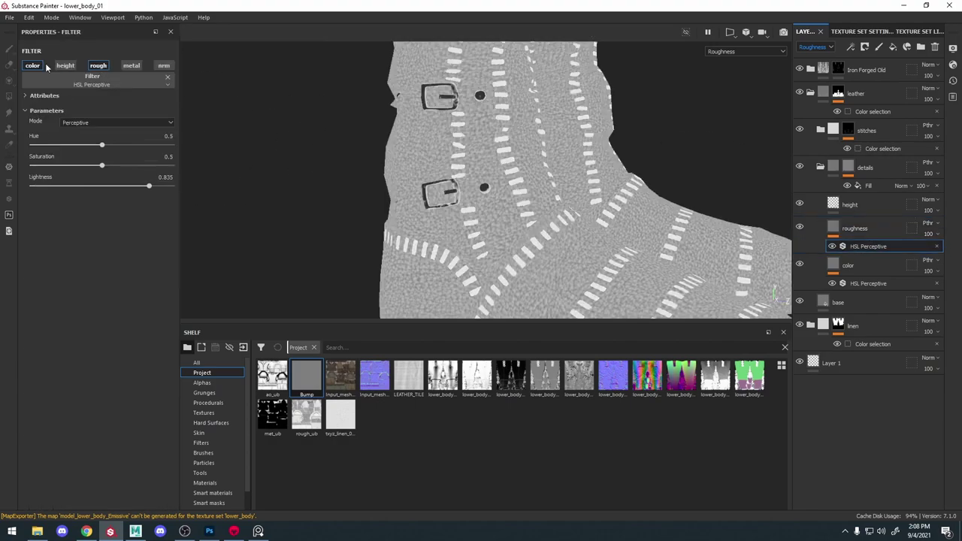
click(32, 65)
Set the roughness layer's HSL Perceptive lightness to 0.259 and inspect the leather's shine under rotated lighting
scroll(563, 194, up, 3)
scroll(562, 194, up, 3)
drag(148, 187, 75, 187)
key(m)
key(c)
scroll(482, 146, up, 3)
scroll(481, 146, down, 5)
scroll(481, 146, up, 1)
key(m)
shift+right_drag(451, 181, 571, 180)
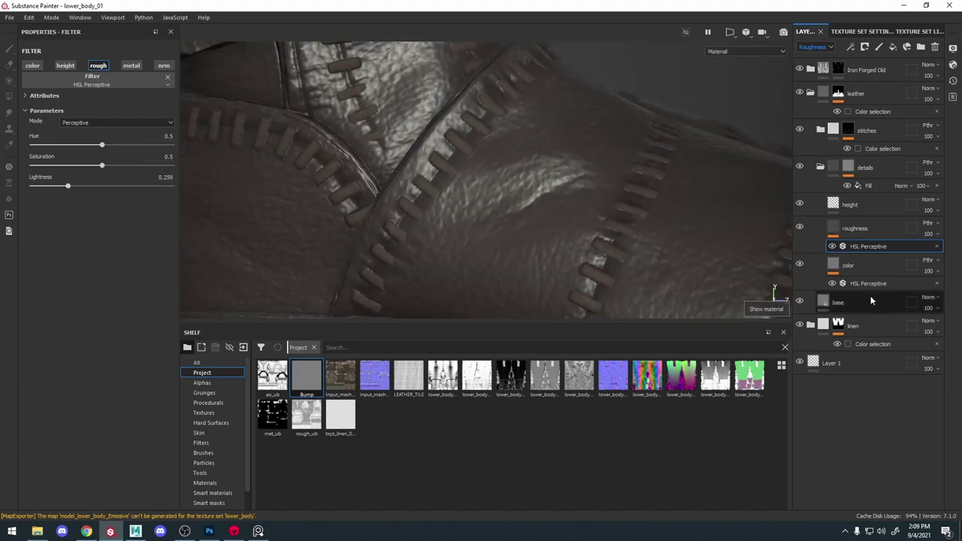
Raise the base layer's roughness value and display the roughness channel on the boots
click(871, 302)
drag(105, 372, 143, 369)
key(c)
Set the roughness layer's HSL Perceptive lightness to 0.209 and check the whole boot in material view
click(869, 247)
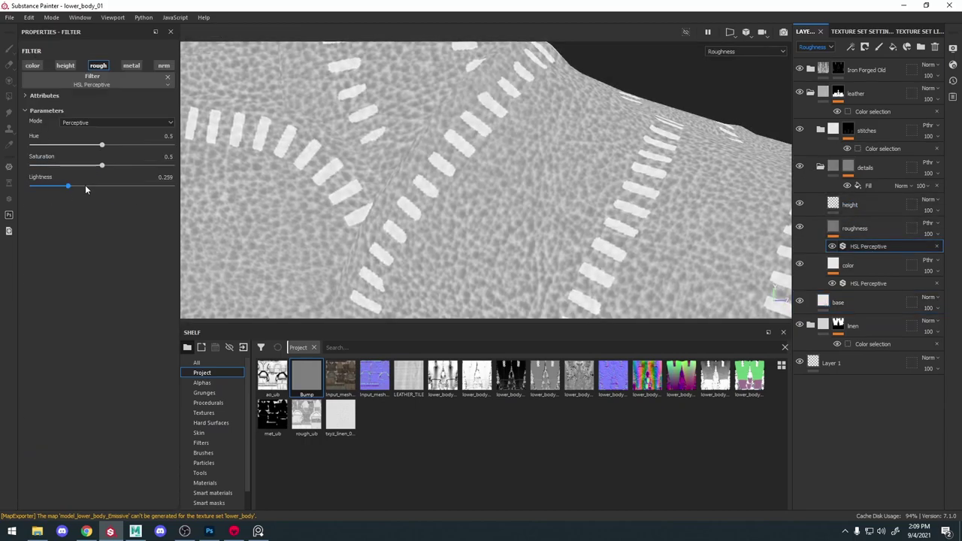
drag(85, 186, 60, 184)
key(m)
alt+right_drag(638, 177, 556, 121)
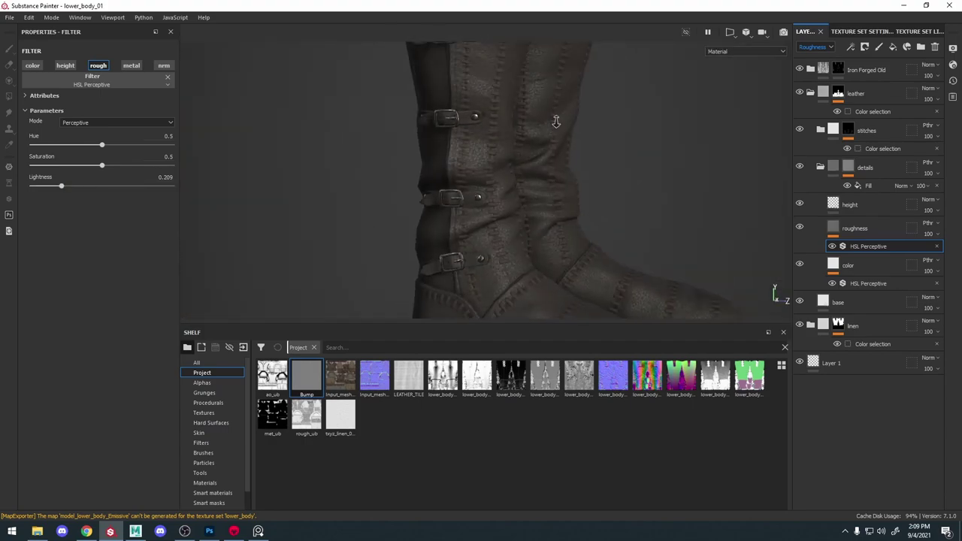
Set the roughness layer's HSL Perceptive lightness to 0.4 while viewing the roughness channel on the foot
alt+middle_drag(556, 121, 560, 83)
alt+right_drag(560, 188, 605, 195)
alt+middle_drag(605, 194, 557, 196)
key(c)
drag(75, 188, 88, 188)
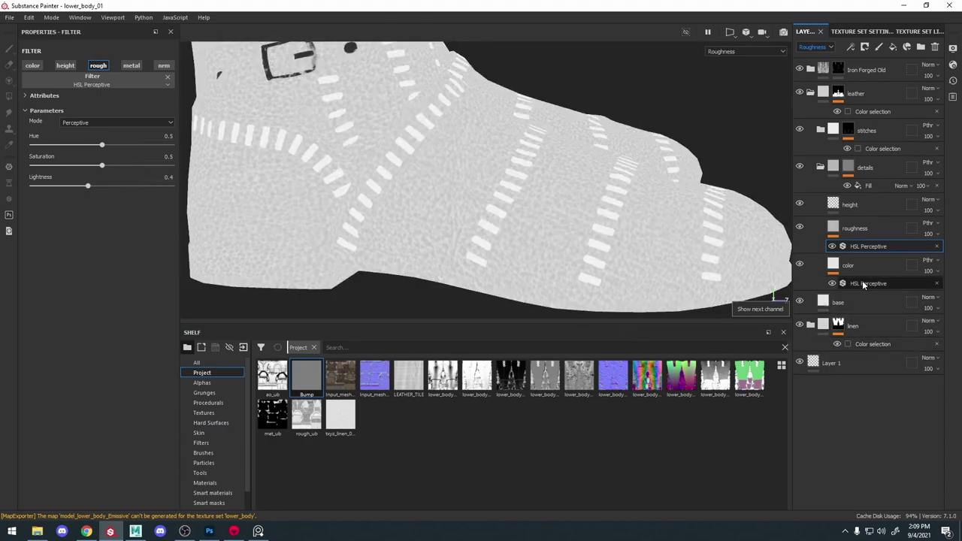
Set the leather base layer's roughness to 0.5669 while judging the shine in material view
click(850, 303)
click(114, 369)
key(m)
alt+drag(526, 179, 553, 176)
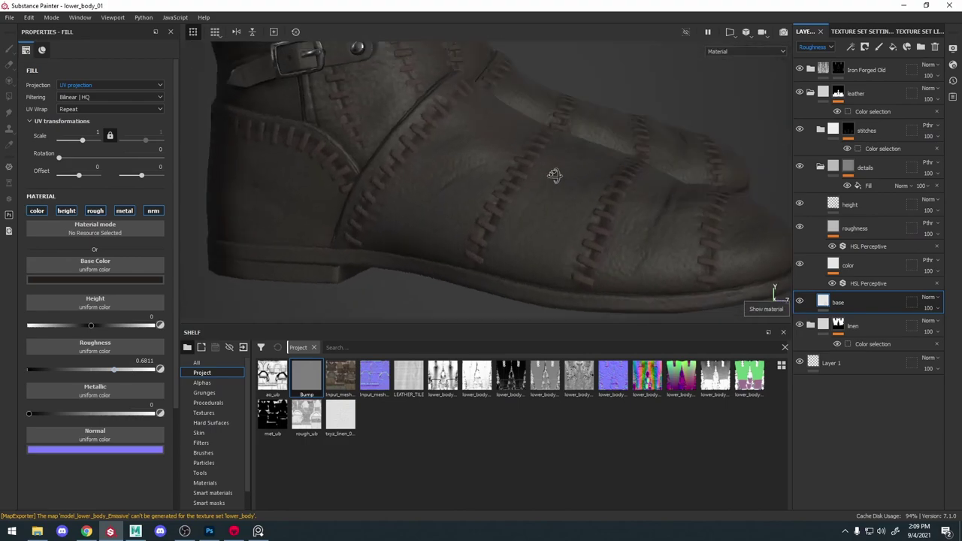
alt+right_drag(554, 176, 519, 150)
alt+middle_drag(519, 150, 547, 225)
mouse_move(547, 226)
alt+mouse_down()
mouse_move(481, 233)
mouse_move(563, 236)
alt+mouse_up()
click(100, 370)
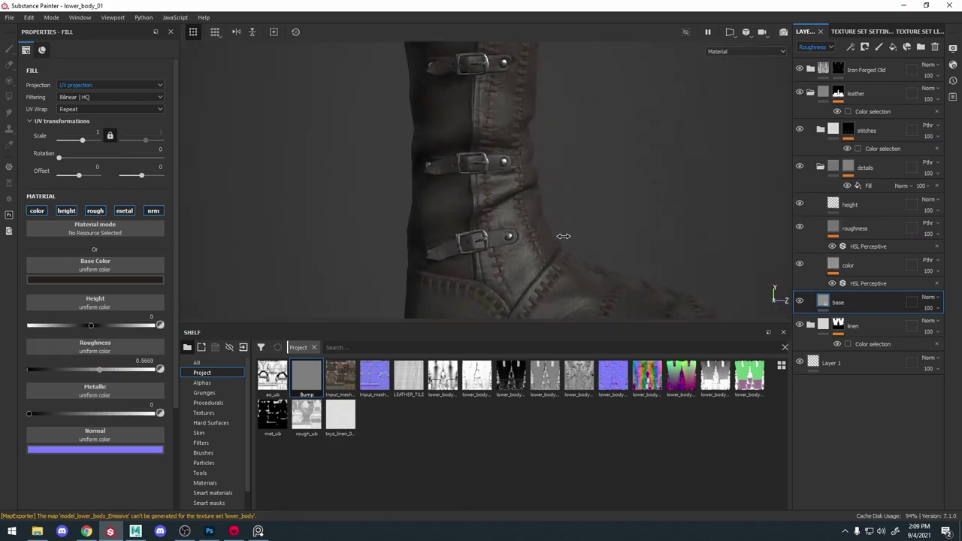
Compare the boots' roughness channel with the material view, close up and from several angles
key(c)
alt+right_drag(563, 236, 644, 268)
alt+drag(644, 269, 618, 251)
key(m)
alt+right_drag(618, 251, 542, 180)
alt+drag(543, 181, 590, 180)
alt+right_drag(590, 181, 638, 199)
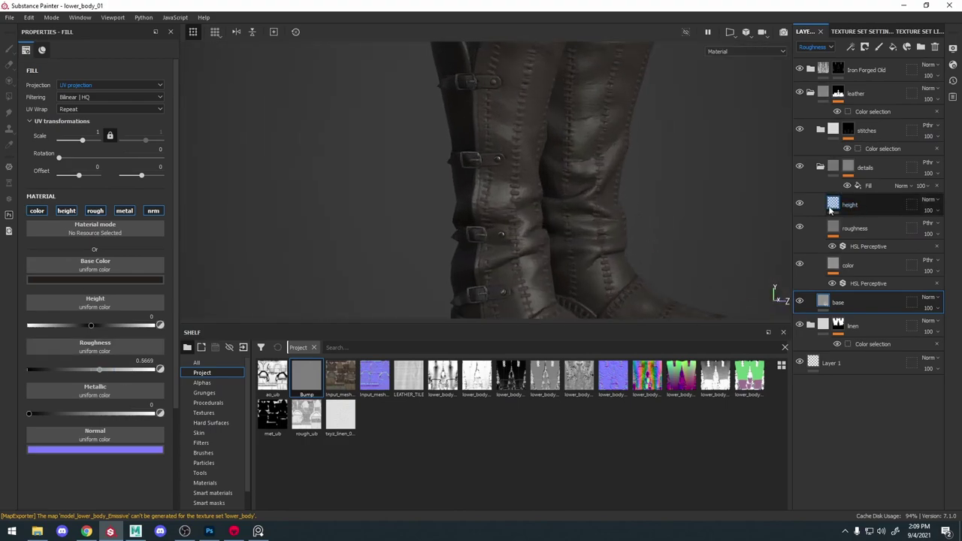
Compare the leather with the details folder hidden and shown, and fine-tune the height layer's height value
click(800, 167)
click(800, 167)
alt+right_drag(639, 244, 719, 286)
click(850, 206)
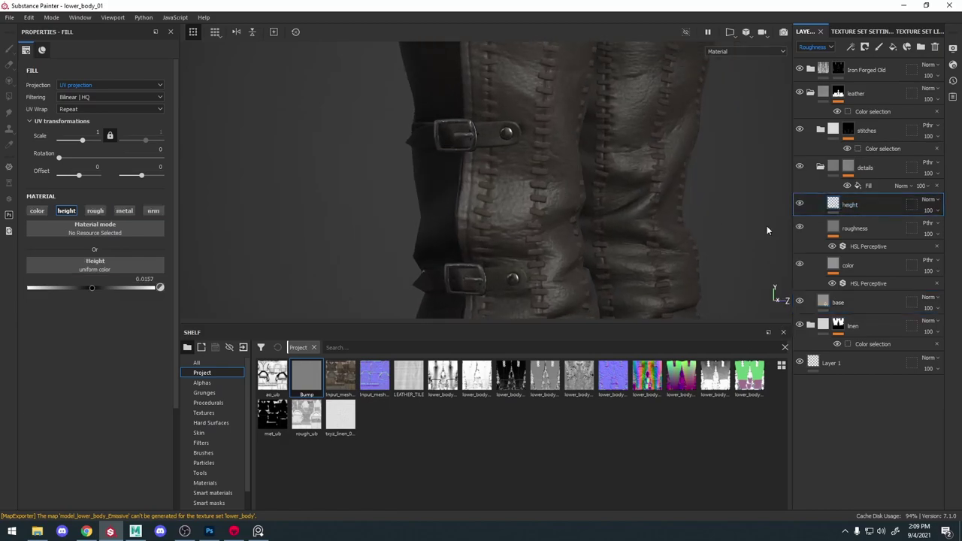
click(97, 286)
click(93, 287)
click(94, 287)
Examine the leather grain along the boot shafts and feet in channel and material views
alt+right_drag(451, 109, 375, 53)
alt+middle_drag(600, 196, 599, 143)
alt+drag(579, 141, 519, 155)
alt+right_drag(518, 154, 481, 128)
alt+right_drag(492, 234, 432, 222)
key(c)
key(m)
Group the details folder and the base layer into a new folder inside the leather folder
click(820, 168)
click(851, 202)
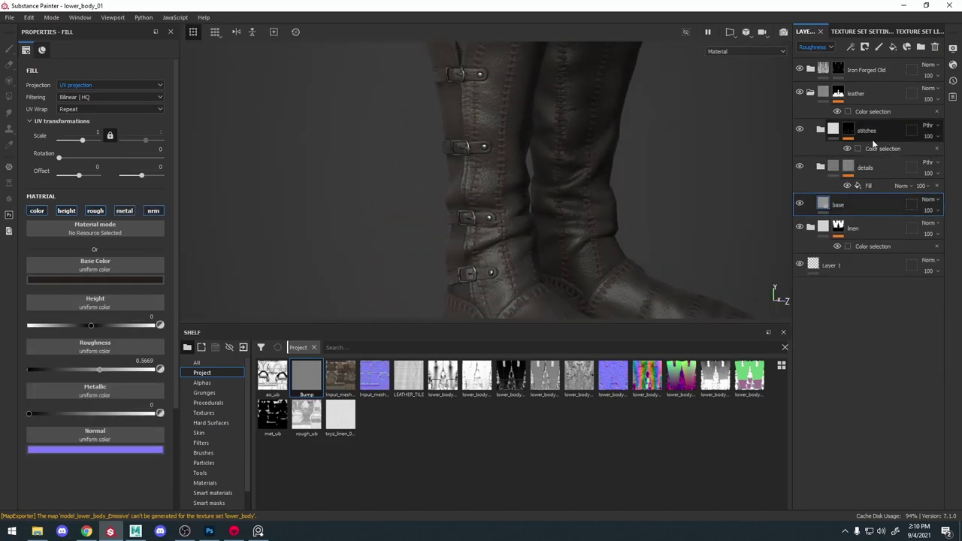
ctrl+click(869, 169)
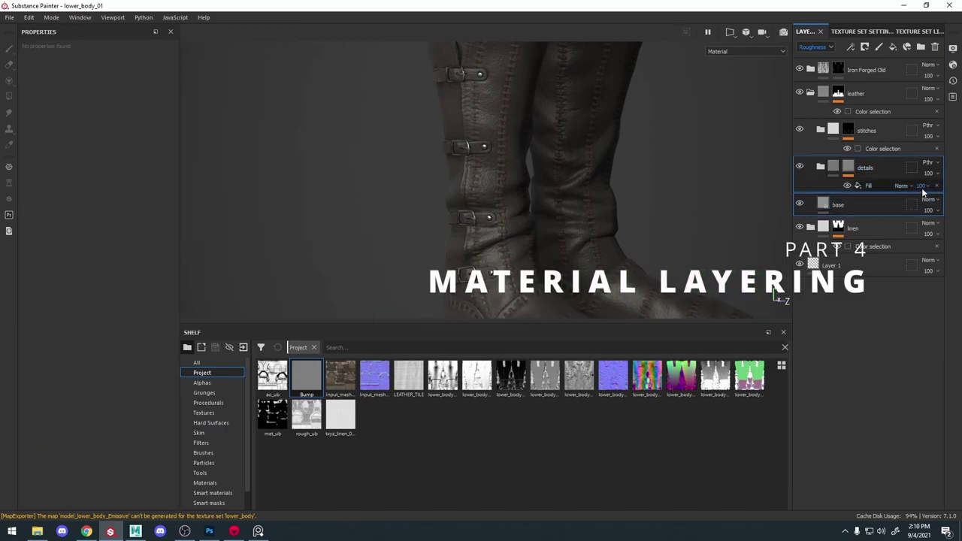
key(ctrl+g)
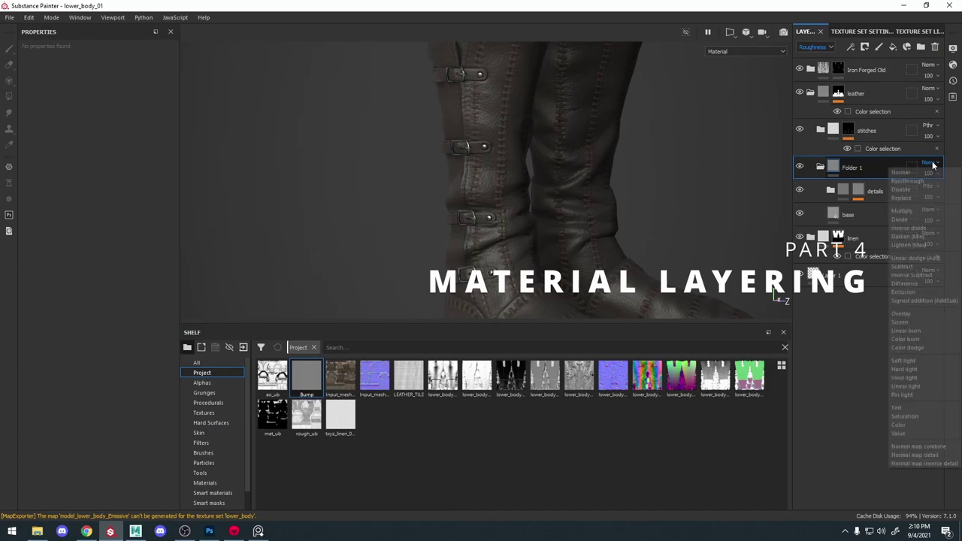
Set the new folder's blending to Passthrough for roughness and base color, and name it leather_top
click(928, 163)
click(907, 181)
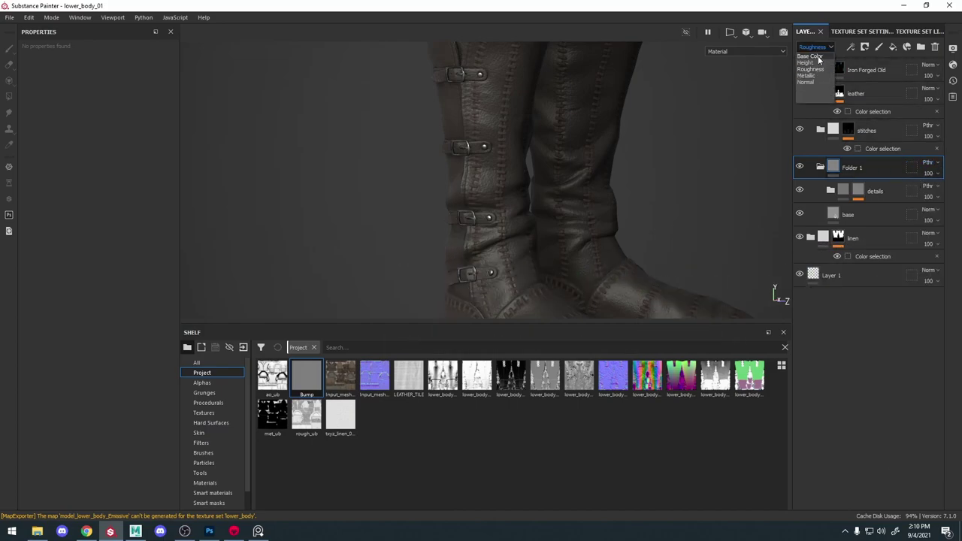
click(818, 57)
click(927, 163)
click(921, 182)
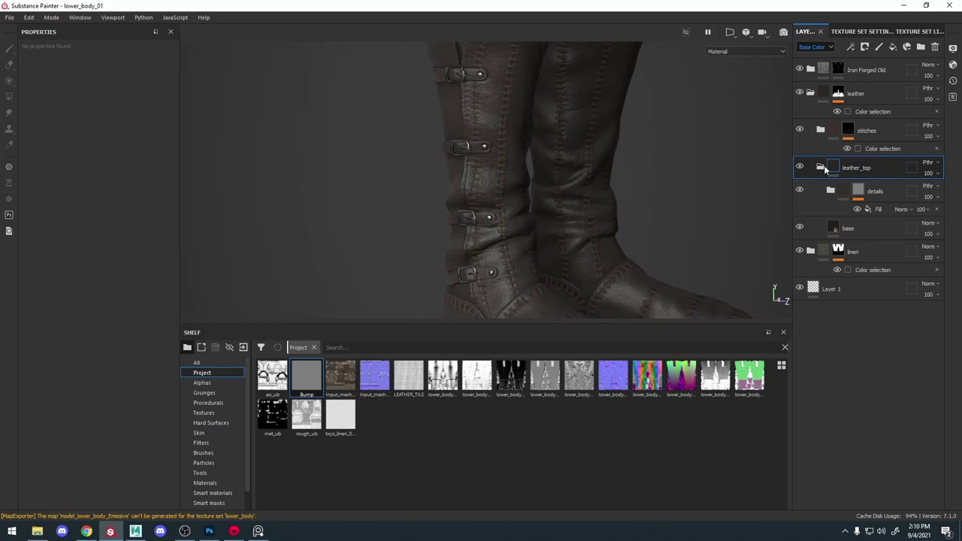
click(821, 167)
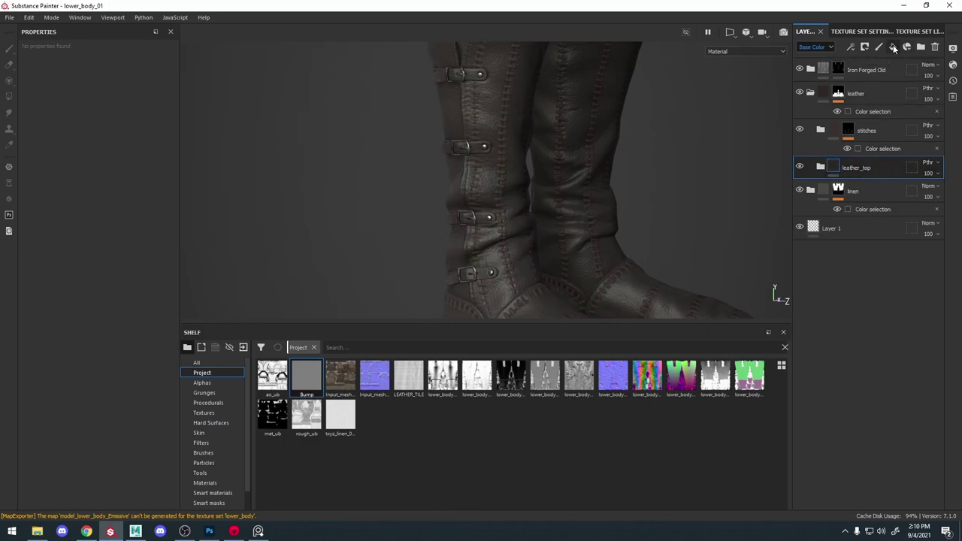
Add a fill layer, place it beneath the leather_top folder and name it leather_under
click(892, 46)
alt+drag(593, 203, 628, 206)
alt+right_drag(586, 218, 616, 236)
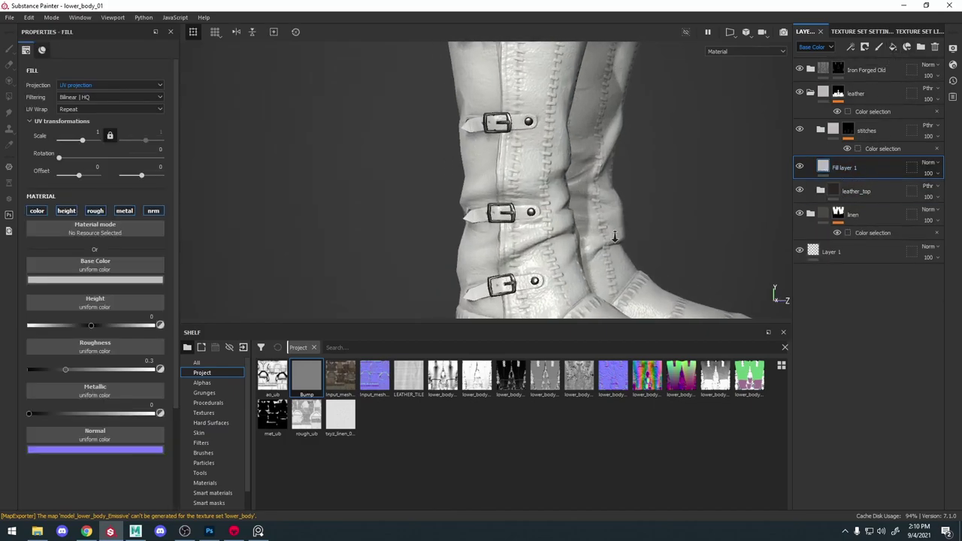
alt+middle_drag(617, 236, 620, 162)
alt+drag(620, 161, 631, 146)
drag(903, 168, 868, 196)
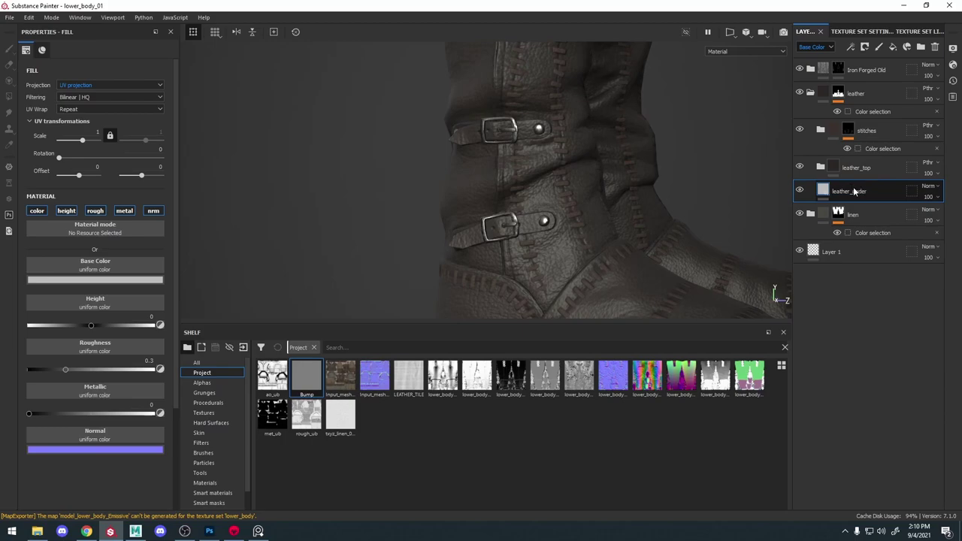
Hide the leather_top folder and give the leather_under layer a brown base color
click(799, 169)
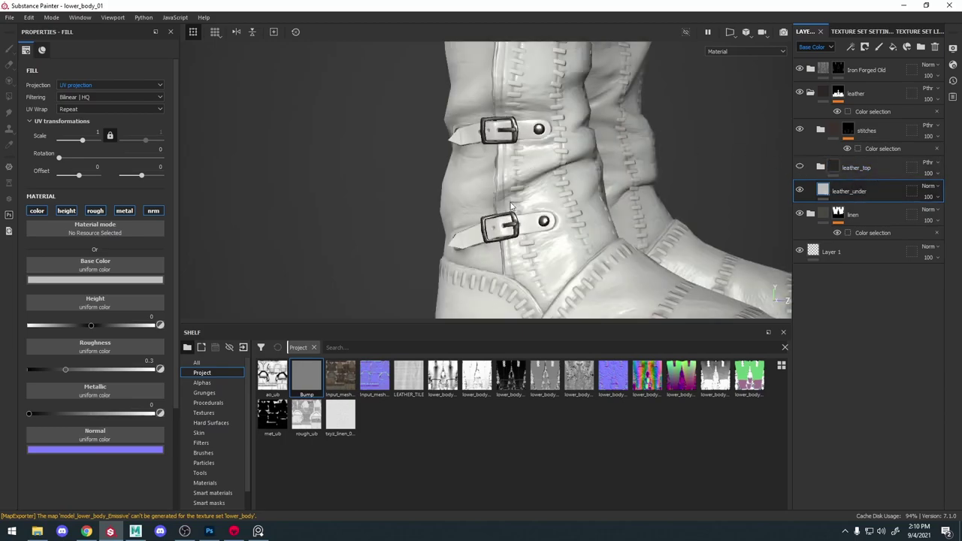
click(103, 279)
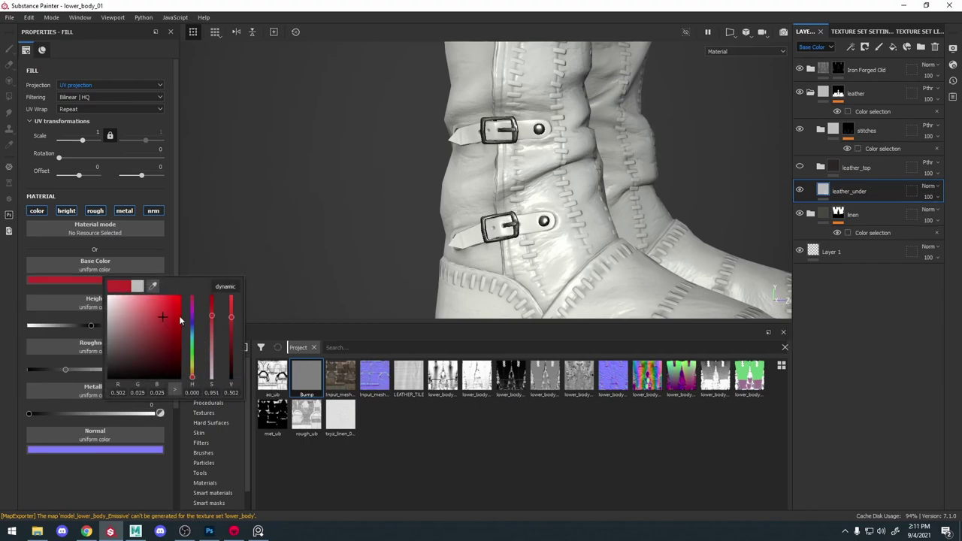
drag(193, 347, 136, 341)
click(170, 347)
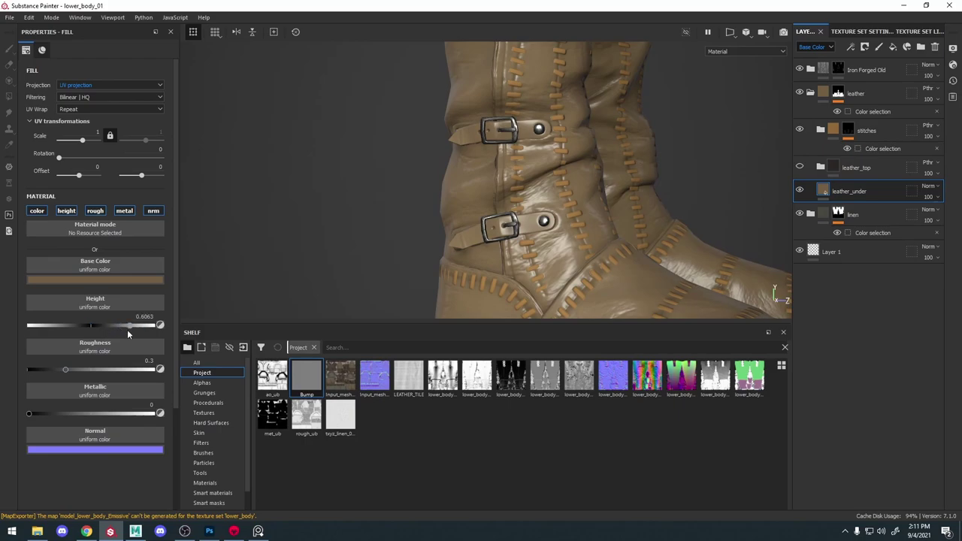
Compare the boots with leather_top shown and hidden, and set leather_under's height to 0.5748 and roughness to 0.9213
click(820, 168)
click(839, 229)
click(800, 166)
click(800, 167)
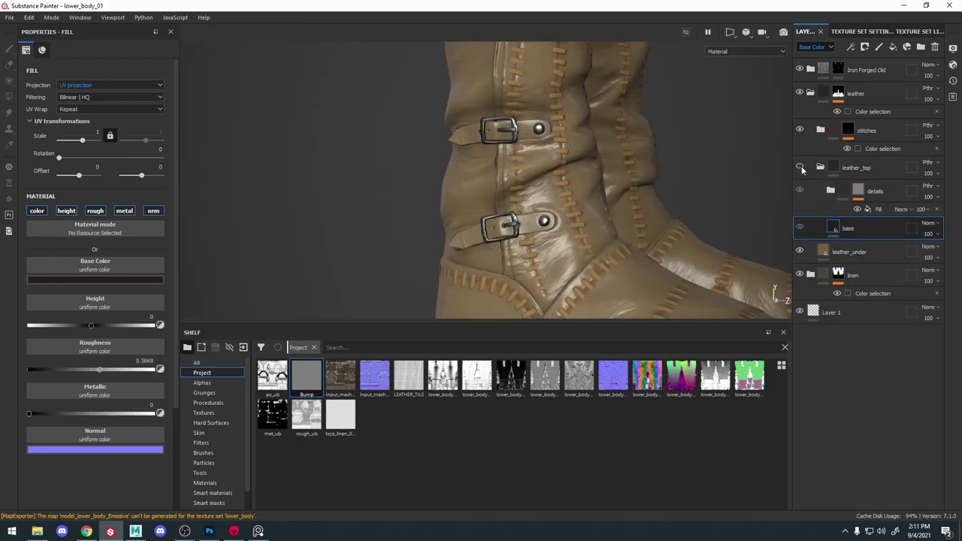
click(849, 252)
scroll(576, 233, up, 1)
drag(129, 370, 160, 365)
Change leather_under's base color to a more saturated yellowish brown and make the leather_top folder visible again
click(136, 280)
drag(243, 364, 243, 335)
drag(172, 357, 191, 360)
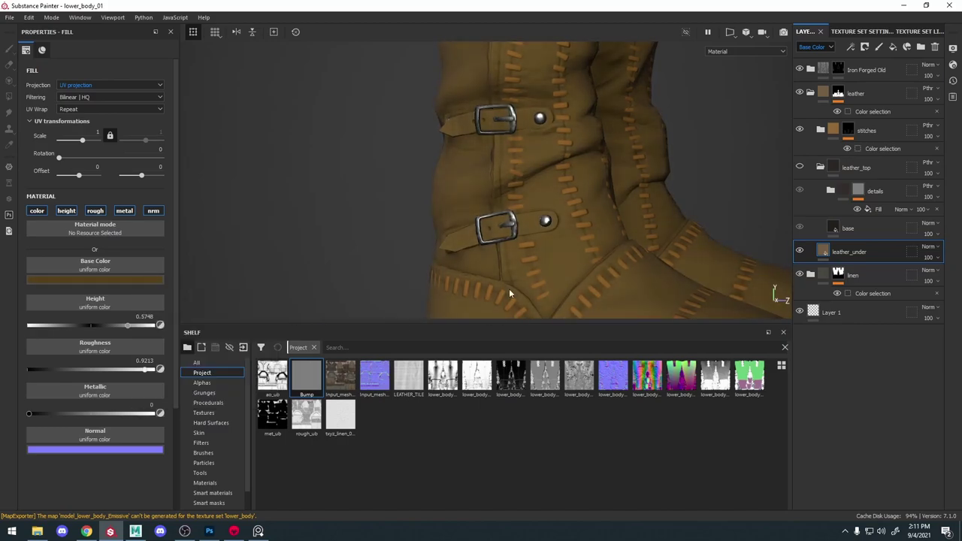
scroll(509, 291, down, 5)
scroll(518, 255, up, 3)
click(800, 167)
scroll(549, 204, up, 1)
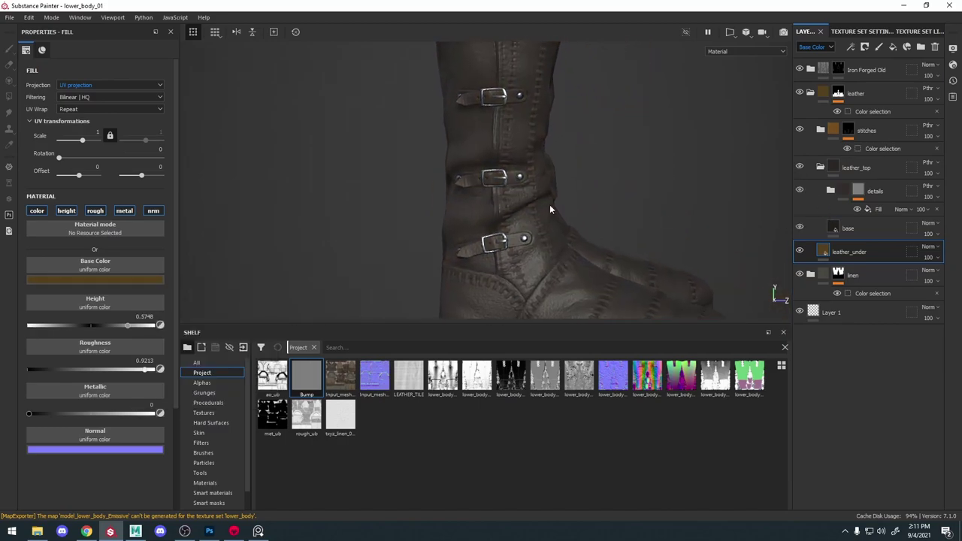
Mask the leather_top folder with a color selection that picks the boot's mauve ID color (155, 111, 139)
right_click(861, 169)
click(881, 33)
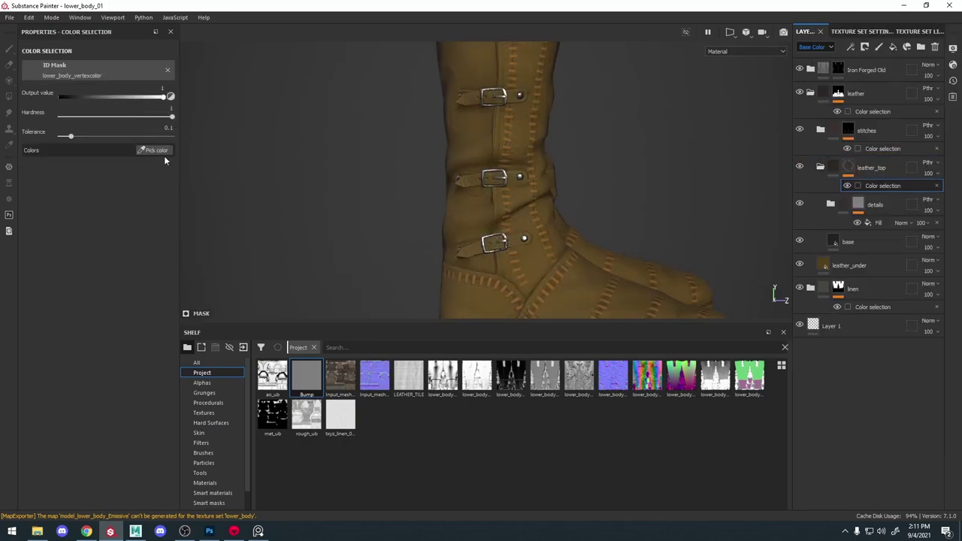
click(156, 150)
click(519, 209)
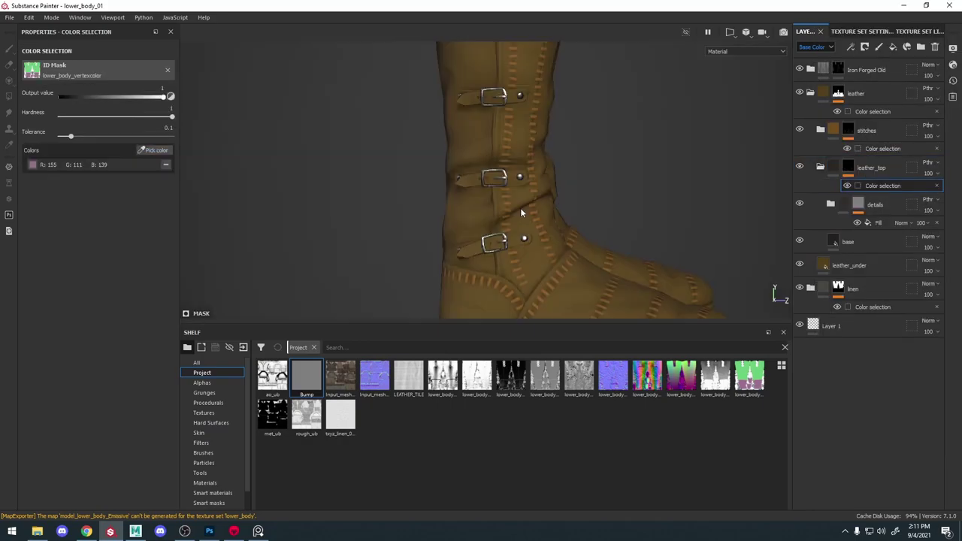
Add the stitches' violet (168, 117, 218) and the buckle straps' green (9, 125, 120) ID colors to the leather_top mask
scroll(519, 216, down, 4)
alt+middle_drag(516, 217, 501, 159)
scroll(502, 162, up, 6)
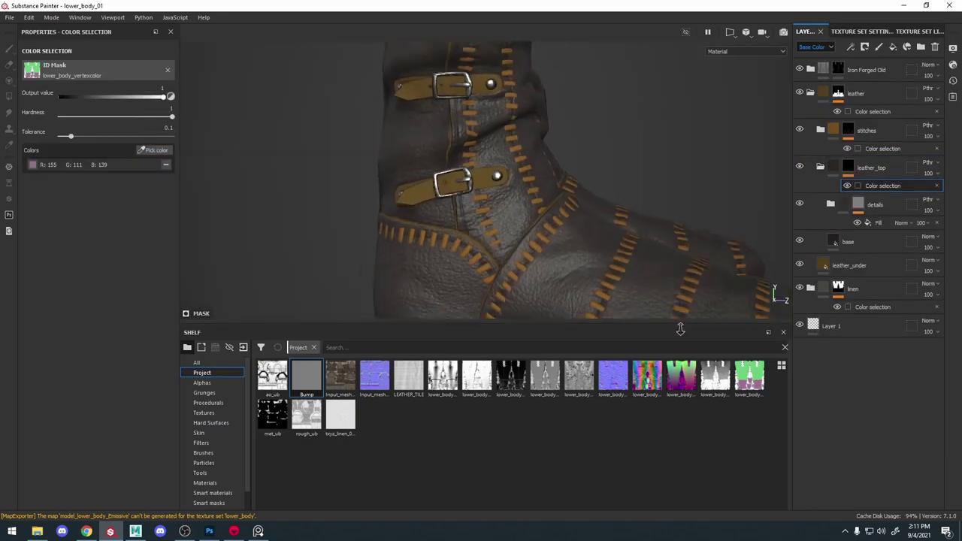
click(152, 150)
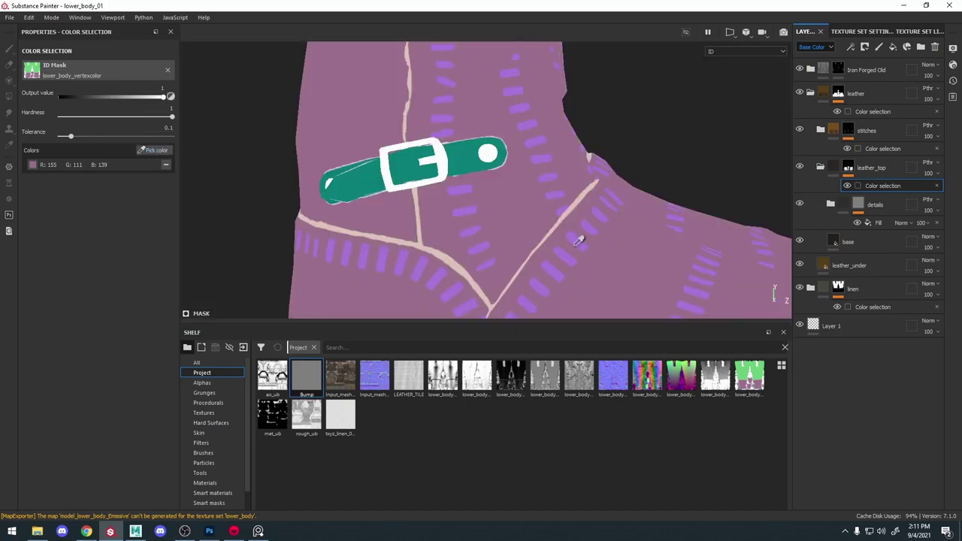
click(571, 248)
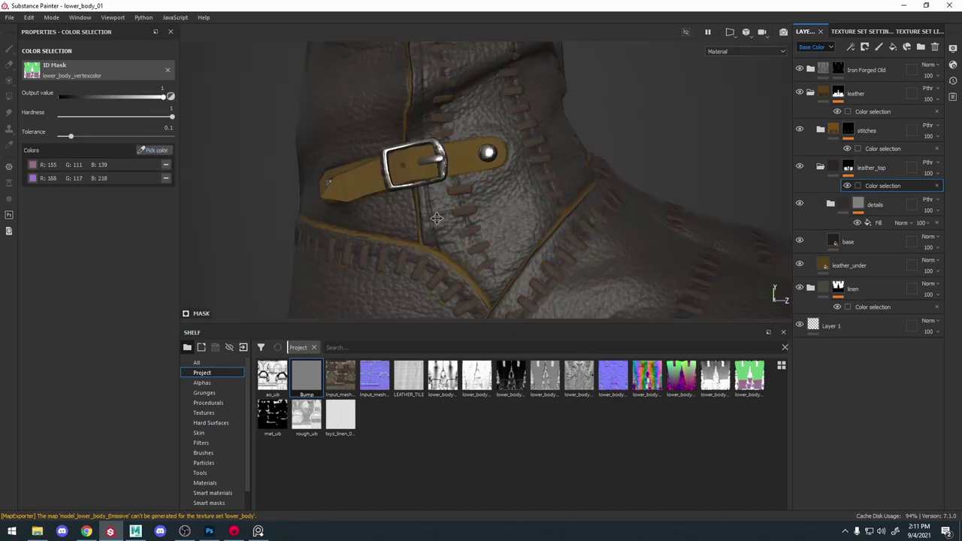
alt+middle_drag(436, 217, 436, 188)
scroll(396, 205, up, 1)
click(155, 151)
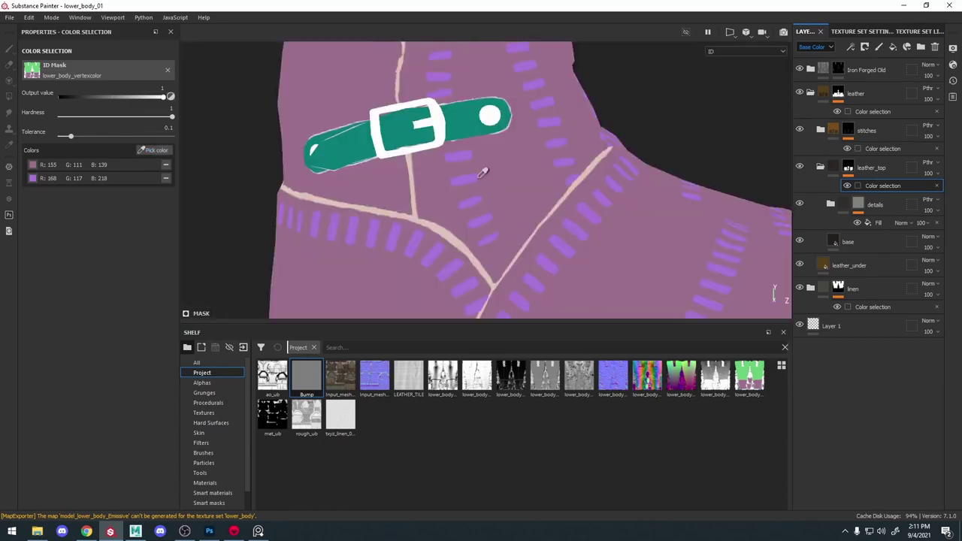
click(464, 126)
Examine the under-leather trim along the boot's seams, sole and top opening from several angles
alt+middle_drag(466, 125, 481, 198)
alt+drag(481, 198, 573, 230)
alt+right_drag(574, 230, 552, 146)
alt+drag(552, 146, 542, 153)
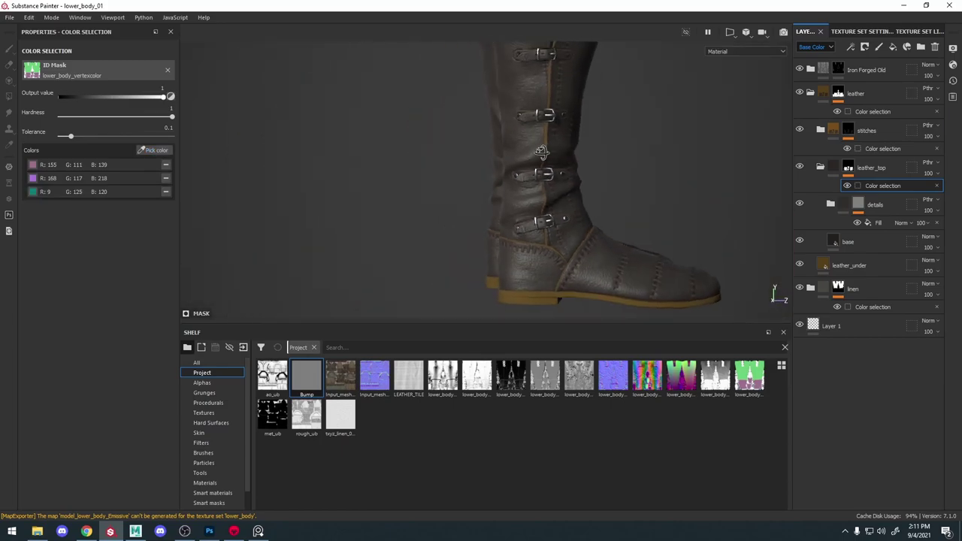
alt+middle_drag(556, 164, 537, 255)
alt+drag(550, 186, 526, 189)
alt+right_drag(527, 191, 599, 282)
alt+drag(411, 168, 442, 165)
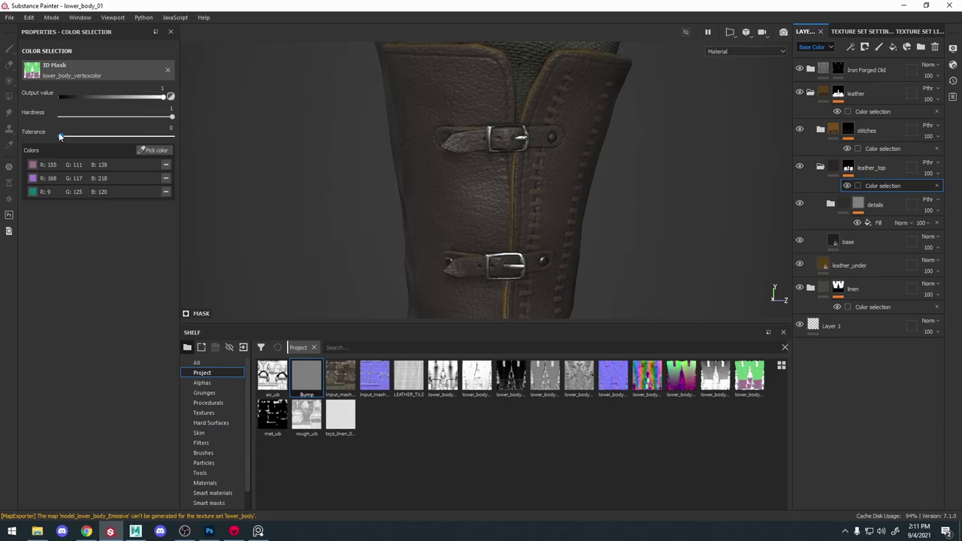
Set the leather_top color selection's hardness to 0.6 and tolerance to 0.29 while checking the seam edges
drag(60, 136, 72, 137)
alt+right_drag(500, 186, 454, 129)
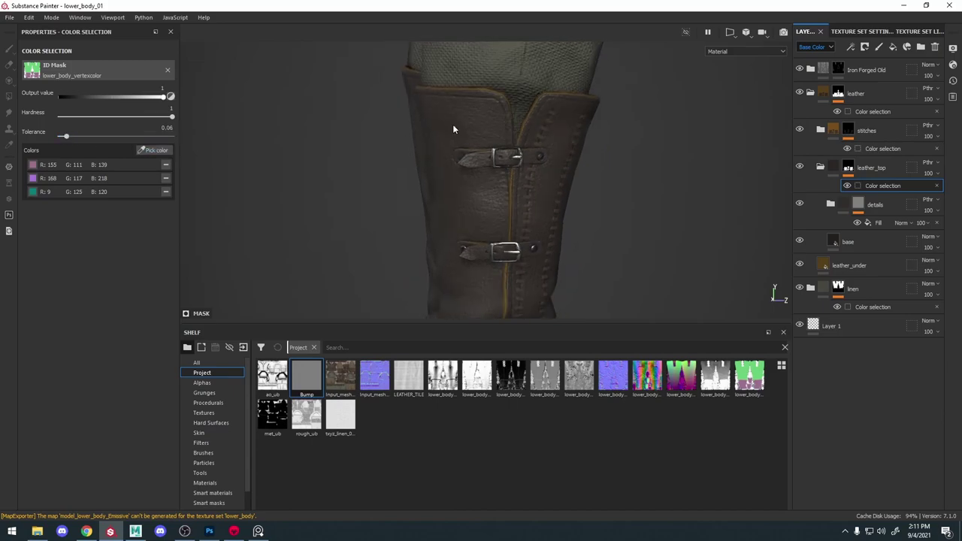
alt+right_drag(565, 297, 528, 249)
alt+middle_drag(528, 248, 519, 183)
alt+drag(519, 182, 560, 218)
alt+right_drag(567, 233, 632, 294)
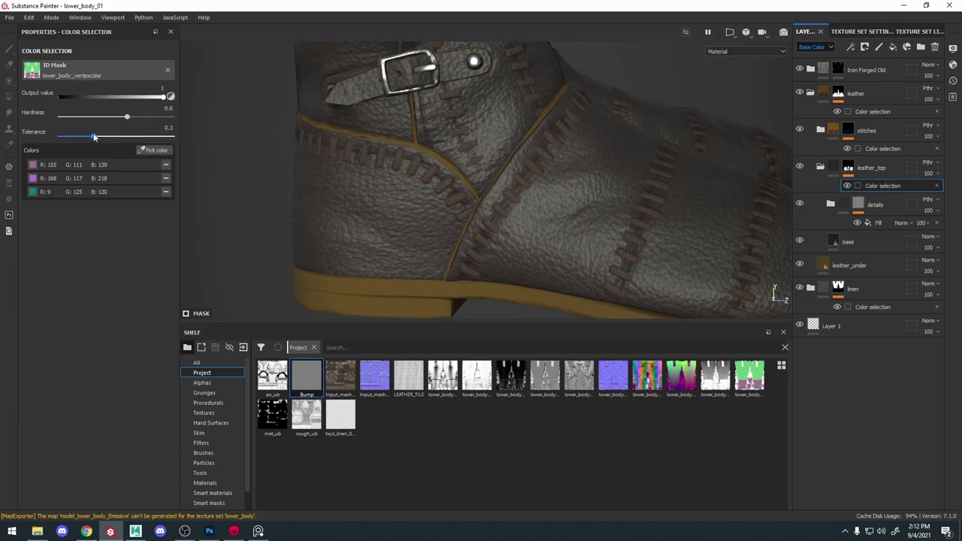
Review the masked leather edges and sole on the whole boot, from a distance and close up
alt+middle_drag(565, 257, 594, 308)
alt+drag(594, 308, 617, 286)
alt+right_drag(616, 286, 560, 198)
alt+drag(561, 197, 526, 195)
alt+right_drag(526, 195, 481, 166)
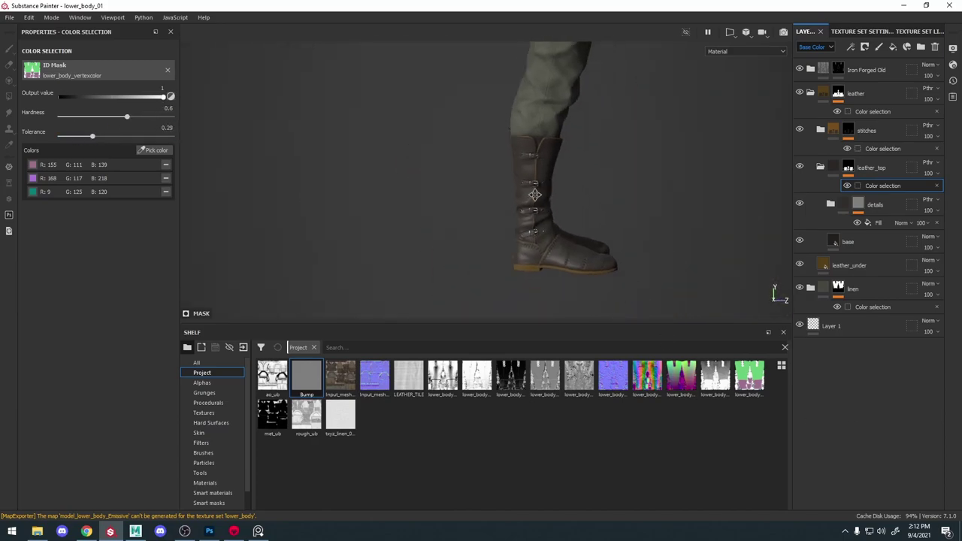
alt+right_drag(519, 218, 579, 286)
alt+middle_drag(578, 285, 547, 220)
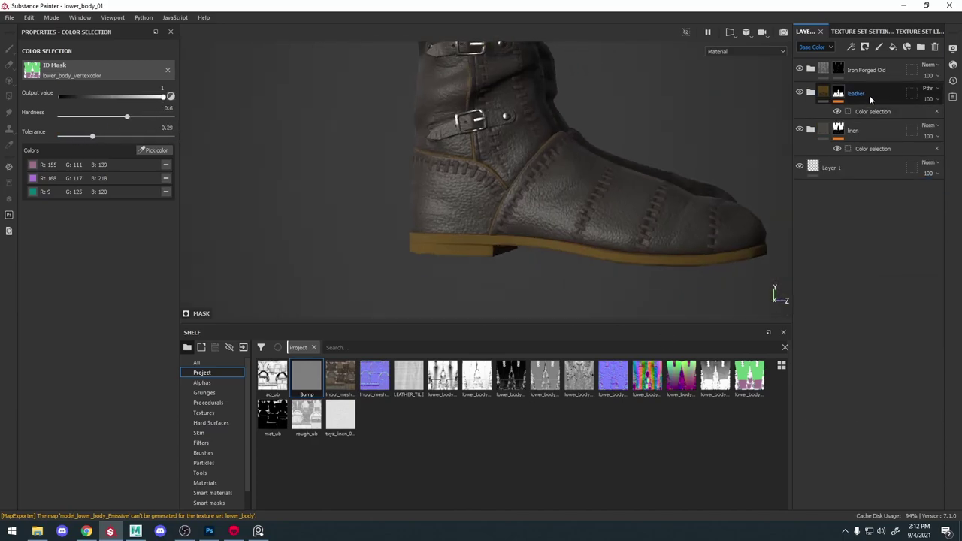
Group the leather folder into a new folder named boots
click(869, 95)
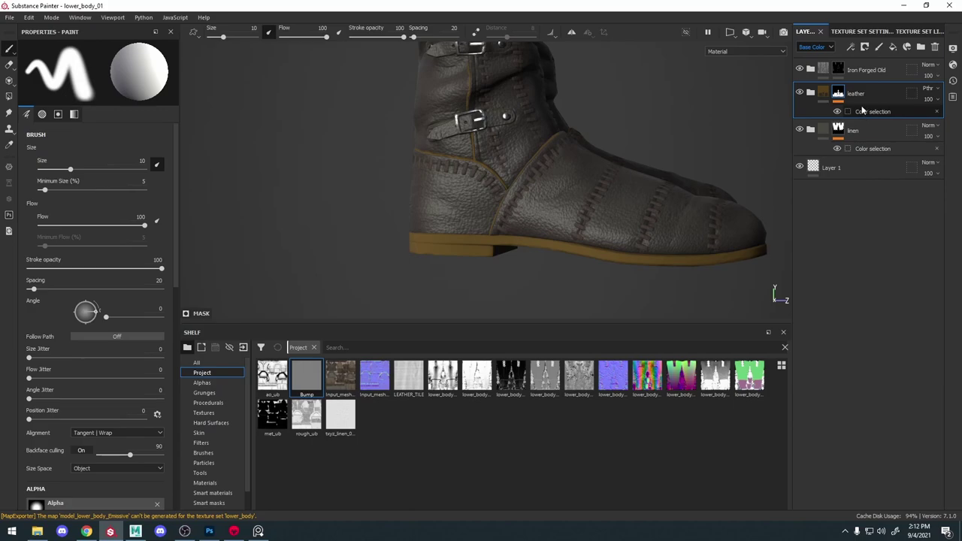
double_click(854, 95)
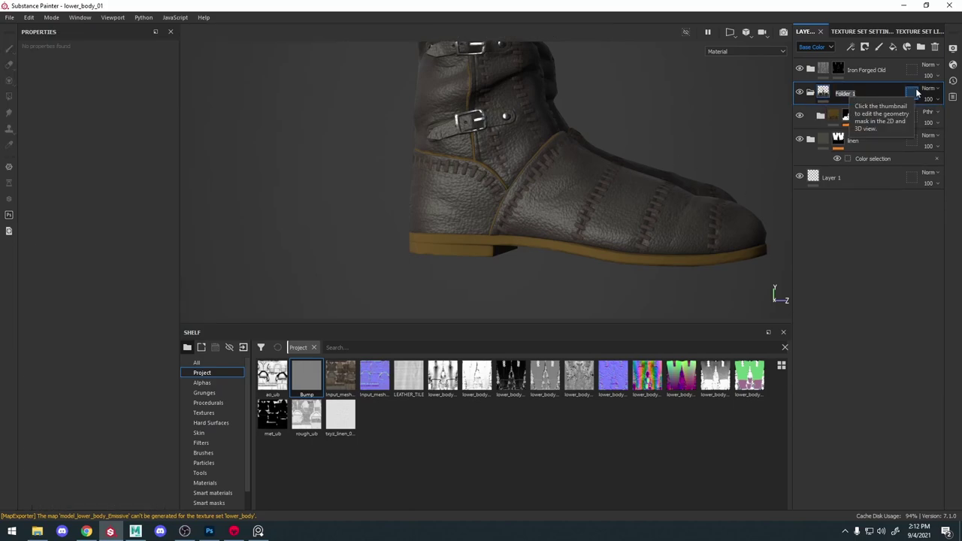
text(boots)
key(Return)
Move the Iron Forged Old folder into boots and rename it buckles, and group the linen folder above boots into a pants folder
drag(869, 78, 869, 106)
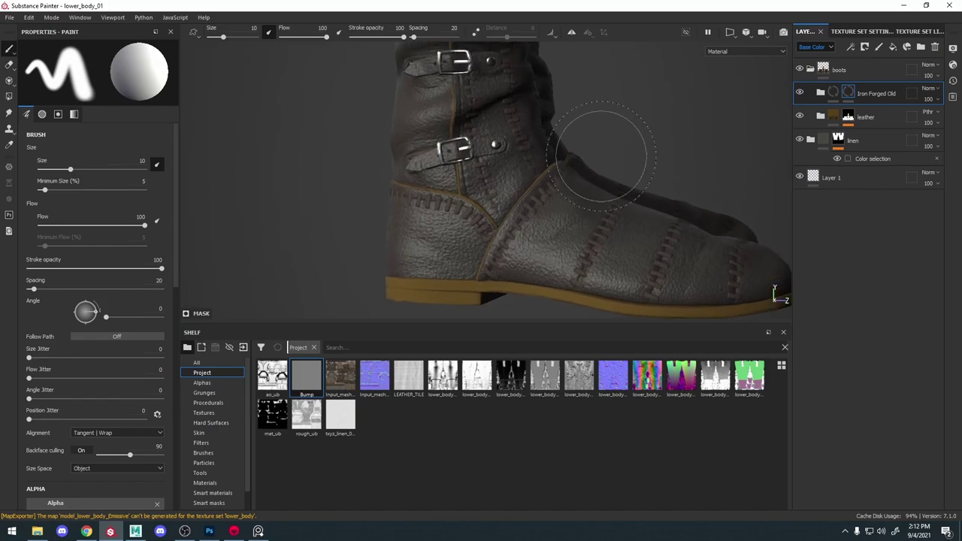
double_click(876, 94)
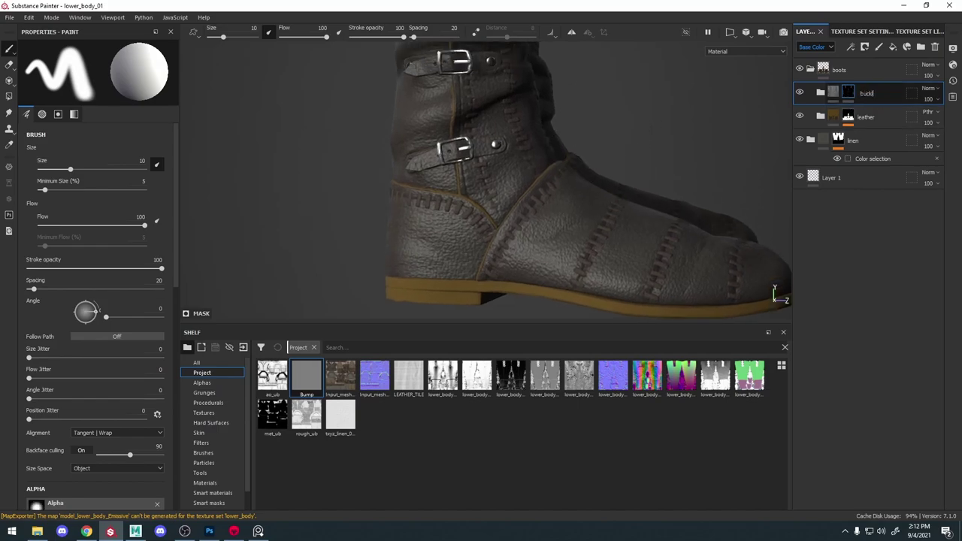
drag(869, 141, 858, 63)
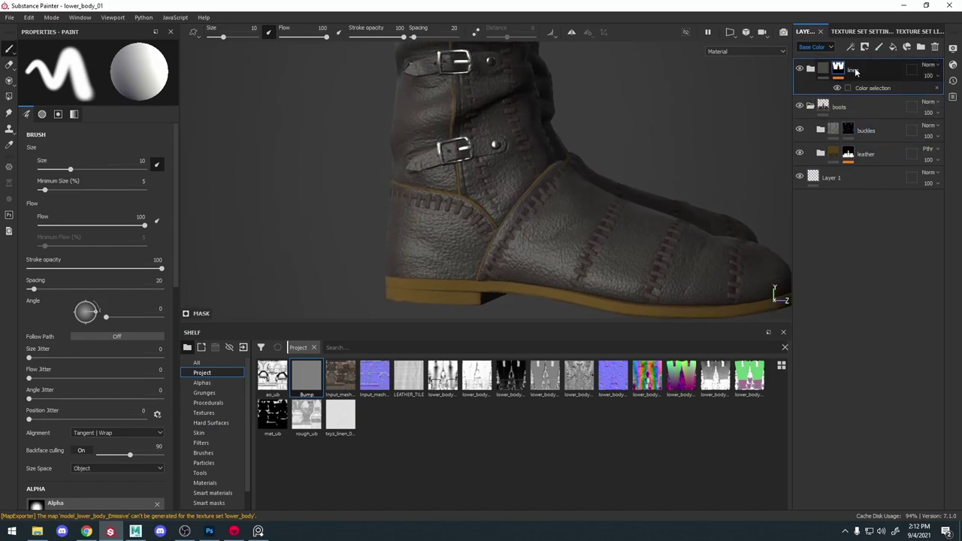
key(ctrl+g)
click(876, 140)
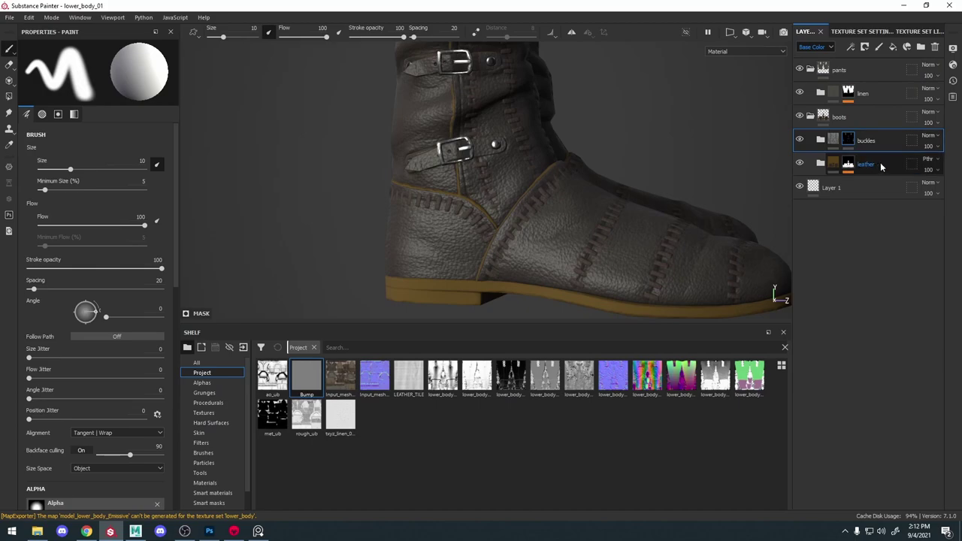
Add a fill layer above the leather folder and group it into a new folder named soles
click(880, 163)
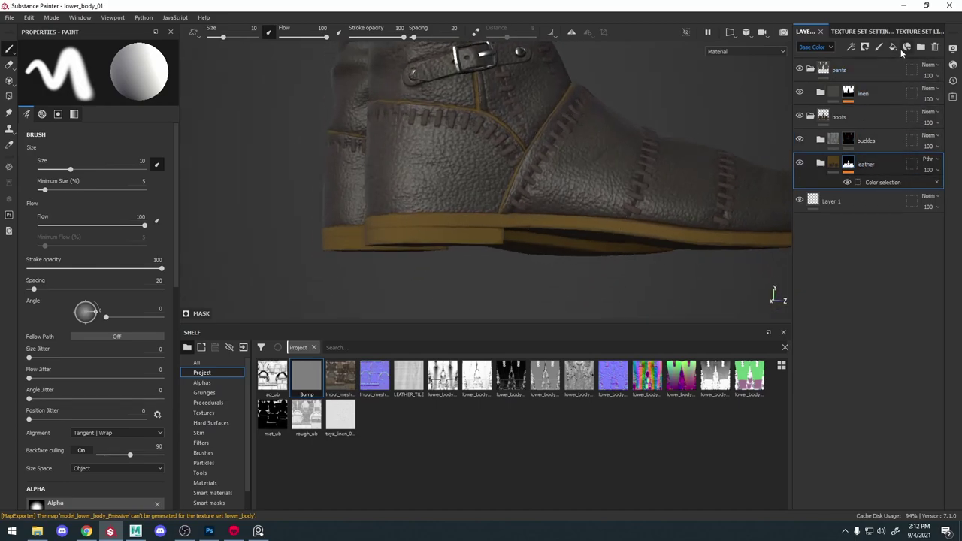
click(893, 47)
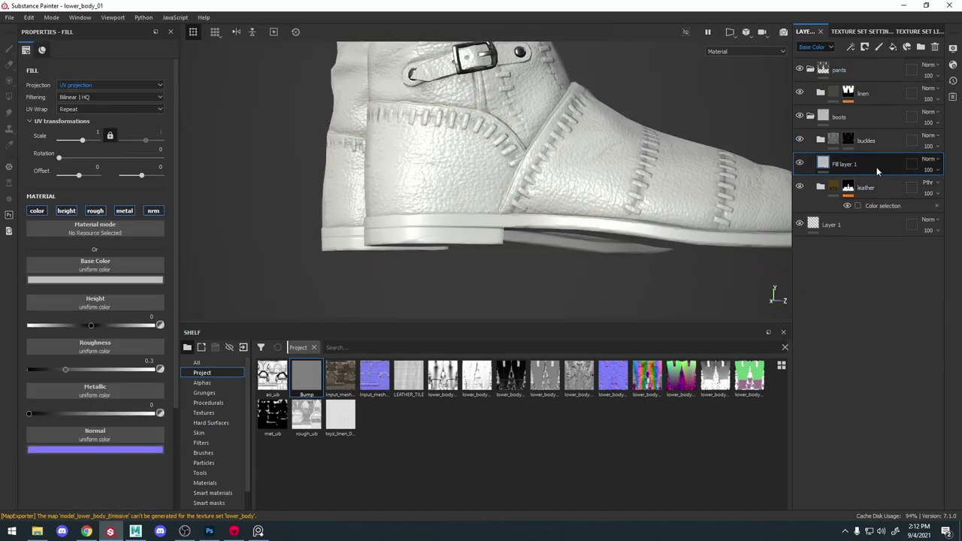
key(ctrl+g)
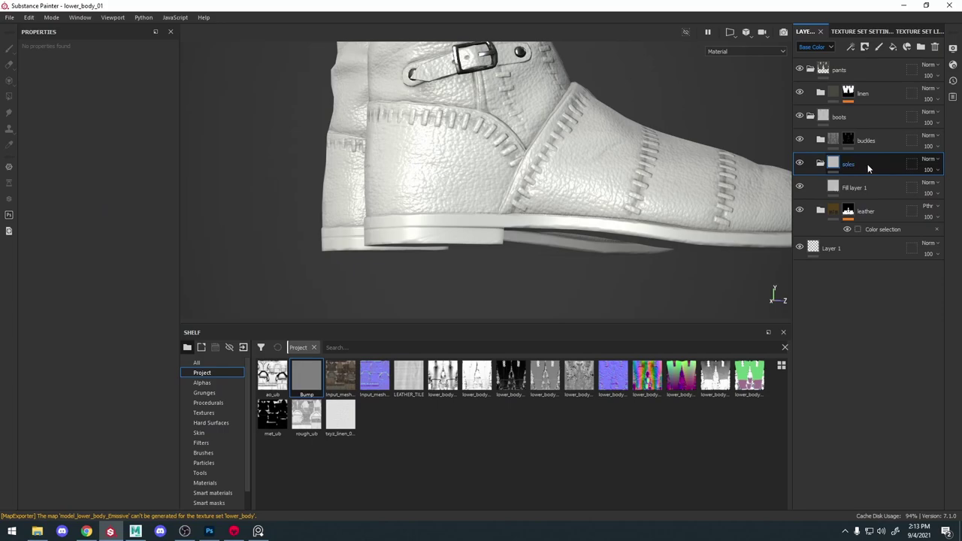
Mask the soles folder with a color selection that picks the boot sole's color from the ID map
click(867, 185)
right_click(865, 160)
click(888, 43)
click(155, 150)
click(443, 233)
scroll(573, 147, down, 5)
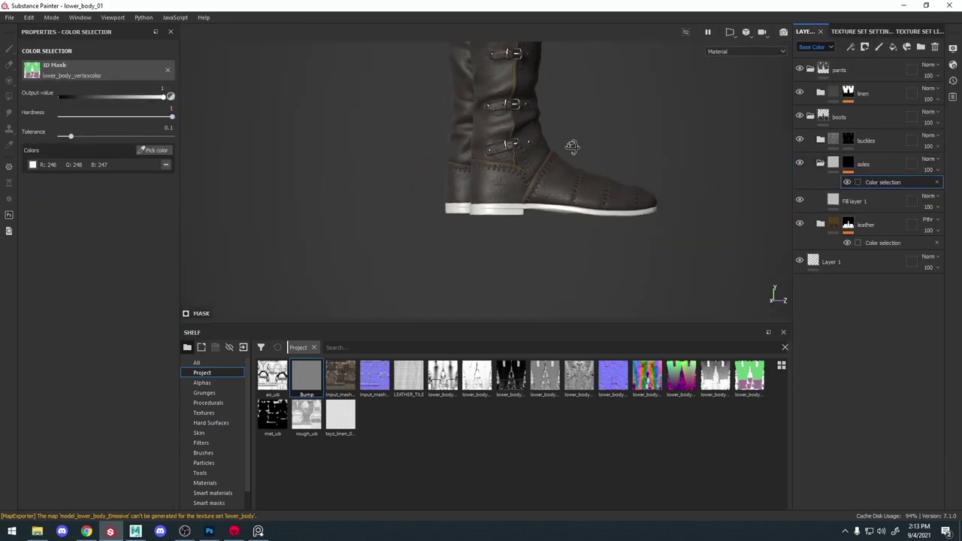
Set the base color of the fill layer in soles to a dark brown sampled from the boot in Base Color view
alt+drag(573, 147, 439, 234)
scroll(529, 188, up, 4)
key(c)
key(c)
key(c)
alt+drag(496, 180, 529, 157)
key(c)
key(c)
key(c)
scroll(529, 157, up, 2)
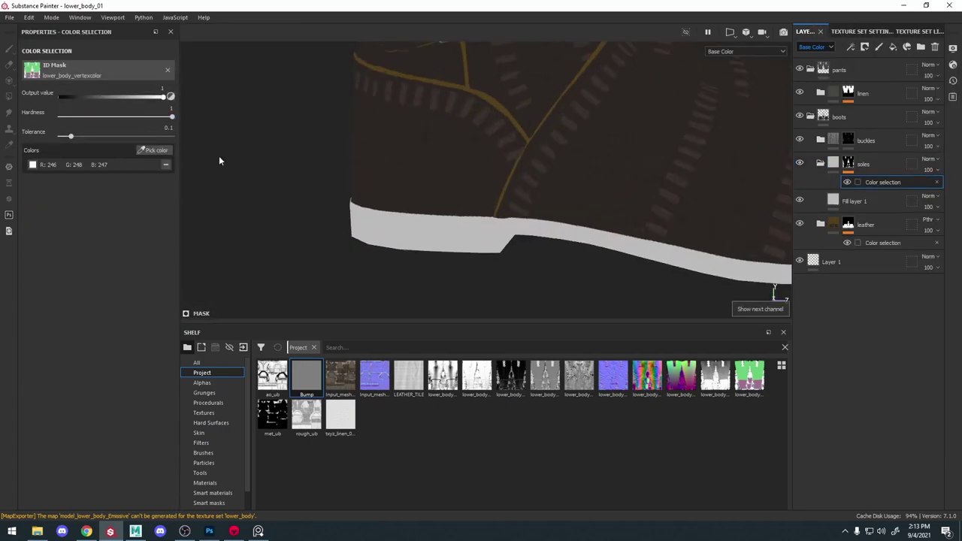
click(100, 280)
drag(153, 288, 457, 181)
scroll(458, 181, down, 2)
Set the soles color selection's tolerance to 0.33 and return to the full material view of the boot
click(882, 182)
drag(70, 136, 106, 139)
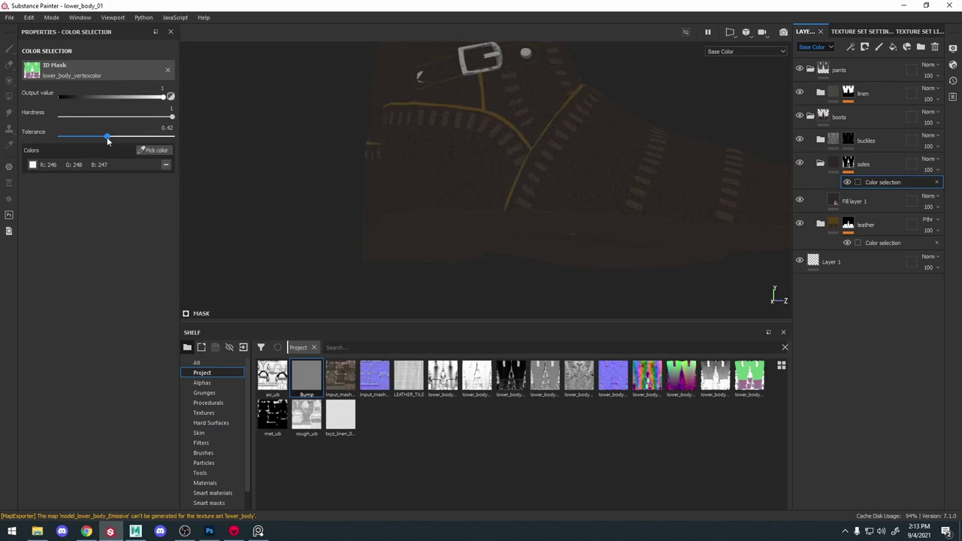
scroll(528, 168, down, 5)
key(m)
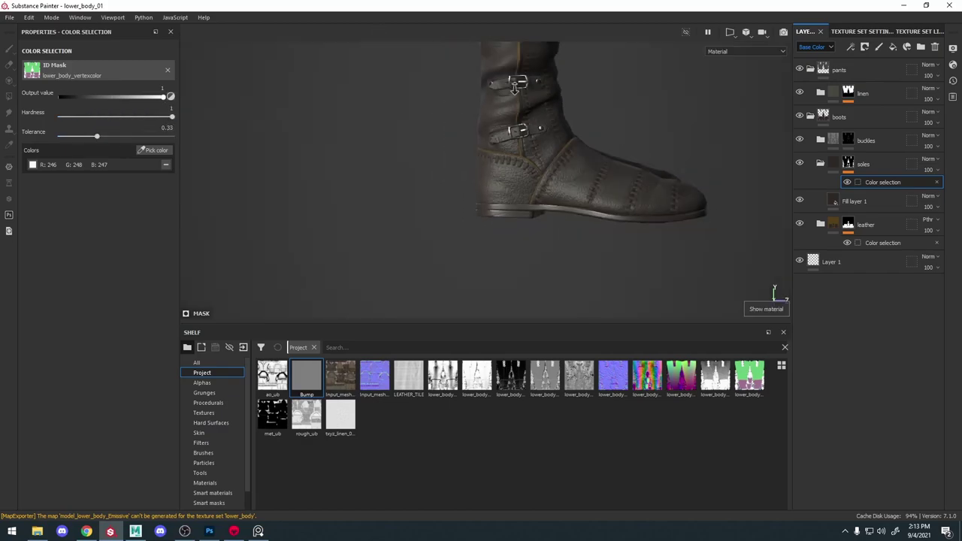
alt+drag(528, 168, 687, 296)
scroll(687, 296, up, 2)
Rename the fill layer in soles to base and set its roughness to about 0.72
double_click(881, 201)
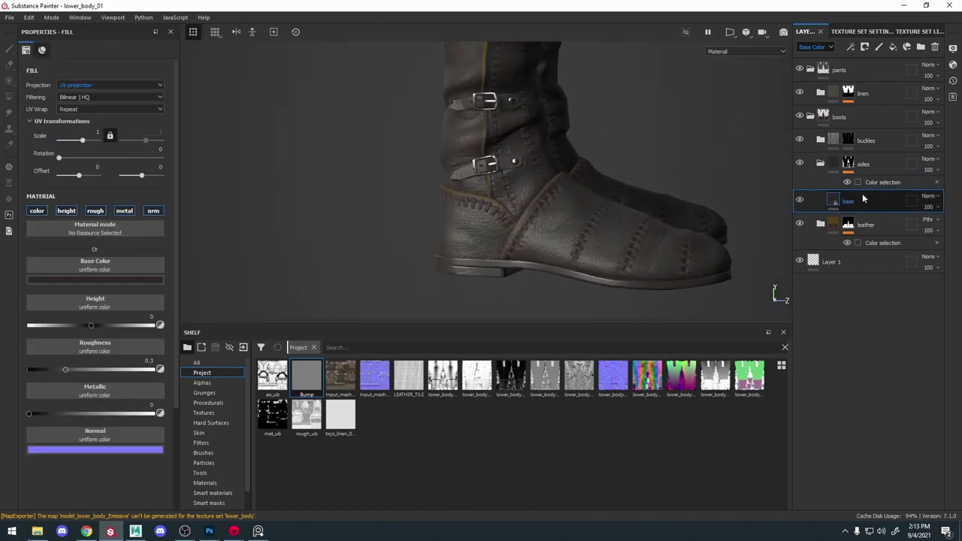
shift+right_drag(441, 221, 459, 232)
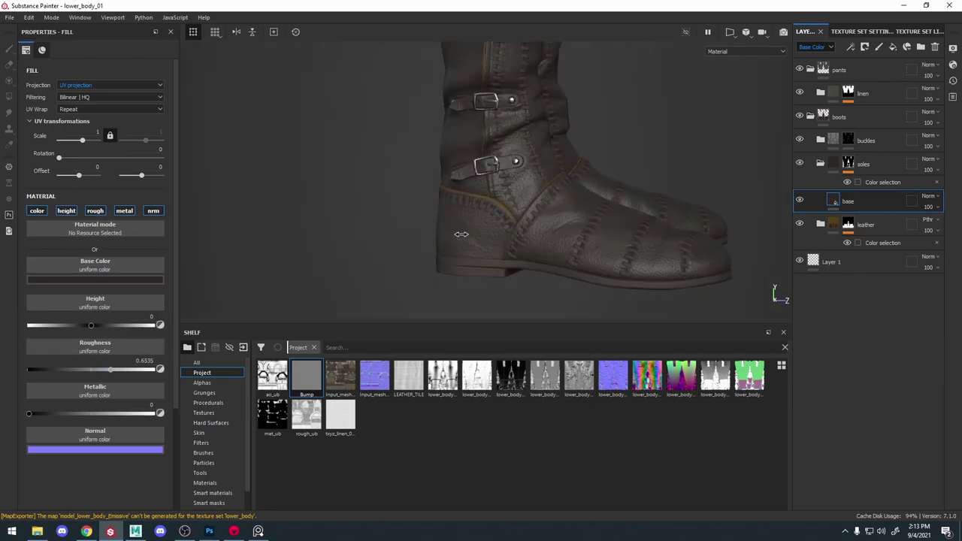
click(137, 370)
scroll(574, 215, down, 5)
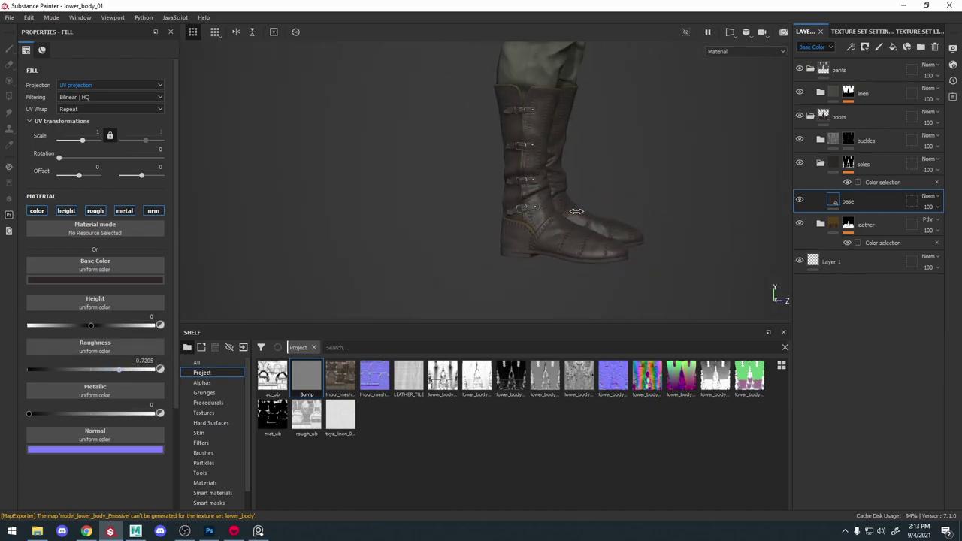
alt+right_drag(647, 181, 664, 200)
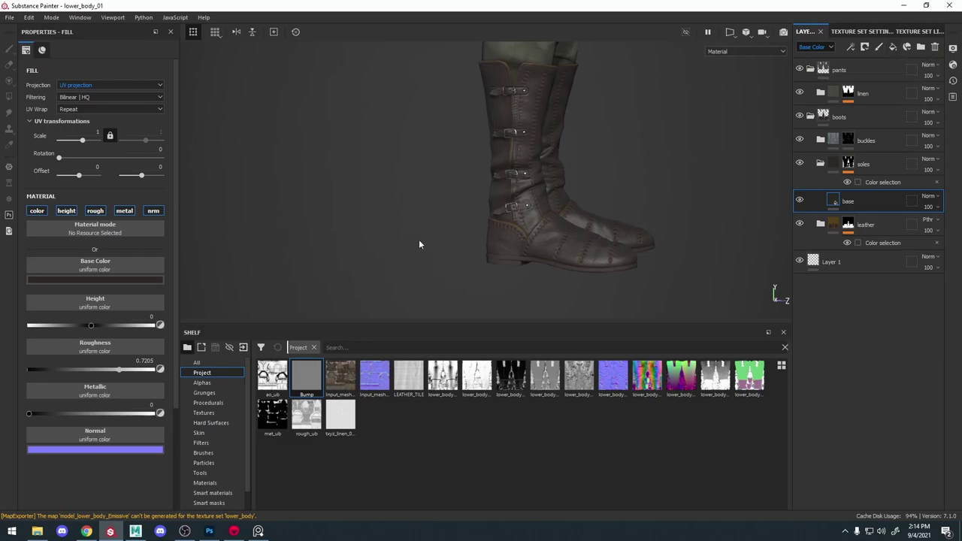
Darken the base color of the soles' base layer and check it against the boot leather
scroll(420, 244, up, 1)
click(114, 281)
mouse_move(242, 377)
mouse_down()
mouse_move(242, 368)
mouse_move(241, 378)
mouse_up()
alt+right_drag(693, 195, 631, 158)
alt+middle_drag(631, 159, 618, 182)
alt+right_drag(618, 183, 654, 229)
mouse_move(654, 230)
alt+mouse_down()
mouse_move(621, 233)
mouse_move(643, 225)
alt+mouse_up()
alt+middle_drag(642, 225, 667, 230)
Set leather_under's base color to a brown sampled from the boot leather, raised to saturation 0.601 and value 0.092
click(820, 225)
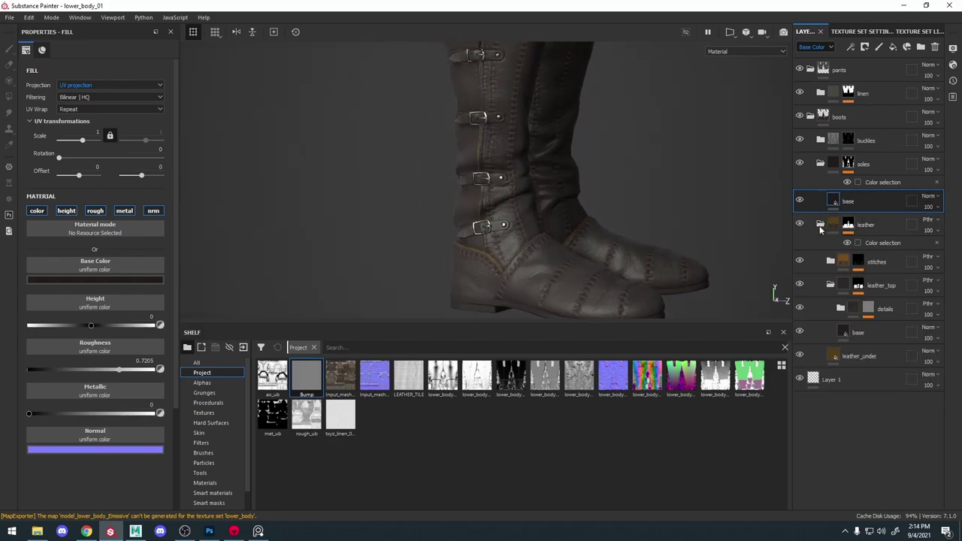
click(831, 285)
click(861, 309)
click(129, 280)
click(182, 294)
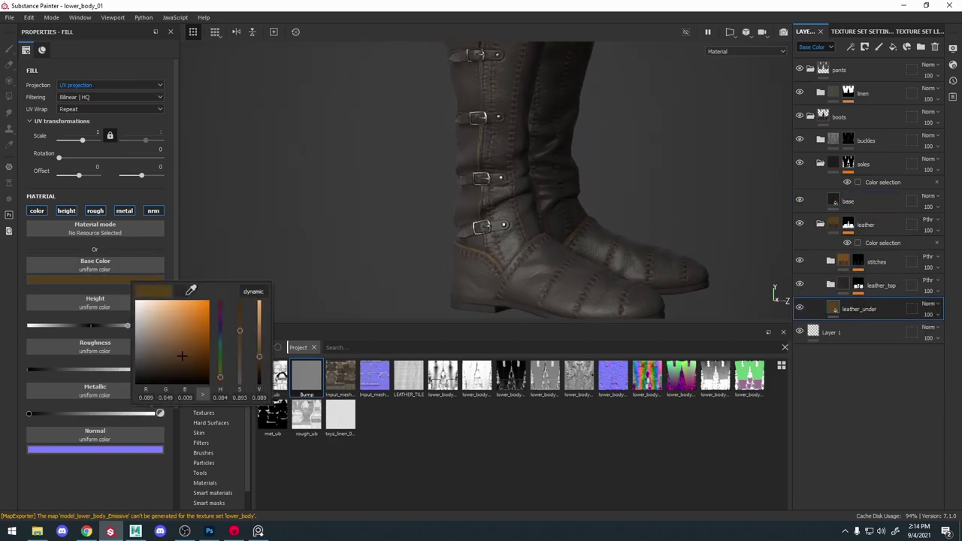
click(467, 274)
key(c)
click(182, 292)
click(521, 276)
key(m)
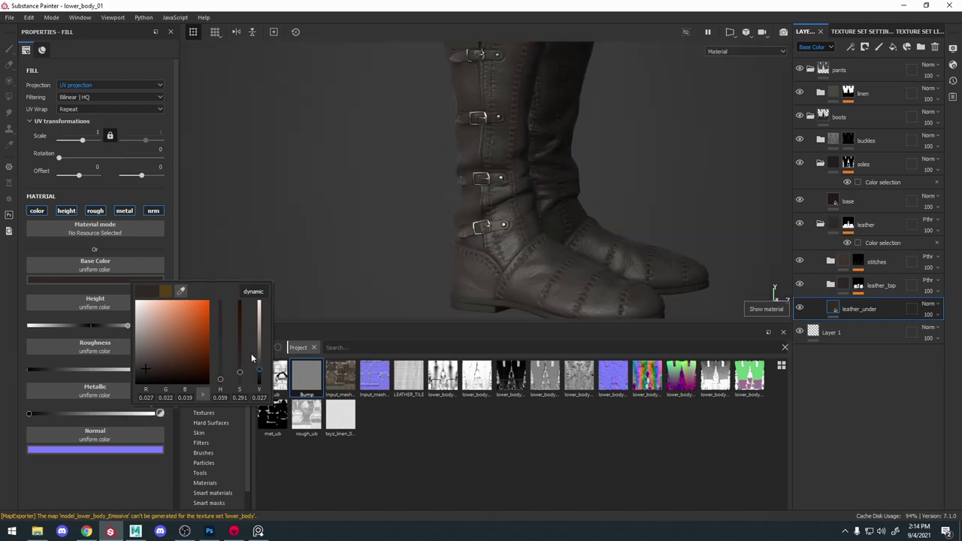
drag(259, 365, 259, 353)
drag(246, 369, 241, 355)
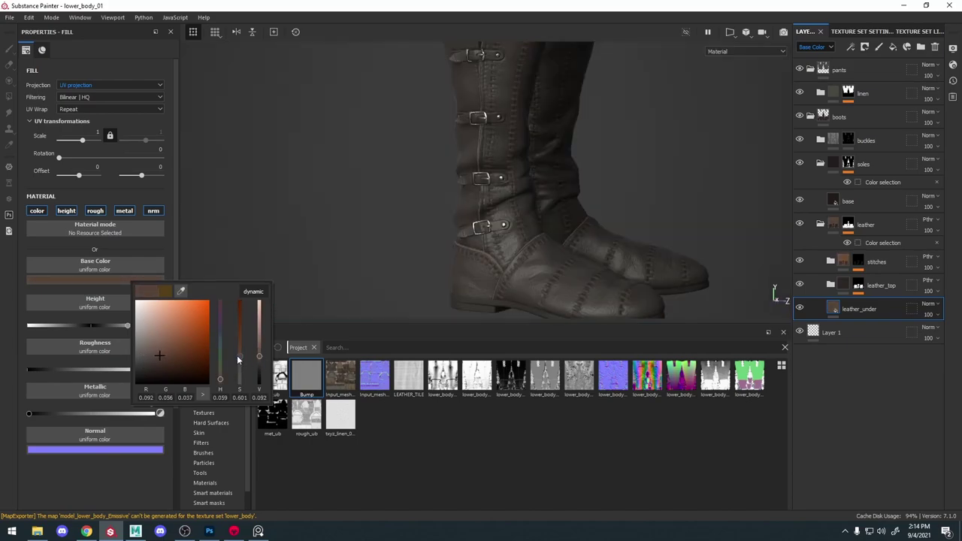
Fine-tune leather_under's base color to a muted reddish brown while checking the seam trim, and save the project
alt+drag(458, 218, 548, 228)
alt+right_drag(548, 228, 739, 357)
click(159, 276)
drag(238, 354, 238, 366)
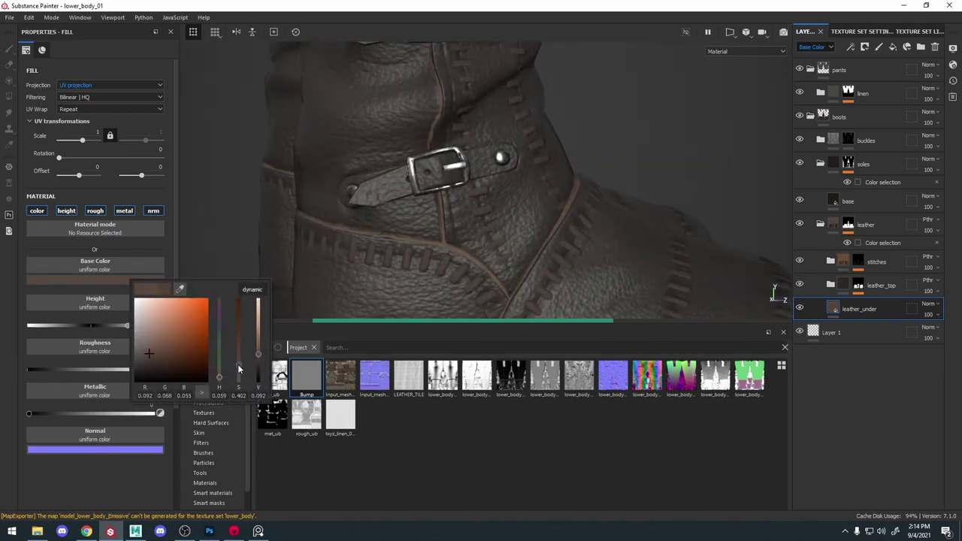
click(167, 324)
alt+right_drag(497, 246, 354, 165)
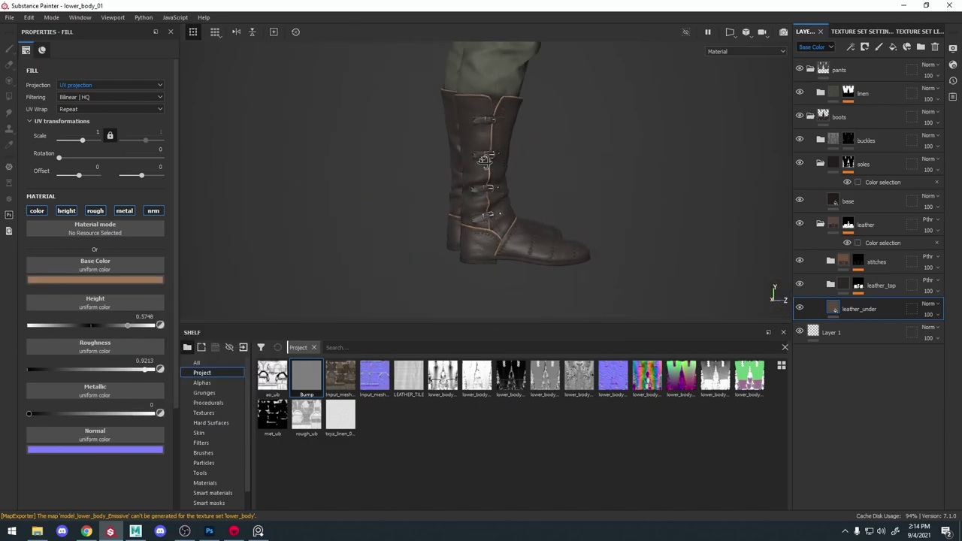
alt+drag(353, 165, 383, 177)
click(135, 280)
drag(260, 340, 240, 355)
alt+right_drag(572, 226, 492, 150)
alt+drag(492, 150, 537, 155)
key(ctrl+s)
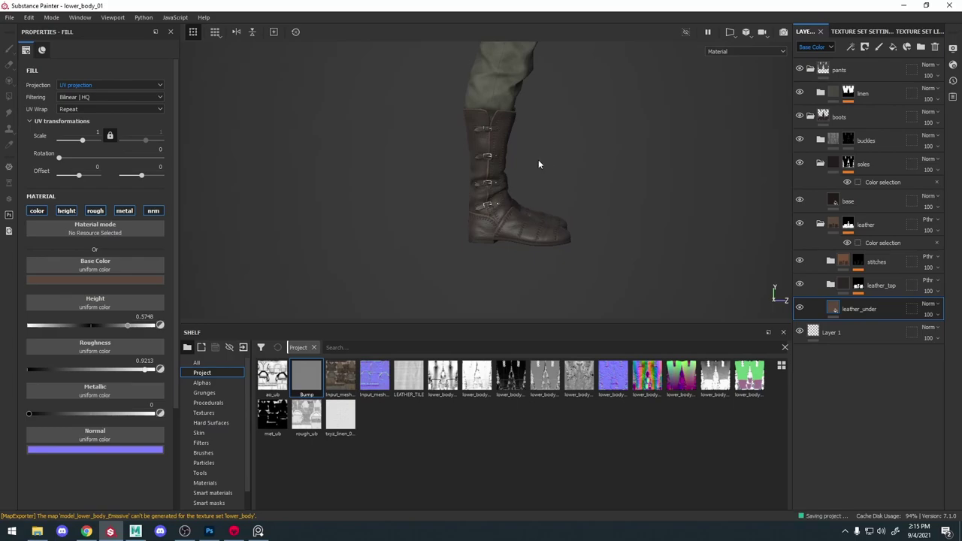
Group the leather_under layer into a folder named leather_under and rename the layer inside it base
alt+right_drag(538, 160, 611, 332)
alt+middle_drag(498, 229, 488, 197)
key(c)
alt+middle_drag(526, 300, 541, 236)
mouse_move(541, 236)
alt+right_down()
mouse_move(537, 224)
mouse_move(540, 235)
alt+right_up()
alt+middle_drag(540, 235, 542, 169)
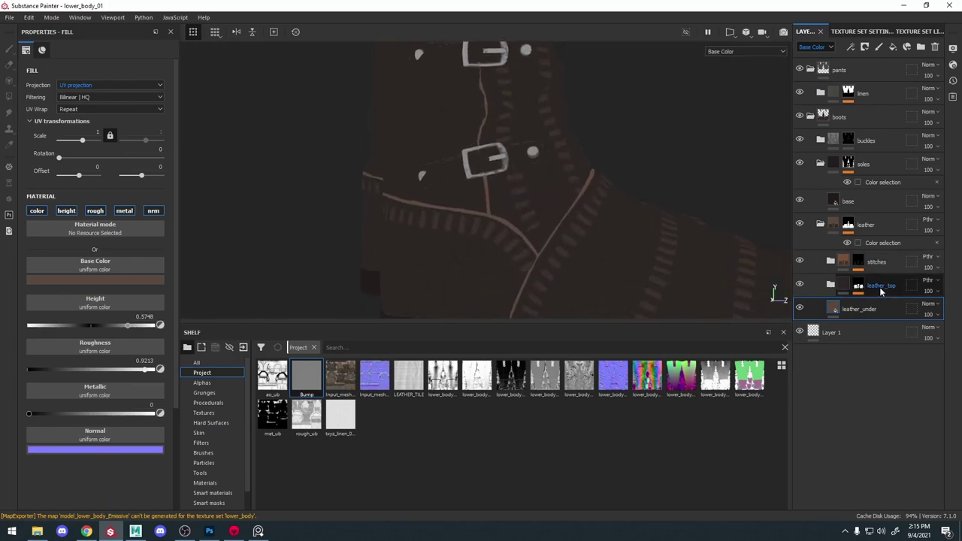
key(ctrl+g)
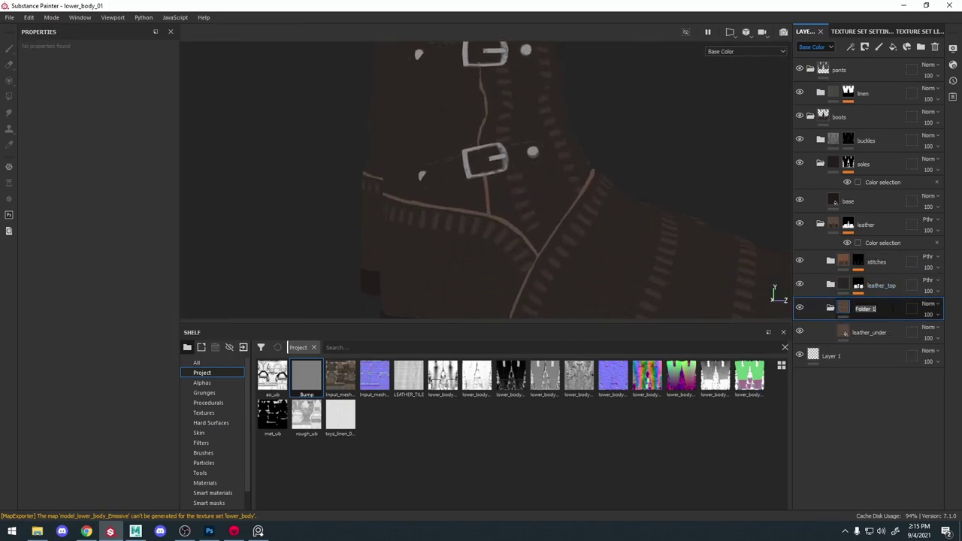
text(leather_under)
key(Return)
double_click(876, 333)
text(base)
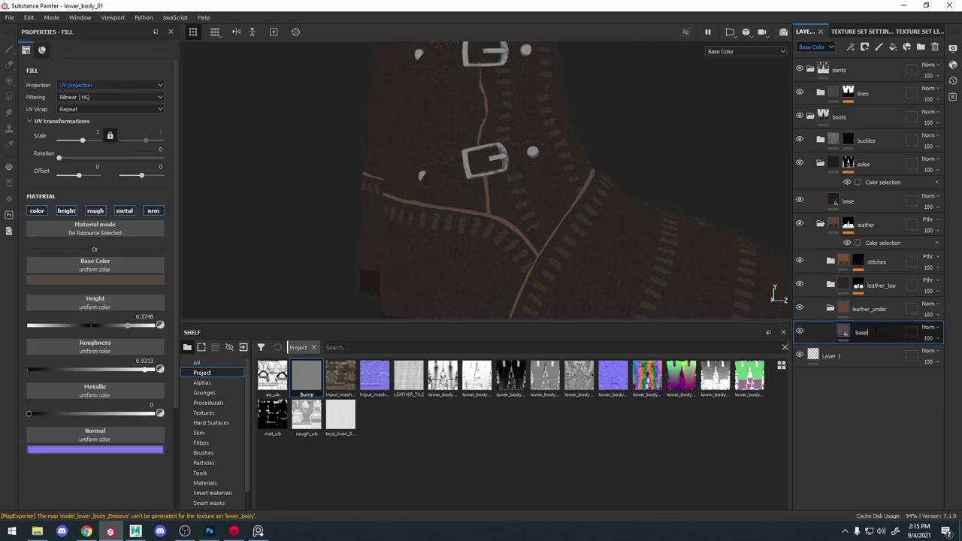
key(Return)
Add an HSL Perceptive filter layer above the base layer in leather_under and start renaming it
click(200, 443)
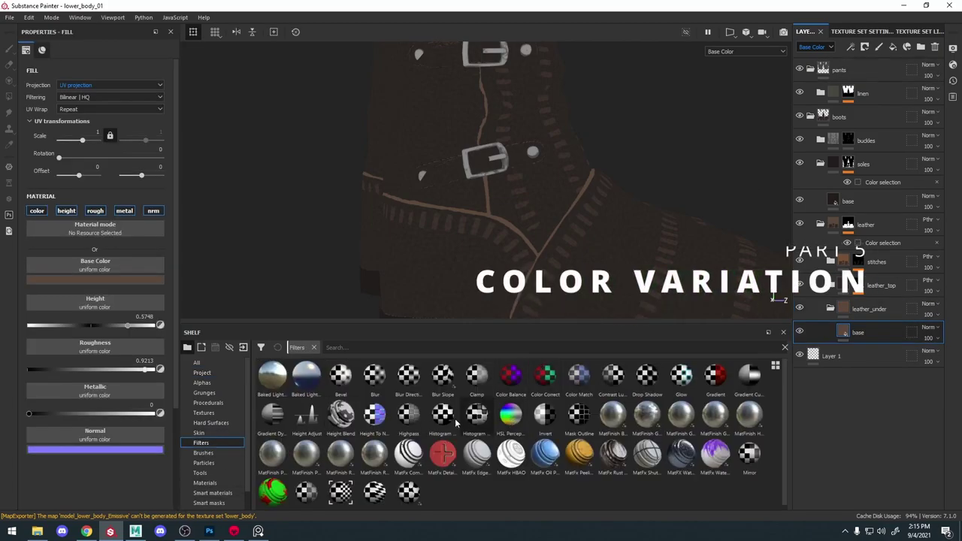
mouse_move(510, 414)
mouse_down()
mouse_move(839, 309)
mouse_move(859, 322)
mouse_up()
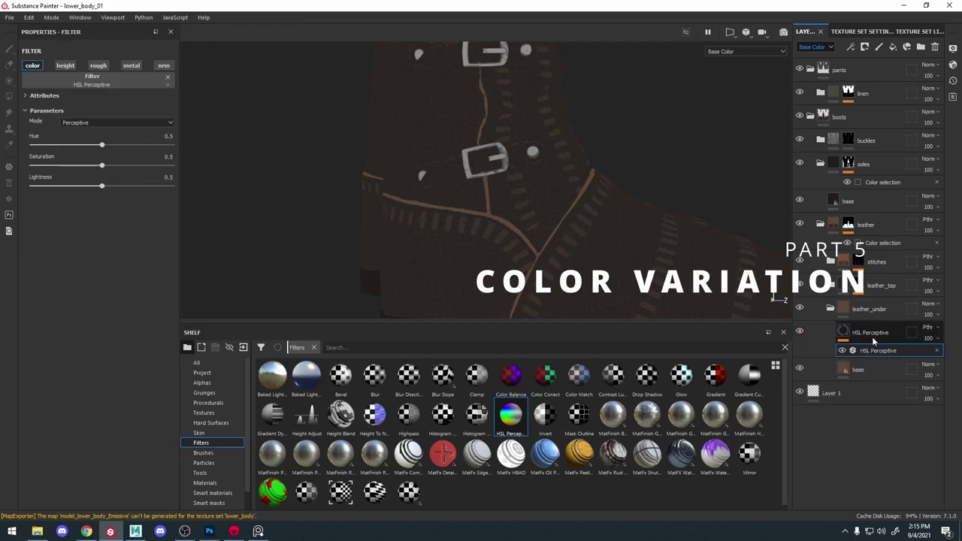
click(872, 337)
click(872, 351)
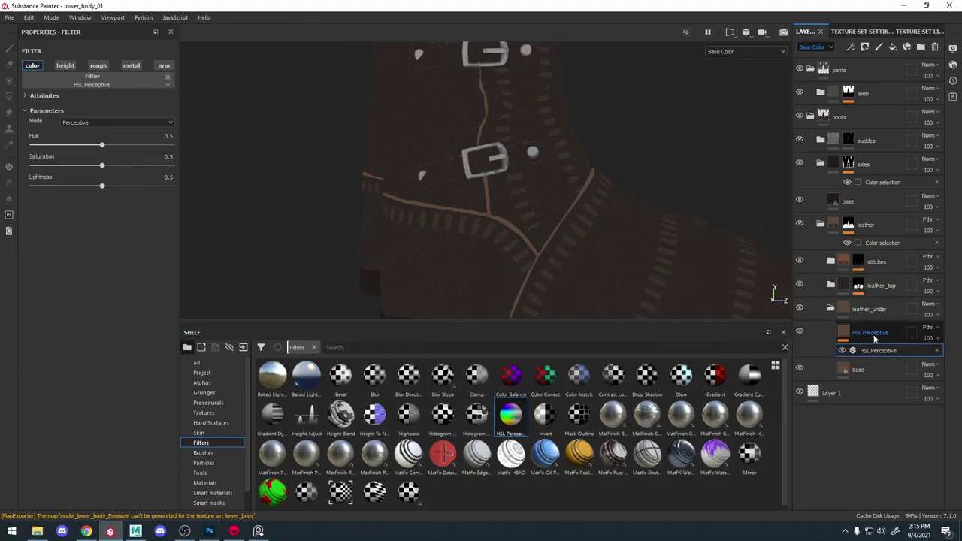
double_click(873, 335)
text(col)
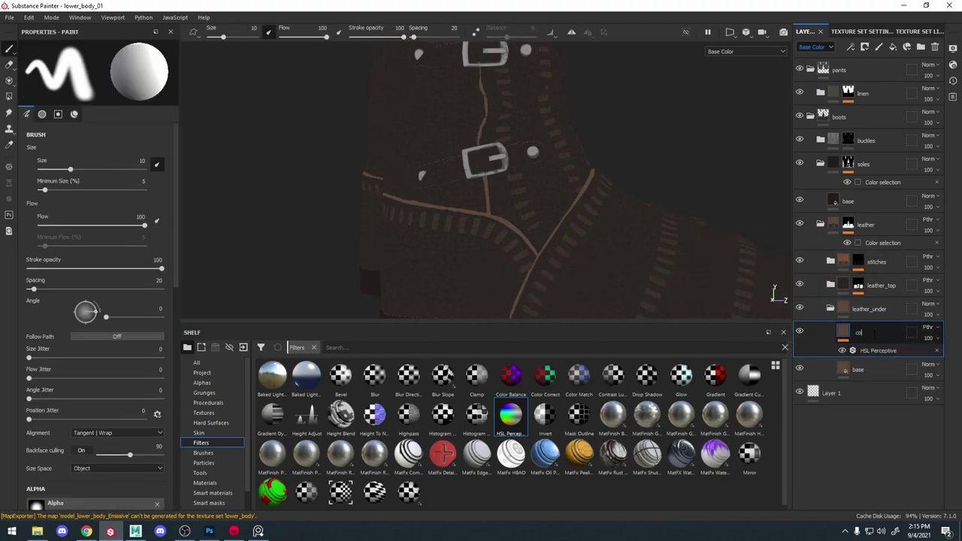
Group the HSL Perceptive filter layer into a new folder and set the folder's blending mode to Passthrough
click(906, 466)
key(ctrl+g)
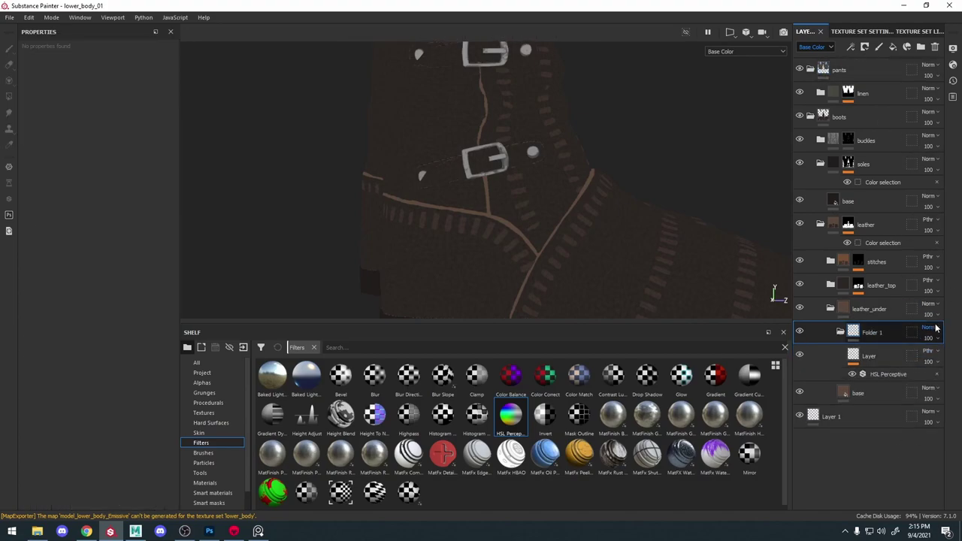
click(935, 327)
click(913, 35)
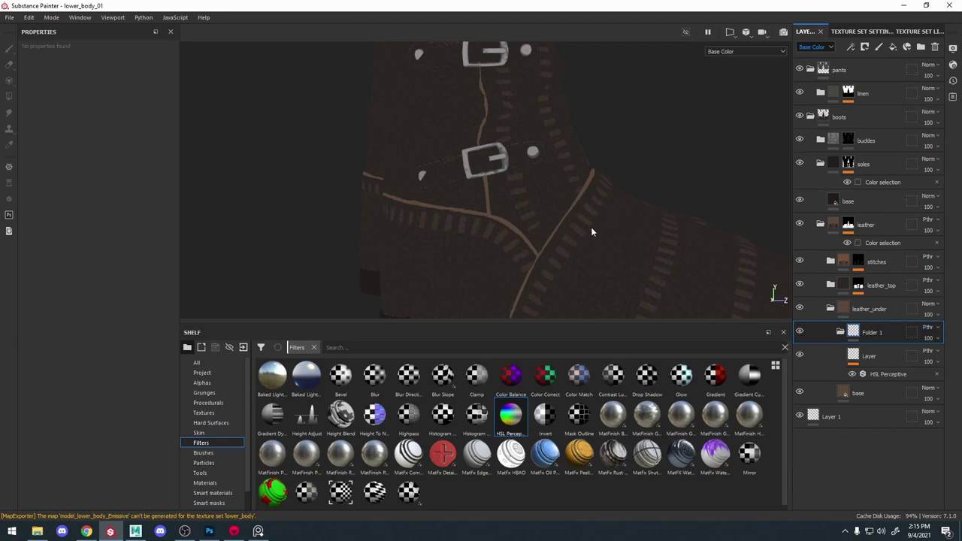
alt+right_drag(591, 228, 599, 228)
alt+middle_drag(599, 228, 597, 207)
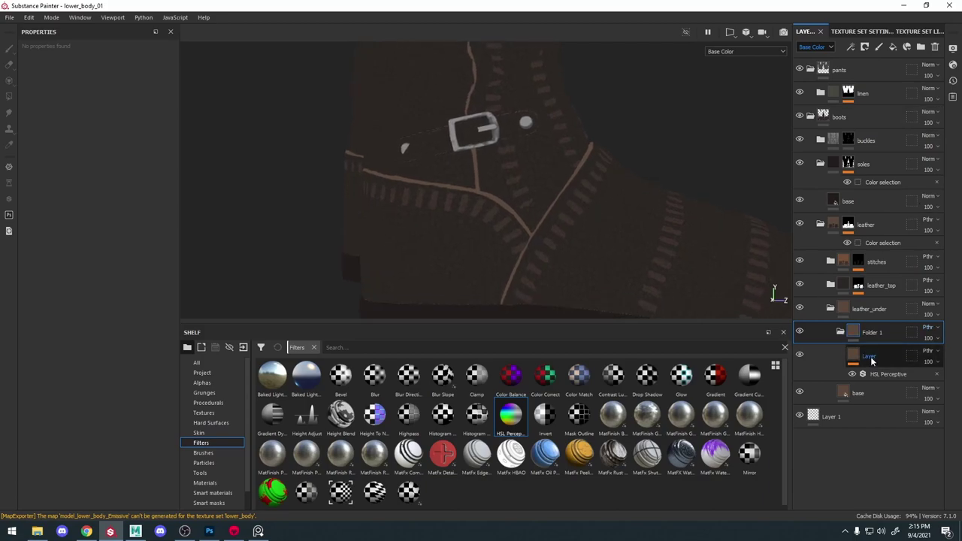
Rename the filter layer lighten and set its HSL Perceptive saturation to 0.673 and lightness to 0.579
click(872, 359)
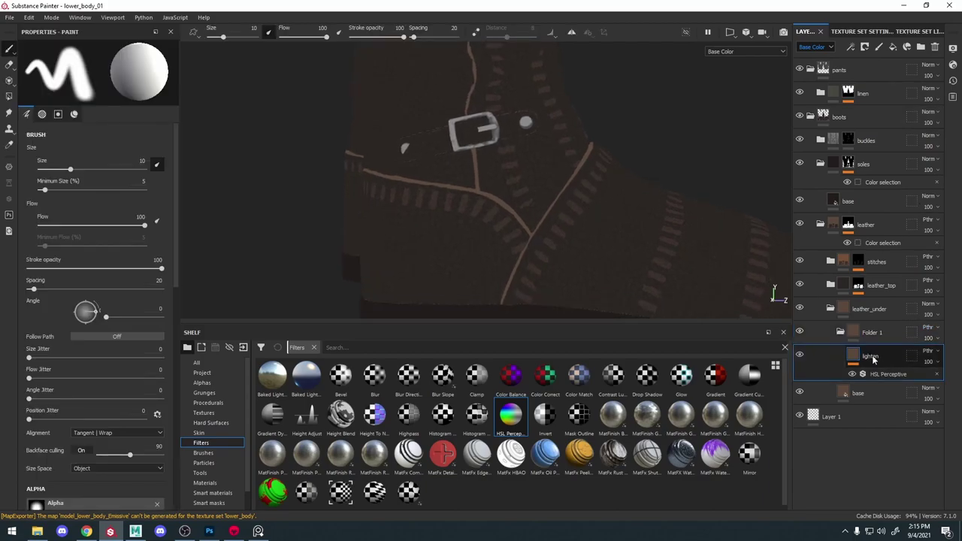
click(894, 373)
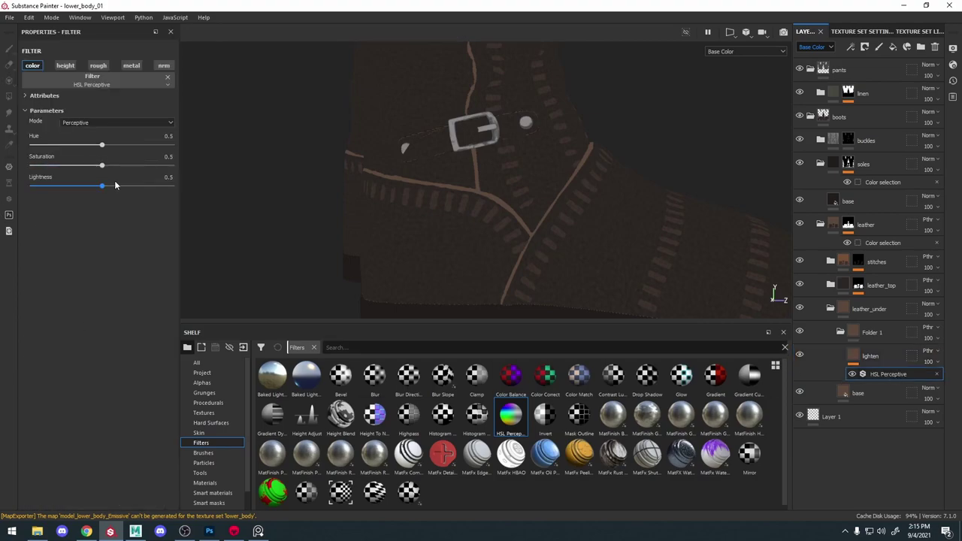
drag(121, 184, 114, 166)
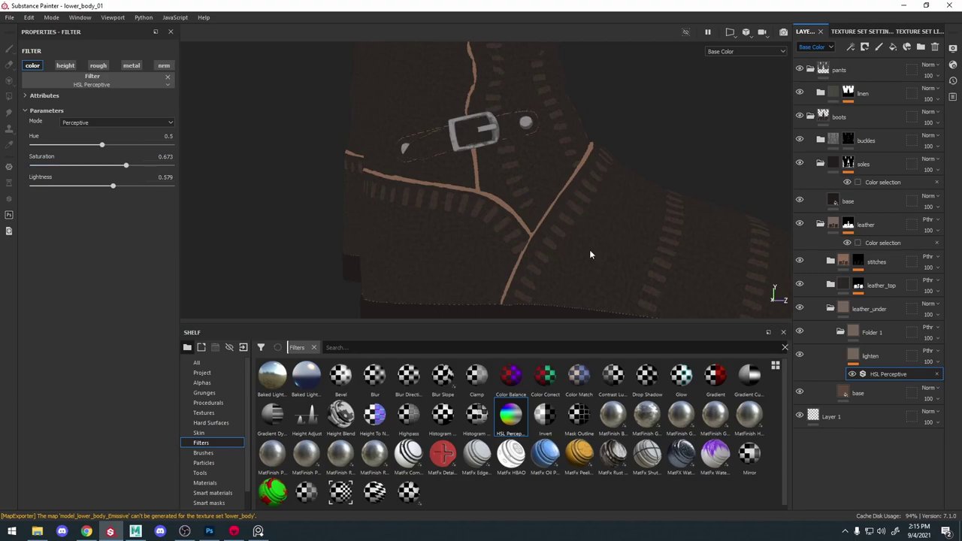
Add a black mask to the lighten layer and add a fill effect to that mask
click(877, 359)
right_click(877, 359)
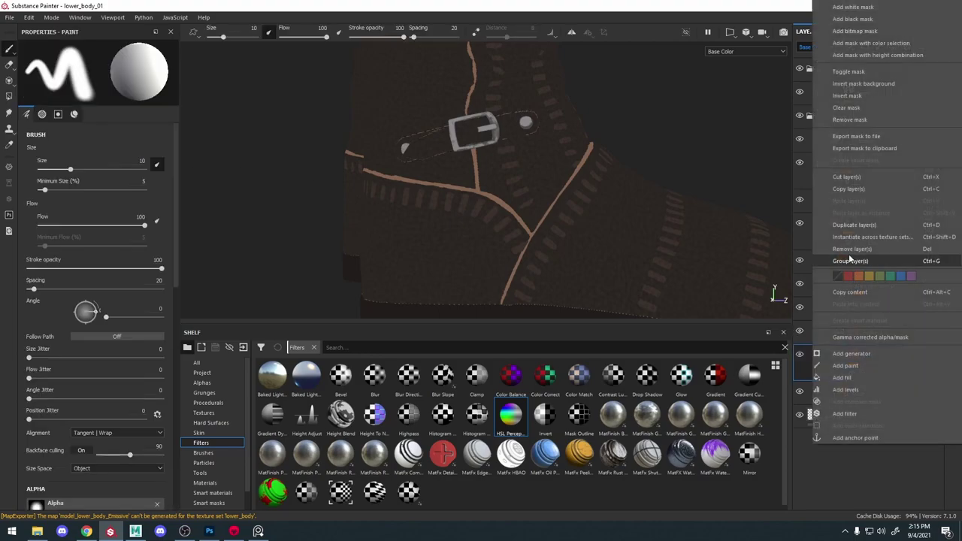
click(862, 19)
click(850, 47)
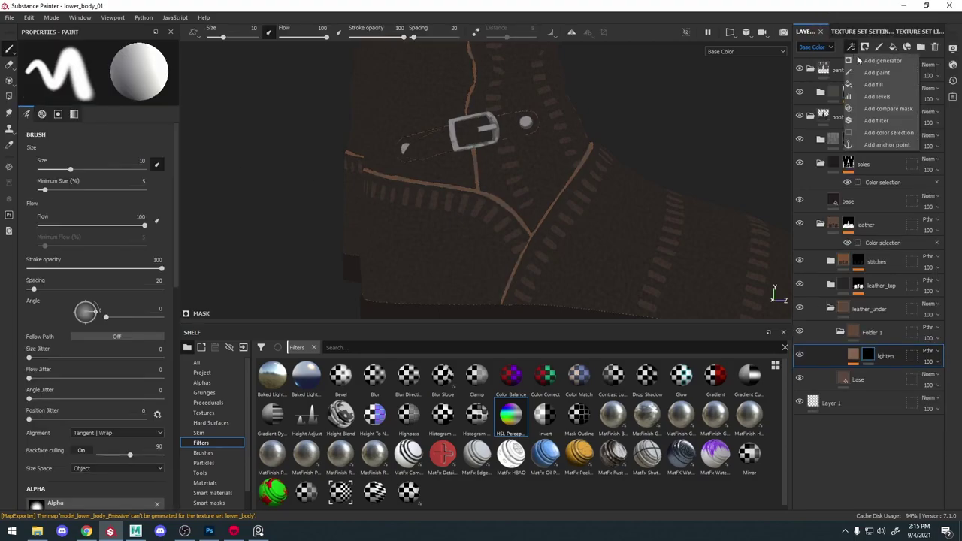
click(880, 88)
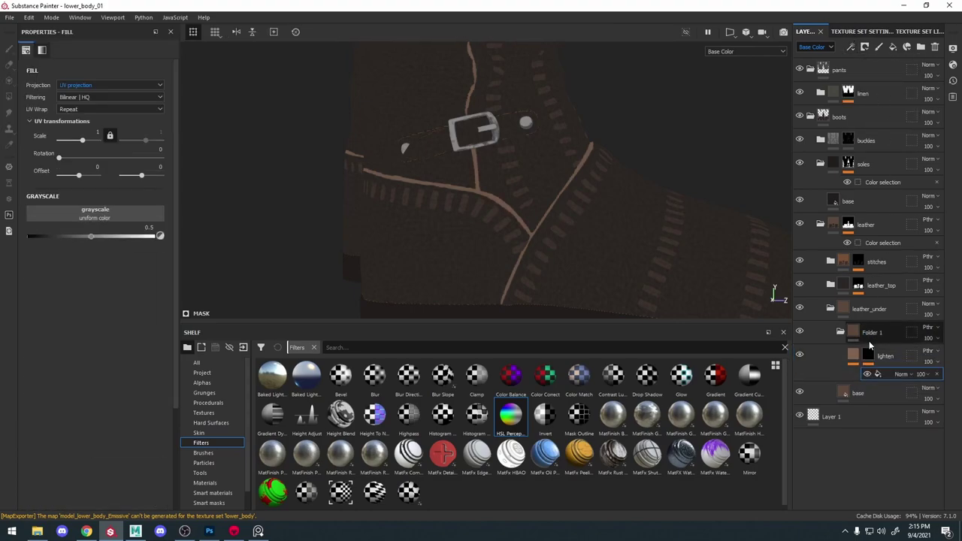
Preview the lighten mask and use the BnW Spots 2 procedural as its fill texture
alt+click(869, 354)
click(210, 403)
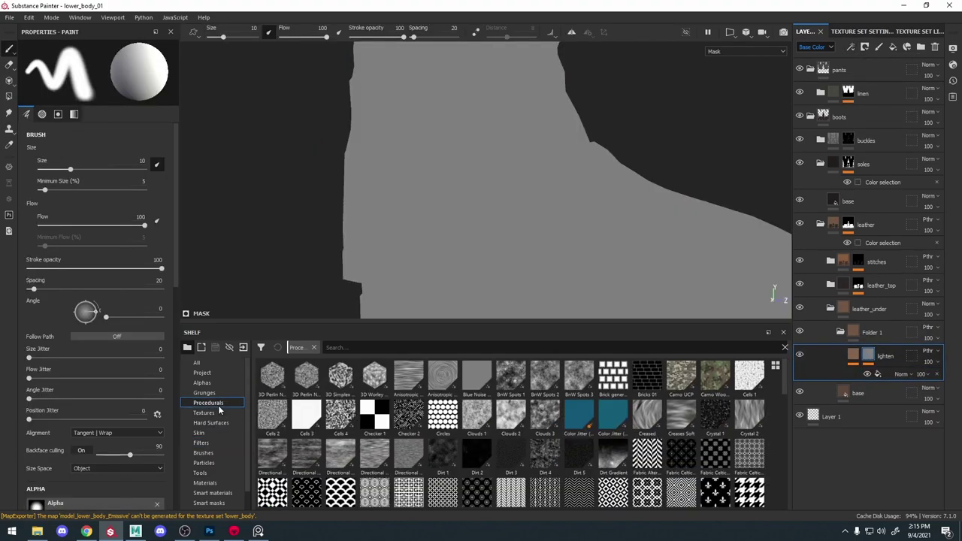
click(885, 376)
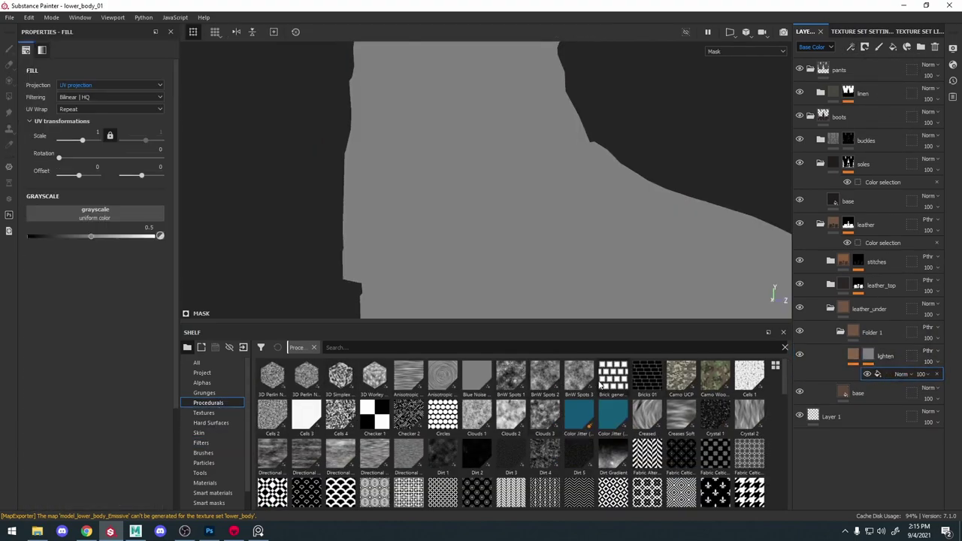
drag(547, 382, 115, 218)
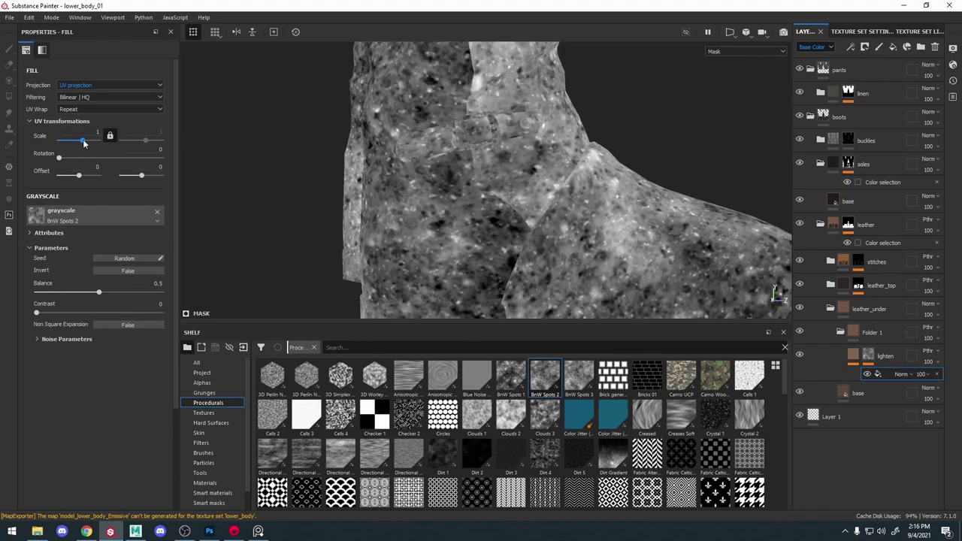
Switch the lighten mask fill to tri-planar projection at scale 22.29 and replace its texture with BnW Spots 3
drag(84, 141, 89, 141)
click(99, 86)
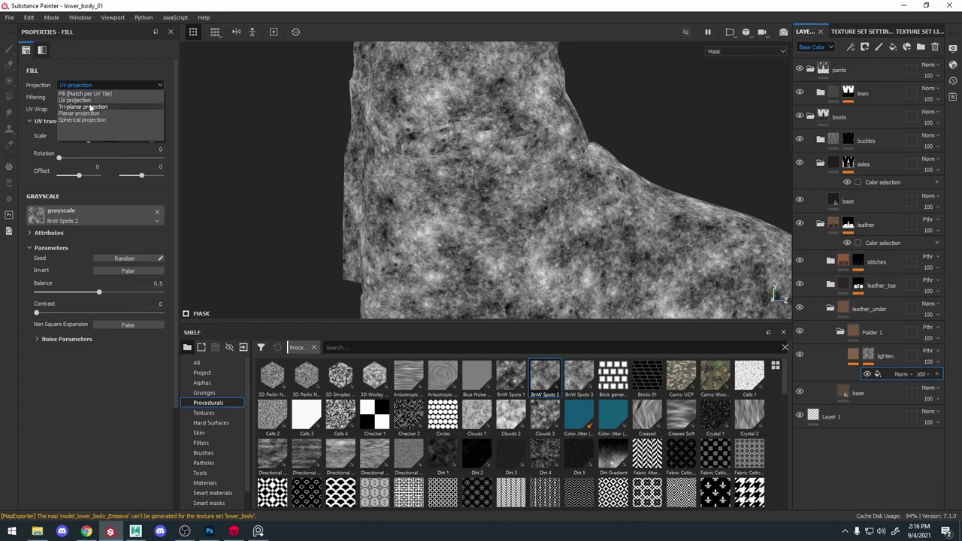
click(90, 107)
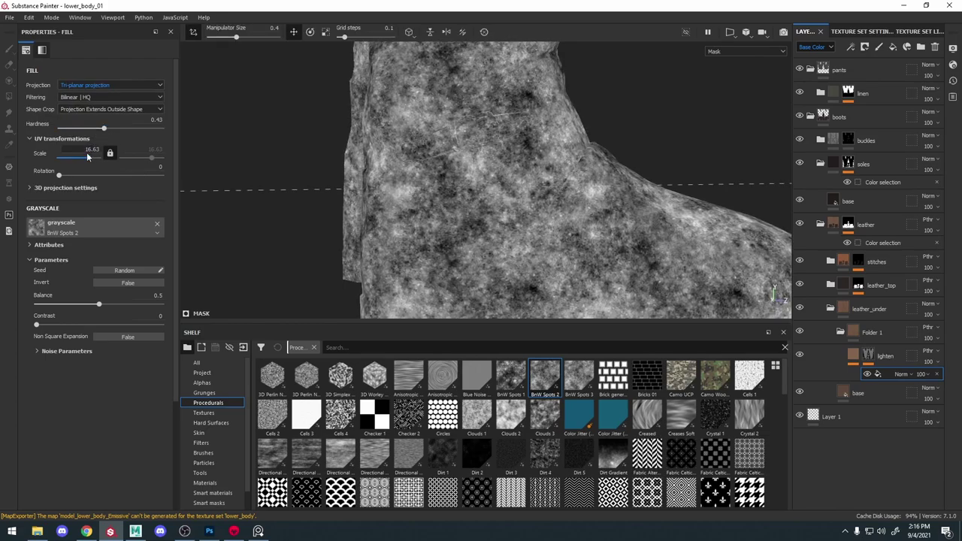
mouse_move(89, 157)
mouse_down()
mouse_move(78, 160)
mouse_move(90, 161)
mouse_up()
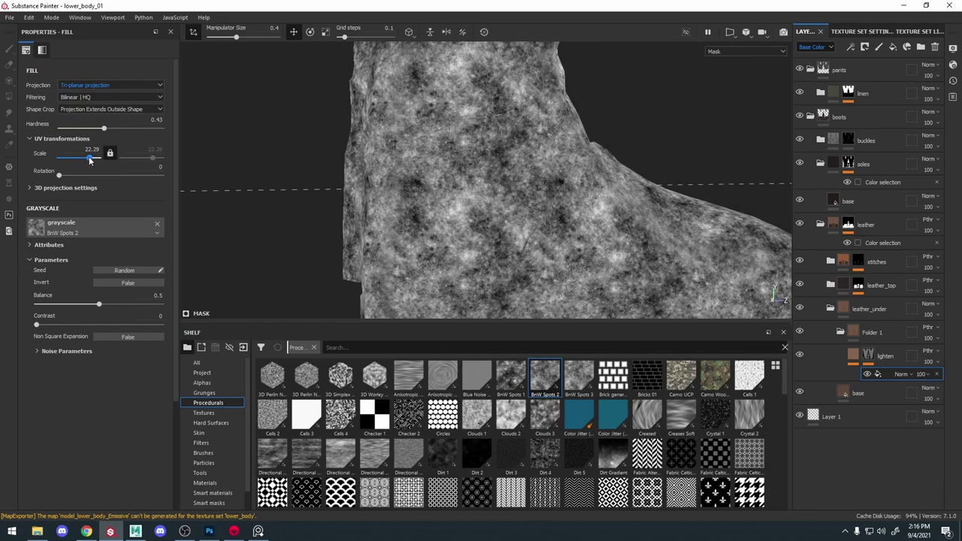
drag(579, 376, 95, 224)
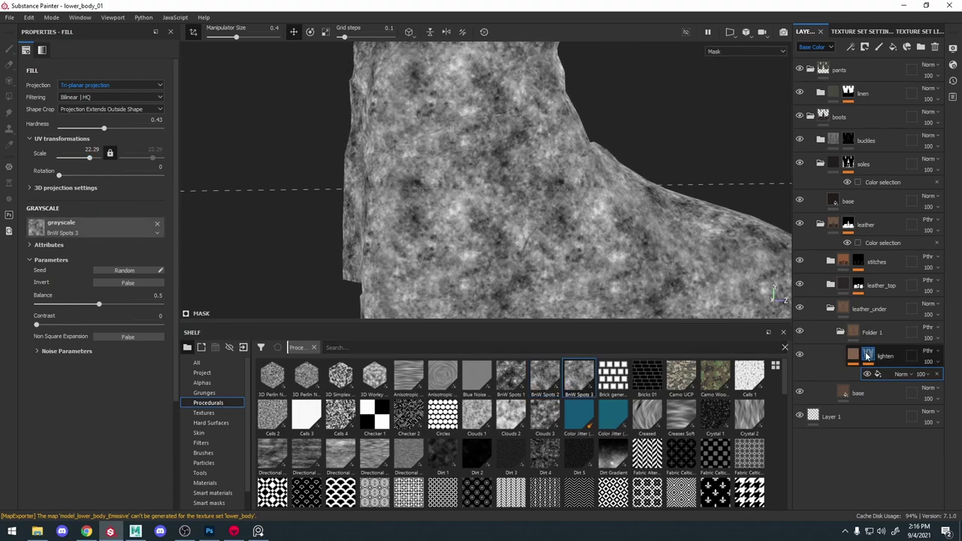
key(c)
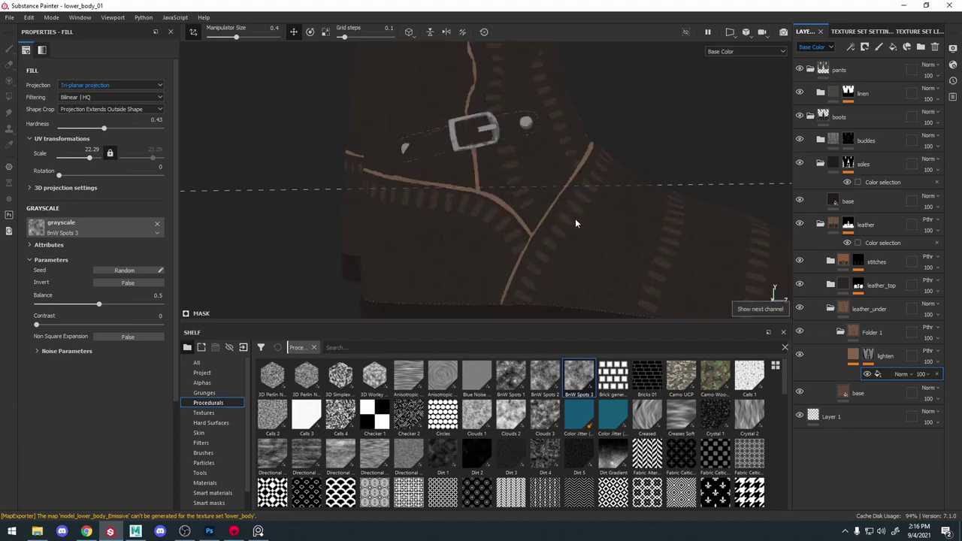
Set the lighten mask fill's scale to 70.11, balance to 0.41 and contrast to 0.58
alt+right_drag(550, 218, 578, 262)
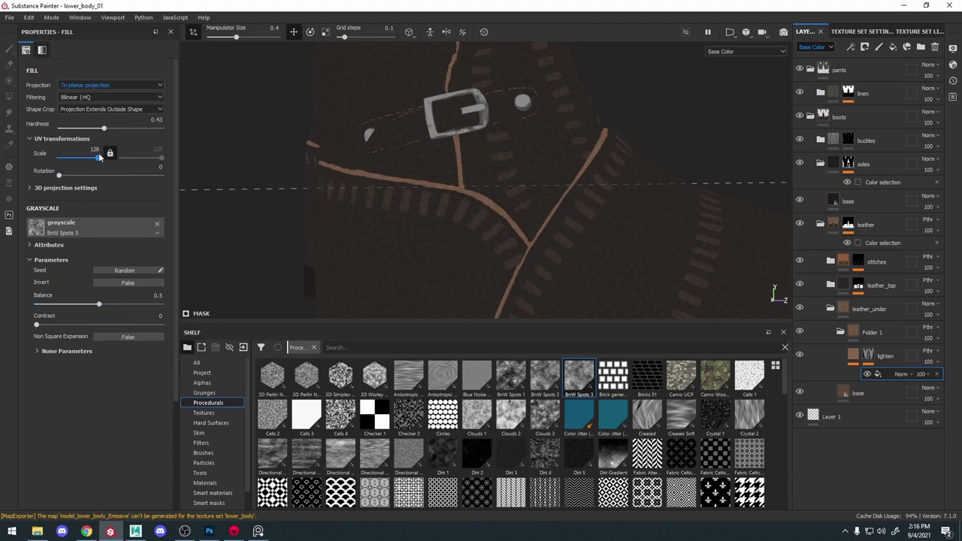
drag(64, 327, 145, 326)
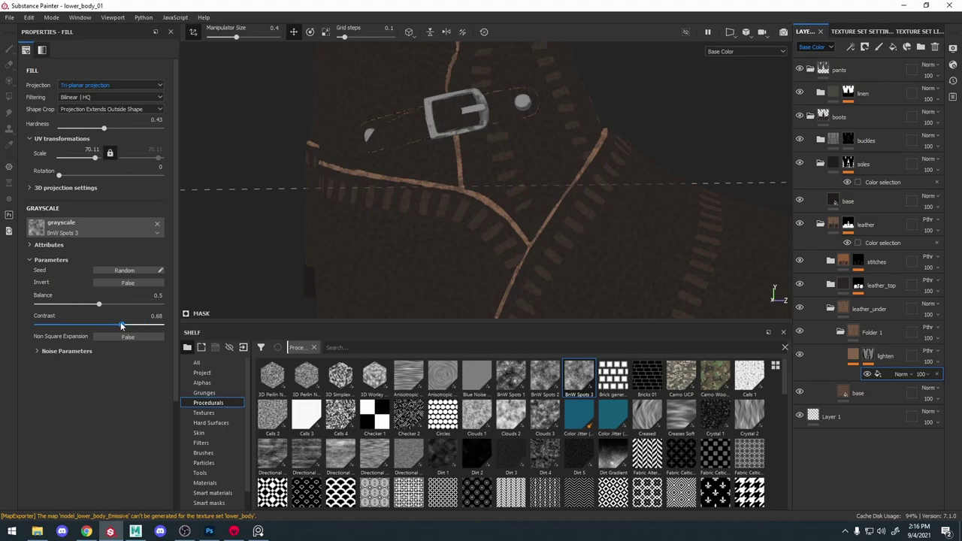
drag(100, 303, 111, 325)
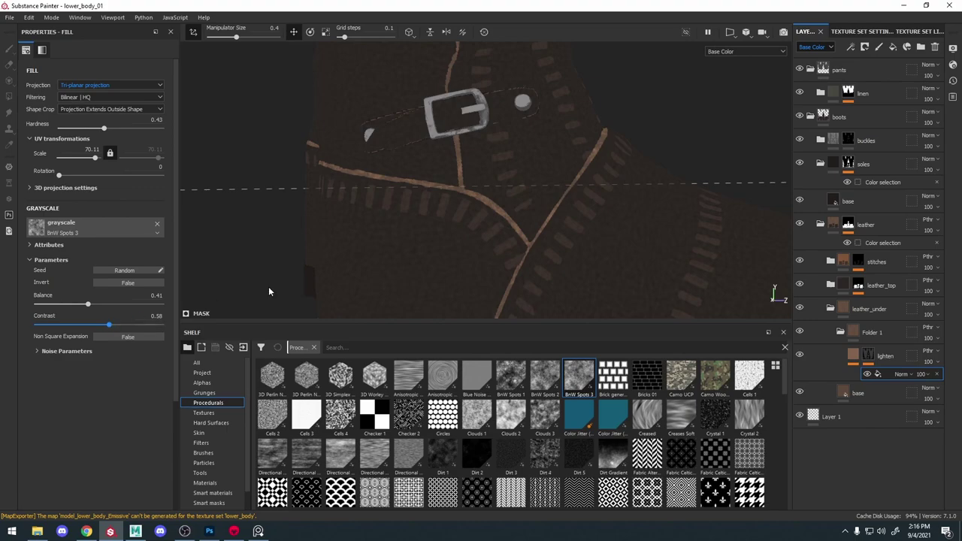
Compare the boot with the lighten layer off and on, and hide the leather_top folder
click(799, 357)
click(799, 357)
alt+right_drag(647, 293, 745, 308)
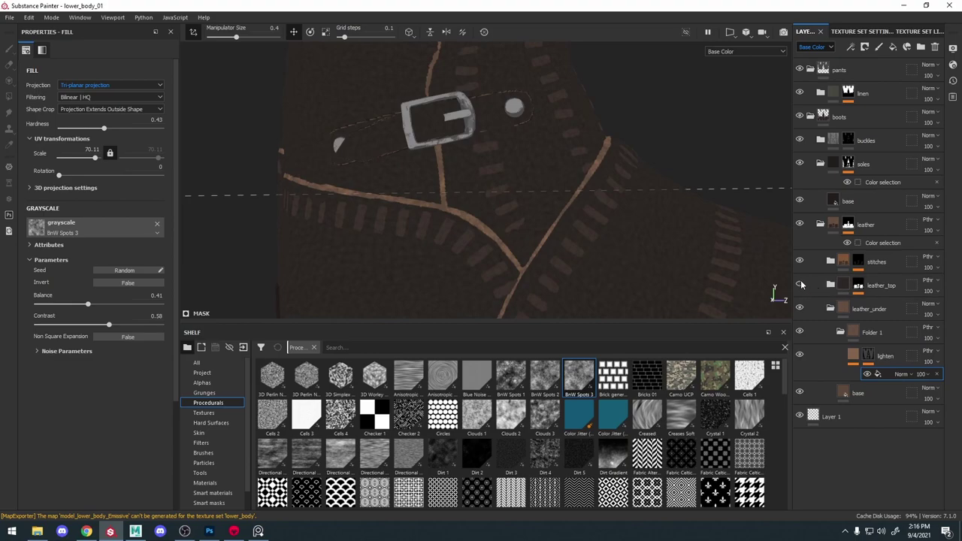
alt+right_drag(632, 252, 539, 218)
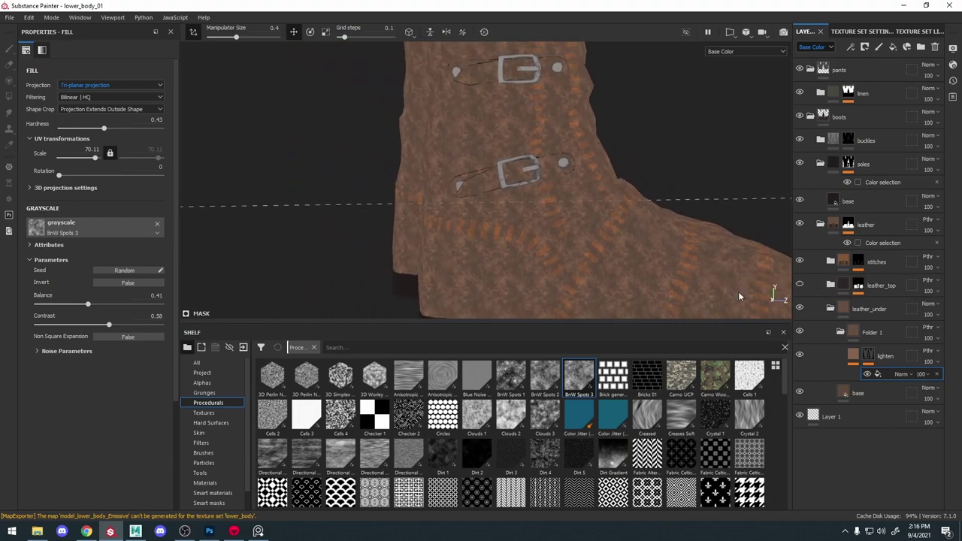
Set the lighten mask fill's balance to 0.29, contrast to 0.25 and scale to 92.11
click(888, 359)
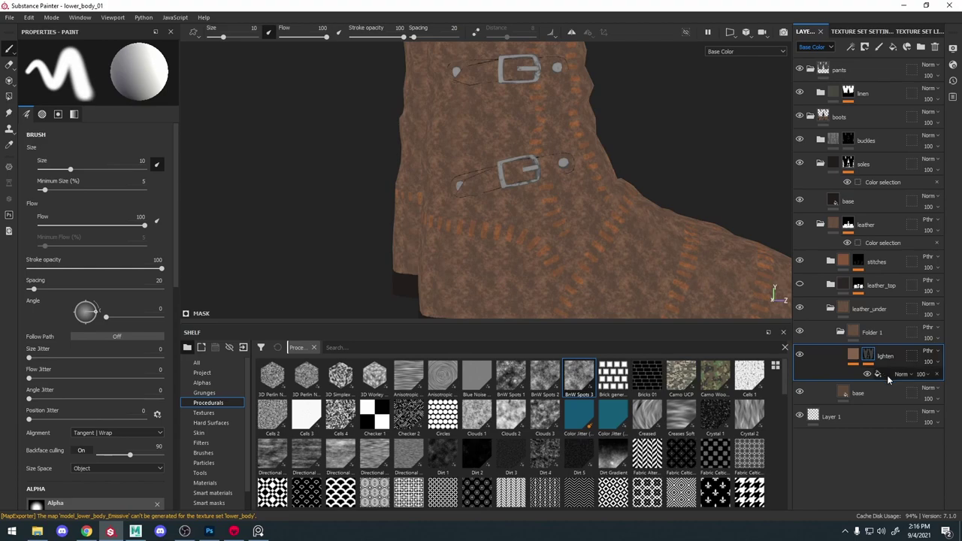
click(876, 375)
drag(106, 325, 72, 304)
drag(96, 159, 96, 160)
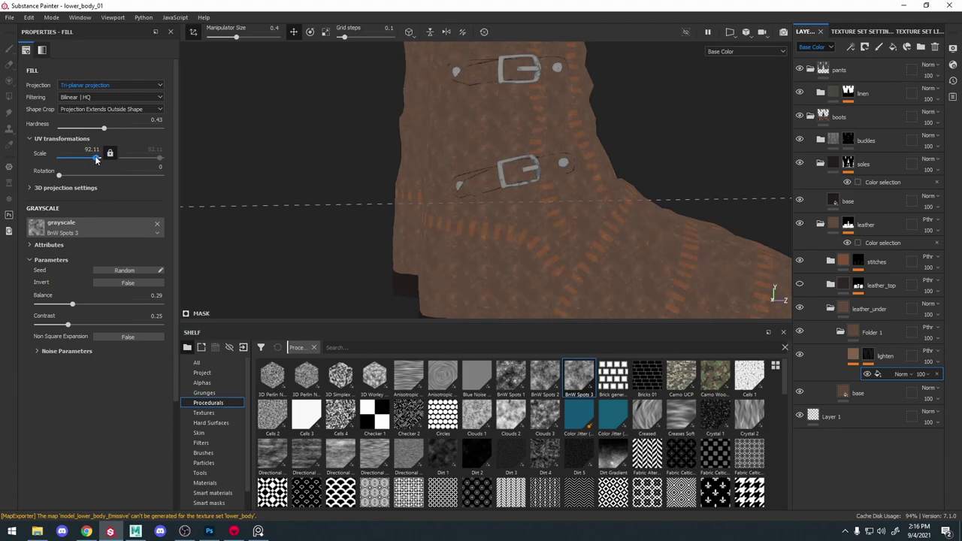
Duplicate the lighten layer and rename the copy draken
click(892, 358)
key(ctrl+d)
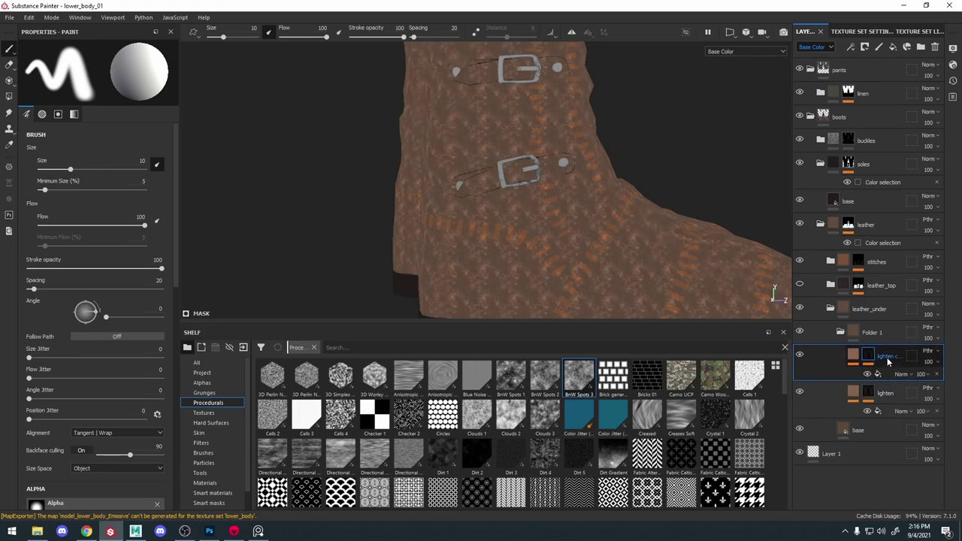
double_click(889, 356)
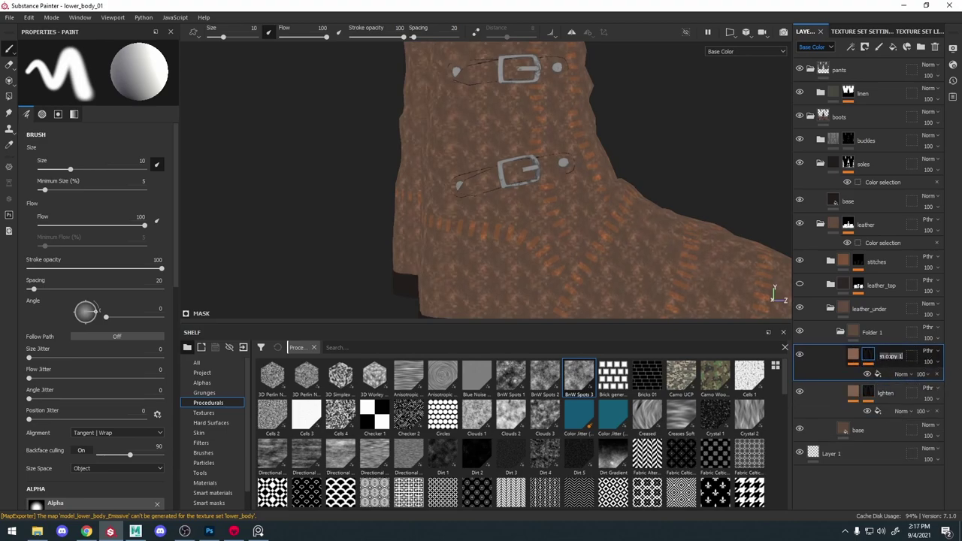
click(877, 373)
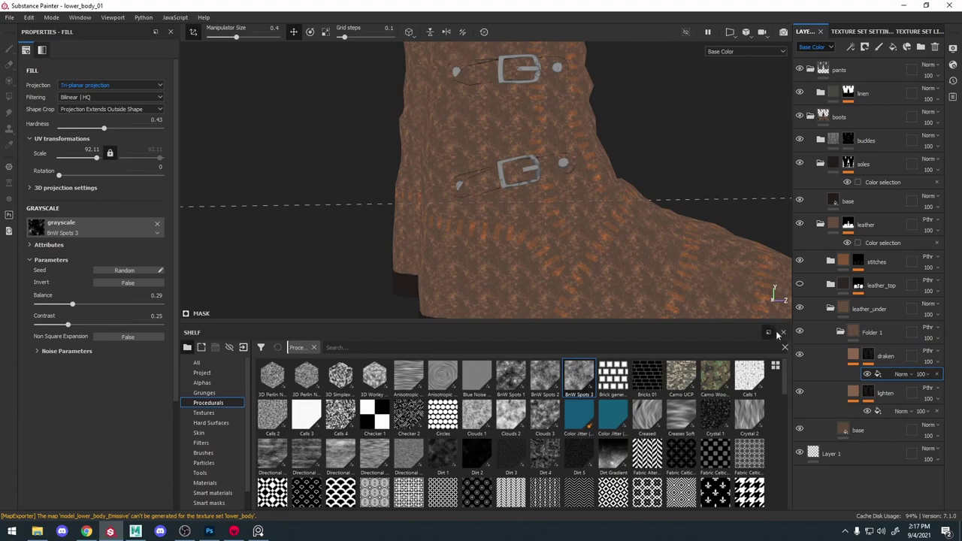
Set the draken layer's HSL Perceptive lightness to 0.439 and saturation to 0.5
click(854, 355)
click(882, 375)
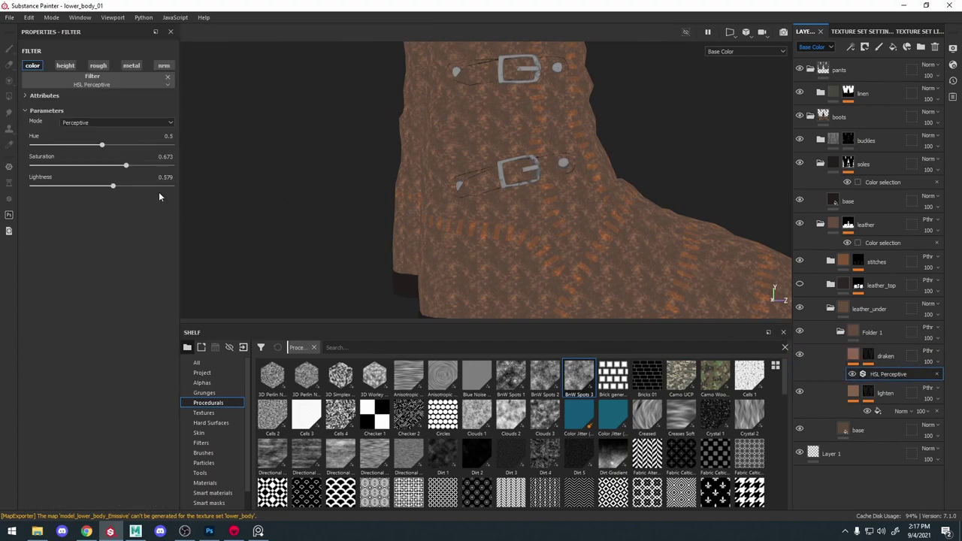
drag(100, 185, 110, 167)
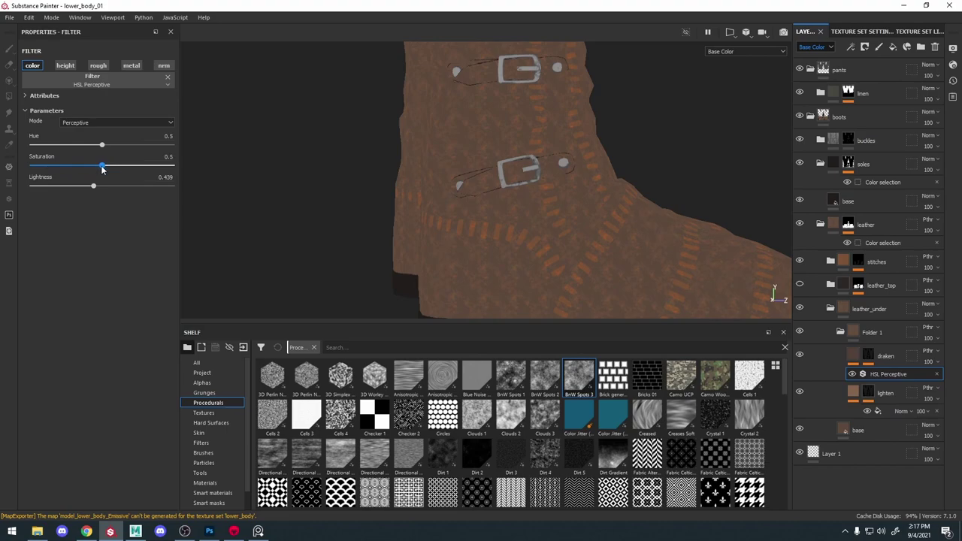
Replace the draken mask fill's texture with the Clouds 2 procedural
click(871, 355)
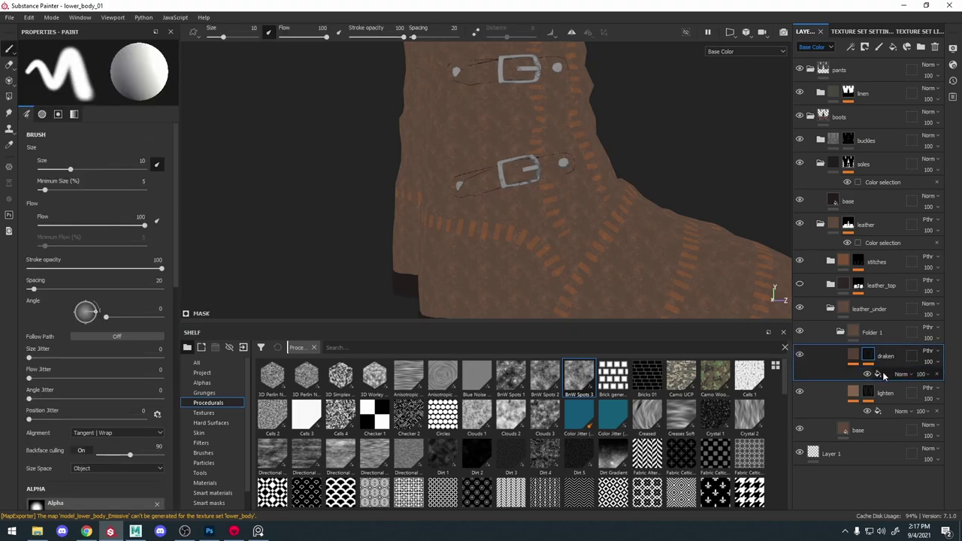
click(882, 372)
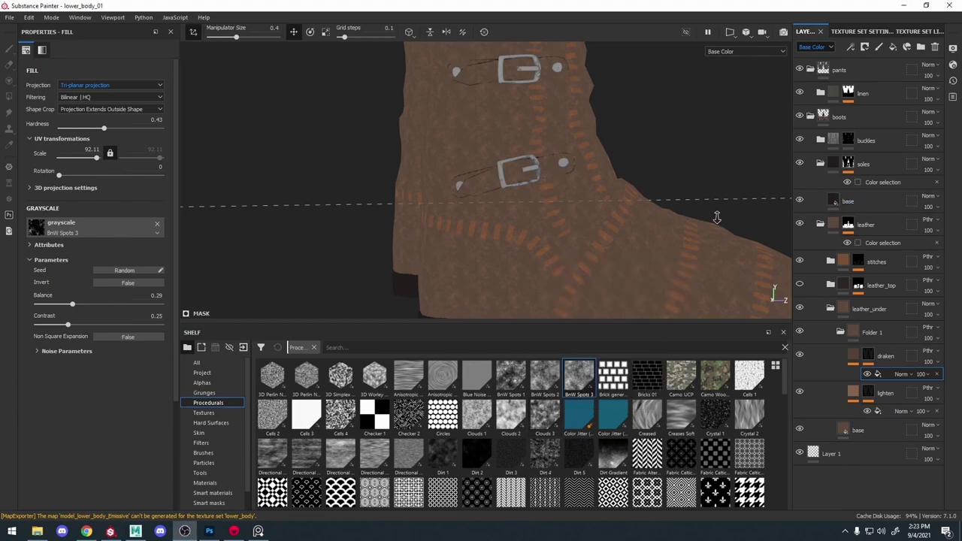
alt+right_drag(717, 217, 697, 165)
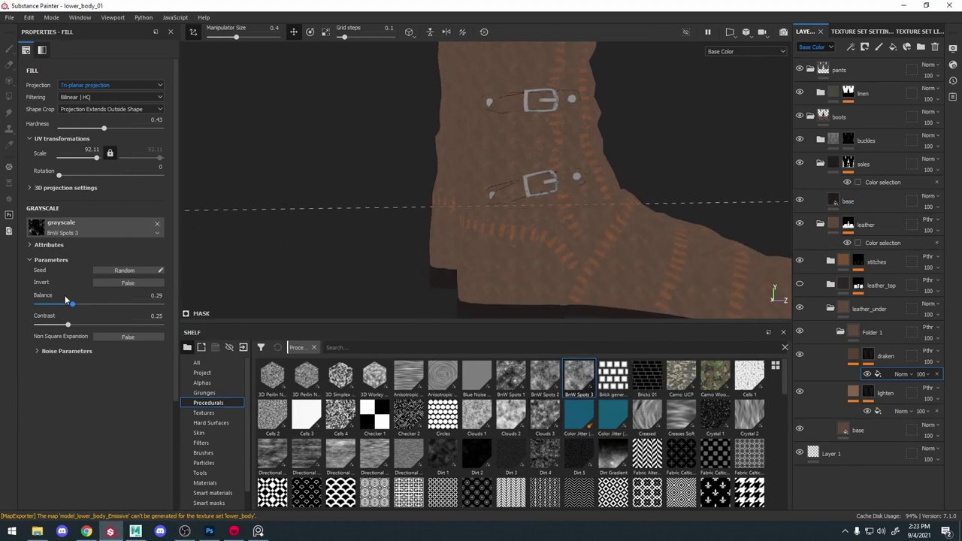
drag(74, 305, 93, 308)
drag(511, 422, 104, 229)
alt+right_drag(534, 147, 565, 191)
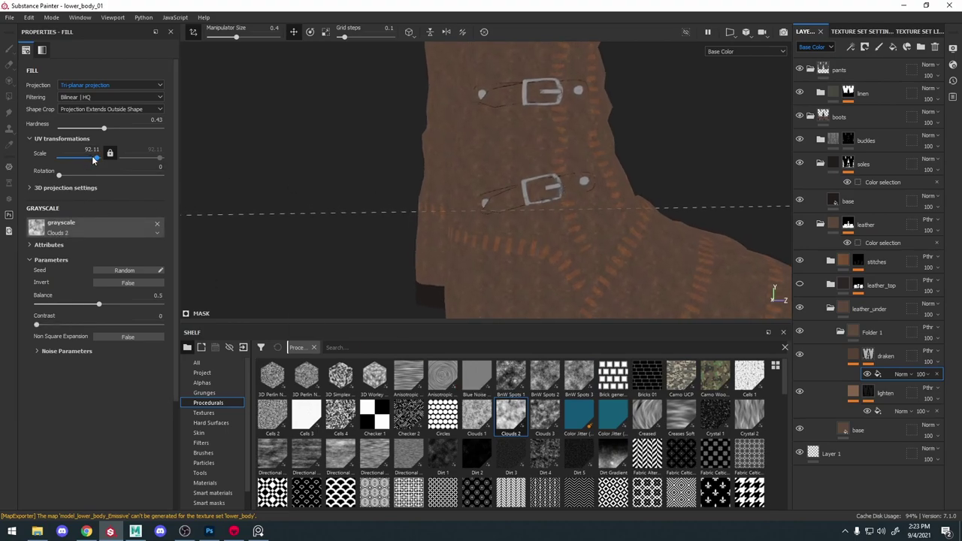
Set the Clouds 2 fill's scale to 22.29, balance to 0.69 and contrast to 0.5
drag(93, 158, 72, 158)
drag(99, 304, 146, 308)
drag(42, 297, 123, 301)
drag(79, 324, 99, 326)
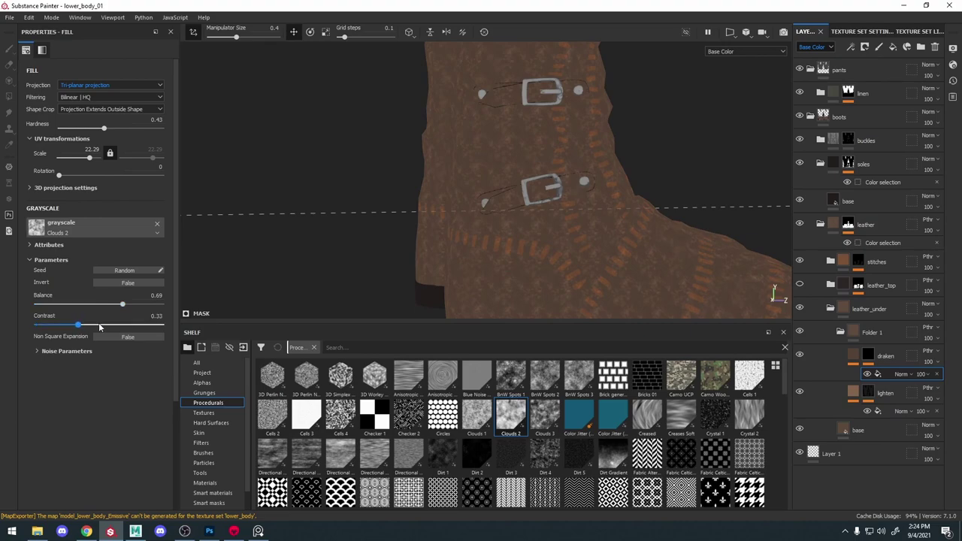
Preview the draken mask while setting its fill's balance to 0.33 and scale to 92.11, then return to the base color view
alt+click(866, 356)
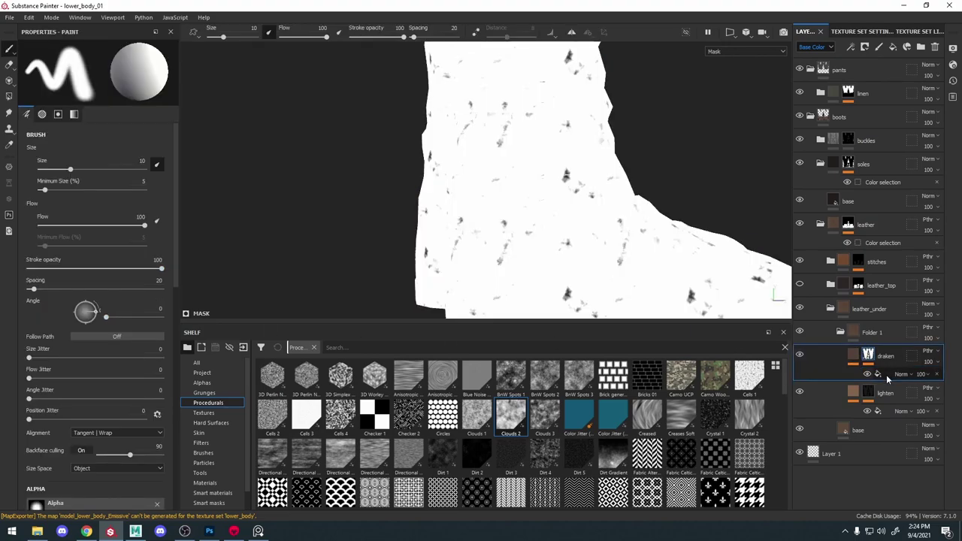
click(889, 374)
drag(122, 305, 78, 304)
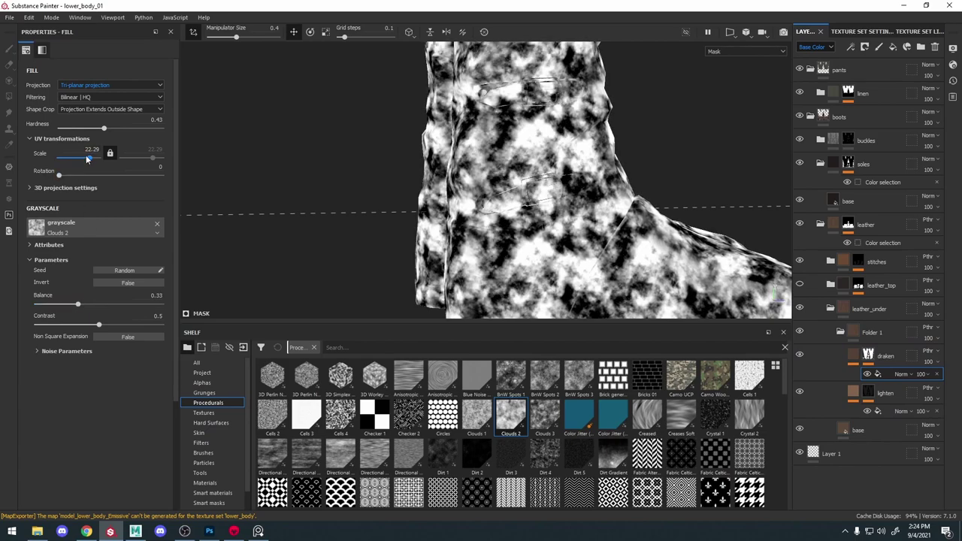
drag(89, 159, 96, 159)
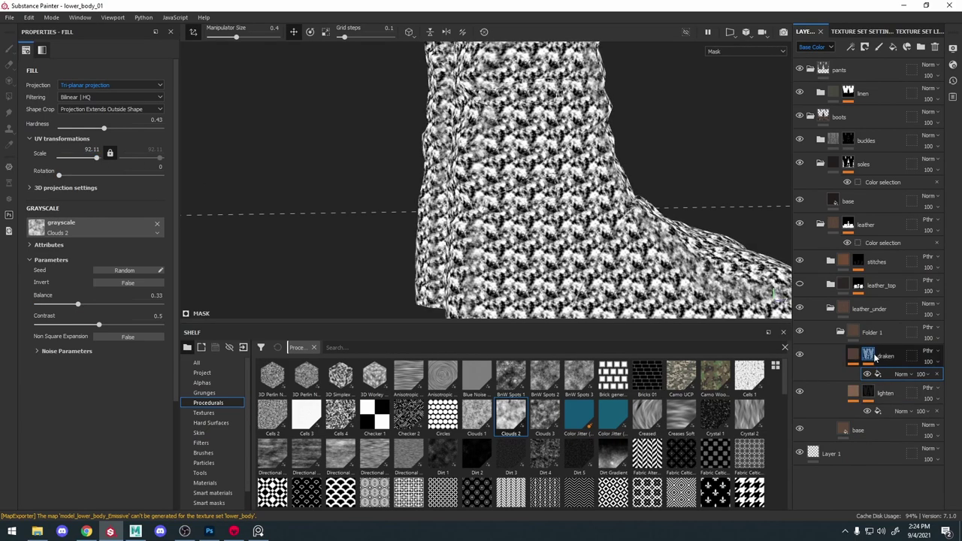
key(c)
Compare the boot with the draken layer hidden and shown, and inspect the leather in the material view
alt+right_drag(569, 223, 639, 269)
click(801, 356)
click(802, 357)
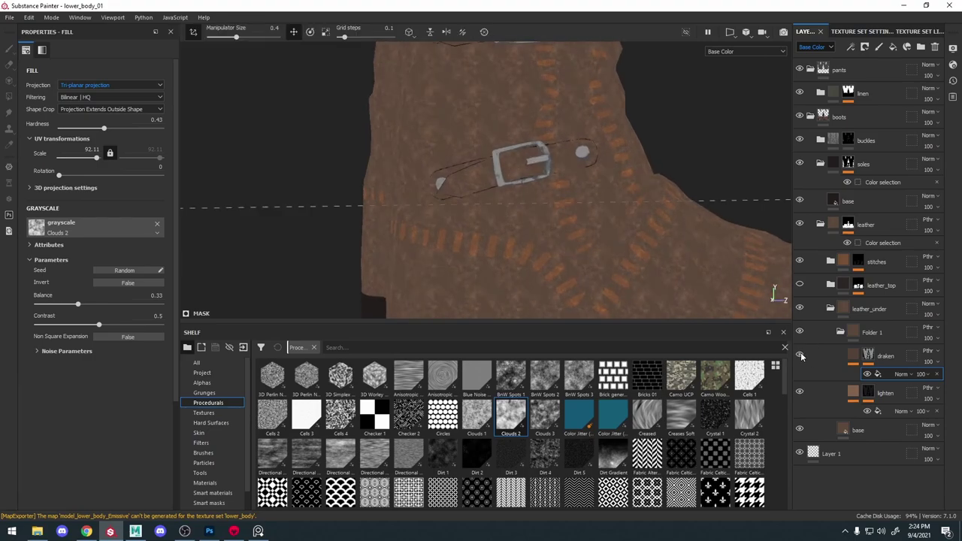
alt+right_drag(593, 210, 544, 175)
scroll(545, 175, down, 2)
key(m)
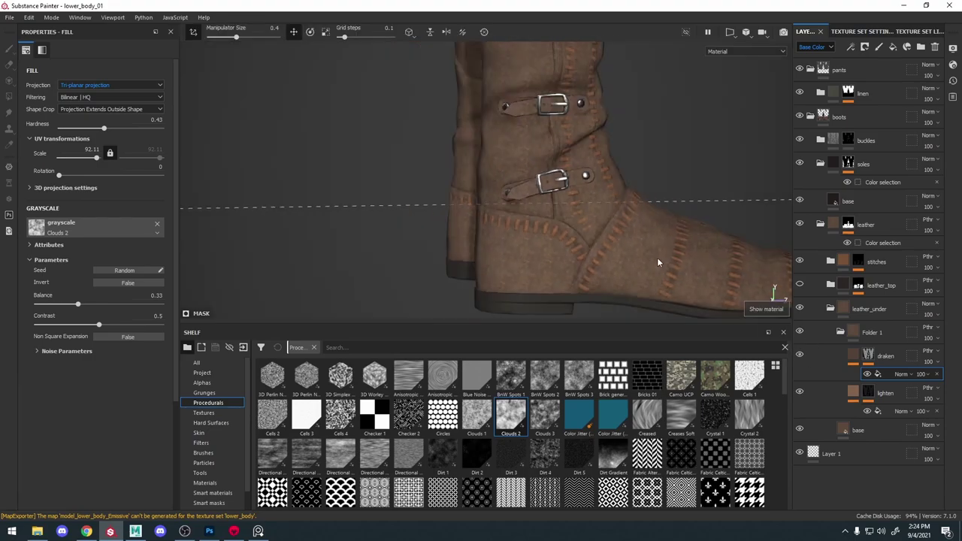
scroll(668, 242, up, 2)
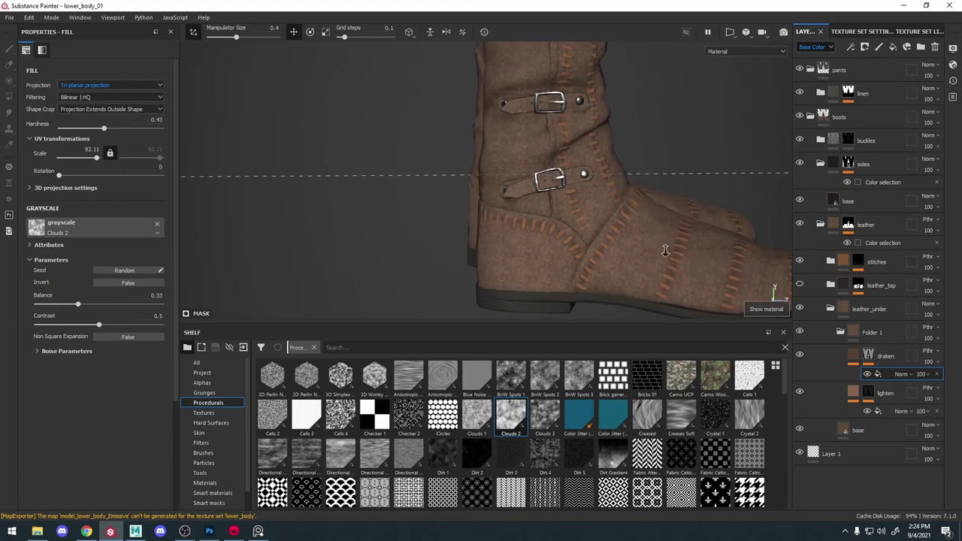
Set the contrast to 0.07 on the lighten mask's fill and to 0.41 on the draken mask's fill
click(885, 412)
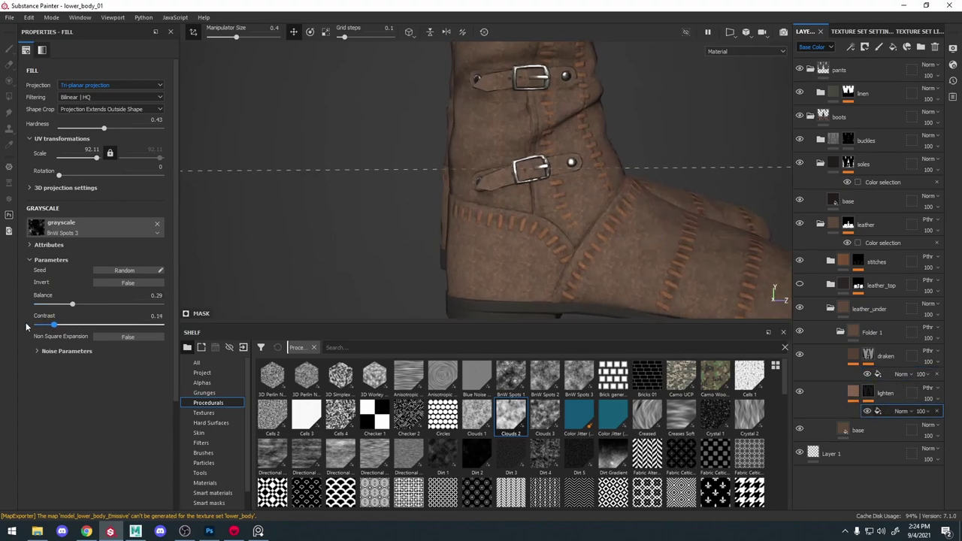
drag(36, 324, 11, 333)
click(899, 374)
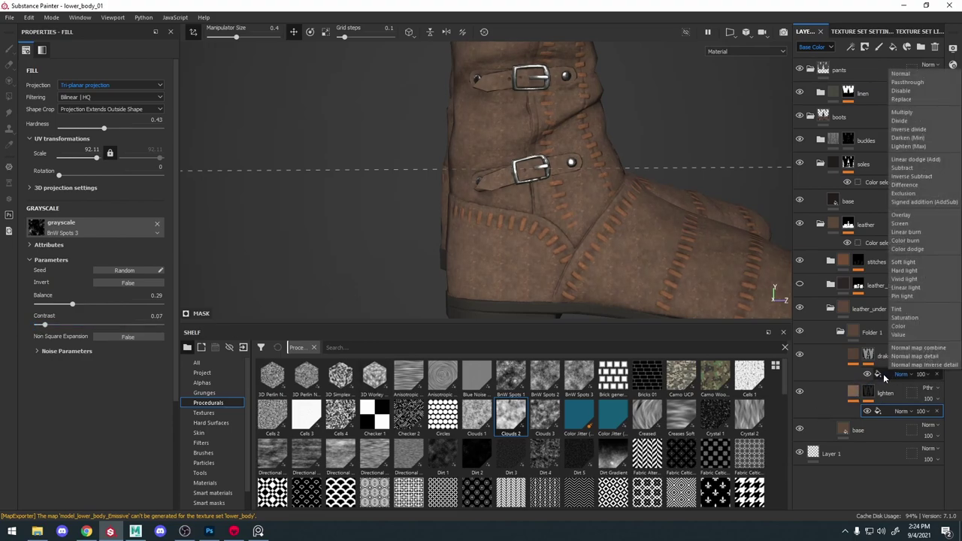
click(884, 378)
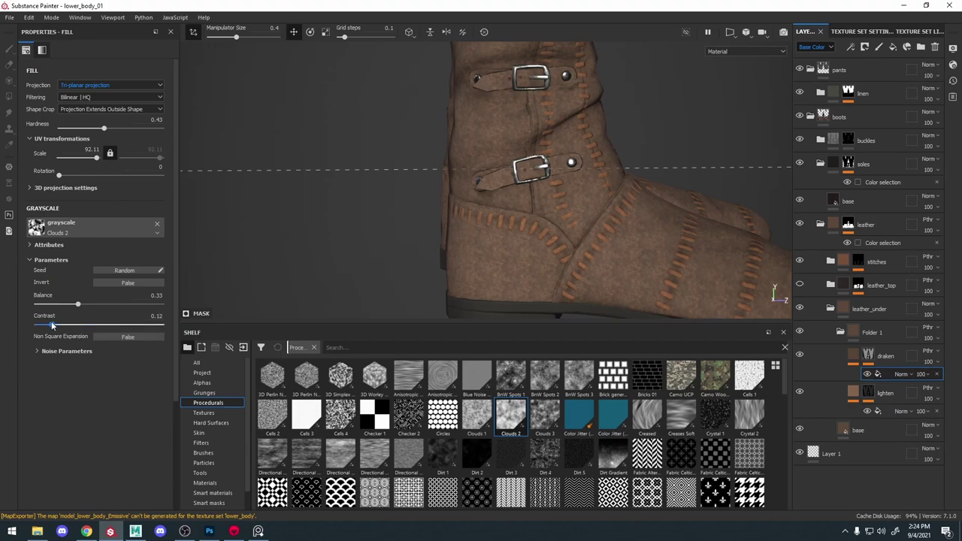
drag(1, 329, 312, 353)
drag(51, 325, 88, 329)
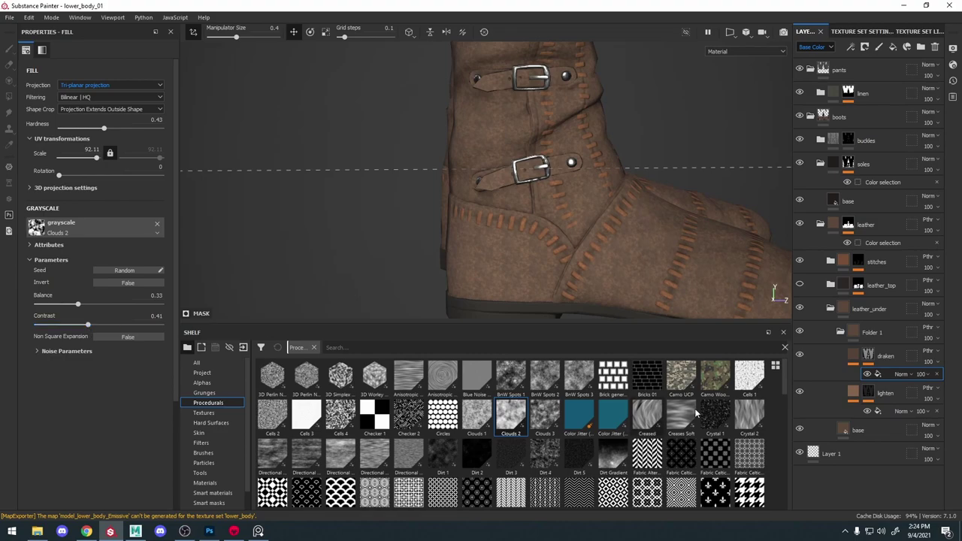
Set the saturation of the lighten layer's HSL Perceptive filter to 0.589
click(887, 412)
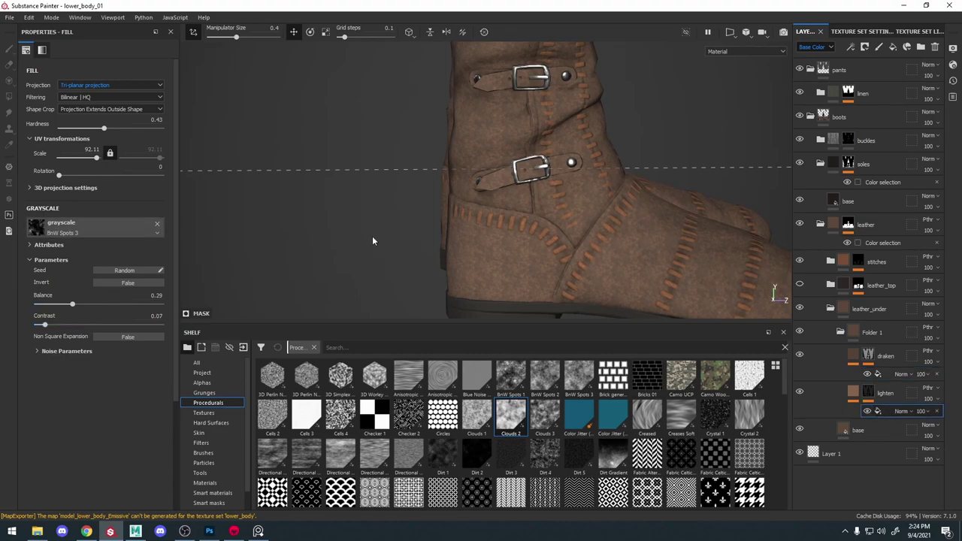
click(854, 392)
click(879, 412)
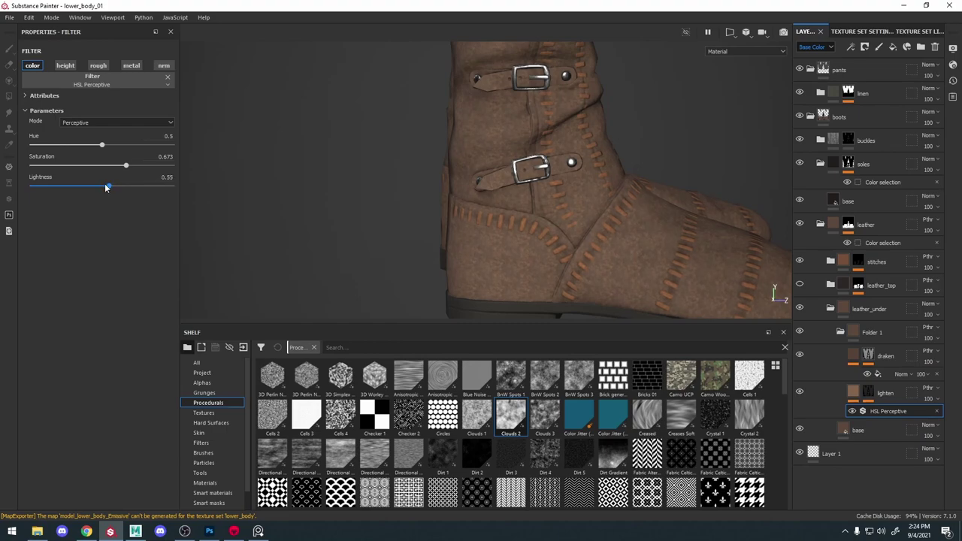
drag(126, 166, 114, 166)
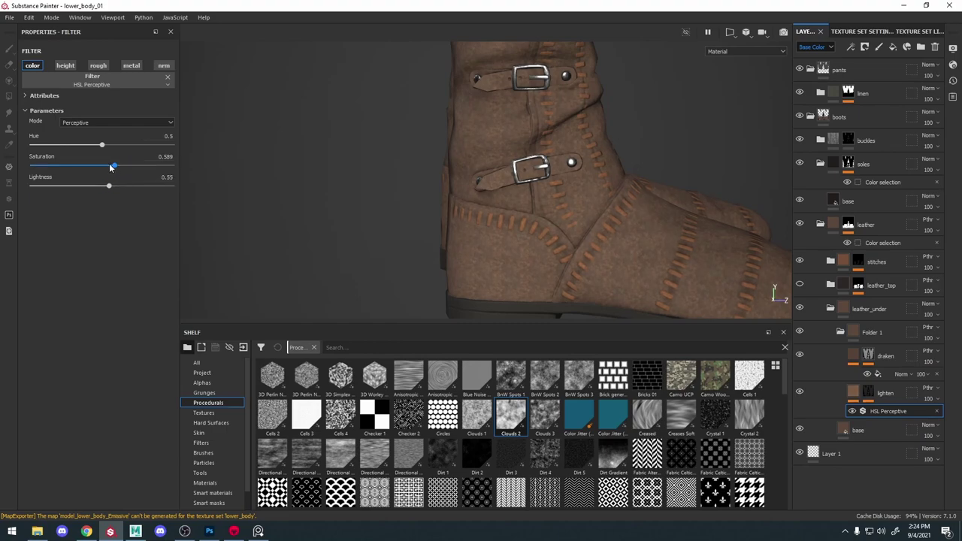
Inspect the whole under-leather in the material view, turn the leather_top folder's visibility back on and examine the layered boots
alt+drag(451, 177, 490, 179)
alt+right_drag(490, 179, 511, 62)
key(m)
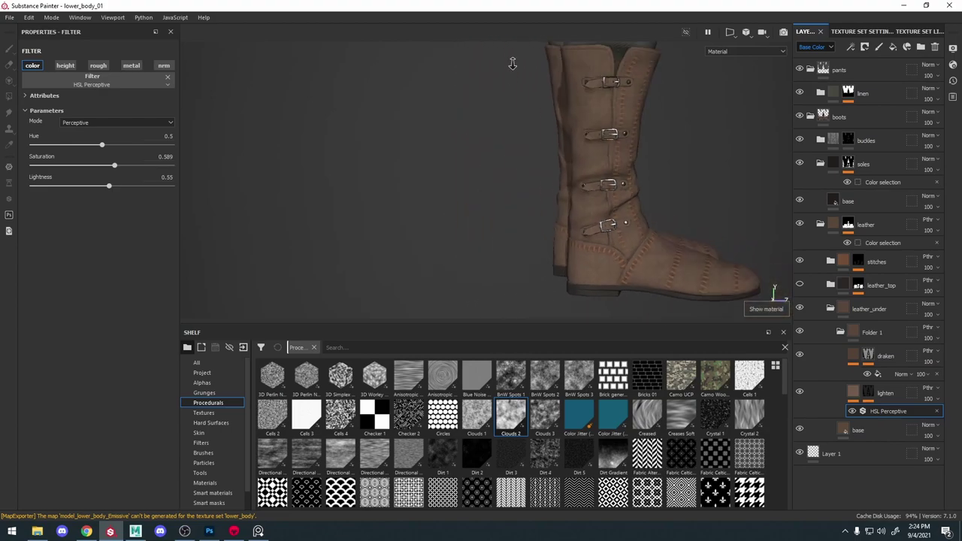
alt+middle_drag(680, 193, 629, 200)
alt+drag(629, 200, 606, 195)
mouse_move(612, 207)
shift+right_down()
mouse_move(775, 261)
mouse_move(695, 231)
shift+right_up()
alt+right_drag(695, 232, 663, 208)
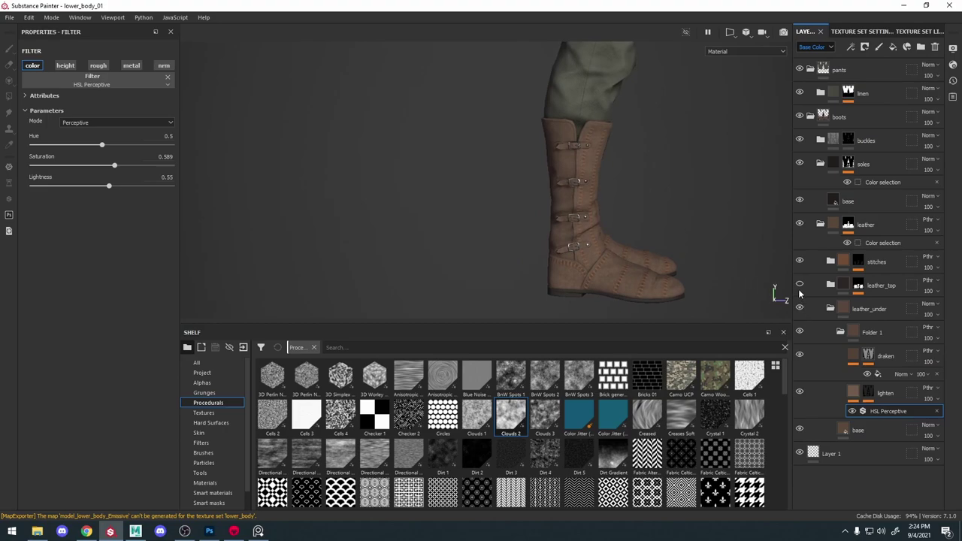
click(799, 286)
alt+right_drag(649, 280, 672, 303)
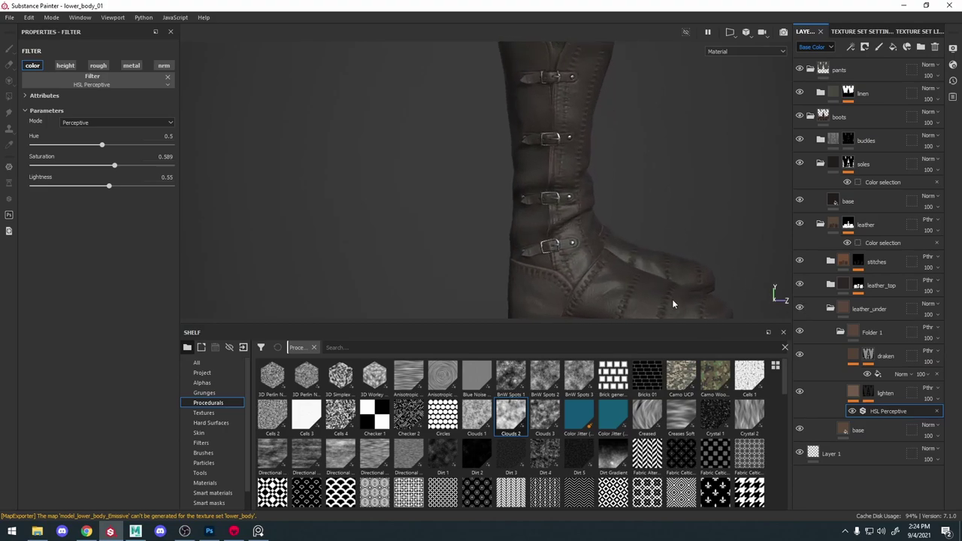
alt+middle_drag(673, 303, 637, 260)
alt+right_drag(638, 260, 673, 283)
Collapse the leather_under folder and examine the leather_top folder's mask on the boots
click(831, 309)
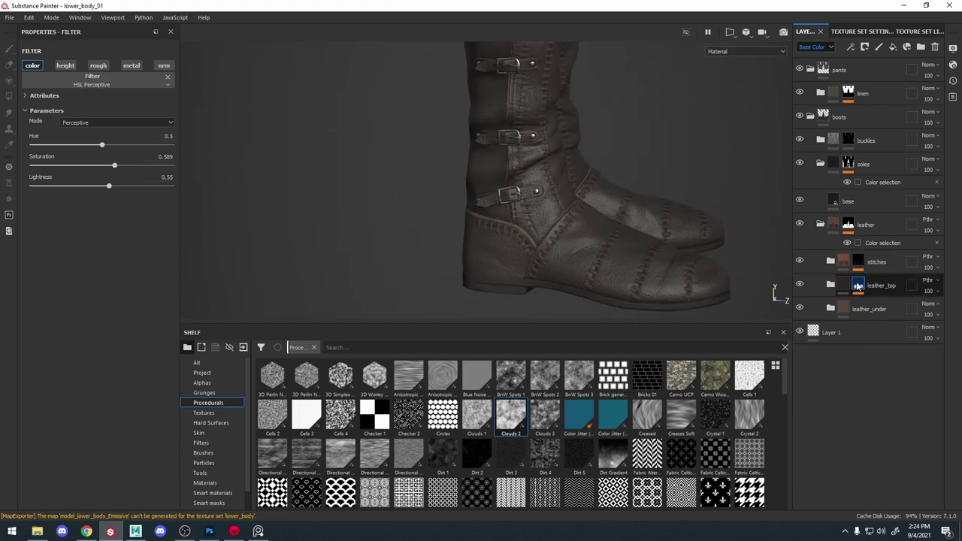
click(857, 286)
alt+click(859, 284)
alt+right_drag(552, 215, 598, 250)
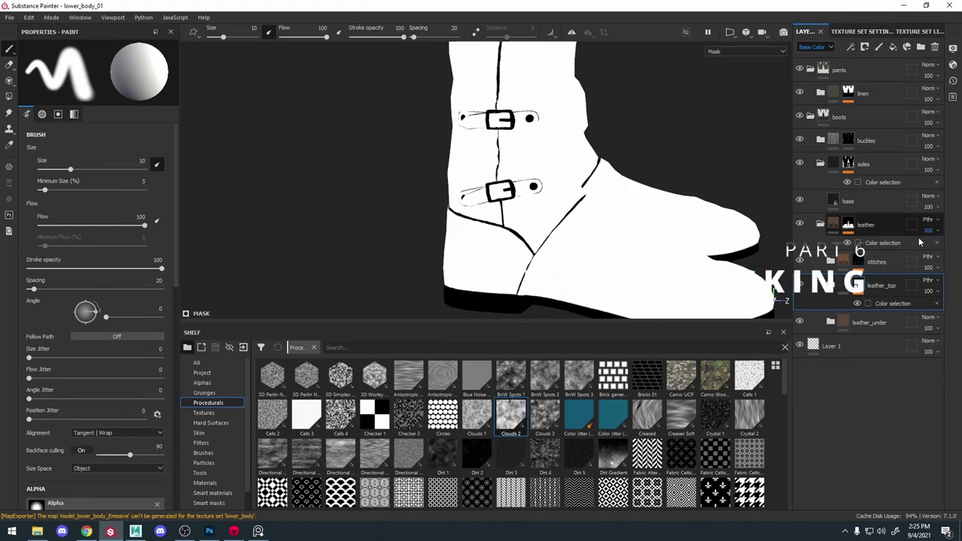
right_click(886, 290)
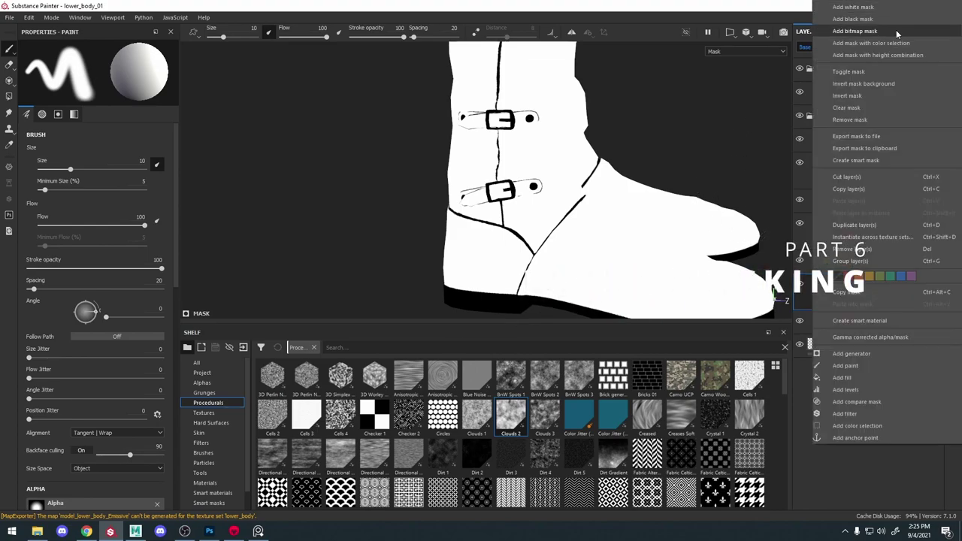
click(754, 272)
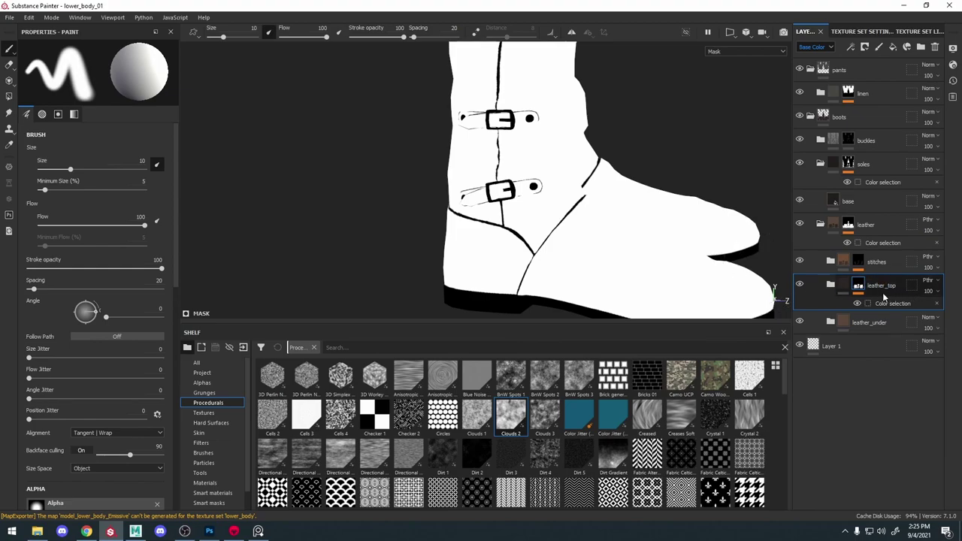
Group the leather_top folder inside a parent folder named leather_top and rename the inner masked folder id_mask
click(830, 286)
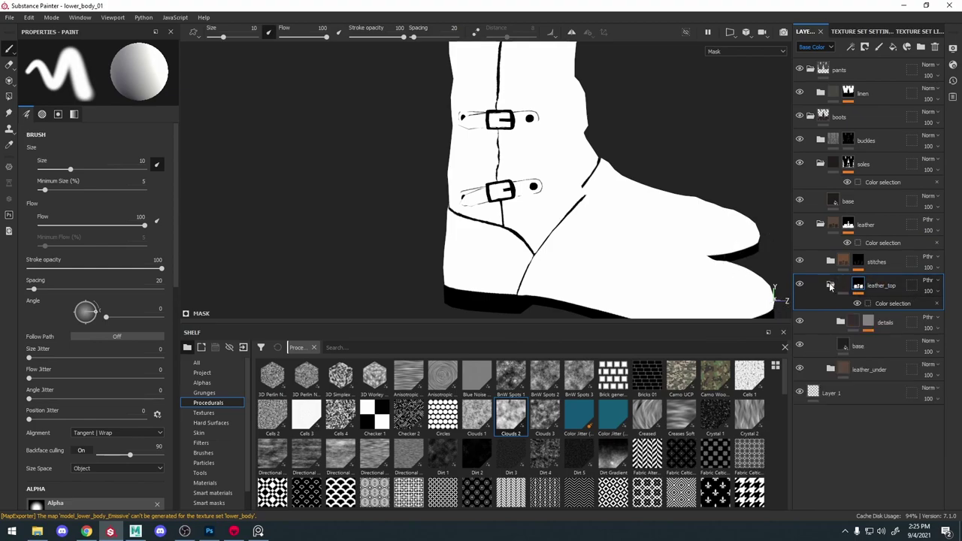
click(830, 286)
key(ctrl+g)
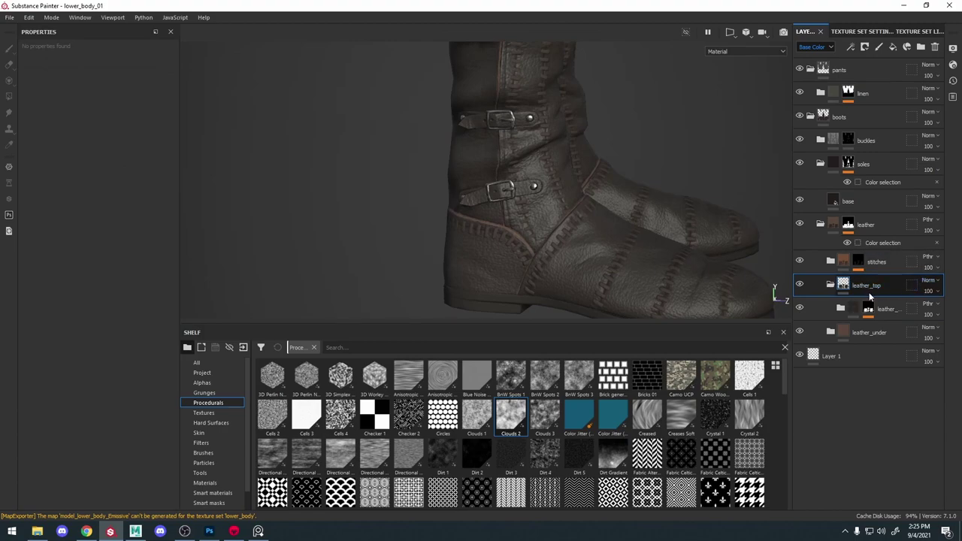
double_click(892, 309)
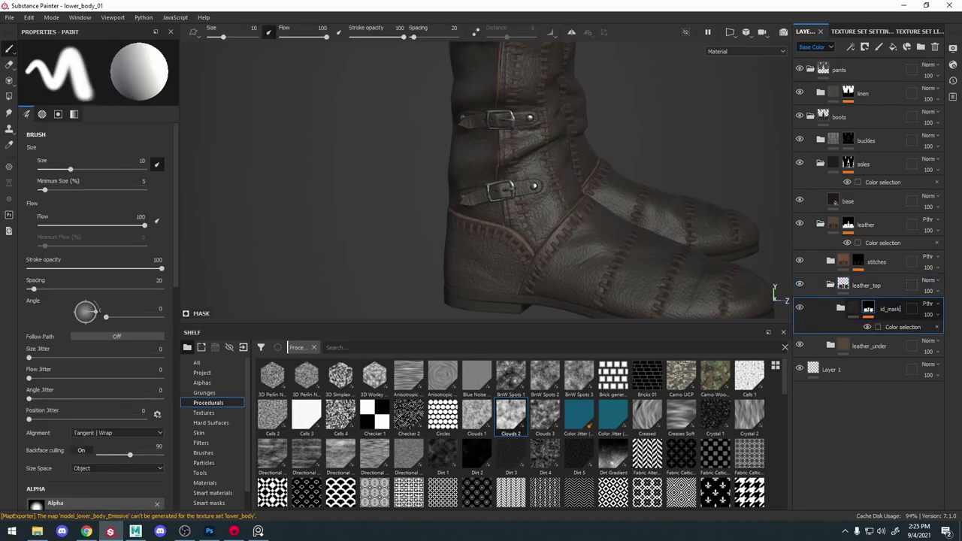
Apply the Edges Strong smart mask to the outer leather_top folder
click(866, 287)
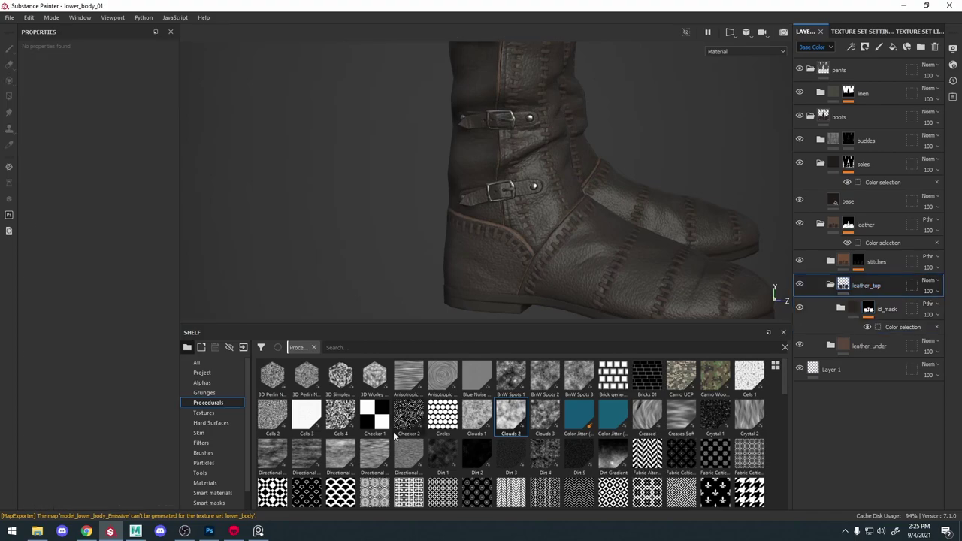
scroll(202, 479, down, 1)
click(218, 492)
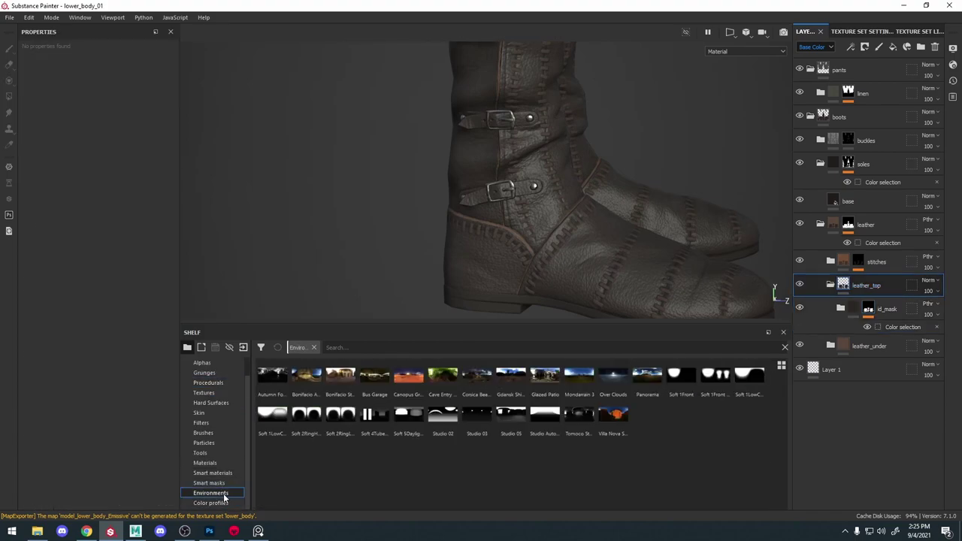
click(221, 483)
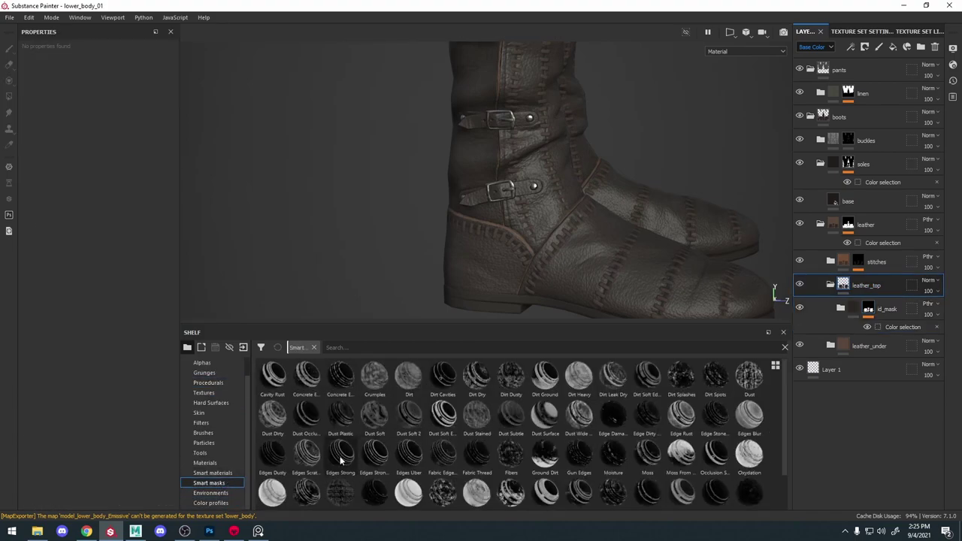
drag(863, 292, 864, 288)
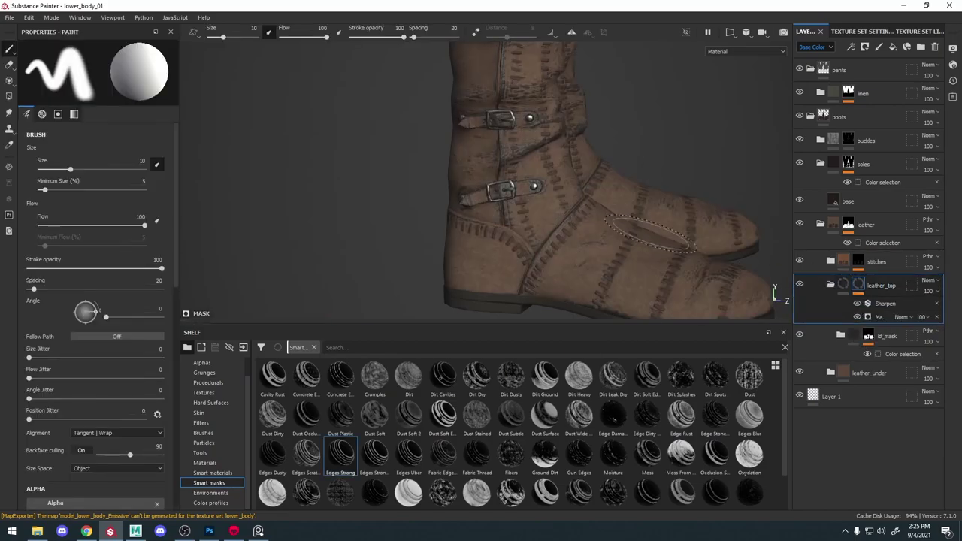
Invert the Mask Editor generator on the leather_top folder's mask and check the boots
alt+right_drag(629, 242, 636, 242)
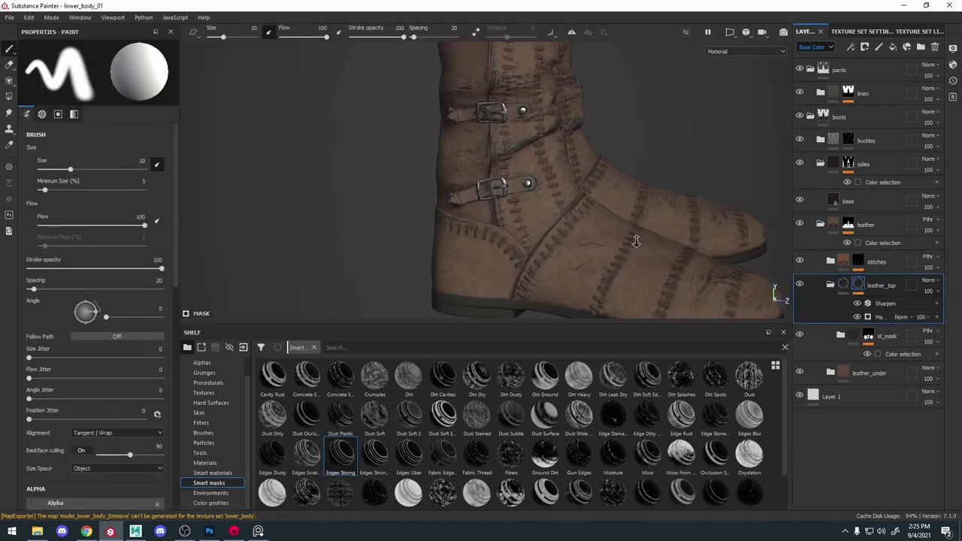
click(869, 315)
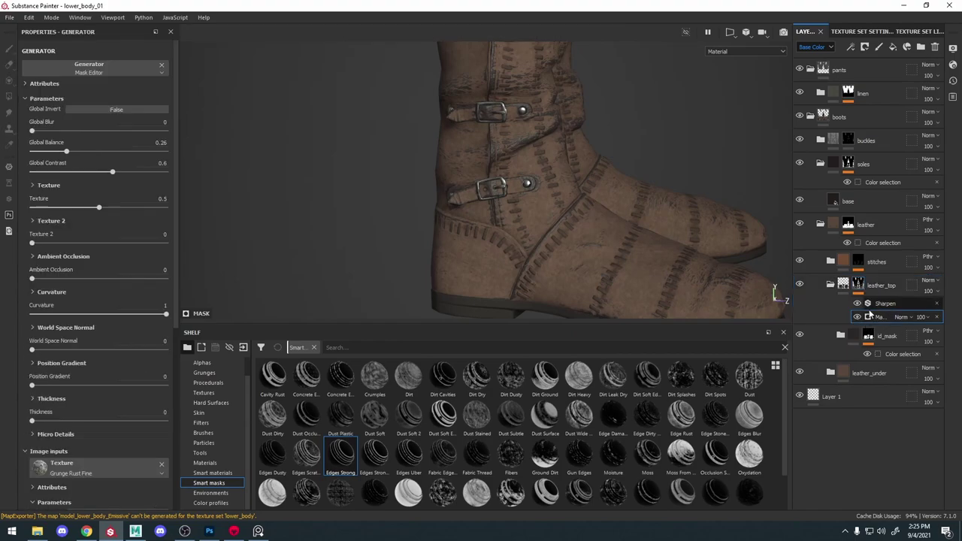
click(105, 109)
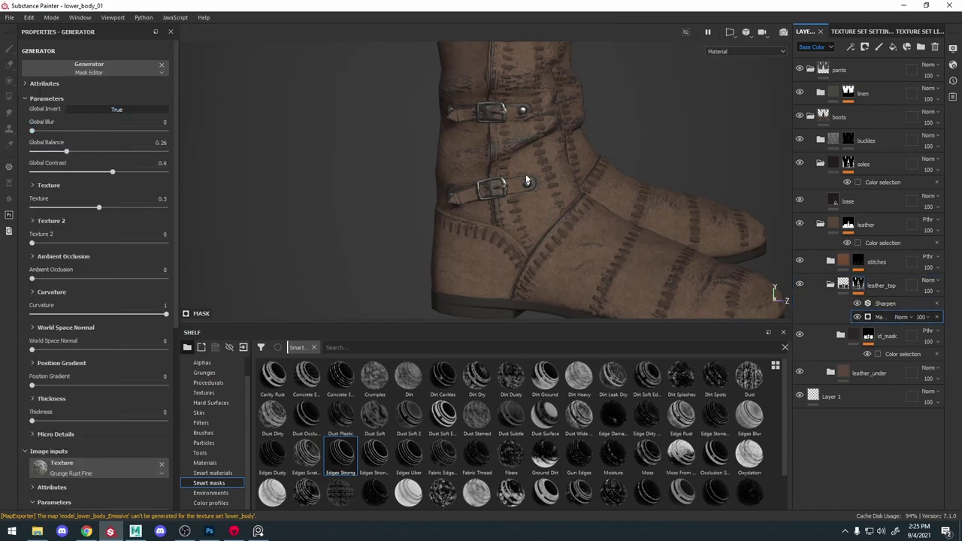
alt+drag(582, 241, 554, 227)
alt+right_drag(554, 227, 662, 292)
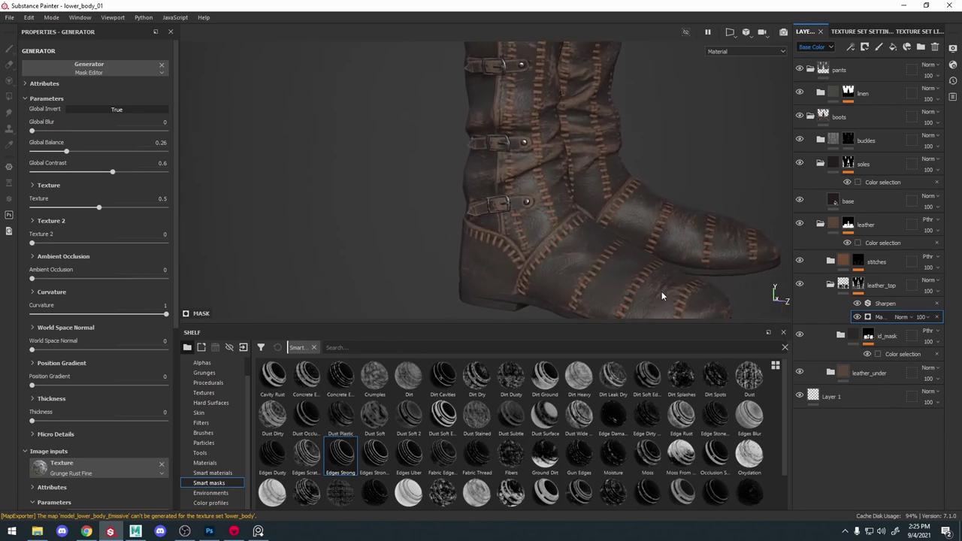
scroll(605, 261, up, 1)
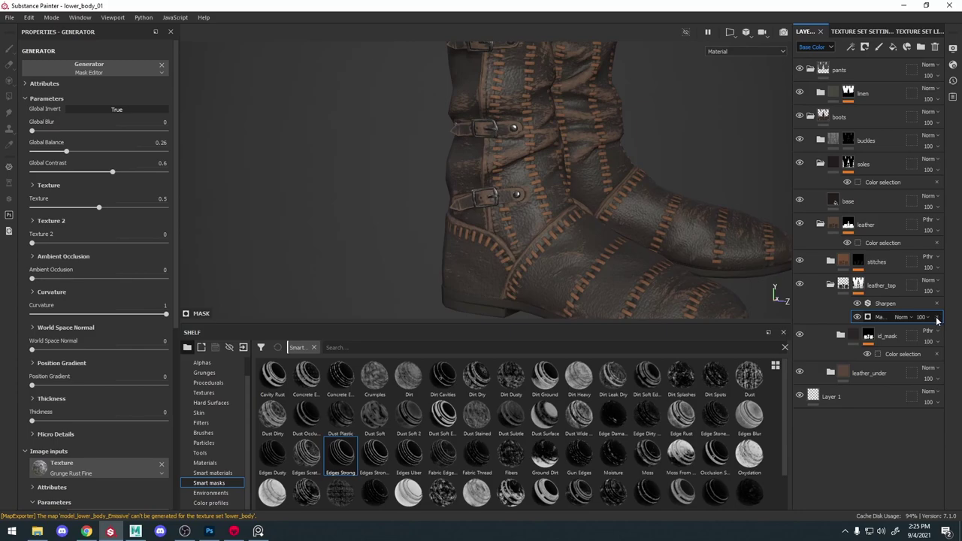
alt+drag(529, 238, 547, 183)
scroll(548, 183, down, 4)
scroll(548, 183, up, 3)
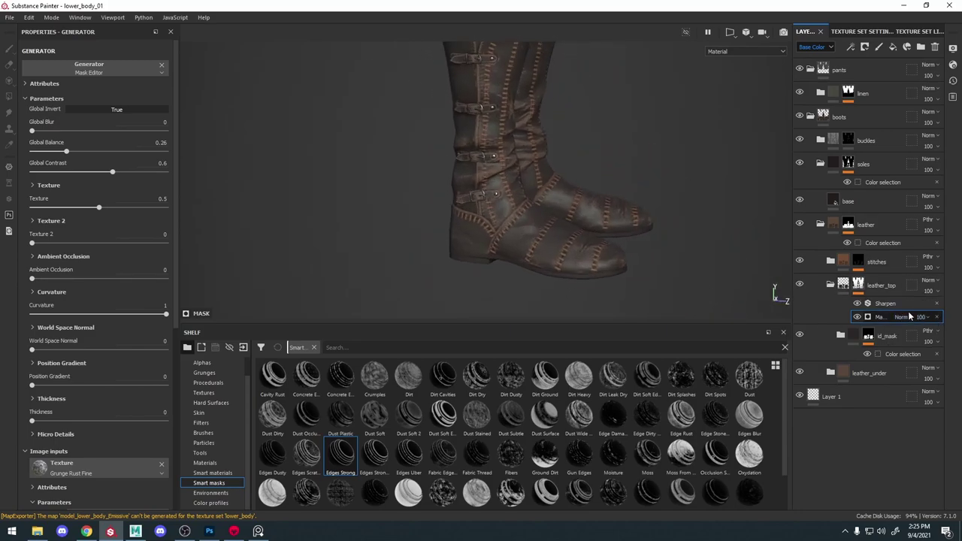
scroll(594, 197, up, 2)
Check the detail layers inside leather_top's id_mask folder and widen the layer stack
click(829, 286)
click(830, 285)
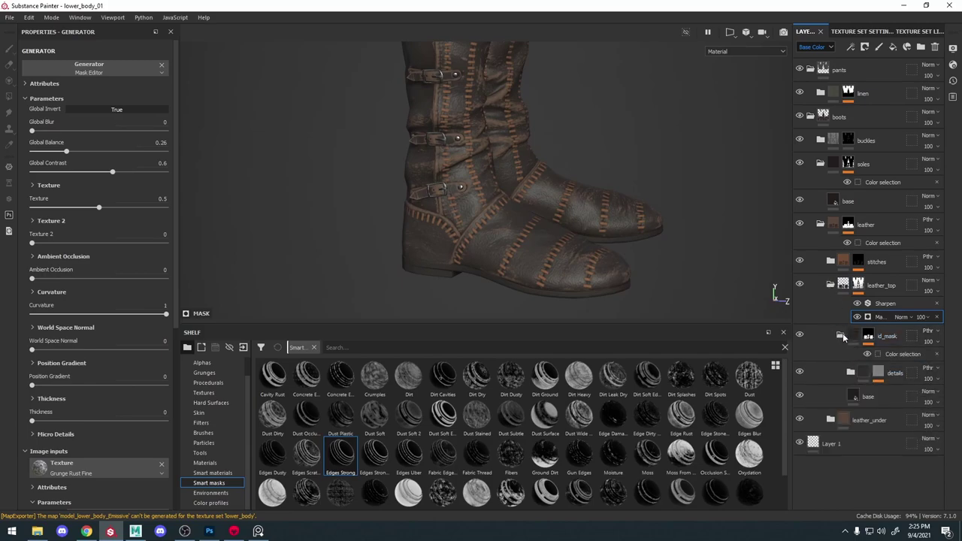
click(850, 373)
scroll(874, 394, down, 1)
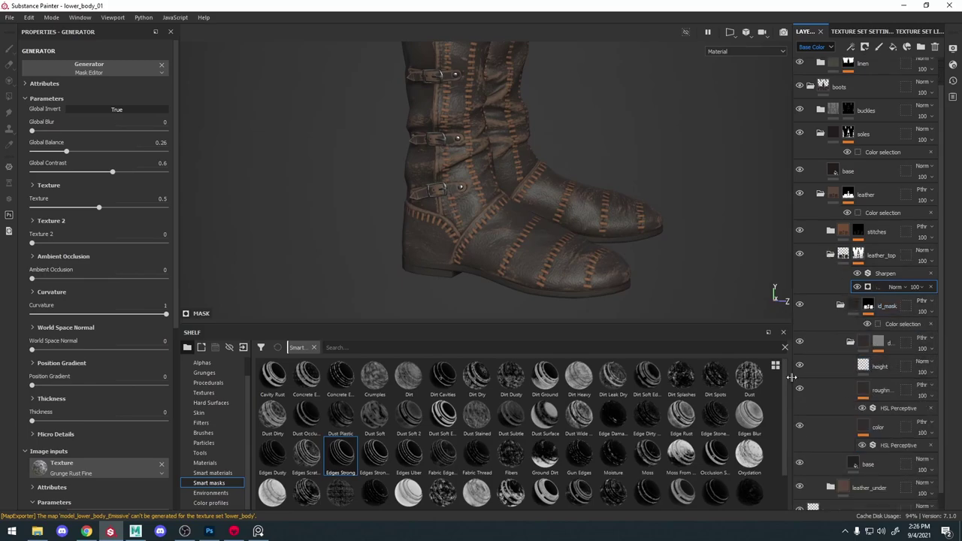
drag(791, 372, 723, 371)
scroll(791, 257, down, 1)
click(760, 234)
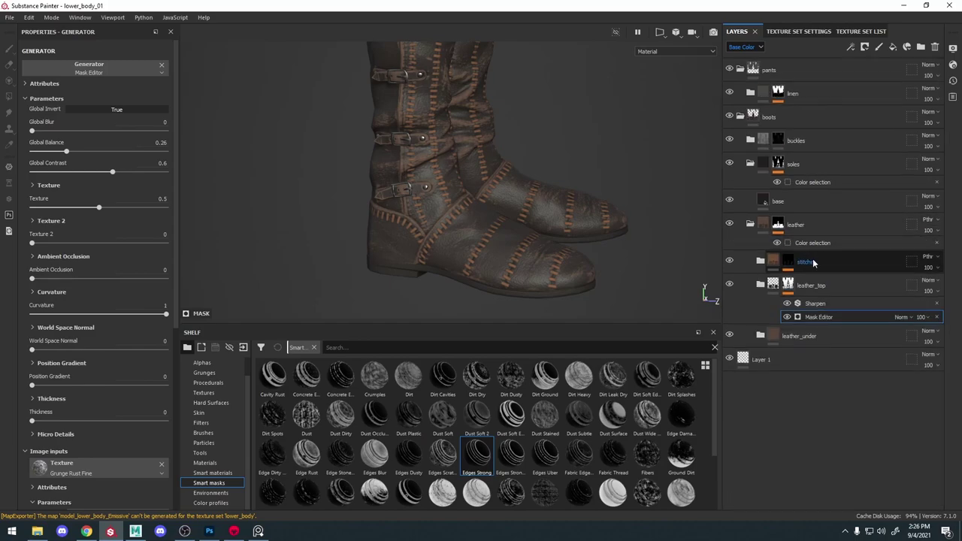
Open the stitches folder and delete its rough layer
click(813, 284)
click(812, 263)
click(787, 261)
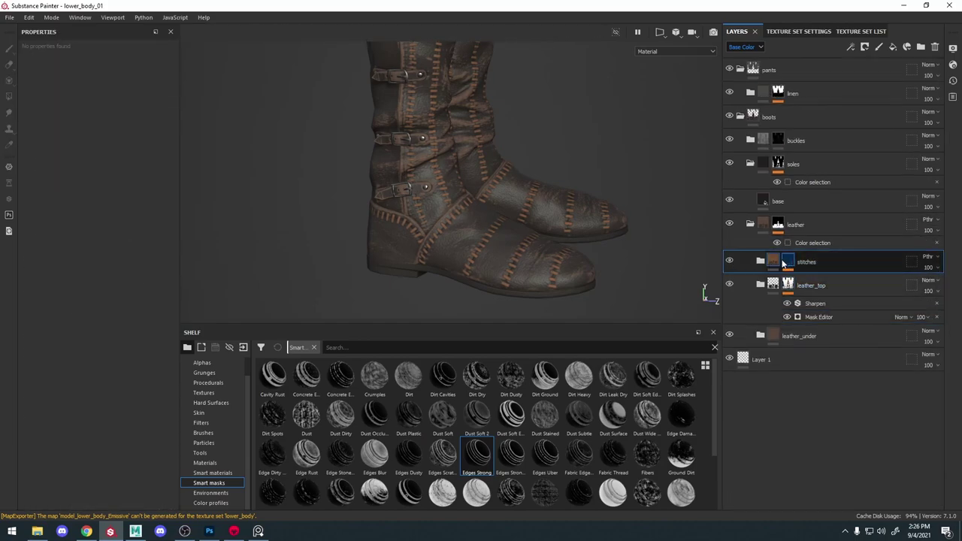
click(761, 262)
click(805, 300)
click(806, 333)
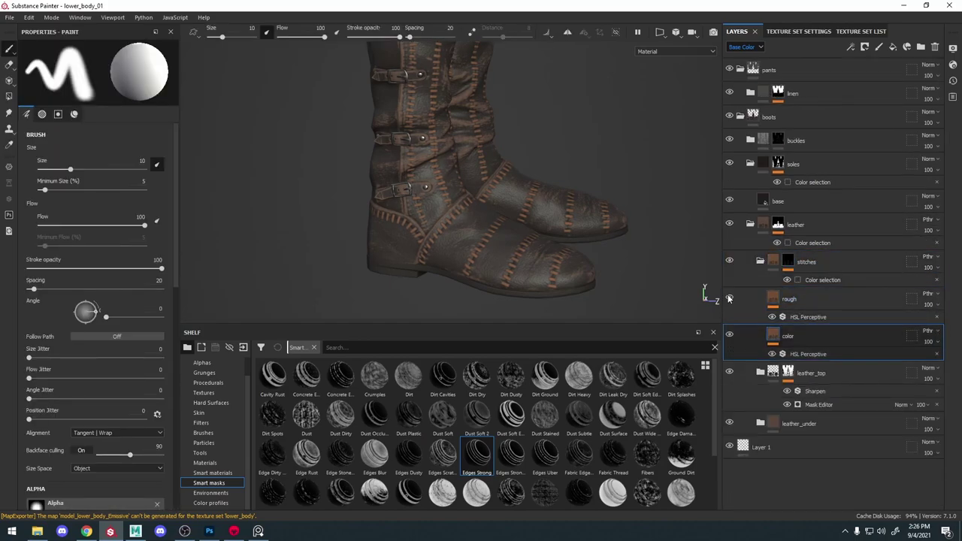
click(793, 299)
click(937, 317)
key(Delete)
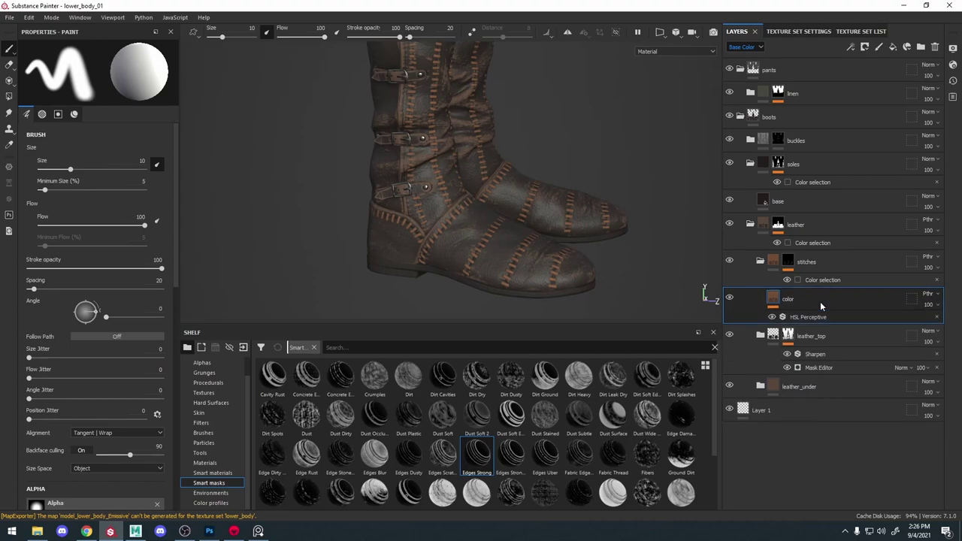
Add a fill layer above color in the stitches folder and sample a dark brown-grey from the boot as its base color
click(825, 266)
click(893, 47)
drag(790, 264, 798, 293)
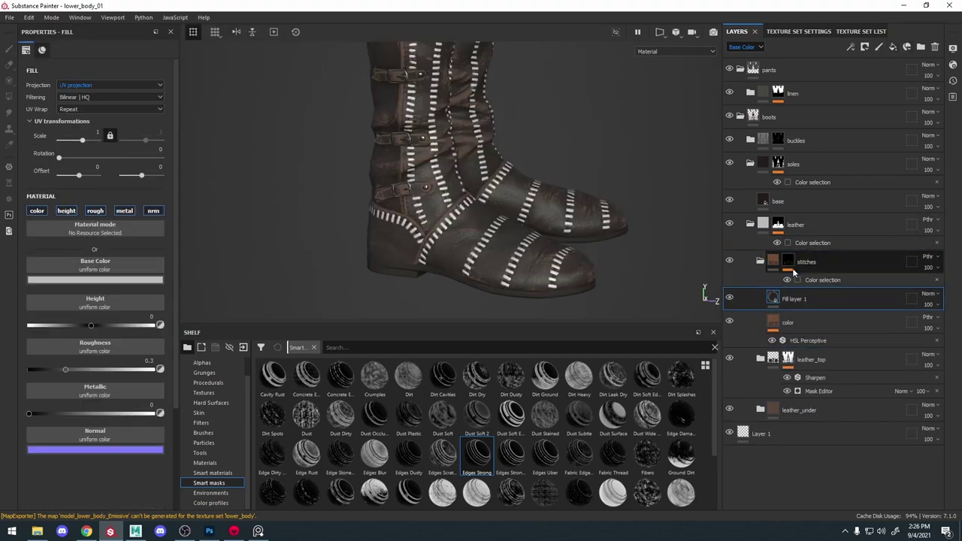
scroll(472, 241, up, 3)
click(125, 281)
drag(173, 293, 431, 249)
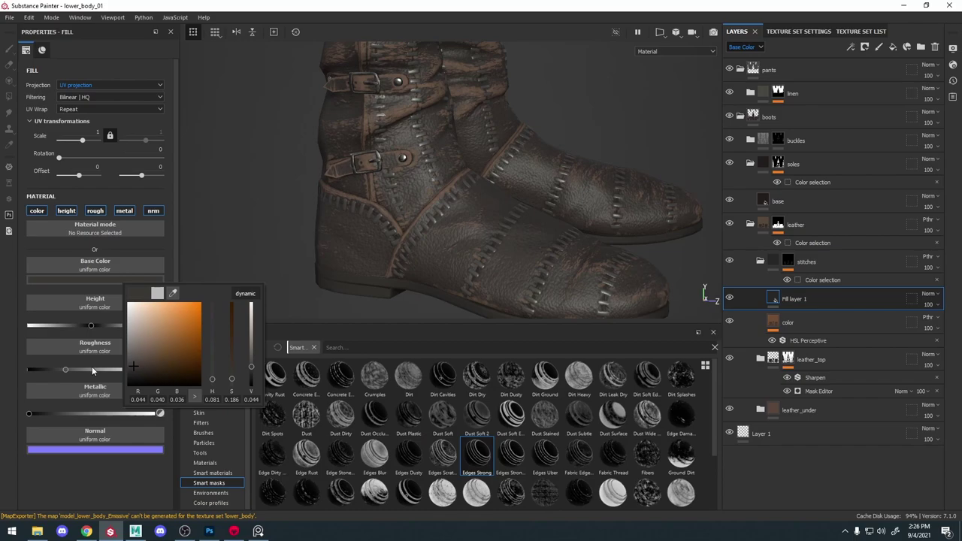
Raise the roughness of the stitches fill layer to about 0.93
drag(93, 369, 145, 370)
scroll(487, 178, down, 3)
alt+drag(487, 178, 469, 254)
scroll(469, 256, up, 3)
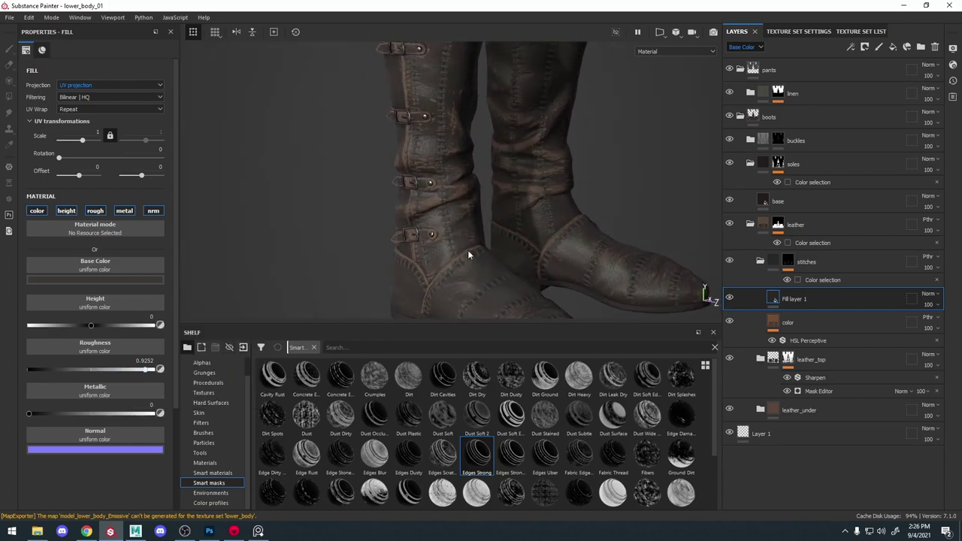
Raise the height of the stitches fill layer to about 0.04
scroll(469, 254, down, 3)
alt+drag(323, 102, 405, 105)
scroll(406, 105, down, 2)
scroll(406, 226, up, 4)
mouse_move(90, 325)
mouse_down()
mouse_move(146, 326)
mouse_move(27, 326)
mouse_move(96, 326)
mouse_up()
scroll(492, 279, up, 2)
scroll(488, 239, down, 4)
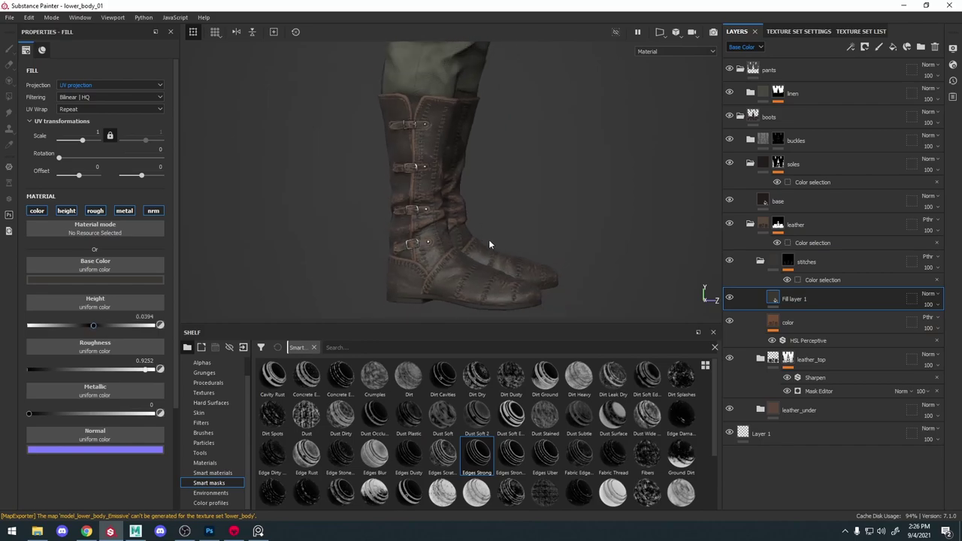
alt+middle_drag(475, 280, 460, 227)
scroll(461, 227, up, 3)
Select the Mask Editor on leather_top's mask and set its Global Balance to 0.07
click(805, 329)
scroll(470, 225, up, 2)
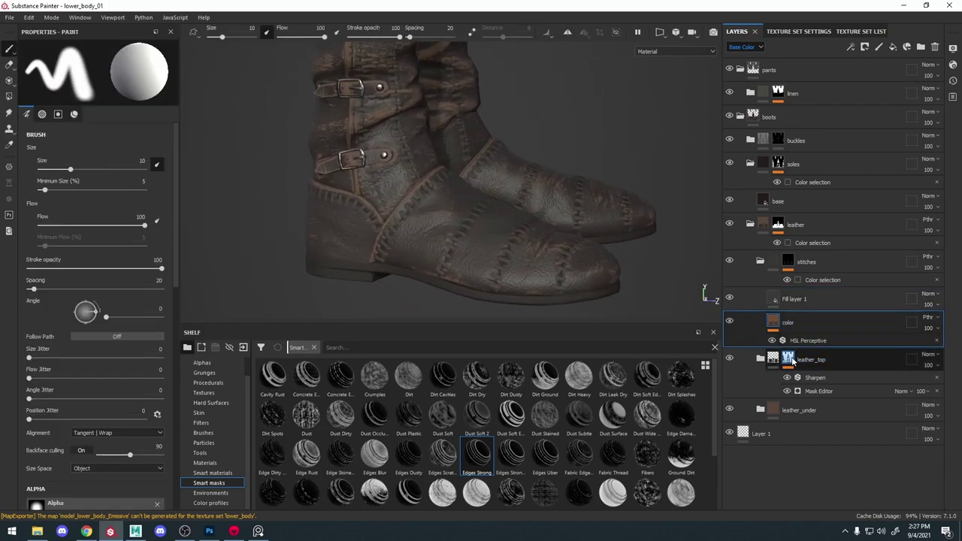
alt+click(788, 359)
click(830, 392)
key(m)
scroll(535, 248, down, 4)
alt+middle_drag(547, 154, 557, 242)
scroll(558, 242, down, 4)
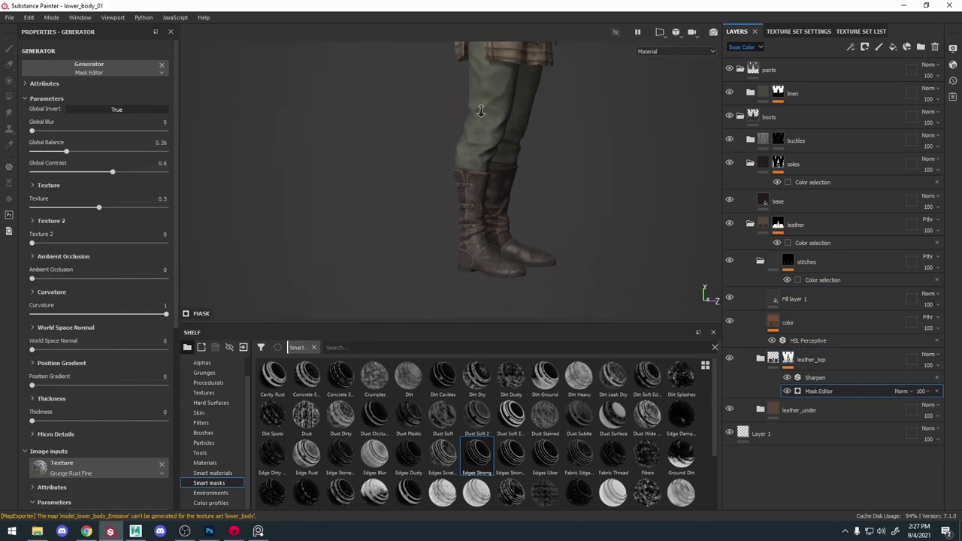
alt+middle_drag(530, 184, 527, 246)
alt+drag(527, 246, 591, 191)
alt+middle_drag(591, 191, 568, 135)
scroll(561, 262, up, 4)
scroll(561, 267, up, 2)
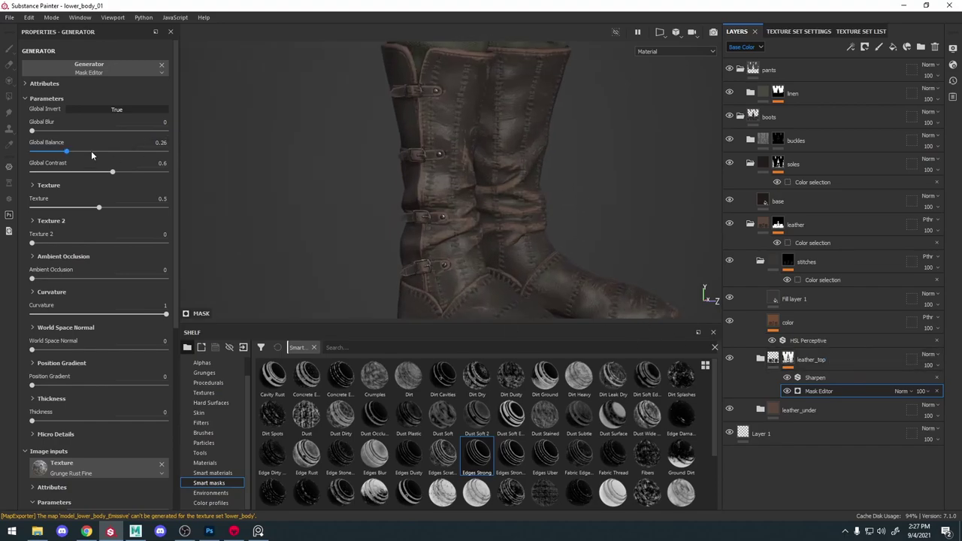
drag(88, 152, 41, 153)
Set the leather_top Mask Editor's Global Contrast to 0.28 and Global Balance to 0.02
alt+middle_drag(445, 212, 435, 133)
alt+drag(434, 133, 506, 180)
scroll(507, 180, up, 4)
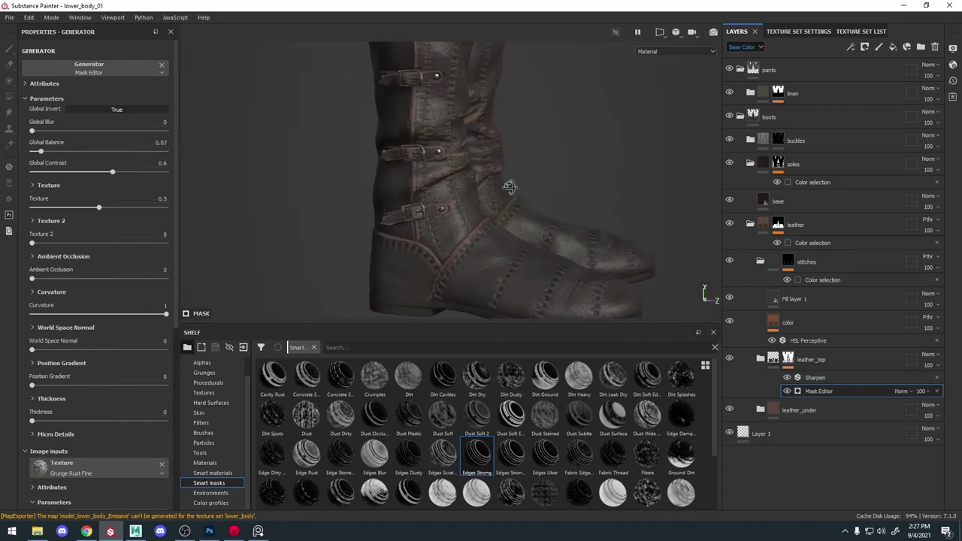
alt+middle_drag(443, 233, 492, 181)
scroll(492, 181, up, 5)
drag(113, 172, 35, 154)
scroll(356, 106, down, 6)
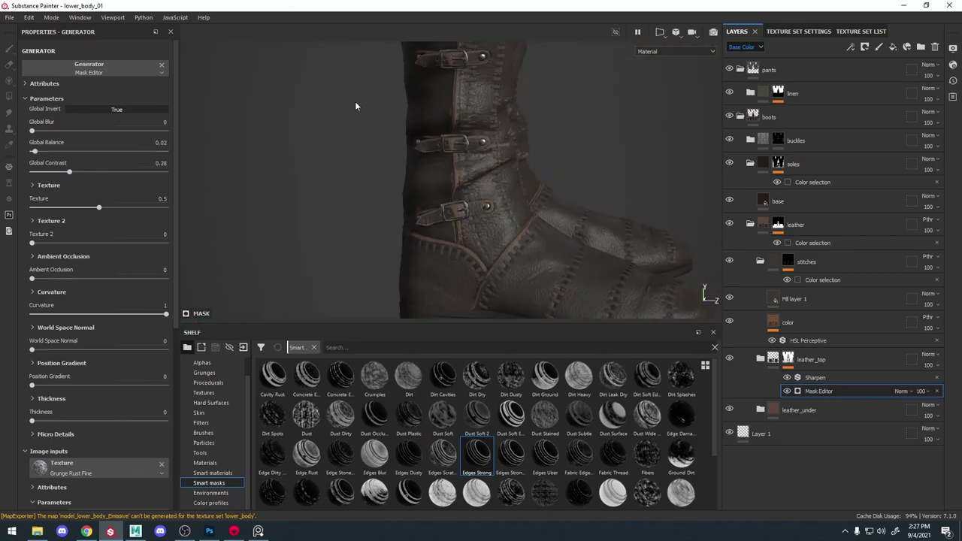
Remove the Mask Editor and Sharpen effects from the leather_top mask
alt+middle_drag(470, 124, 481, 195)
shift+right_drag(481, 195, 445, 123)
scroll(458, 126, up, 5)
alt+middle_drag(496, 308, 508, 117)
scroll(507, 116, down, 1)
click(936, 391)
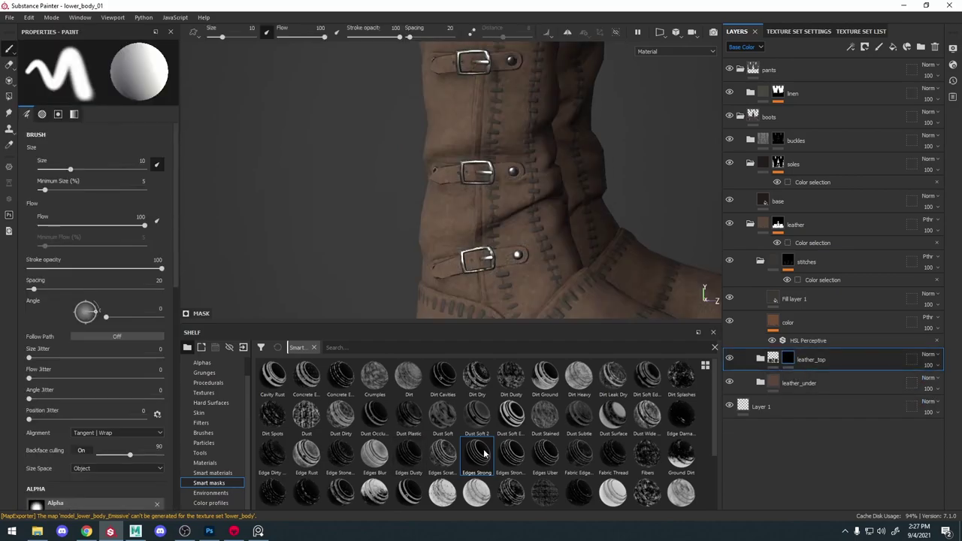
Apply the curvature-based strong edges smart mask to leather_top and invert its generator
drag(813, 360, 813, 359)
click(817, 378)
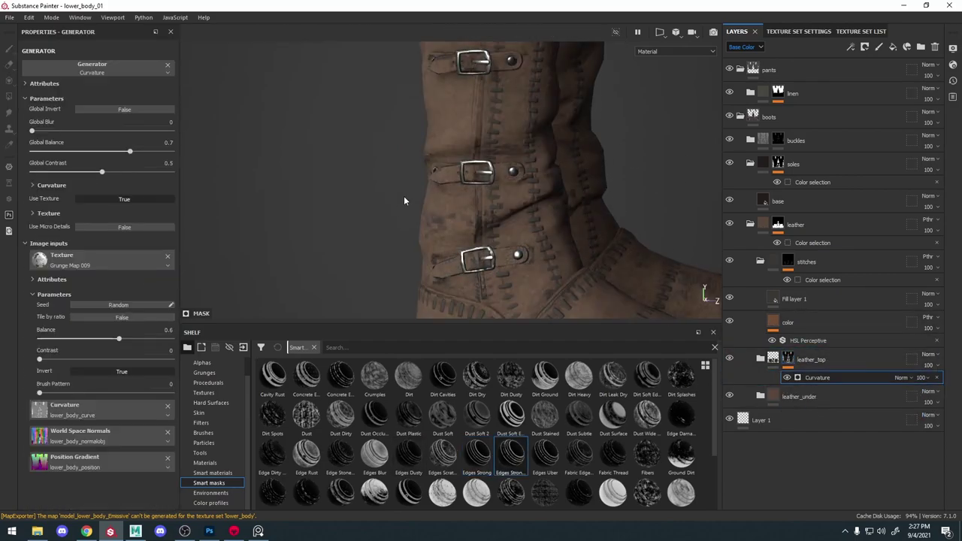
click(117, 110)
alt+right_drag(475, 191, 456, 129)
alt+drag(456, 130, 462, 142)
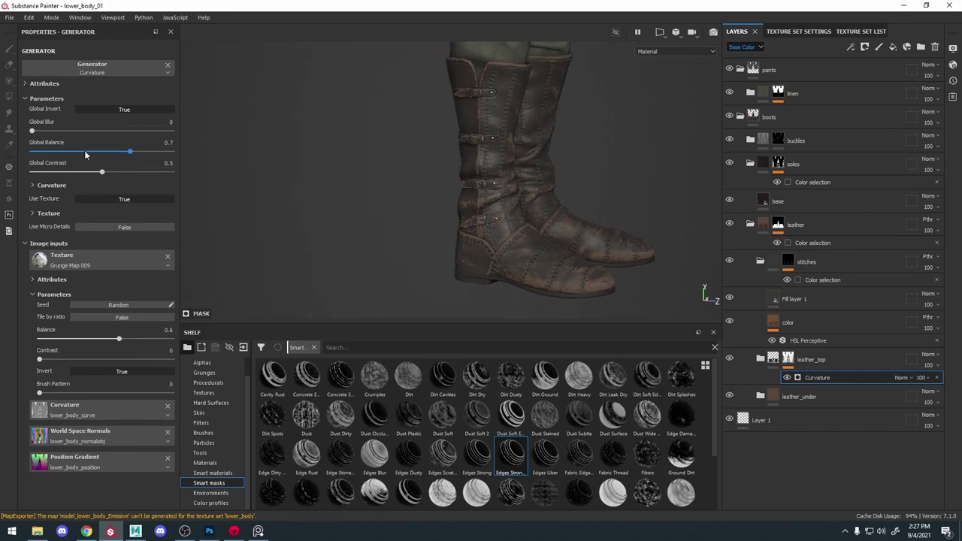
Set the Curvature generator's Global Balance to 0.6 and Global Contrast to 0.73
drag(150, 152, 80, 152)
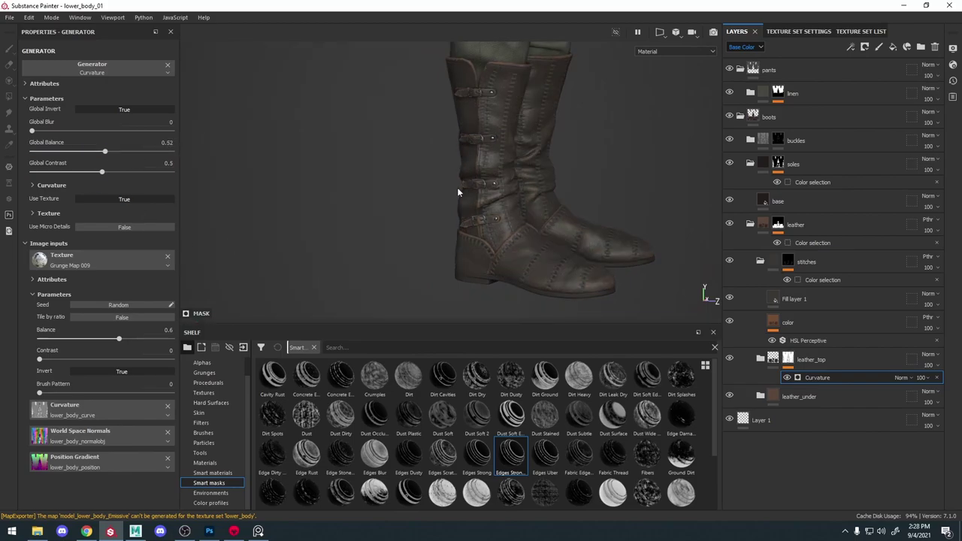
scroll(458, 192, up, 5)
alt+drag(421, 188, 466, 214)
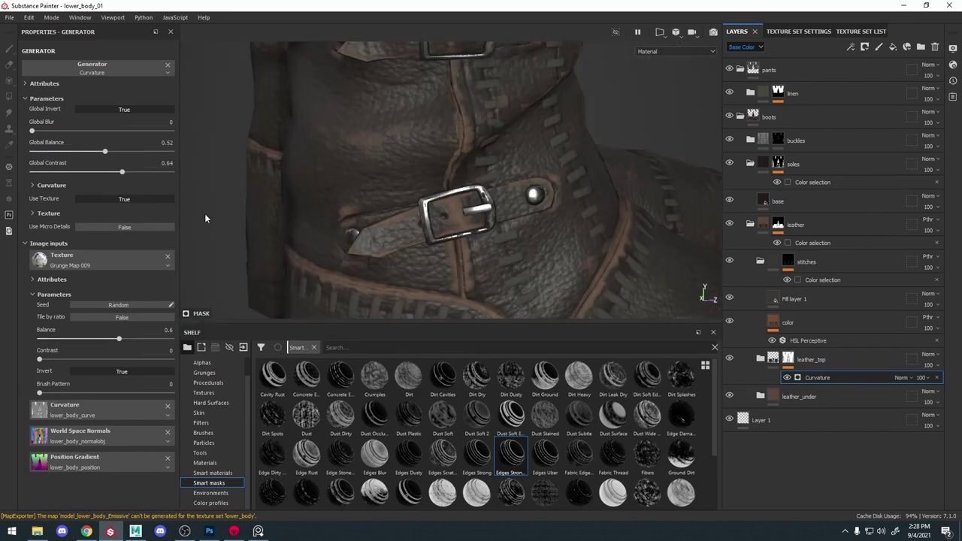
drag(123, 172, 144, 170)
scroll(541, 189, down, 5)
alt+drag(541, 188, 583, 191)
click(116, 151)
click(135, 172)
Display only the base color channel and set the Curvature generator's Global Balance to 0.74 and Global Contrast to 0
scroll(537, 188, down, 4)
key(c)
scroll(489, 200, up, 6)
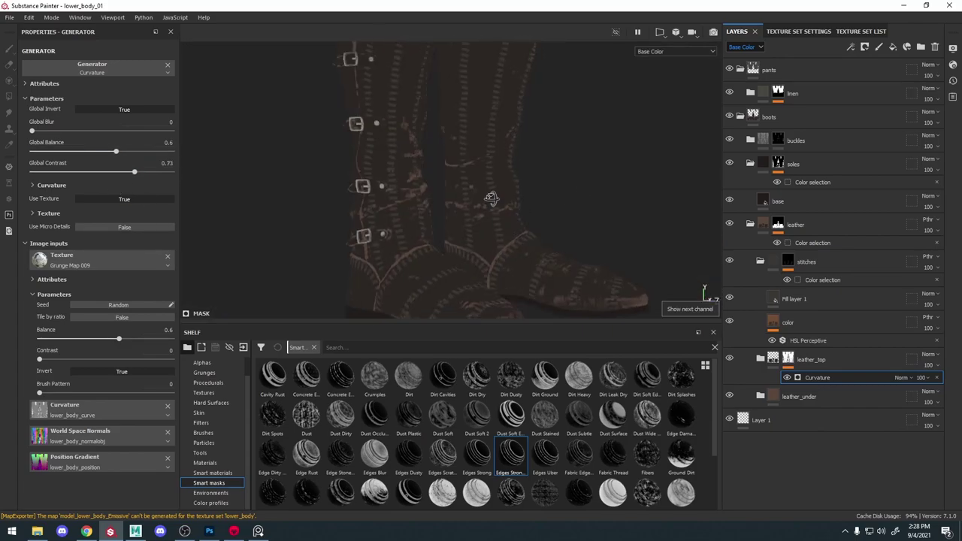
drag(82, 172, 123, 172)
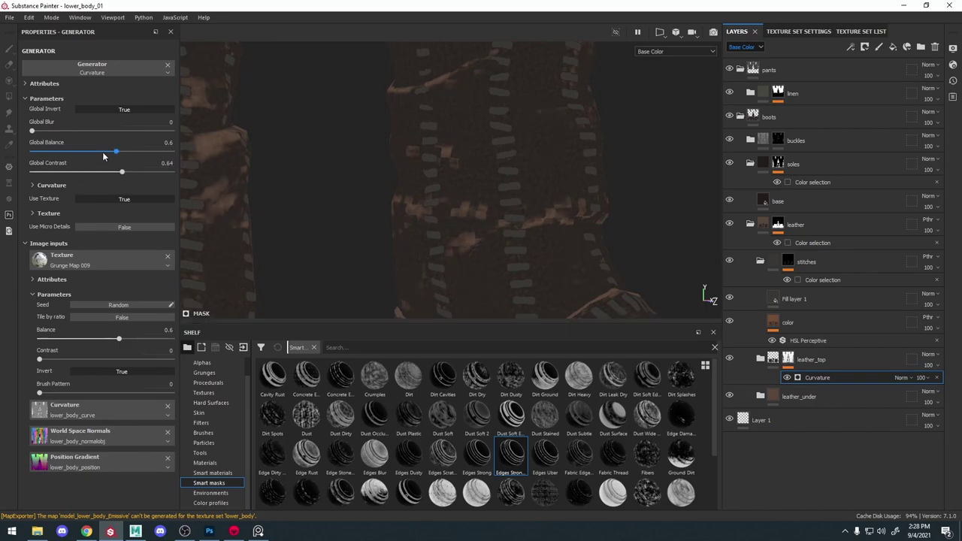
click(135, 151)
click(43, 172)
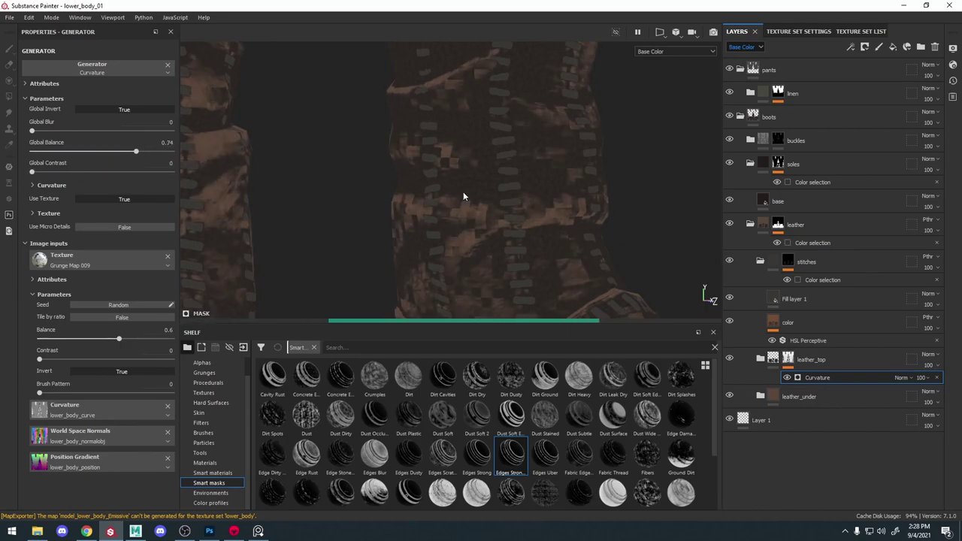
Restore the material view, replace leather_top's Curvature effect with the fabric edge smart mask and invert its generator
mouse_move(464, 197)
alt+right_down()
mouse_move(449, 159)
mouse_move(476, 193)
alt+right_up()
key(m)
click(936, 377)
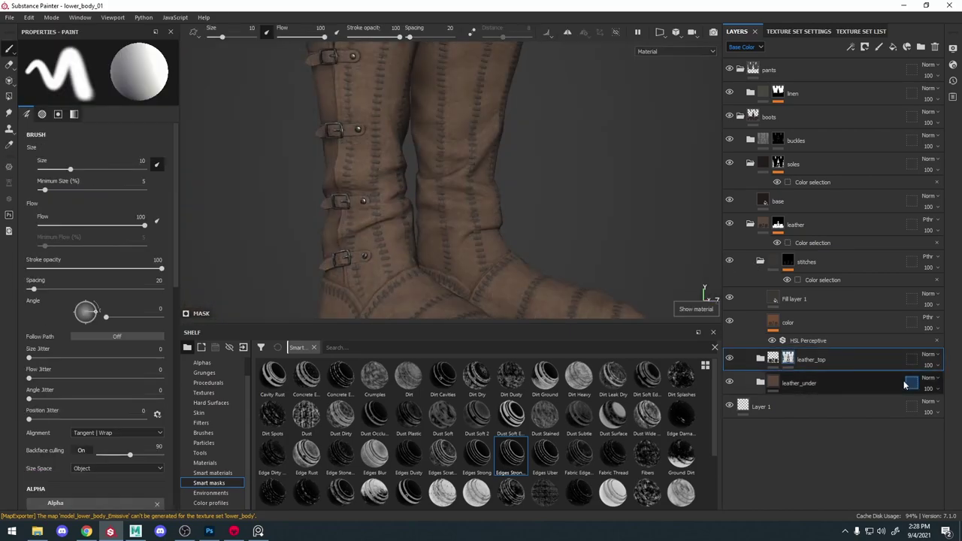
drag(579, 454, 802, 364)
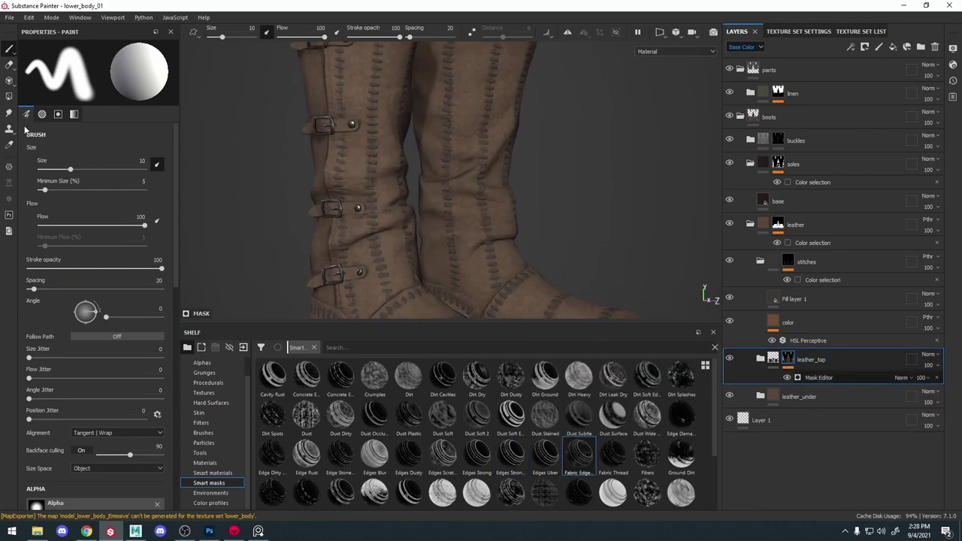
click(834, 377)
click(134, 109)
Set the Global Balance of leather_top's new Mask Editor to 0.67
alt+drag(481, 199, 502, 198)
alt+right_drag(502, 198, 511, 225)
alt+middle_drag(511, 225, 467, 123)
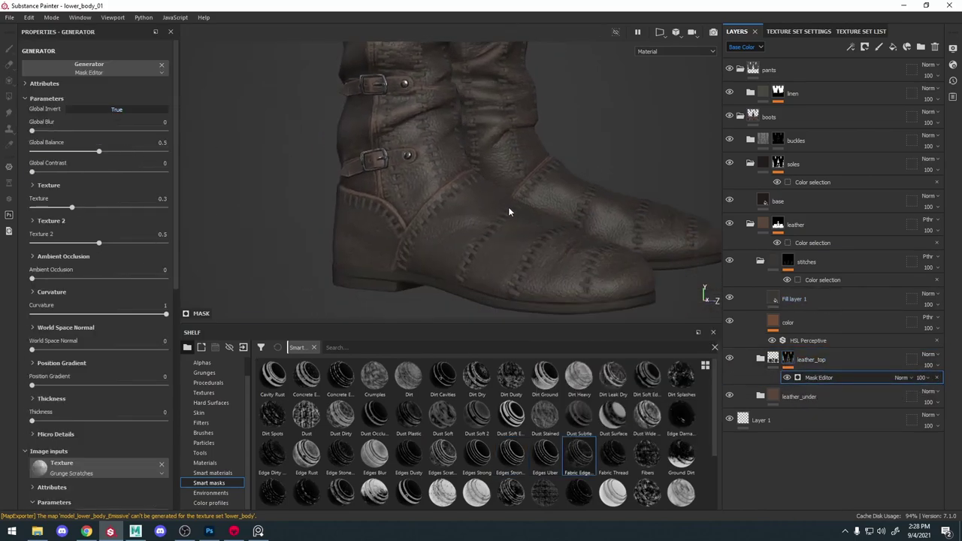
drag(159, 154, 148, 153)
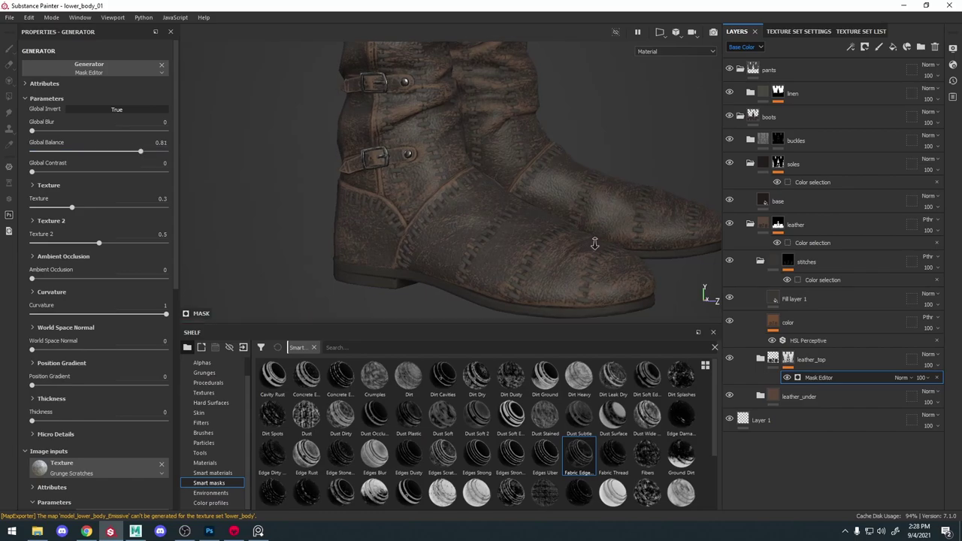
alt+right_drag(594, 243, 552, 200)
drag(141, 152, 123, 152)
Examine the worn leather edges on both boots from several sides, in single channels and in the full material view
alt+right_drag(460, 143, 438, 163)
key(c)
key(c)
alt+right_drag(500, 256, 482, 230)
alt+middle_drag(482, 230, 497, 142)
key(m)
alt+drag(518, 214, 548, 219)
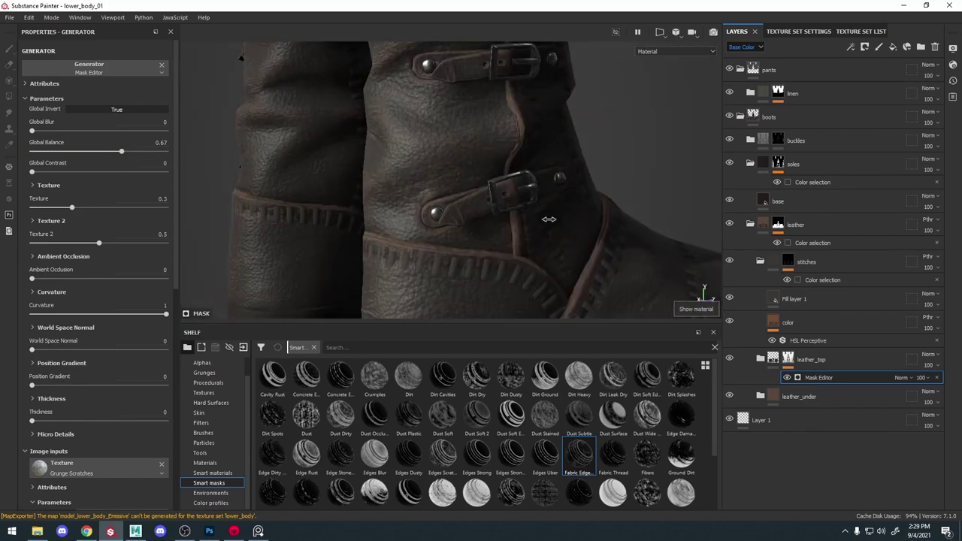
alt+right_drag(594, 289, 562, 255)
alt+drag(466, 243, 526, 244)
alt+middle_drag(526, 243, 522, 165)
alt+drag(451, 215, 501, 214)
alt+right_drag(501, 214, 451, 189)
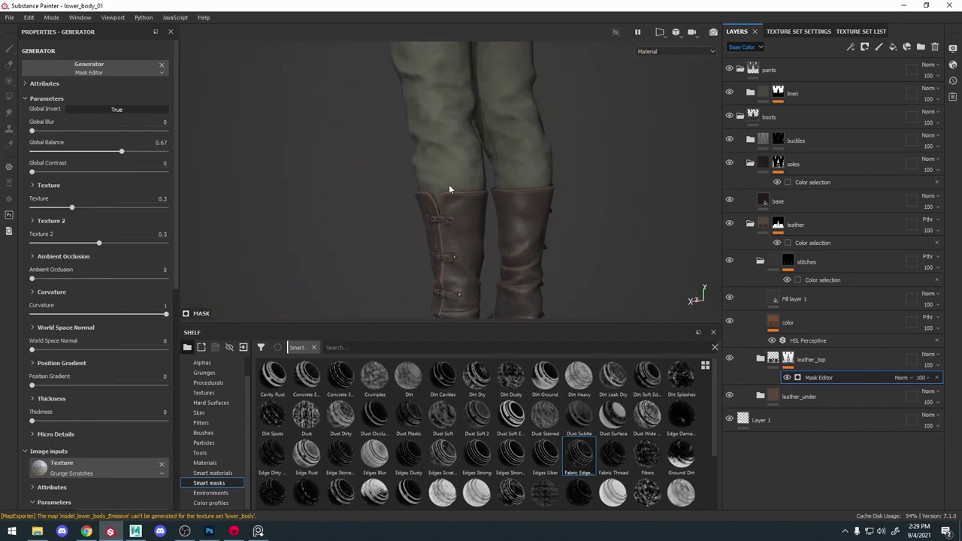
Inspect the boots from the upper edges down to the stitched toes, in single channels and with the full material
alt+middle_drag(451, 189, 443, 101)
alt+drag(526, 166, 637, 168)
key(c)
key(c)
mouse_move(481, 203)
alt+right_down()
mouse_move(524, 249)
mouse_move(485, 207)
alt+right_up()
alt+drag(511, 191, 628, 189)
mouse_move(556, 230)
alt+right_down()
mouse_move(518, 197)
mouse_move(556, 232)
alt+right_up()
key(m)
alt+middle_drag(556, 233, 550, 188)
alt+drag(480, 199, 529, 179)
alt+right_drag(413, 207, 455, 243)
alt+drag(455, 243, 490, 239)
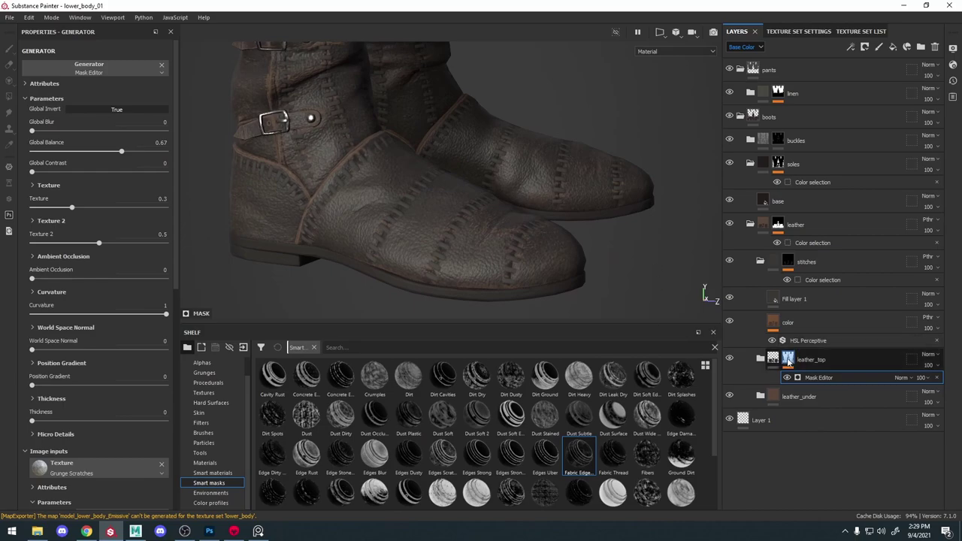
Add a fill effect to the mask of the leather_top folder
click(784, 360)
click(851, 48)
click(872, 86)
scroll(237, 401, up, 1)
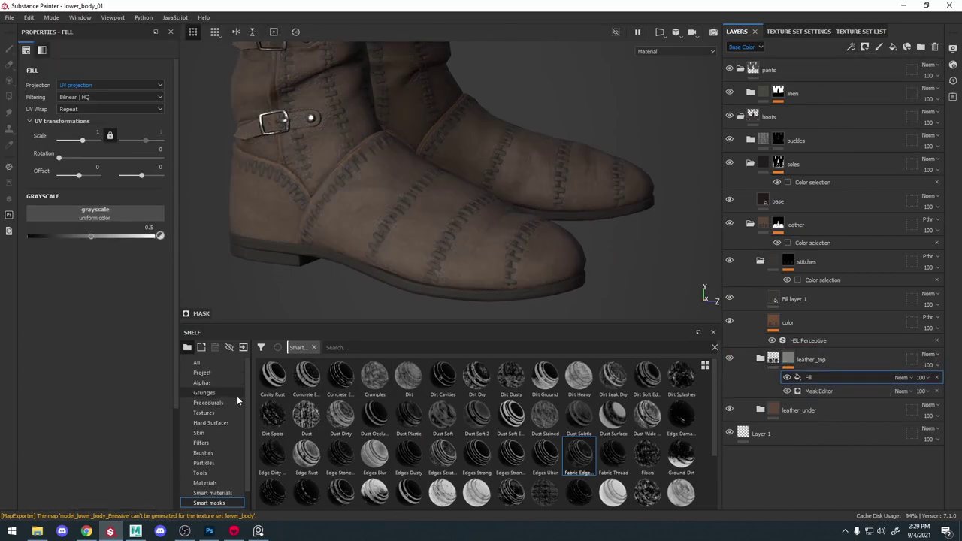
Add a Mask Builder - Legacy generator to leather_top's mask and display that mask on the model
click(850, 48)
click(870, 60)
click(133, 61)
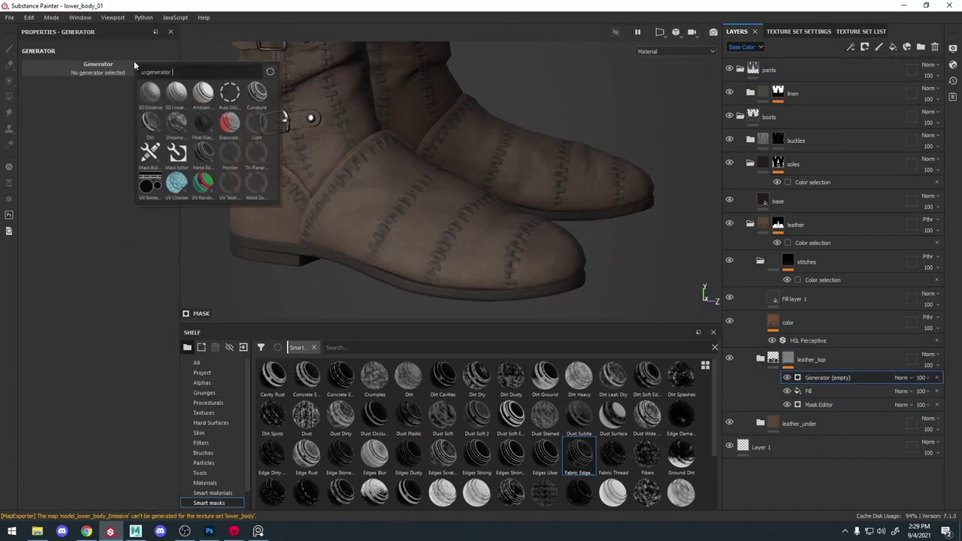
click(150, 157)
alt+right_drag(481, 169, 457, 133)
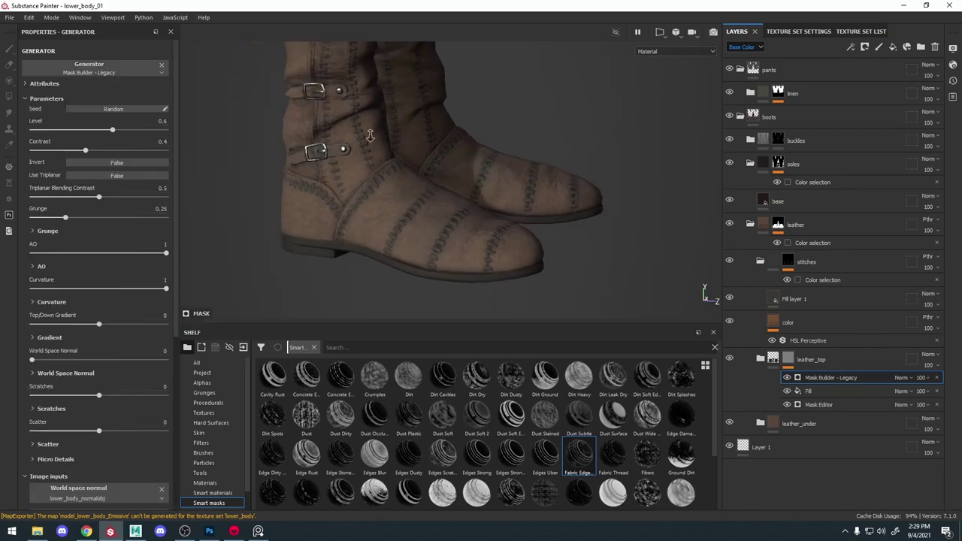
alt+middle_drag(457, 133, 512, 205)
alt+click(787, 359)
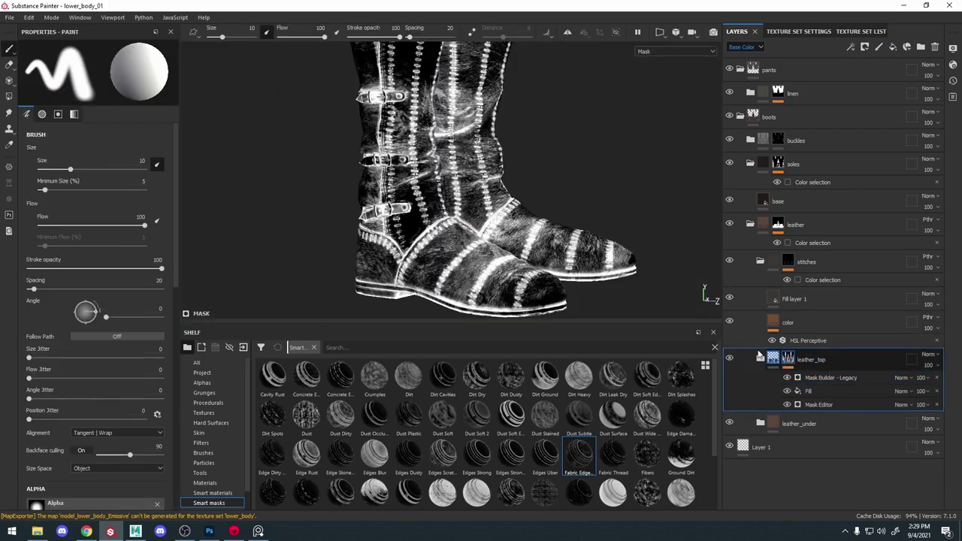
Try the Multiply and Divide blend modes on the Mask Builder - Legacy effect
click(872, 379)
click(901, 379)
click(908, 117)
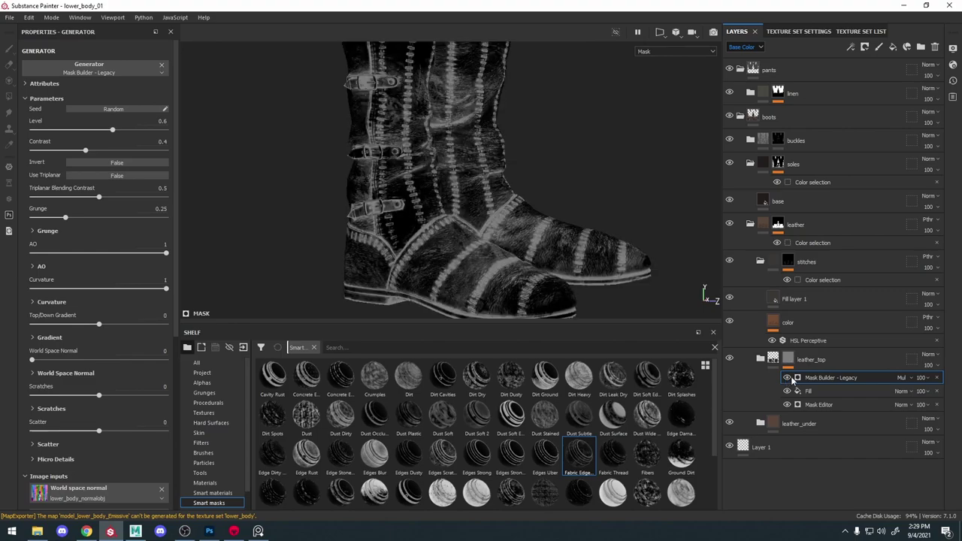
click(900, 378)
click(903, 85)
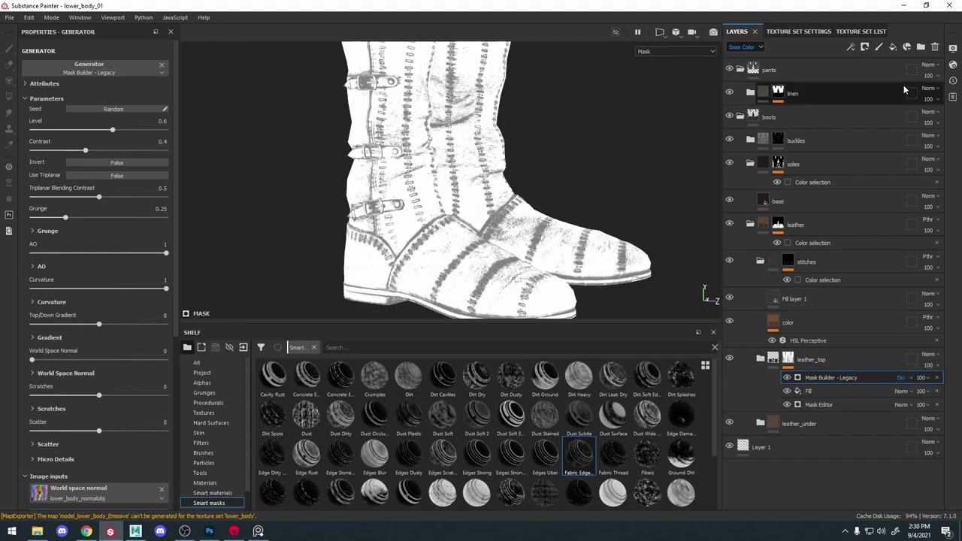
Delete the fill effect from leather_top's mask and make the Mask Builder - Legacy effect visible
click(834, 392)
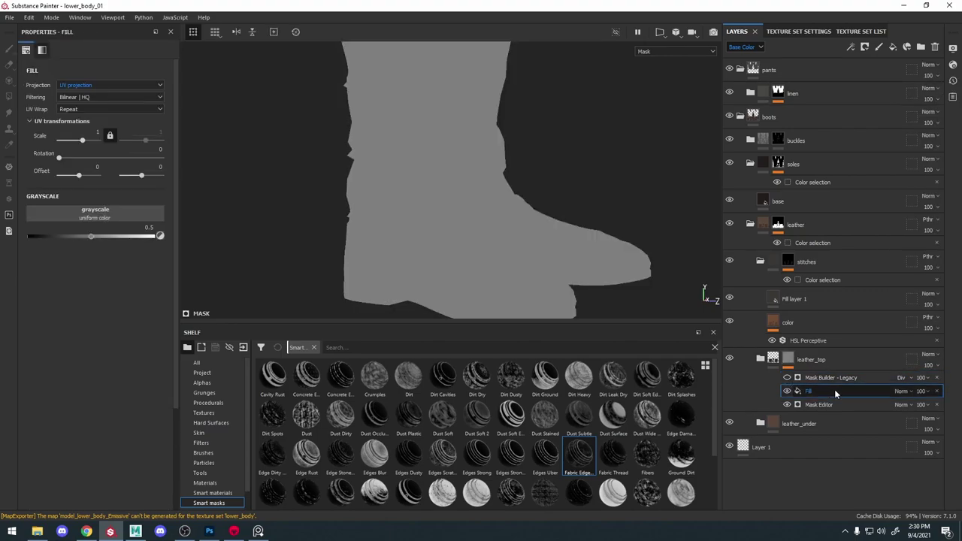
click(937, 392)
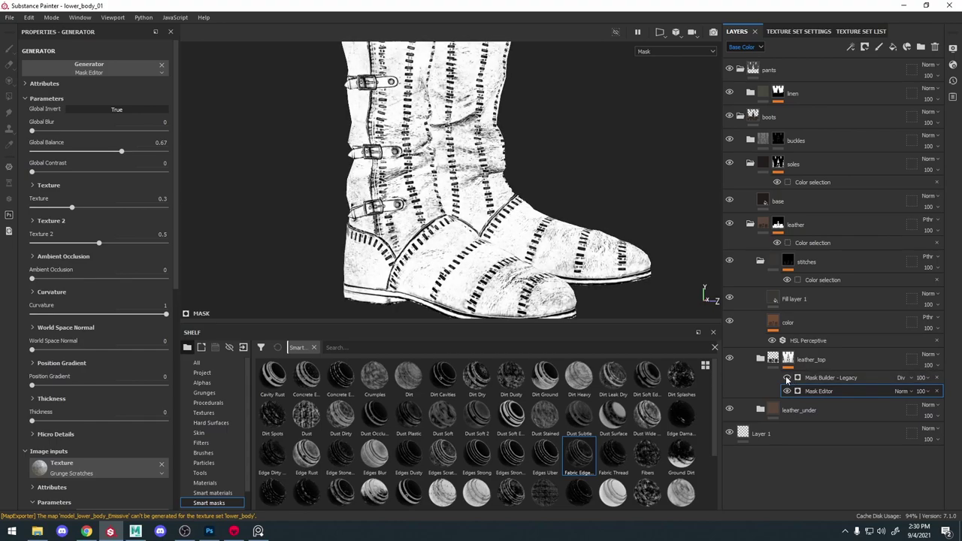
click(787, 379)
Try the Multiply, Darken and Lighten blend modes on Mask Builder - Legacy, comparing the mask and the material view
click(903, 378)
click(900, 118)
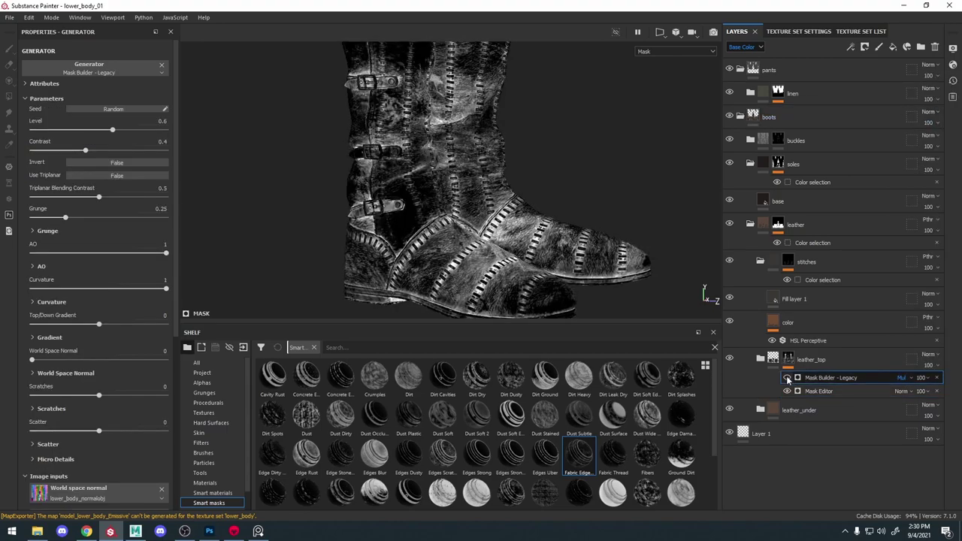
click(905, 382)
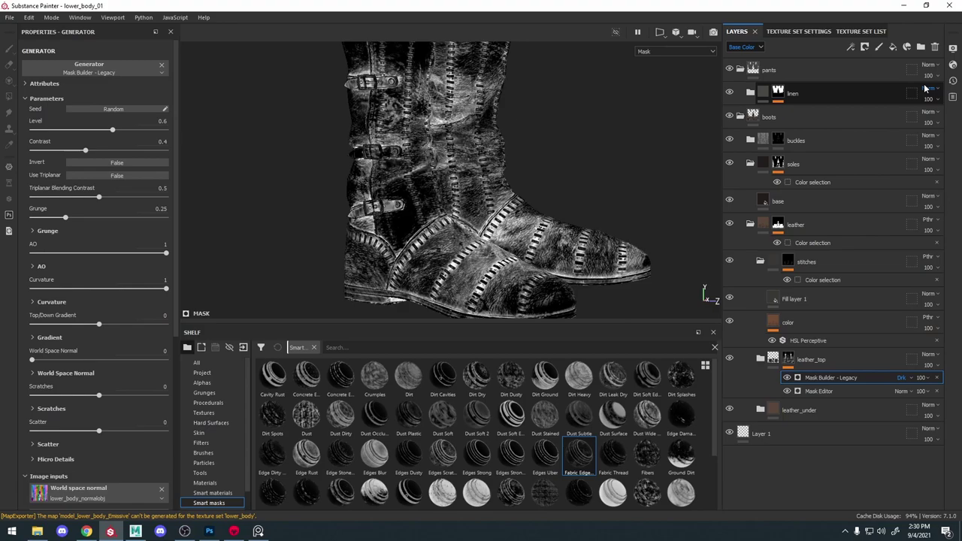
click(925, 89)
key(Up)
key(Up)
click(788, 378)
click(787, 378)
key(m)
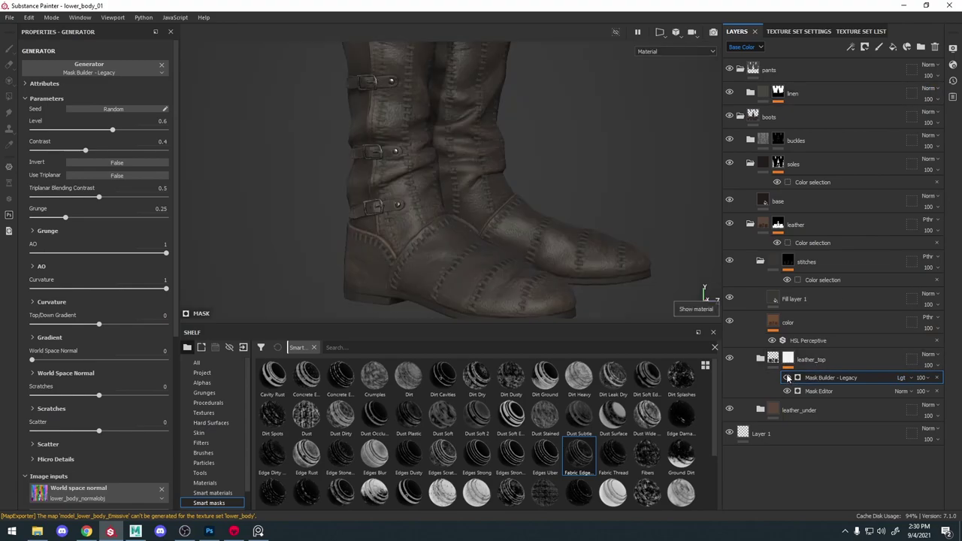
Set the Mask Builder - Legacy effect's blend mode to Subtract and compare the boots with and without it
click(901, 378)
click(911, 165)
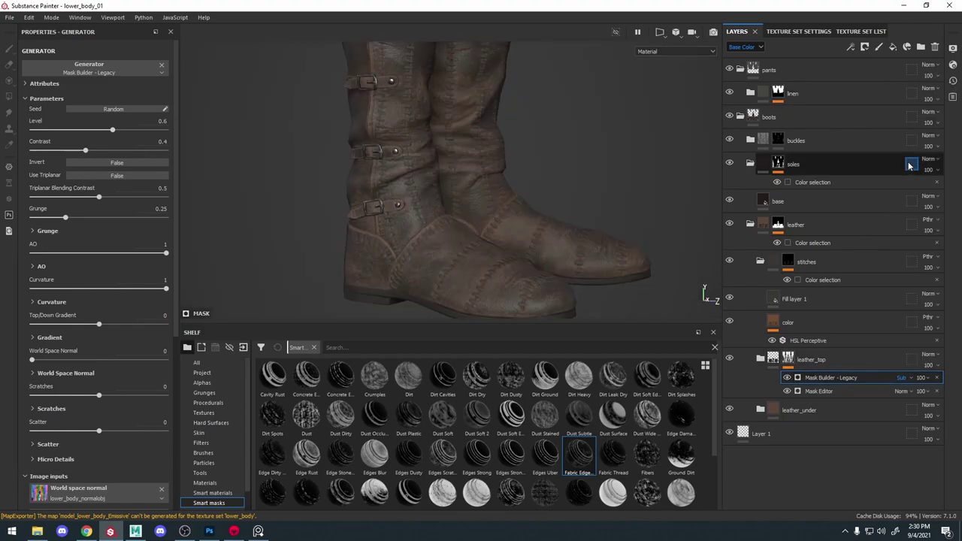
click(788, 378)
click(788, 379)
scroll(541, 218, down, 4)
alt+drag(552, 218, 561, 239)
scroll(560, 238, up, 6)
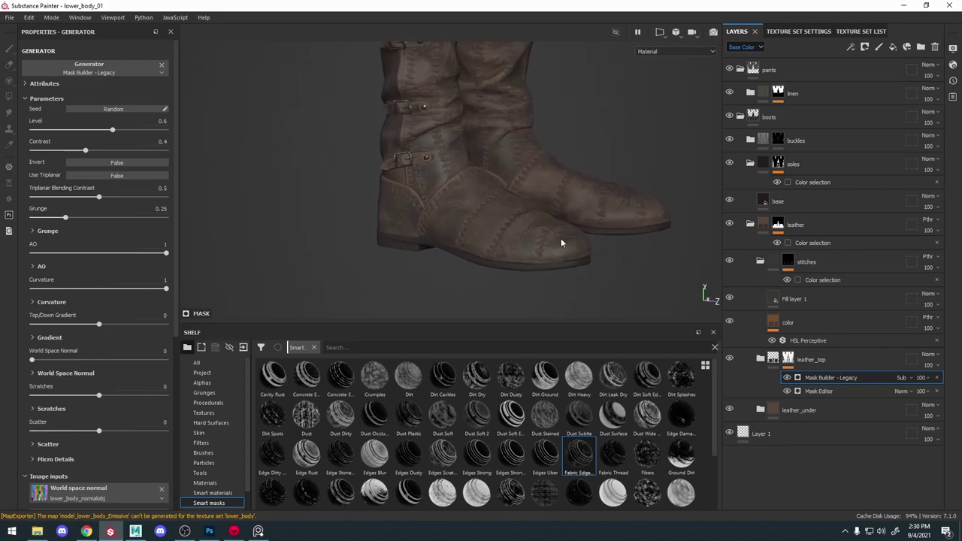
Check the subtracted mask on the boots and set the Mask Builder - Legacy Level to 0.45
alt+click(790, 356)
click(787, 378)
click(787, 378)
click(849, 379)
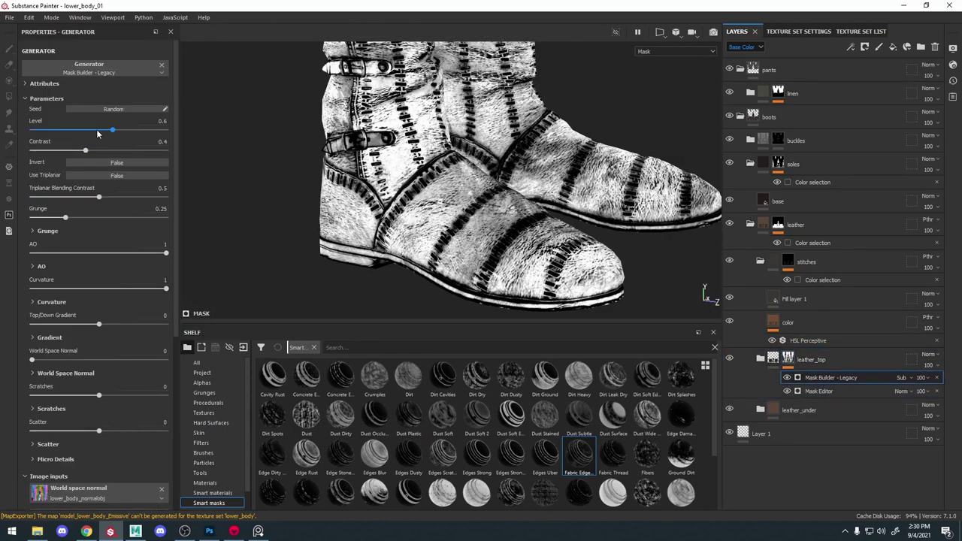
drag(99, 131, 104, 147)
key(m)
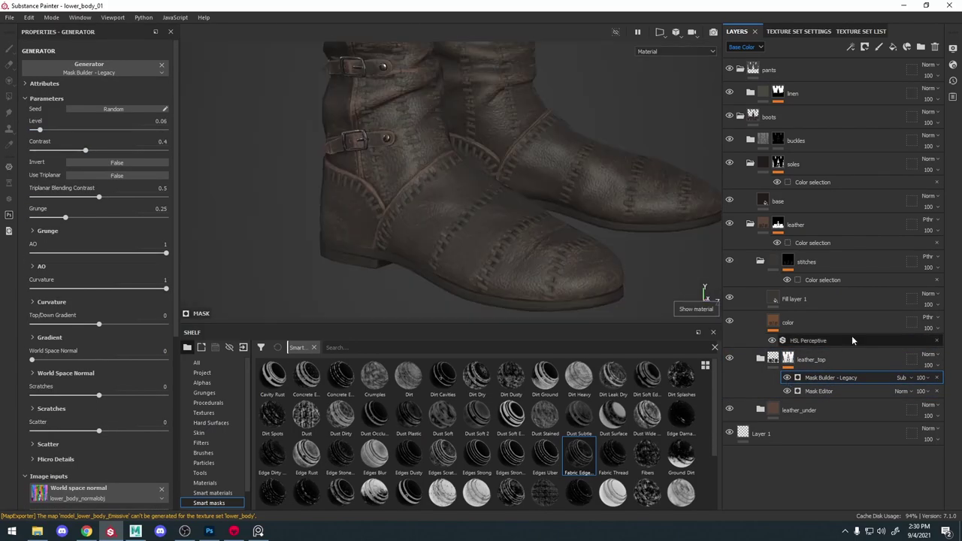
drag(59, 129, 92, 129)
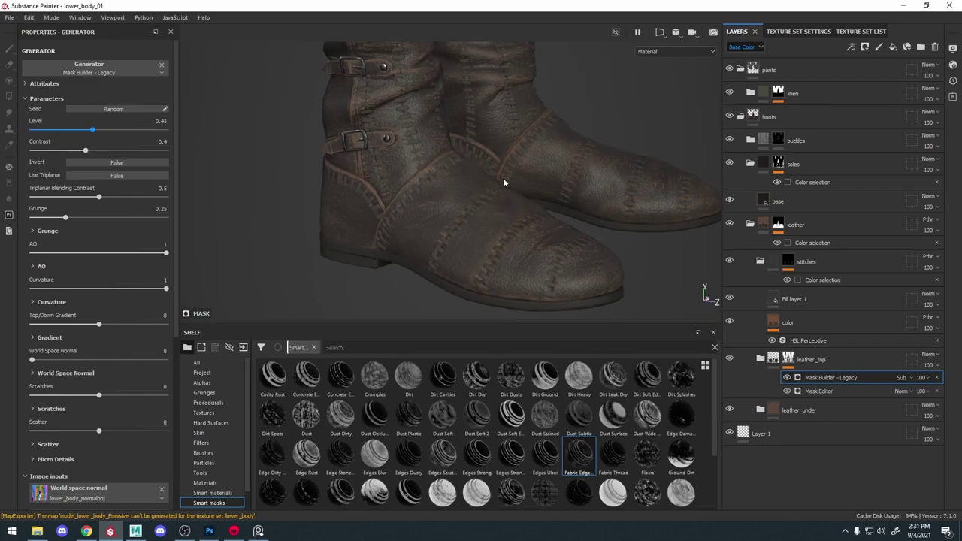
Set the Mask Builder - Legacy generator's Contrast to 0.46
alt+right_drag(504, 182, 488, 289)
drag(86, 150, 113, 151)
alt+drag(481, 188, 544, 180)
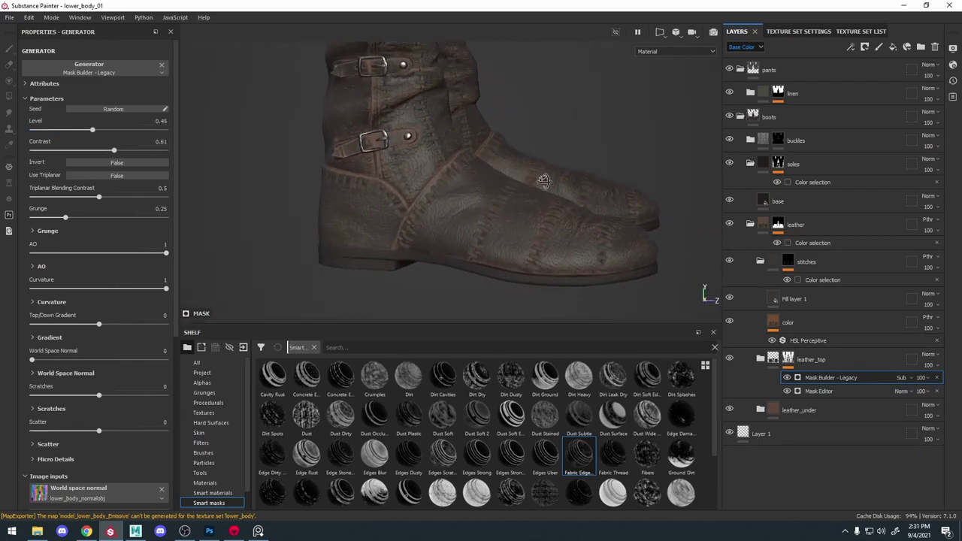
drag(114, 151, 94, 151)
Check the boots against the rest of the character in single channels and in the material view
alt+drag(489, 176, 453, 234)
alt+right_drag(453, 234, 579, 172)
key(c)
key(c)
key(m)
alt+middle_drag(579, 171, 578, 206)
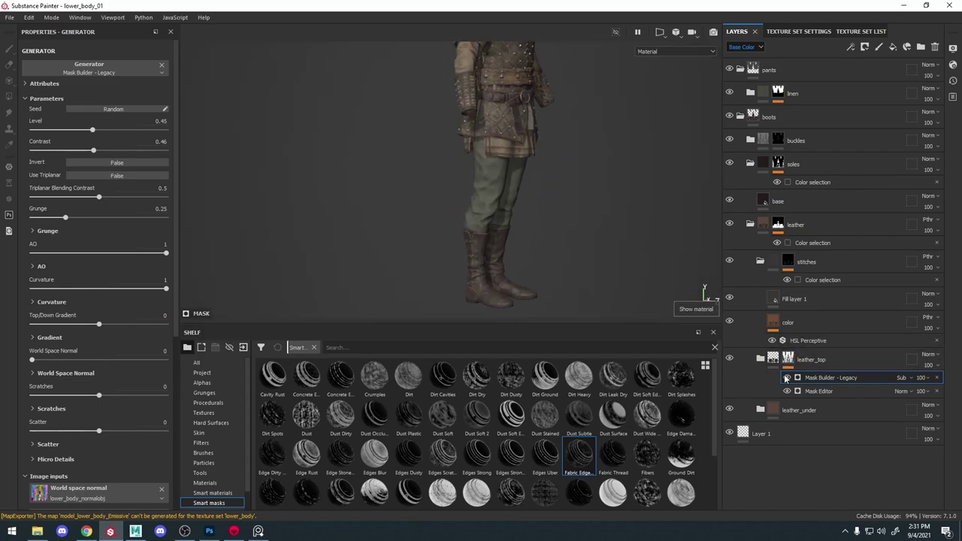
Set the Mask Builder - Legacy generator's Level to 0.43
alt+middle_drag(601, 282, 582, 227)
alt+right_drag(582, 227, 610, 432)
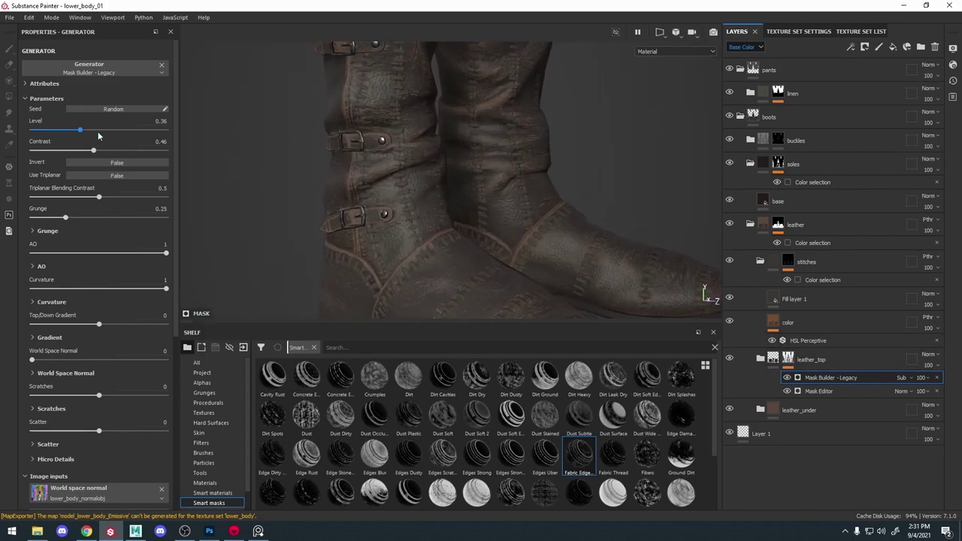
alt+right_drag(450, 226, 465, 185)
drag(81, 130, 96, 130)
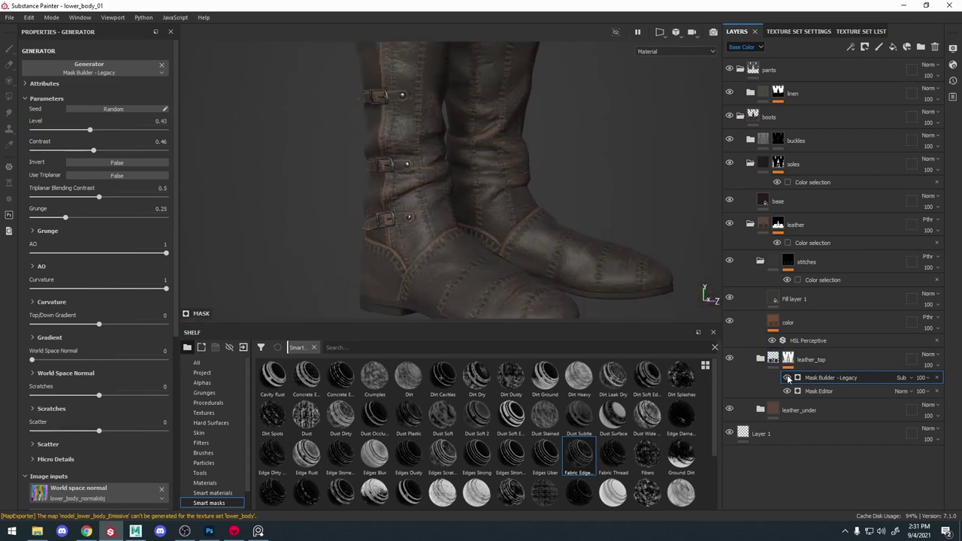
Display leather_top's mask and set the Mask Builder - Legacy AO to -1 and Curvature to 0.86
alt+drag(480, 267, 421, 301)
alt+right_drag(420, 300, 203, 258)
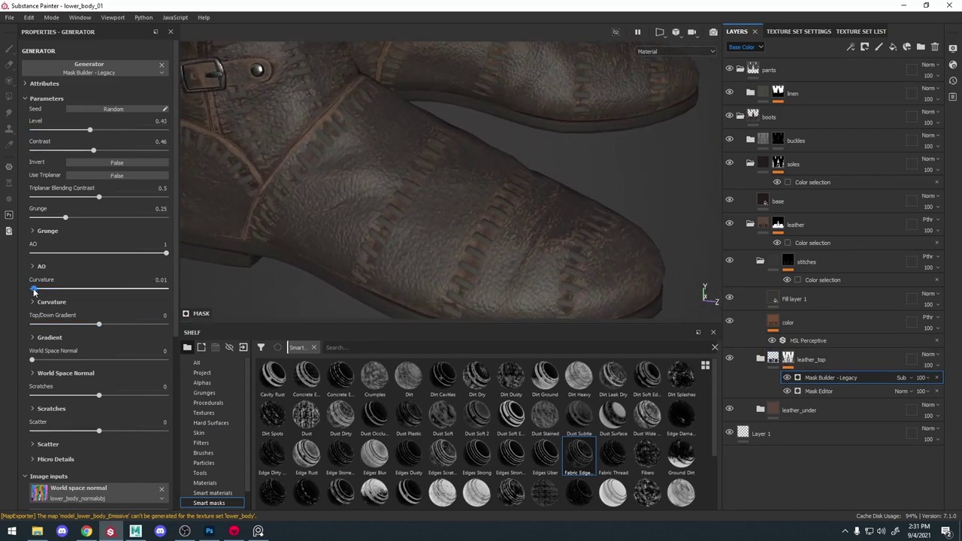
drag(34, 290, 73, 291)
alt+click(788, 359)
click(787, 391)
click(808, 379)
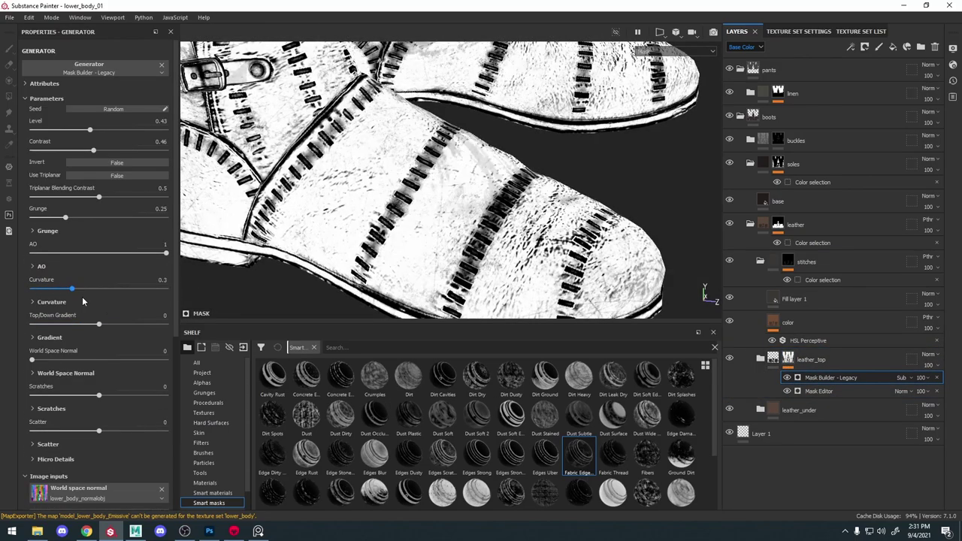
drag(74, 254, 30, 254)
drag(102, 291, 218, 303)
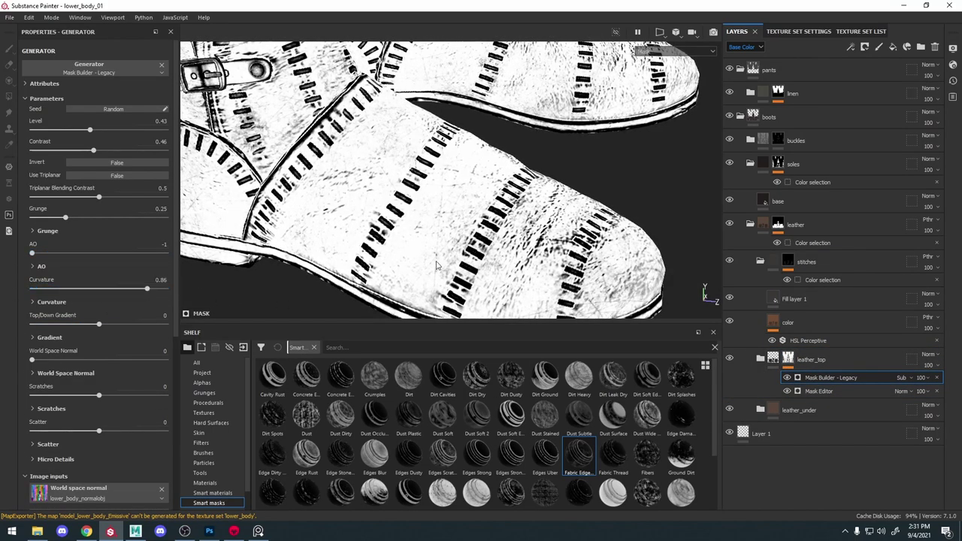
Restore the material view and set the Mask Builder - Legacy Level to 0.6, AO to 0.14 and Curvature to 0.65
key(m)
scroll(436, 266, down, 4)
alt+drag(436, 265, 474, 198)
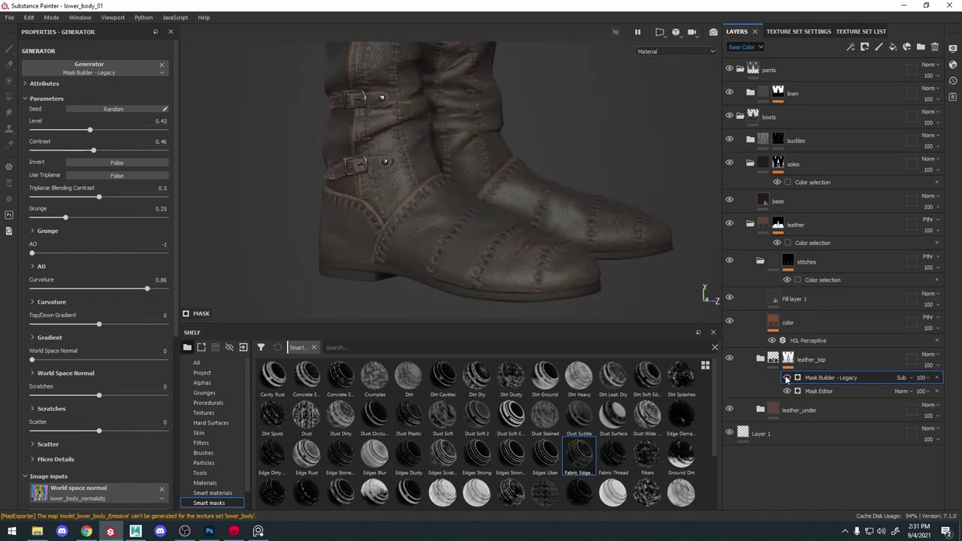
drag(104, 255, 17, 257)
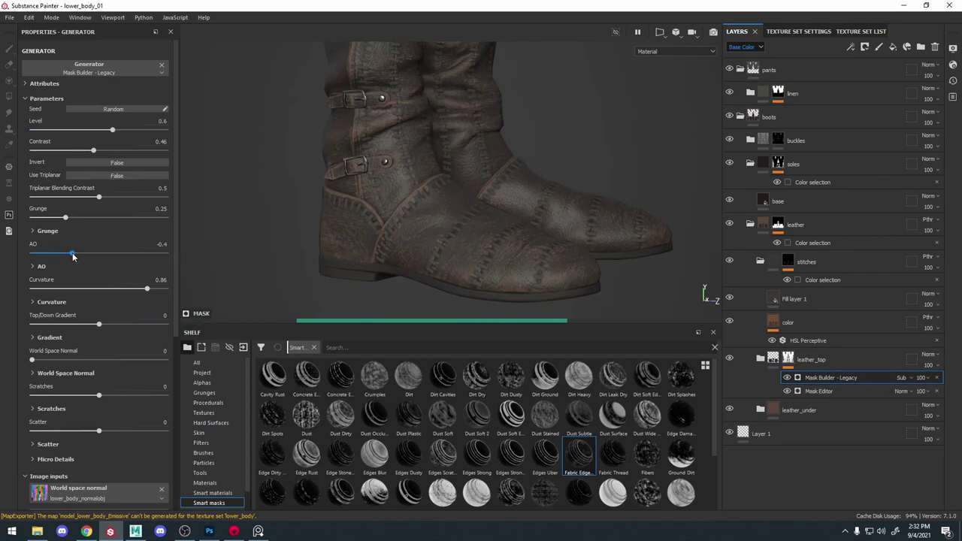
drag(73, 256, 89, 254)
drag(146, 289, 107, 295)
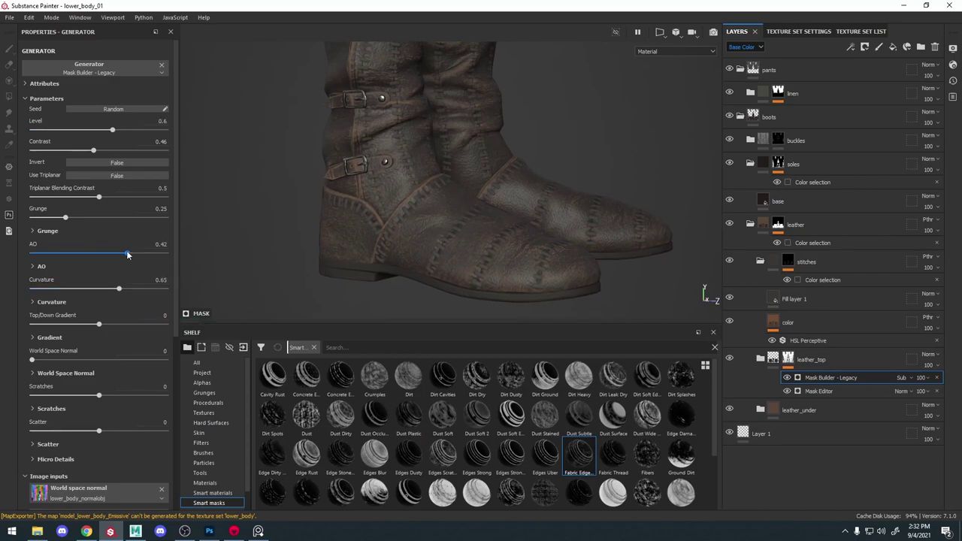
drag(127, 254, 109, 254)
Examine the buckles and leather folds up close, and set the Mask Builder - Legacy AO to 0.54
alt+right_drag(406, 269, 500, 243)
alt+middle_drag(410, 75, 433, 188)
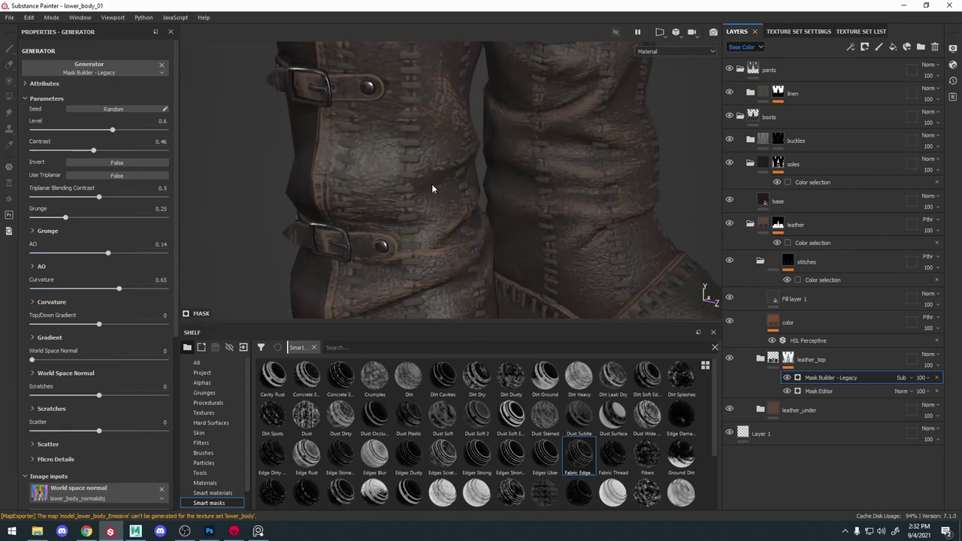
alt+right_drag(433, 189, 338, 142)
alt+drag(368, 169, 398, 192)
drag(108, 253, 135, 254)
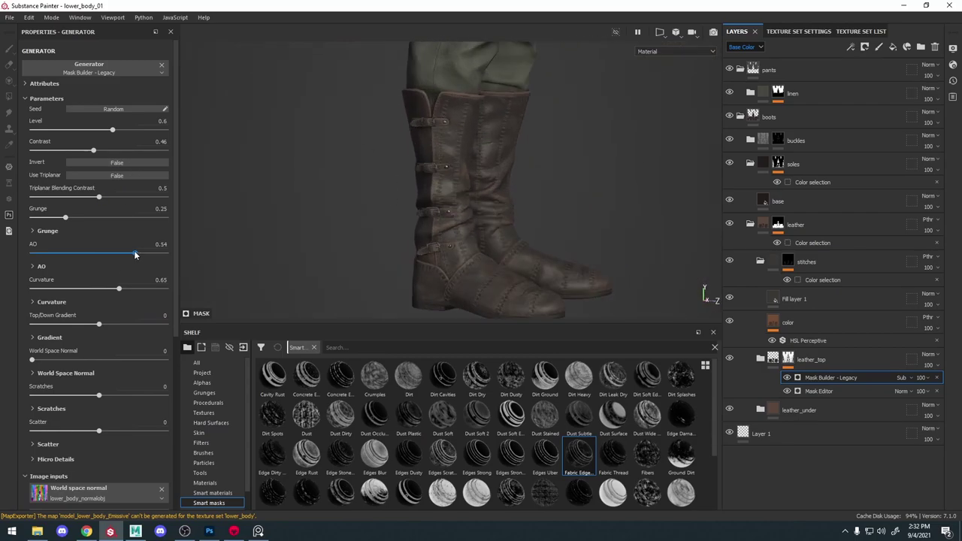
Show only the base color channel and set the generator's Curvature to 0.45 and World Space Normal to 0.19
alt+right_drag(446, 296, 494, 258)
key(c)
alt+drag(494, 258, 481, 207)
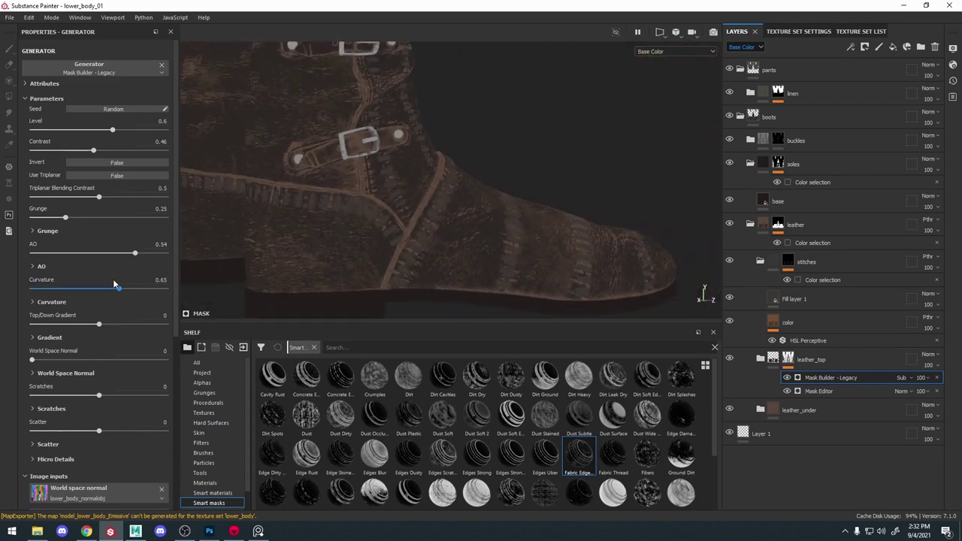
alt+right_drag(420, 188, 346, 218)
alt+middle_drag(346, 166, 338, 300)
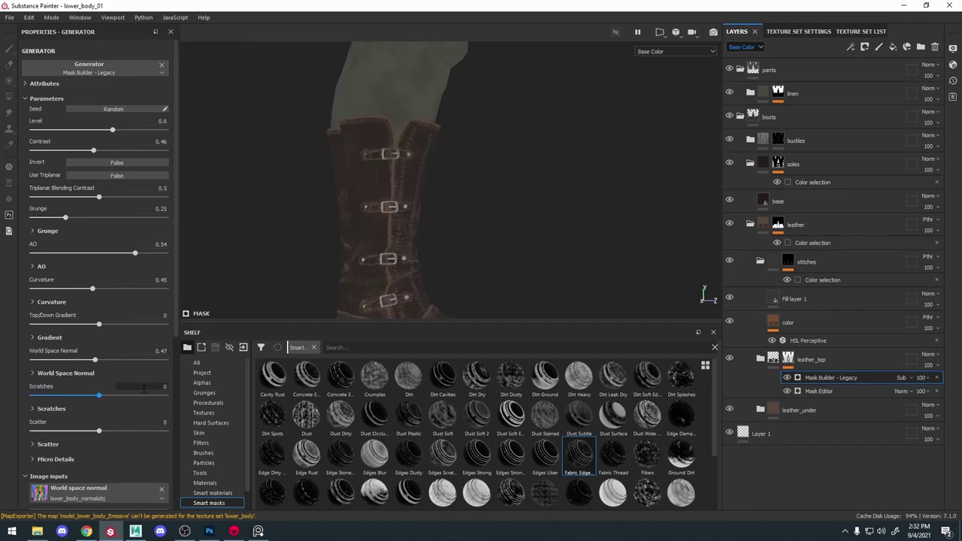
drag(95, 360, 57, 360)
Set the generator's Scratches to 0.25 and restore the full material view
alt+middle_drag(375, 294, 361, 165)
alt+right_drag(361, 165, 421, 143)
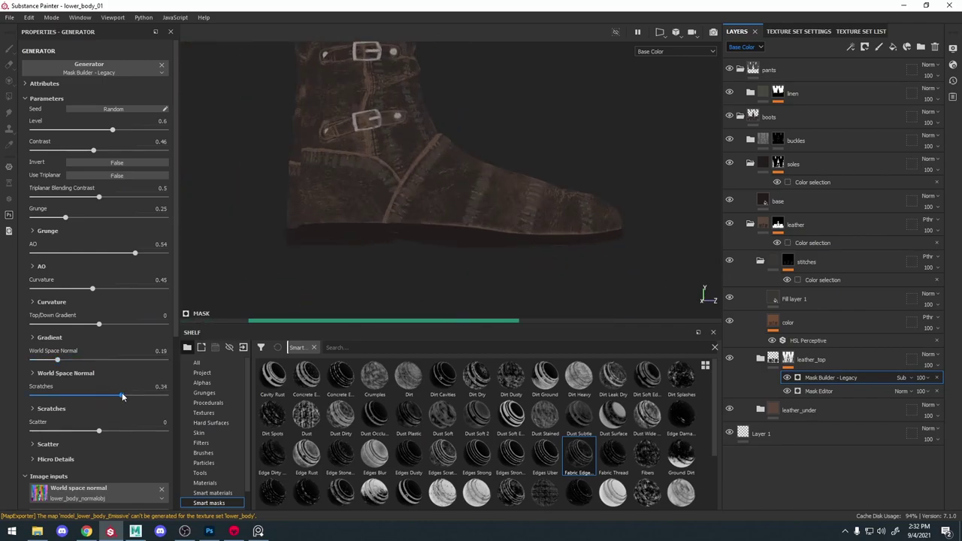
drag(121, 394, 33, 396)
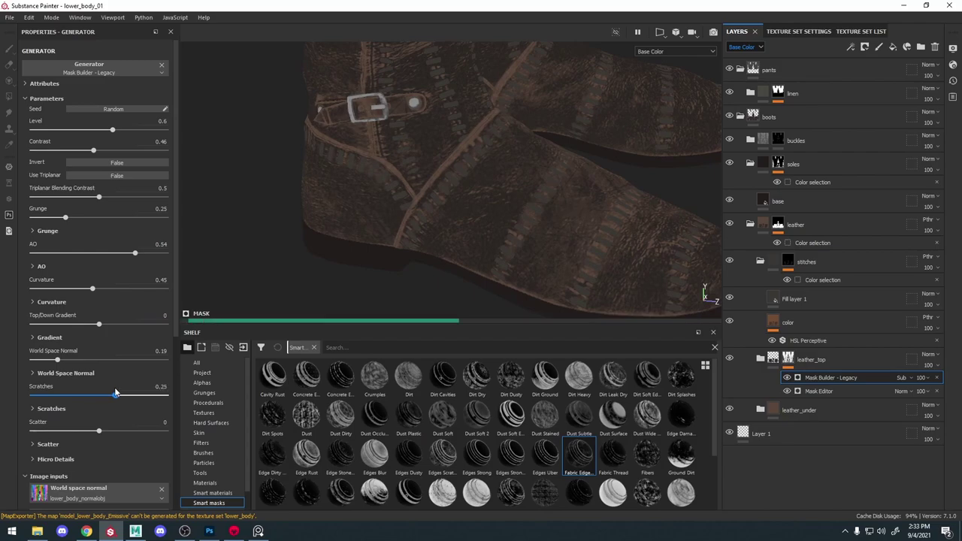
alt+drag(376, 233, 468, 195)
key(m)
alt+right_drag(468, 195, 537, 107)
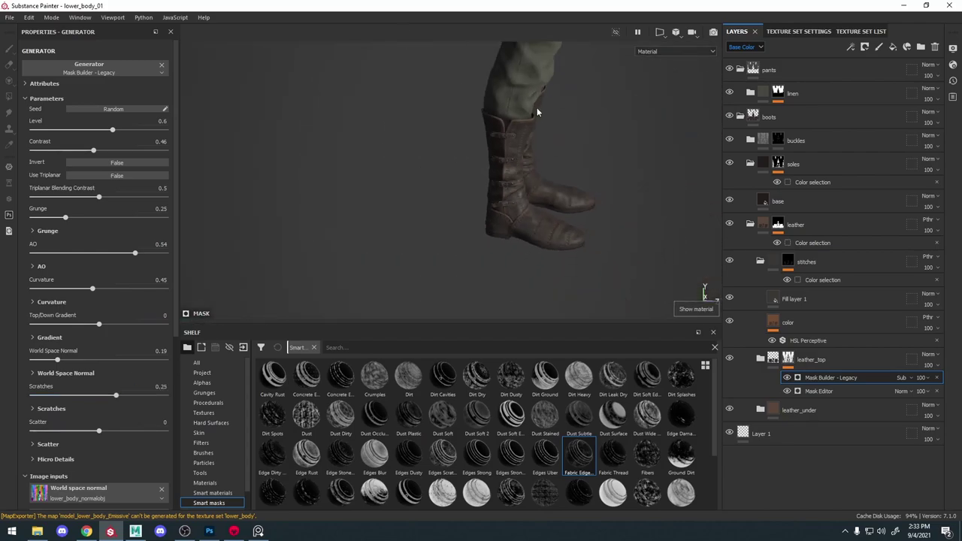
scroll(551, 177, down, 5)
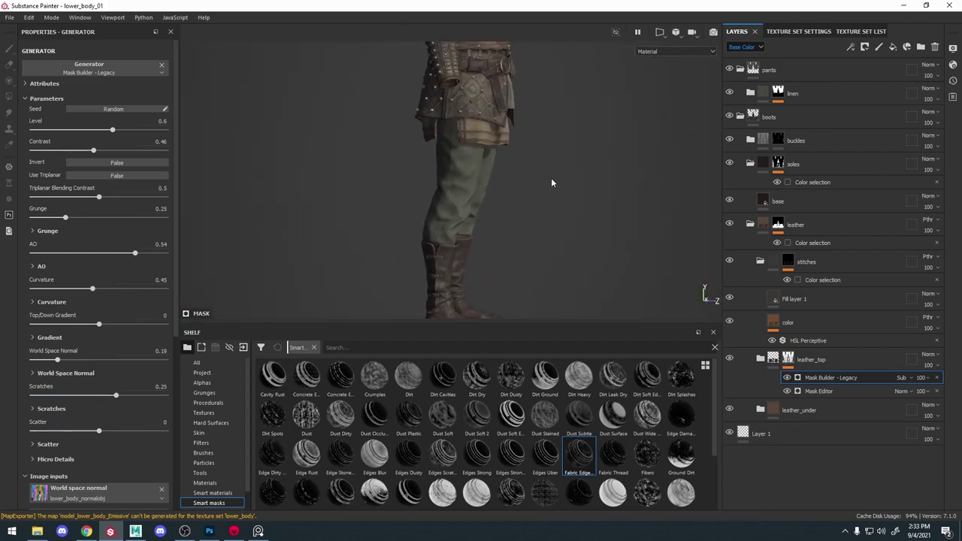
Set the Mask Builder - Legacy AO to 0.23, check the boots up close, and save the project
click(785, 379)
scroll(483, 272, up, 5)
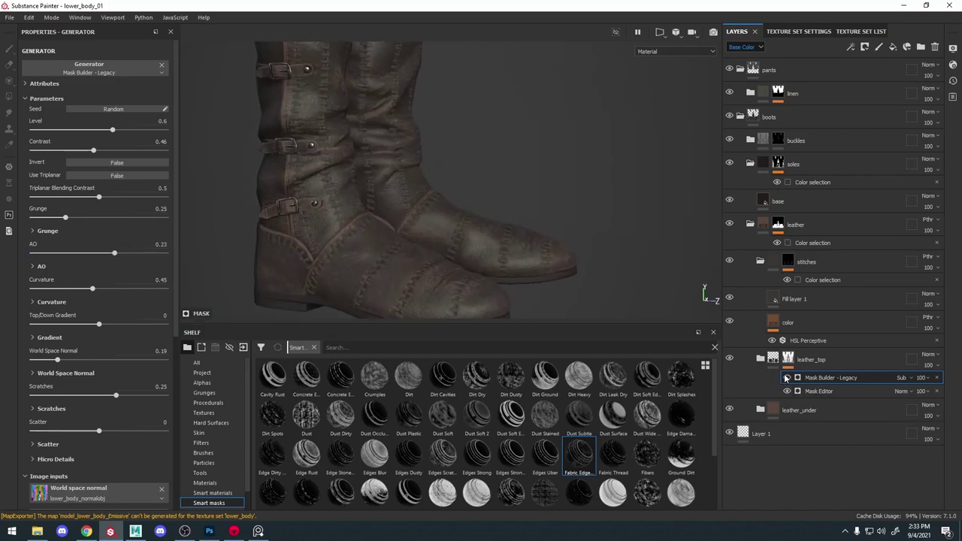
alt+drag(607, 234, 558, 278)
alt+right_drag(559, 279, 485, 227)
key(ctrl+s)
alt+right_drag(491, 155, 500, 140)
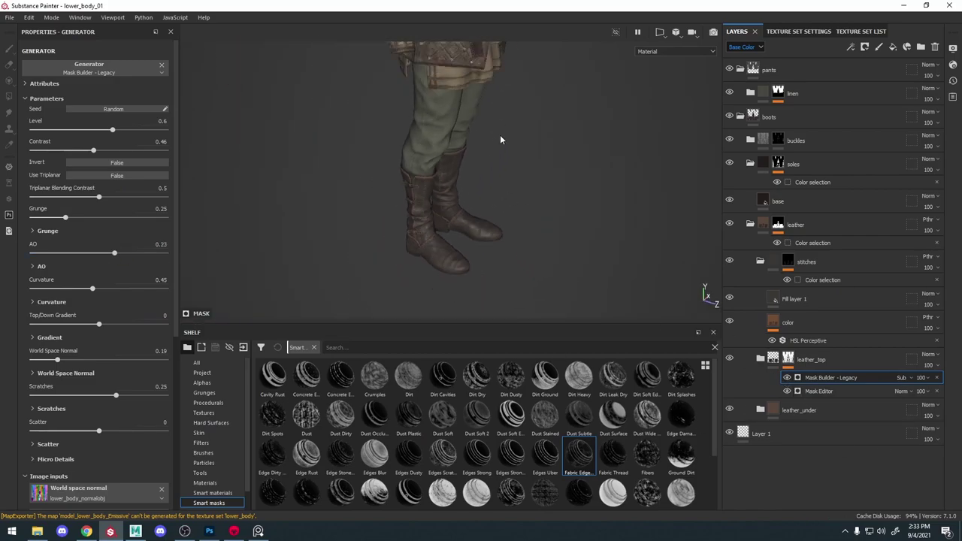
Show only the base color channel, expand leather_top and its id_mask folder, and collapse the details folder
alt+right_drag(568, 249, 416, 232)
key(c)
alt+drag(416, 233, 507, 226)
click(759, 362)
click(759, 361)
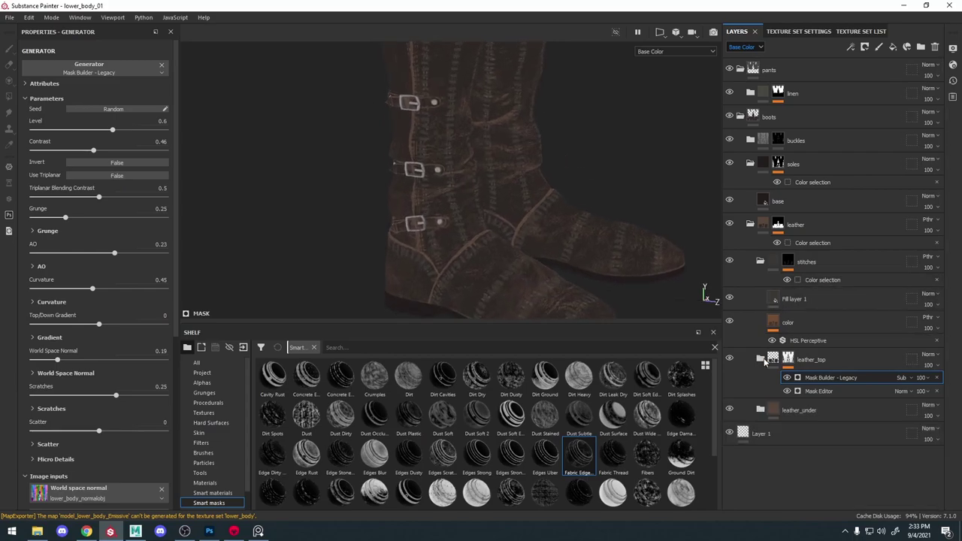
click(787, 367)
click(775, 384)
click(760, 360)
scroll(785, 386, down, 1)
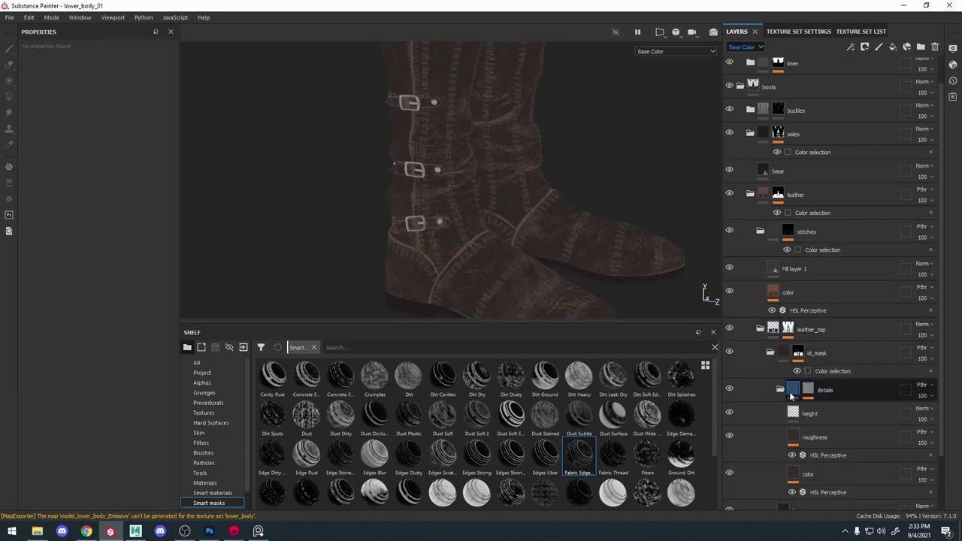
click(782, 390)
Add an HSL Perceptive filter layer above the base layer inside id_mask and rename it darken
click(823, 443)
click(201, 443)
drag(579, 415, 804, 433)
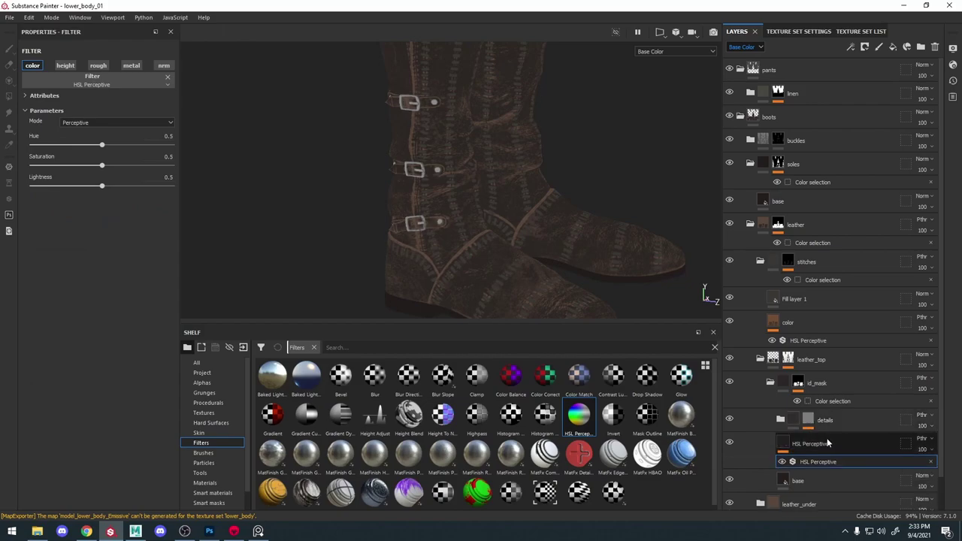
double_click(825, 444)
scroll(646, 264, up, 1)
scroll(828, 433, down, 1)
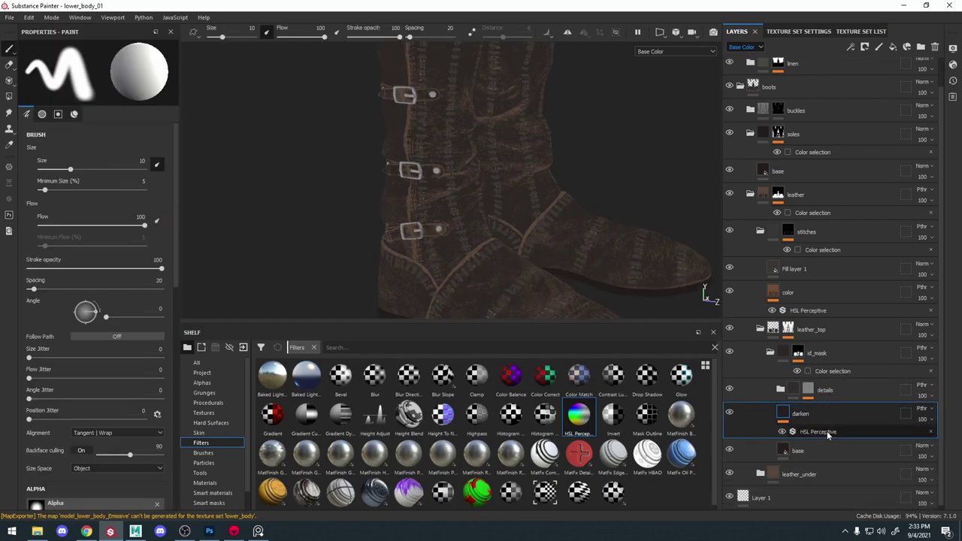
Group the darken layer into a new folder and set the folder's blending to Passthrough
key(ctrl+g)
click(927, 411)
click(908, 116)
Inspect the boots' roughness channel, return to base color, and set the darken layer's HSL Perceptive Lightness to 0.392
key(c)
key(c)
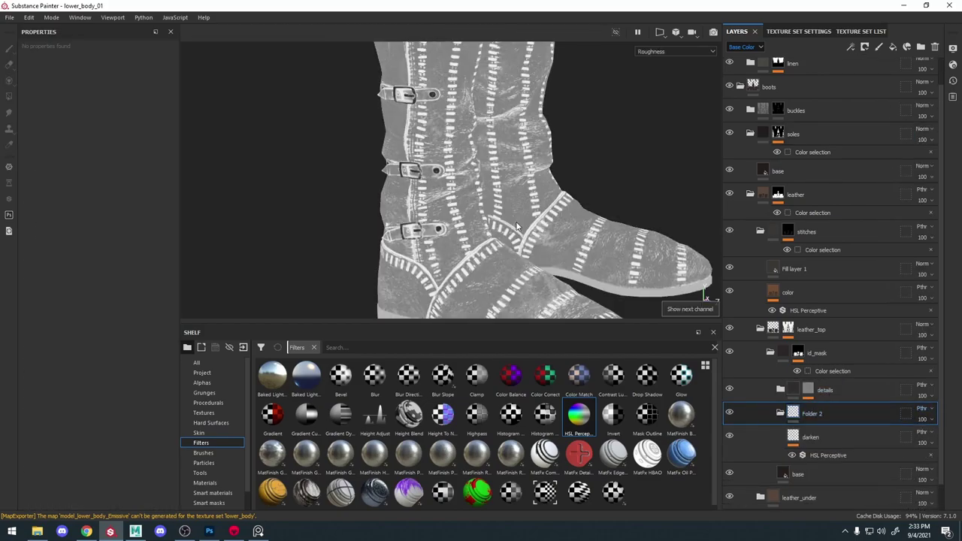
mouse_move(454, 175)
alt+mouse_down()
mouse_move(466, 215)
mouse_move(407, 154)
mouse_move(432, 143)
mouse_move(440, 167)
alt+mouse_up()
scroll(451, 166, up, 1)
click(828, 455)
scroll(410, 166, up, 2)
alt+right_drag(438, 167, 467, 208)
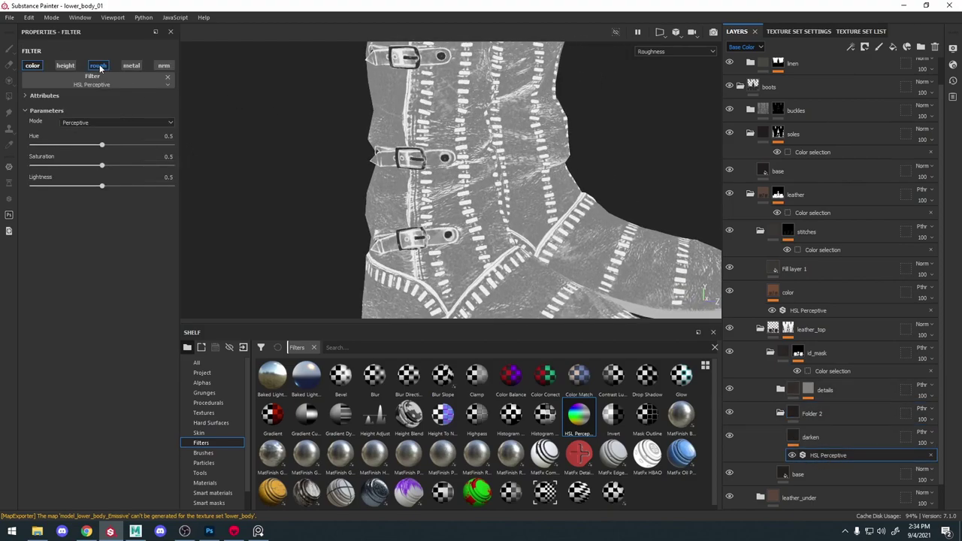
key(c)
key(c)
key(c)
key(c)
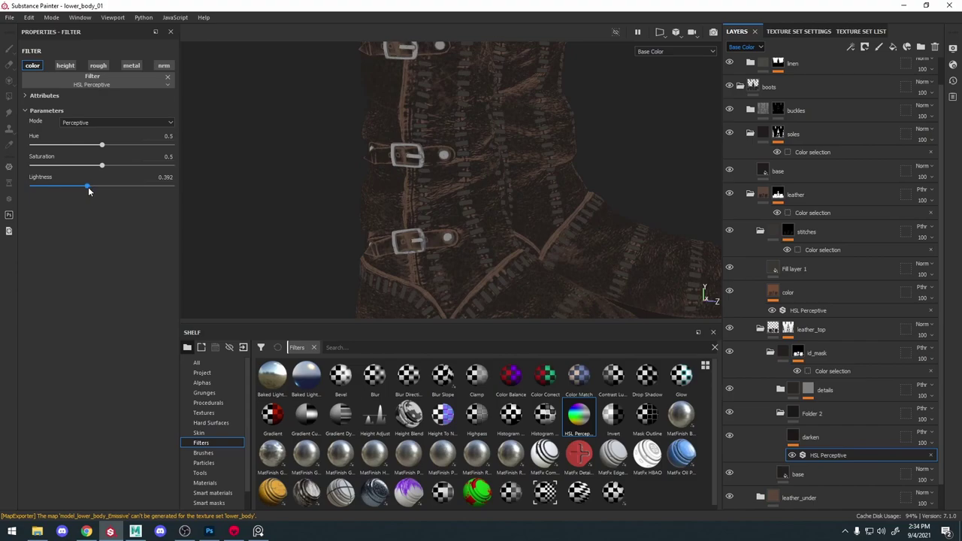
Add a mask with a fill effect to the darken layer
right_click(850, 441)
click(850, 19)
click(850, 48)
click(888, 84)
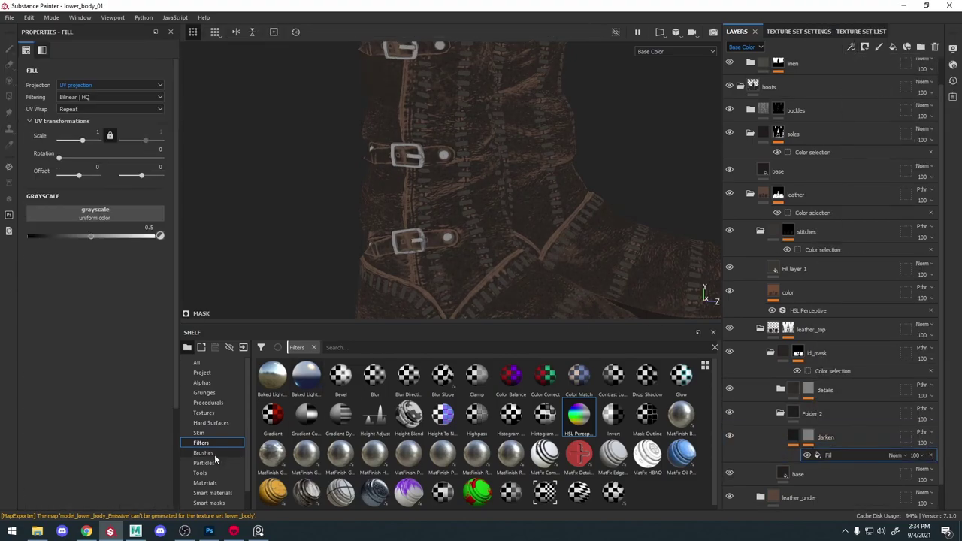
Find the Clouds 3 procedural and assign it to the darken mask's grayscale fill
click(216, 425)
click(218, 404)
click(220, 373)
click(216, 384)
scroll(221, 441, down, 2)
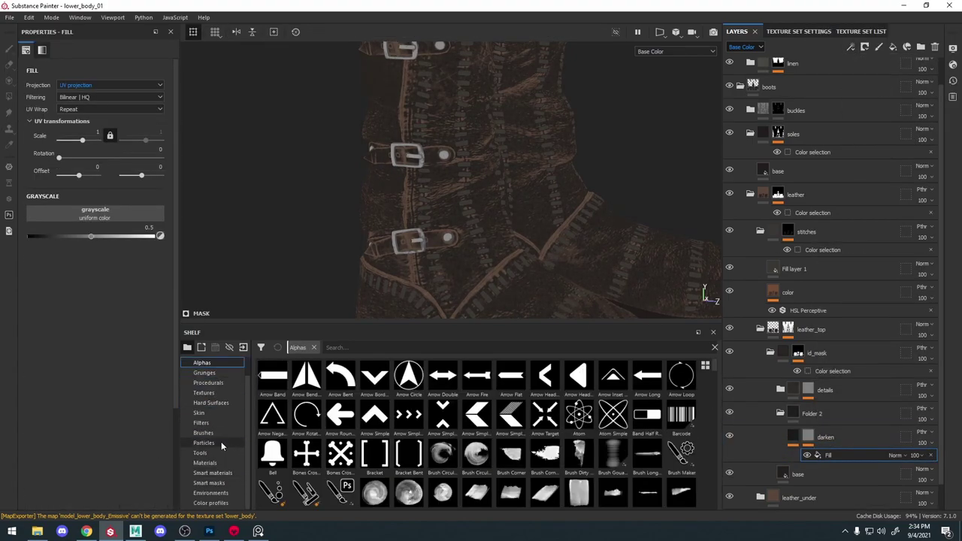
click(216, 383)
drag(611, 415, 109, 215)
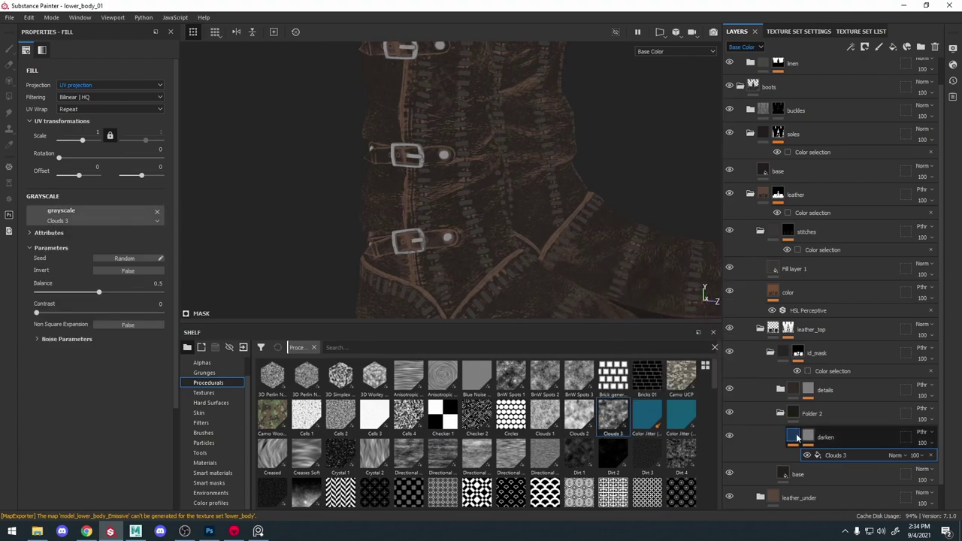
Set the Clouds 3 fill to tri-planar projection with a Scale of 19.32 and a Contrast of 0.62
alt+click(807, 437)
click(829, 456)
click(99, 86)
click(95, 104)
drag(83, 158, 89, 158)
key(c)
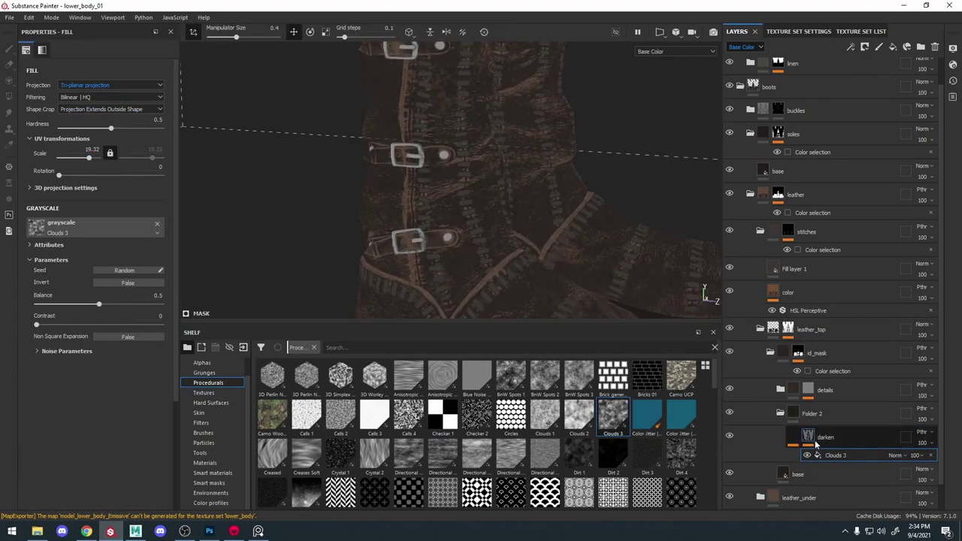
drag(117, 323, 113, 324)
Set the Clouds 3 Balance to 0.65 and compare the boots with the darken layer hidden and shown
alt+middle_drag(443, 251, 421, 180)
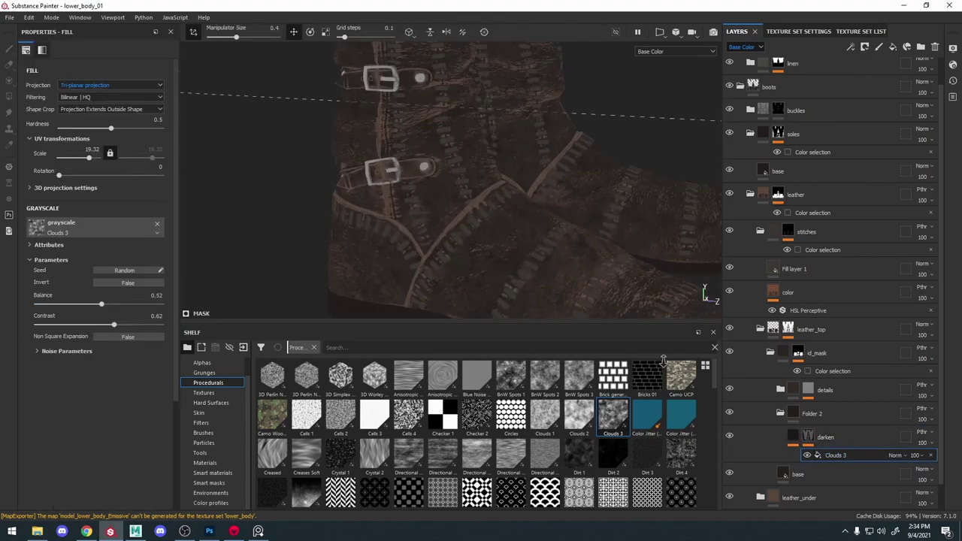
scroll(420, 180, up, 1)
alt+middle_drag(496, 283, 483, 245)
scroll(483, 244, up, 1)
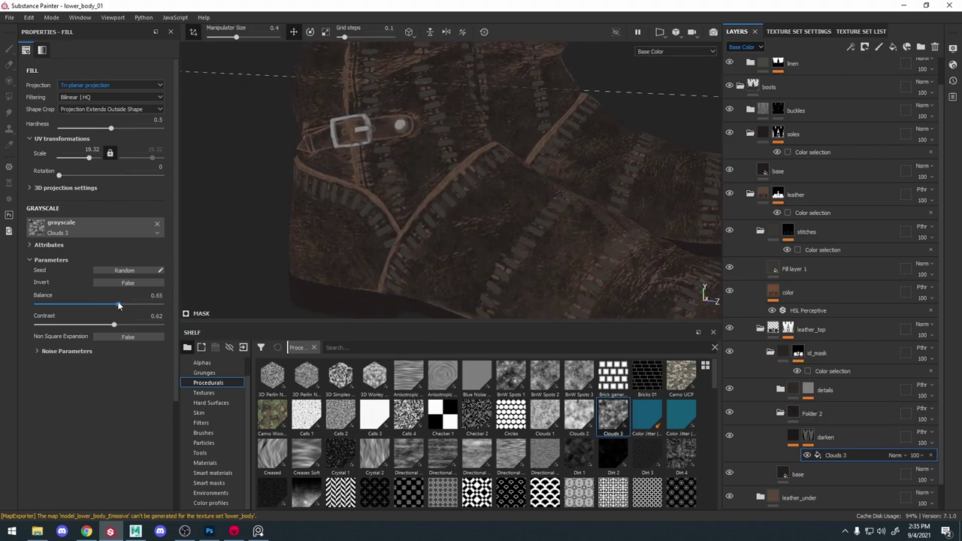
scroll(515, 289, down, 5)
click(730, 436)
click(730, 436)
scroll(502, 278, up, 2)
Duplicate the darken layer in Folder 2 and rename the copy lighten
click(835, 442)
key(ctrl+d)
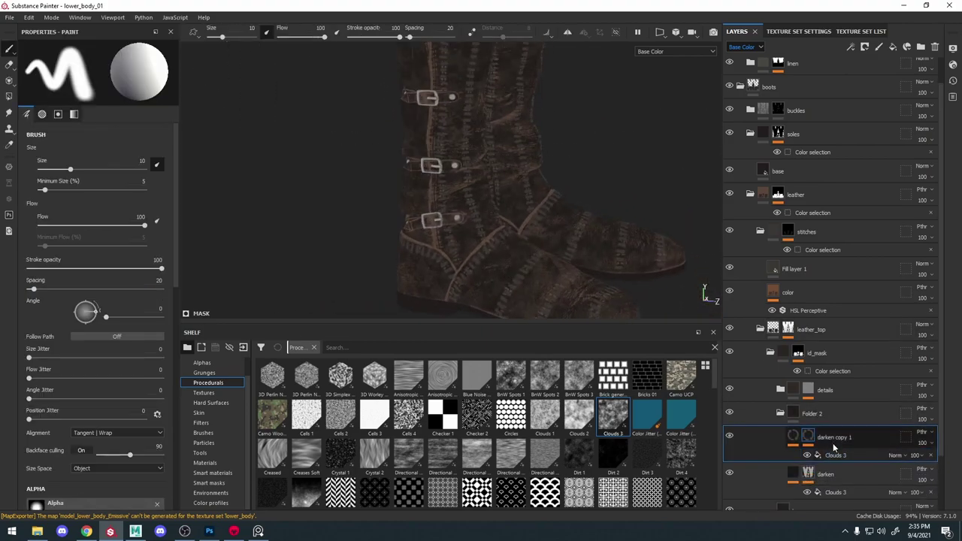
click(868, 453)
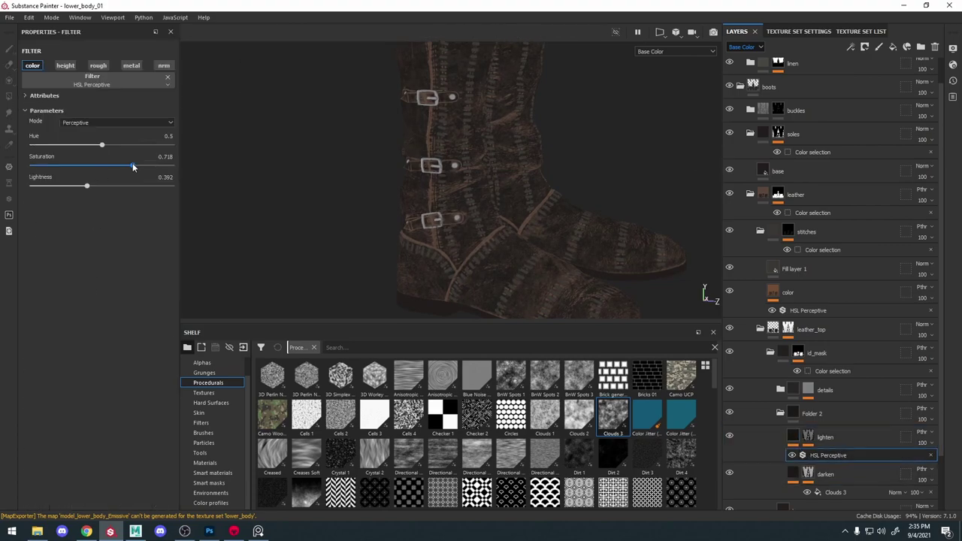
Set the lighten layer's HSL Perceptive filter to Hue 0.496, Saturation 0.673 and Lightness 0.522
drag(146, 167, 145, 167)
scroll(530, 256, up, 5)
alt+middle_drag(533, 257, 502, 124)
drag(87, 186, 107, 185)
drag(145, 165, 128, 166)
scroll(431, 133, down, 5)
alt+middle_drag(431, 133, 431, 152)
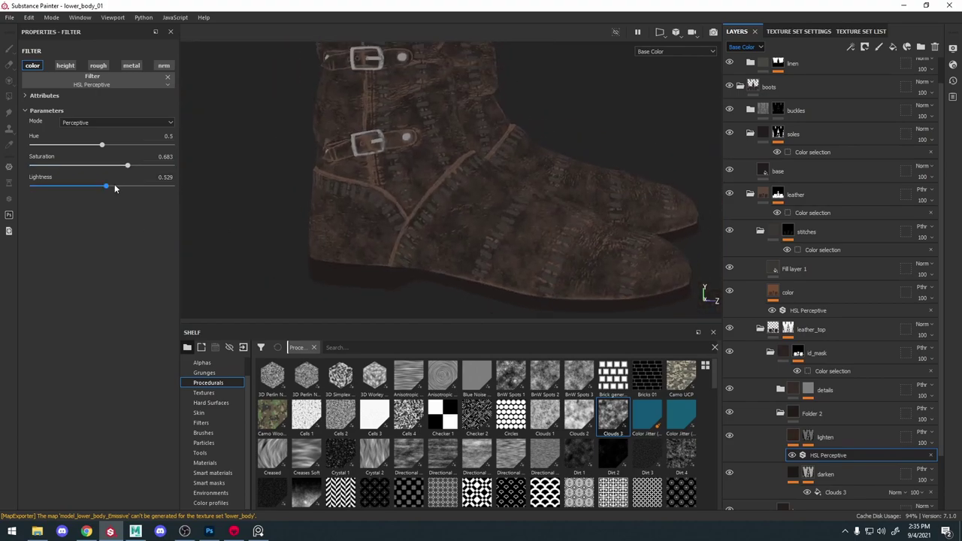
drag(114, 186, 135, 166)
scroll(369, 146, down, 4)
alt+middle_drag(369, 146, 362, 179)
drag(102, 146, 106, 146)
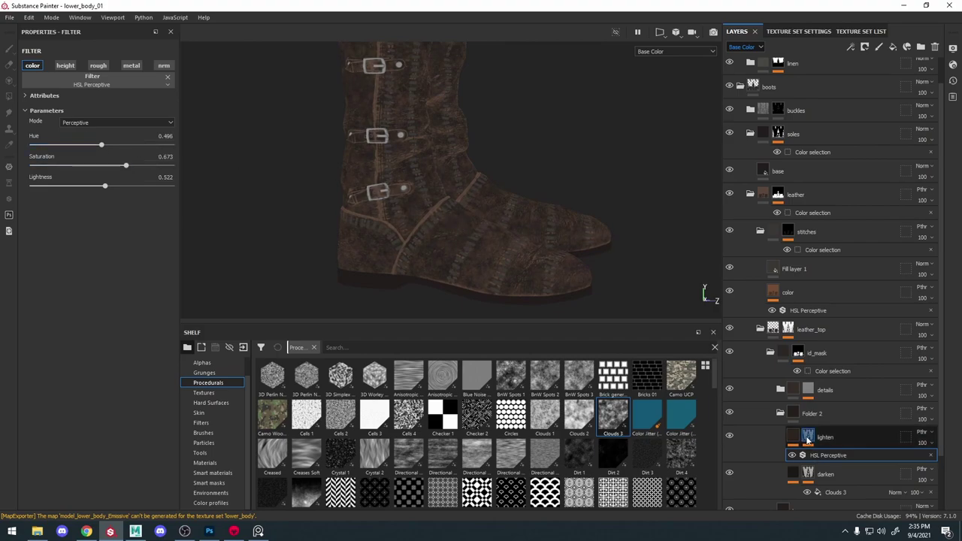
Set the lighten mask's Clouds 3 fill to Scale 3.41, Rotation 140.1, Balance 0.55 and Contrast 0.56, and check the boots in material view
click(808, 437)
click(834, 455)
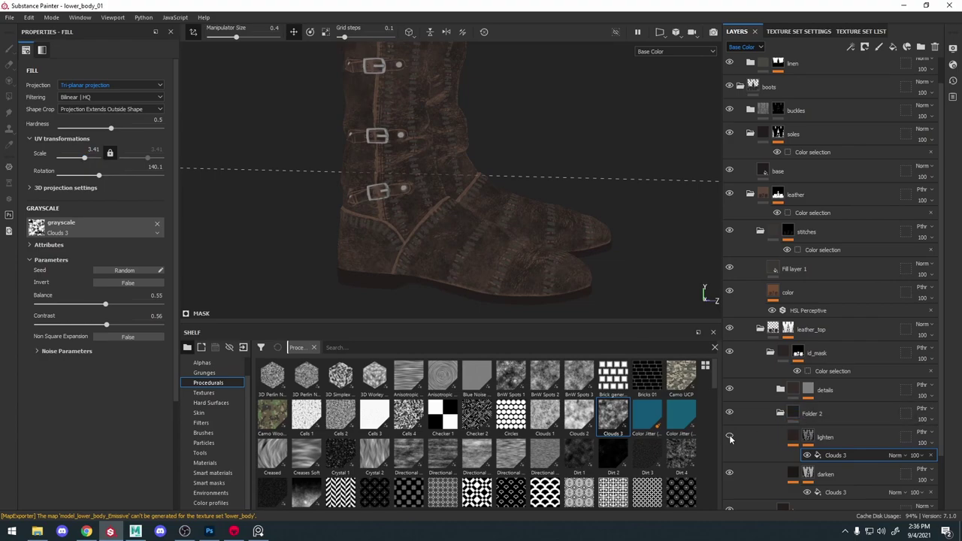
key(m)
alt+drag(507, 239, 467, 237)
scroll(519, 151, down, 4)
alt+middle_drag(522, 143, 523, 201)
alt+drag(524, 202, 558, 215)
key(c)
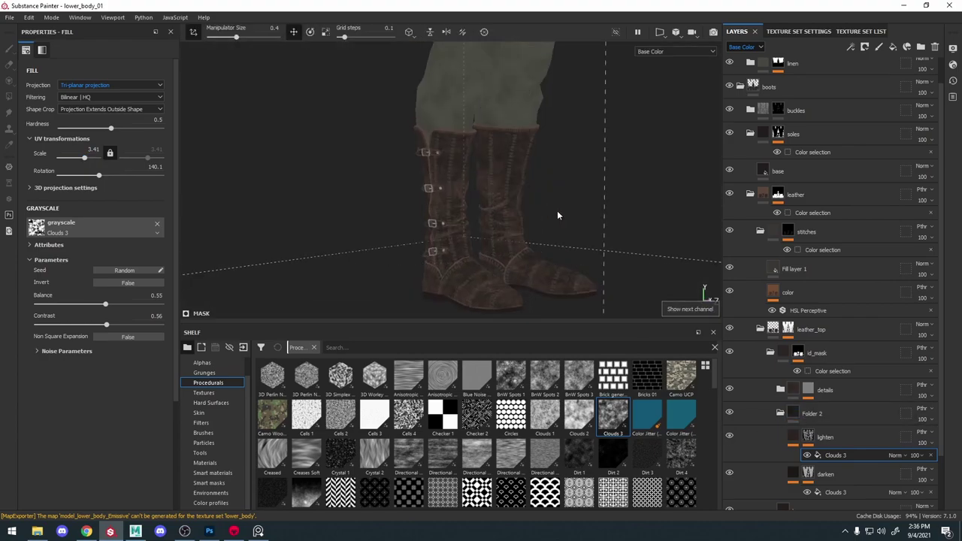
Compare the boots with the trousers and tunic in the base color and full material views
scroll(537, 180, down, 3)
alt+middle_drag(518, 128, 517, 256)
scroll(518, 260, down, 2)
alt+middle_drag(502, 288, 496, 251)
scroll(506, 229, up, 2)
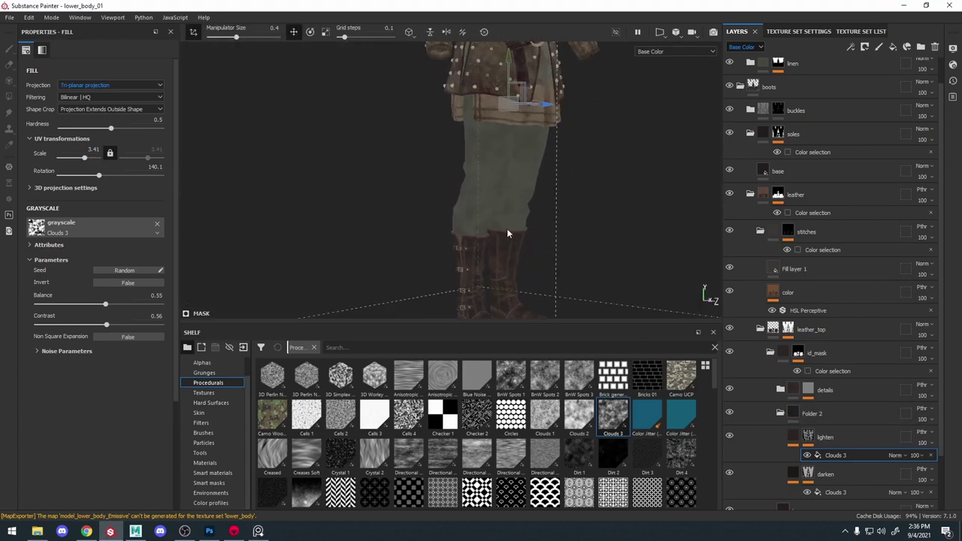
key(m)
scroll(558, 197, down, 2)
alt+drag(558, 198, 577, 226)
Add a Color Correct filter layer above the id_mask folder inside leather_top
click(834, 415)
scroll(508, 241, up, 4)
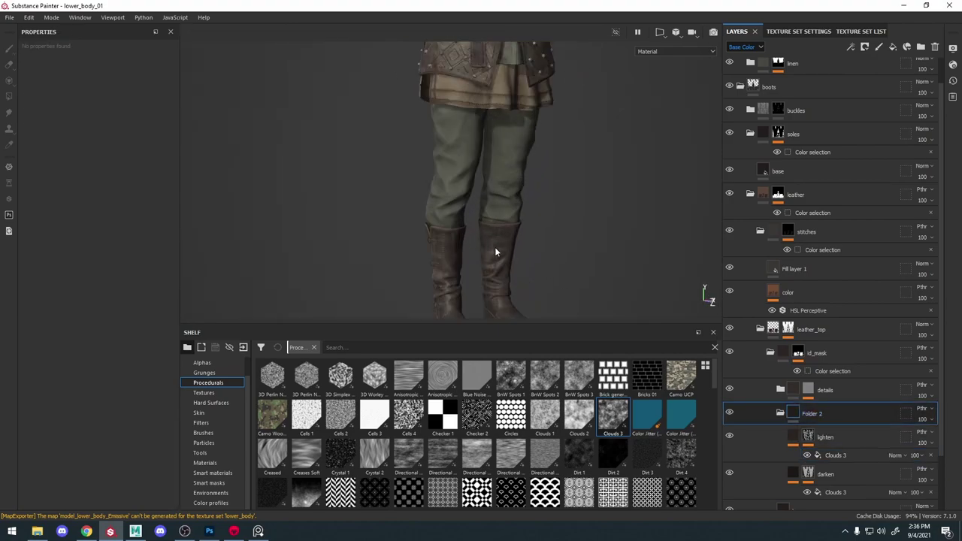
alt+middle_drag(496, 254, 496, 217)
click(798, 352)
scroll(215, 374, up, 1)
click(198, 363)
click(202, 443)
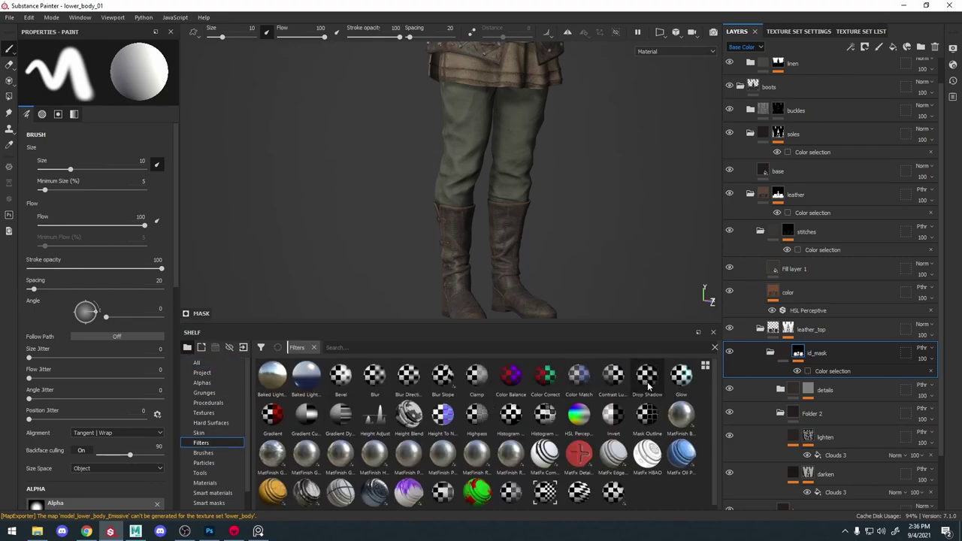
drag(829, 344, 817, 370)
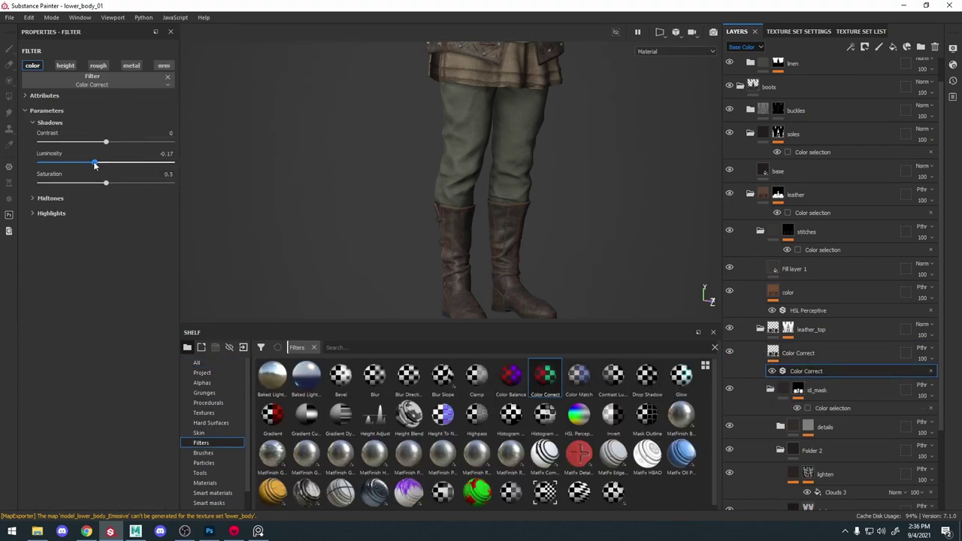
Set the Color Correct filter's Shadows Luminosity to -0.25 and check the boots' base color
drag(94, 164, 86, 165)
scroll(499, 139, down, 4)
alt+middle_drag(499, 139, 517, 164)
key(ctrl+z)
scroll(494, 278, up, 4)
key(c)
alt+middle_drag(511, 315, 426, 135)
scroll(494, 278, up, 4)
mouse_move(96, 163)
mouse_down()
mouse_move(70, 164)
mouse_move(92, 165)
mouse_up()
scroll(526, 192, down, 3)
alt+drag(526, 192, 558, 195)
scroll(559, 195, down, 3)
alt+middle_drag(559, 177, 561, 227)
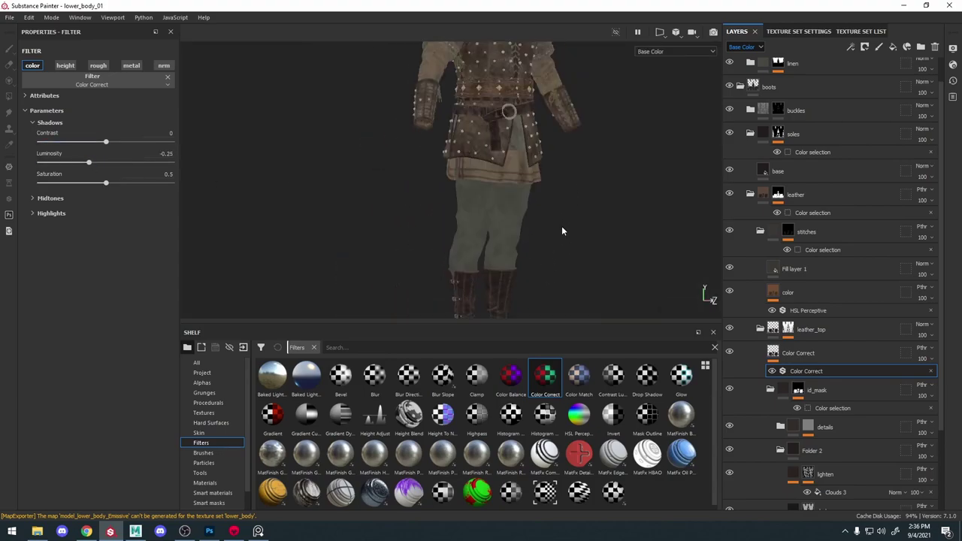
Examine the whole outfit and the boot tops in the full material view
key(m)
scroll(575, 203, down, 3)
alt+middle_drag(587, 187, 590, 226)
alt+middle_drag(519, 263, 496, 215)
alt+right_drag(496, 214, 627, 332)
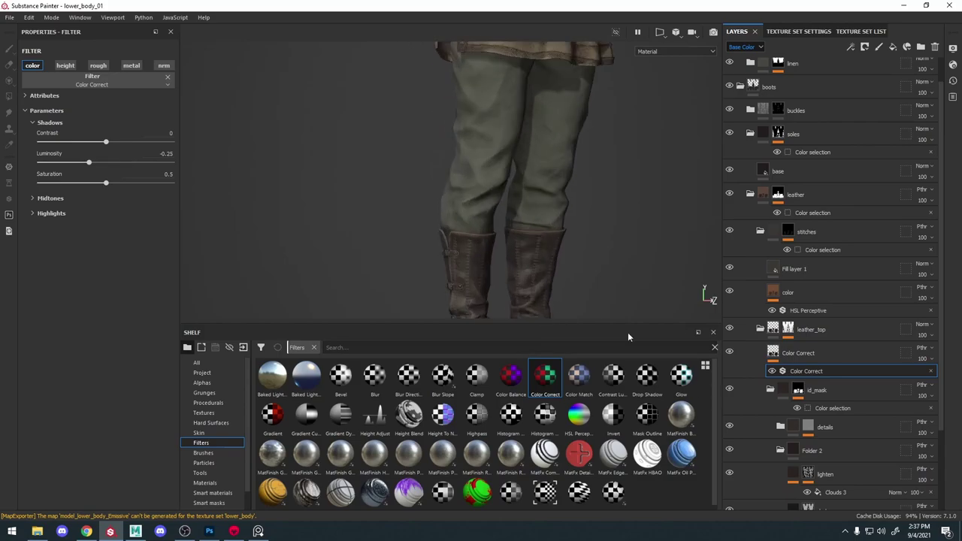
alt+middle_drag(627, 332, 447, 188)
Show the base color channel and set the Color Correct filter's Midtones Luminosity to 0.67 and Saturation to 0.91
key(c)
click(50, 198)
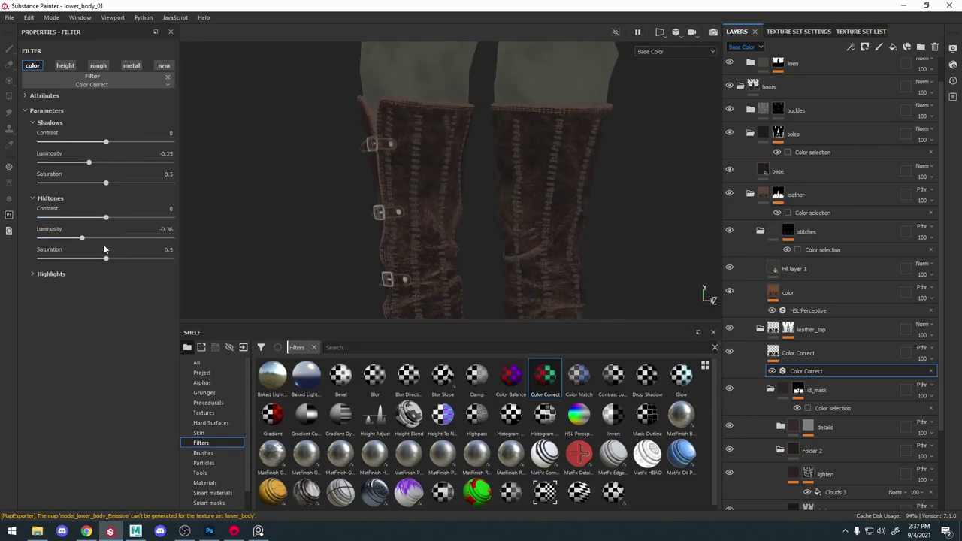
drag(161, 244, 149, 245)
alt+middle_drag(538, 211, 542, 113)
alt+drag(543, 112, 573, 114)
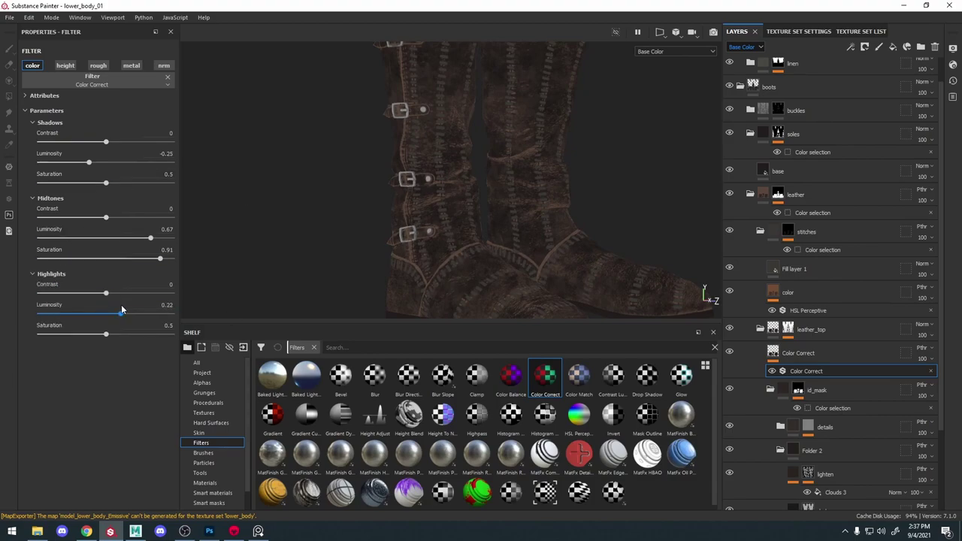
Undo the last Color Correct change and rename the Color Correct layer darken
key(ctrl+z)
alt+right_drag(526, 202, 469, 154)
alt+middle_drag(469, 154, 447, 240)
double_click(798, 353)
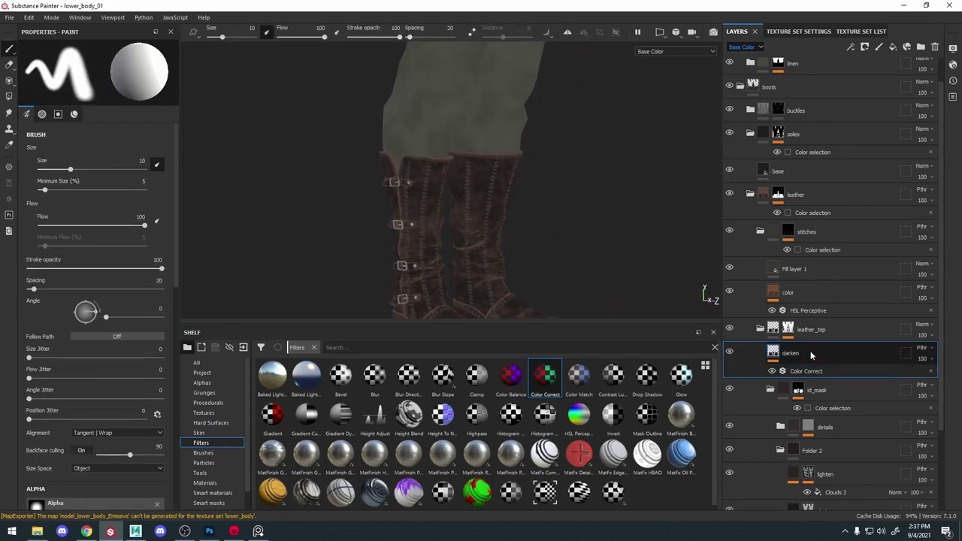
Examine the boots in the full material view and in the roughness channel
alt+right_drag(467, 91, 445, 86)
alt+middle_drag(445, 86, 466, 176)
alt+right_drag(467, 176, 481, 245)
key(m)
alt+drag(481, 244, 526, 243)
key(c)
key(c)
key(c)
alt+right_drag(436, 299, 468, 296)
alt+drag(468, 296, 520, 245)
Add an HSL Perceptive filter that affects only roughness to the darken layer inside Folder 2
scroll(831, 406, down, 3)
click(832, 411)
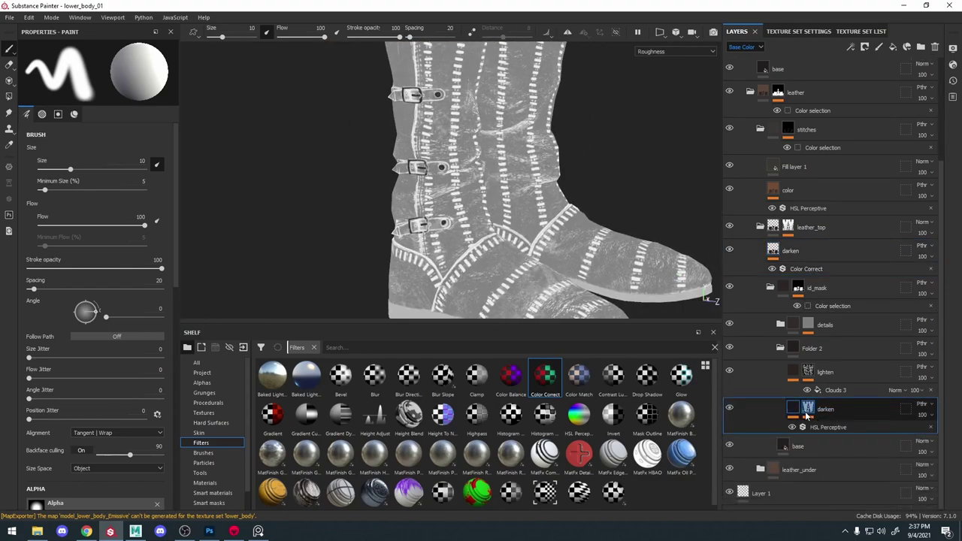
scroll(101, 339, down, 13)
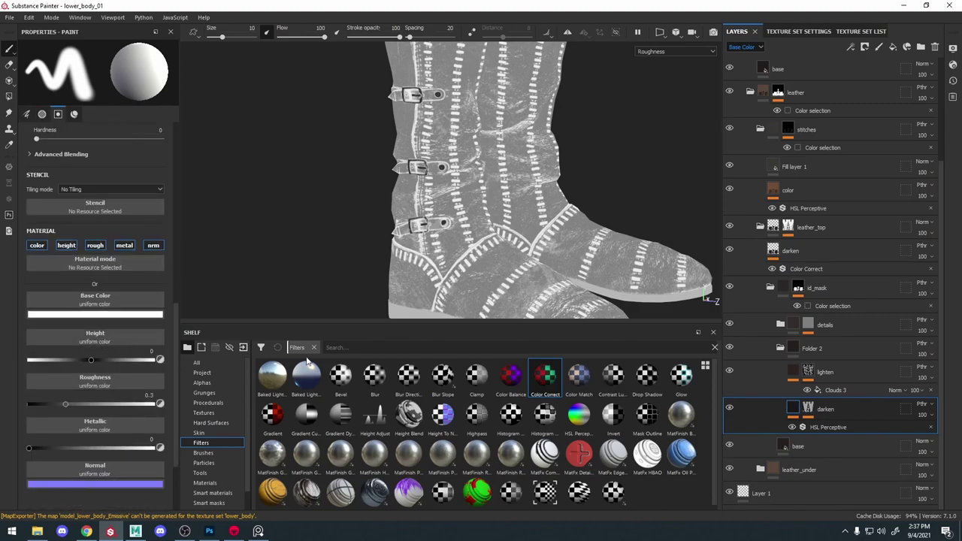
click(810, 411)
key(c)
key(c)
key(c)
key(c)
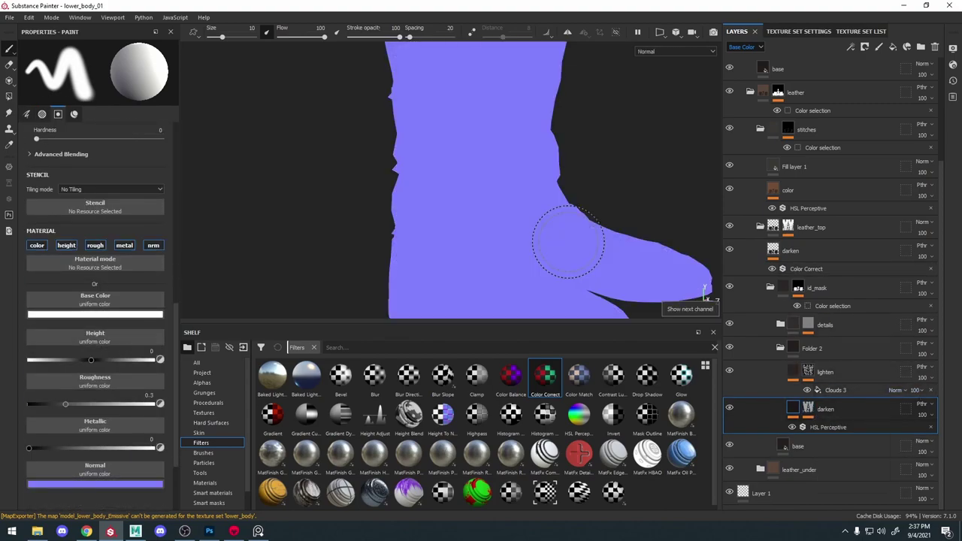
click(851, 49)
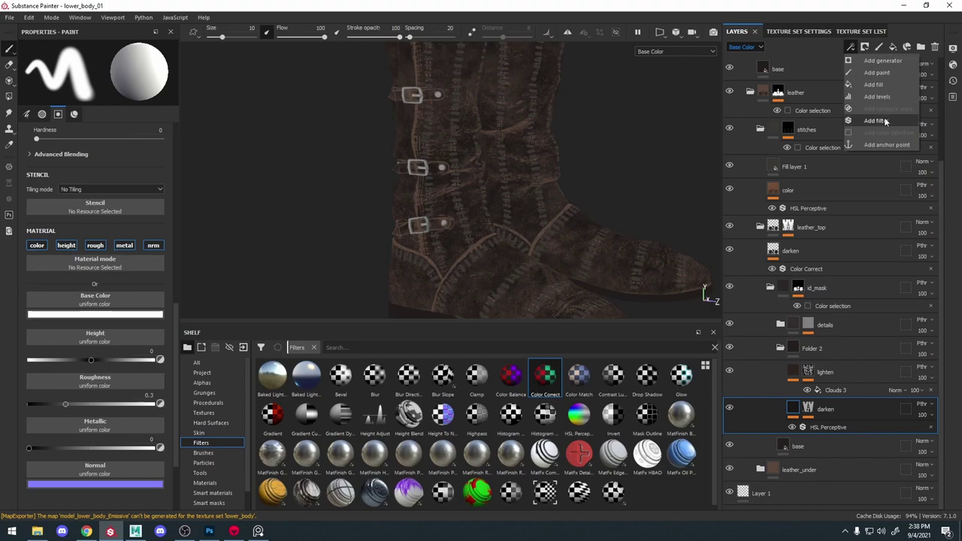
click(885, 120)
click(33, 66)
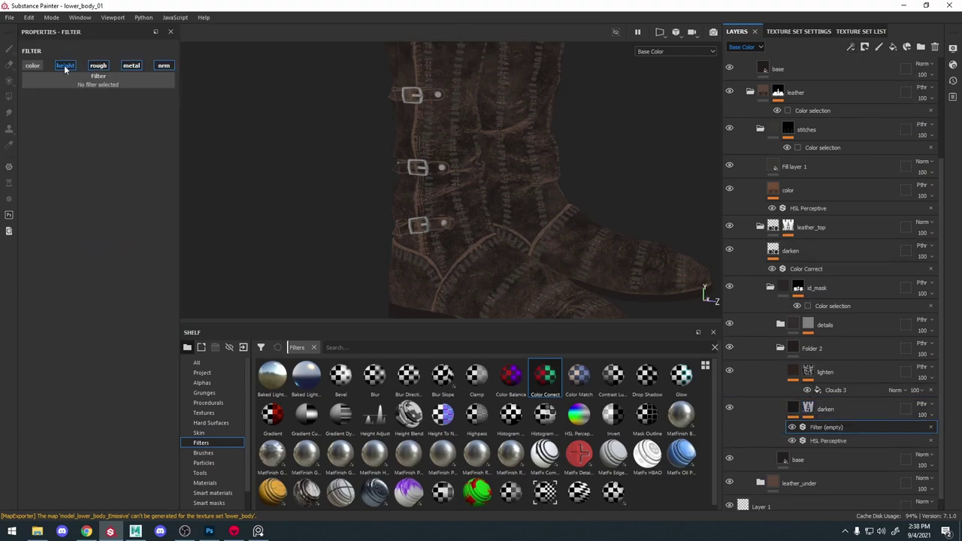
click(583, 420)
Show the roughness channel in the viewport and layer stack and set the new darken filter's Lightness to 0.446
key(c)
key(c)
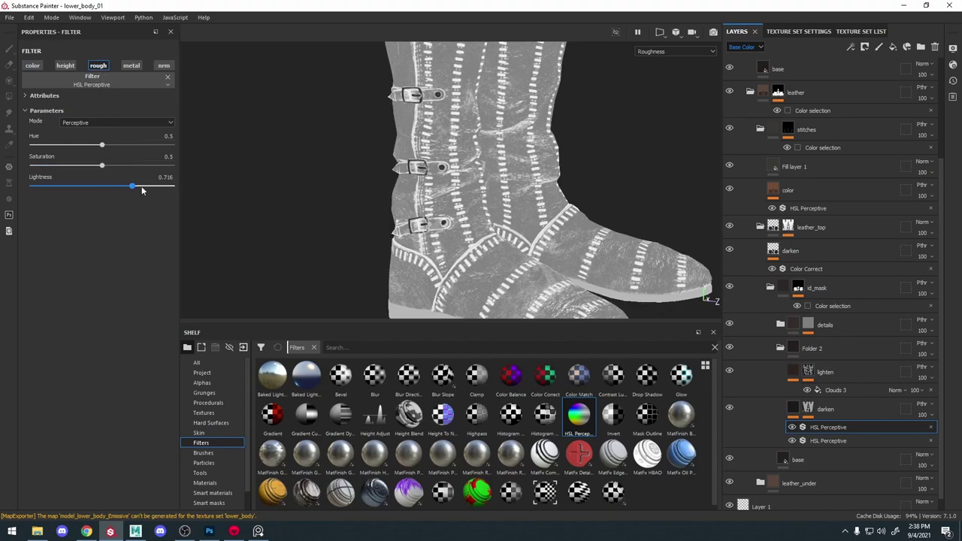
click(741, 69)
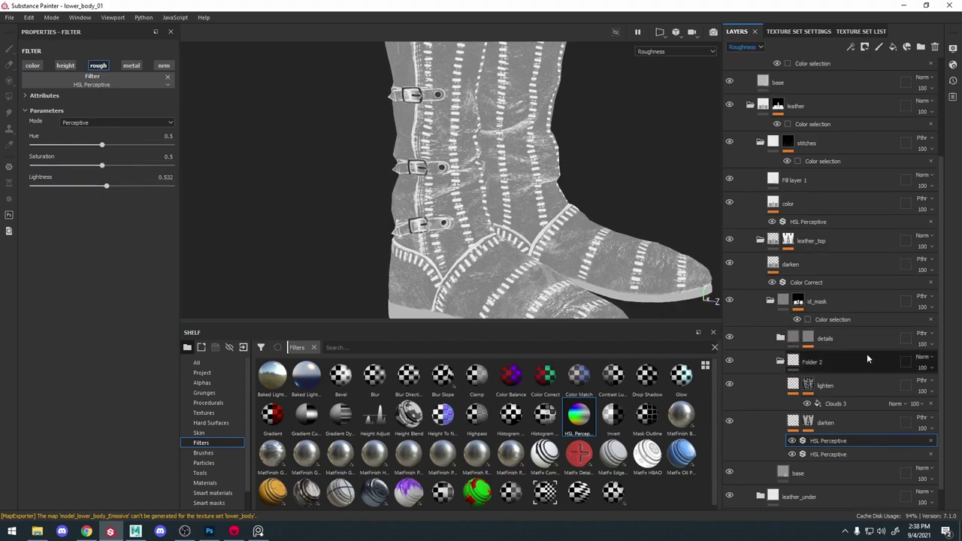
mouse_move(110, 186)
mouse_down()
mouse_move(64, 186)
mouse_move(96, 189)
mouse_up()
click(793, 441)
click(793, 441)
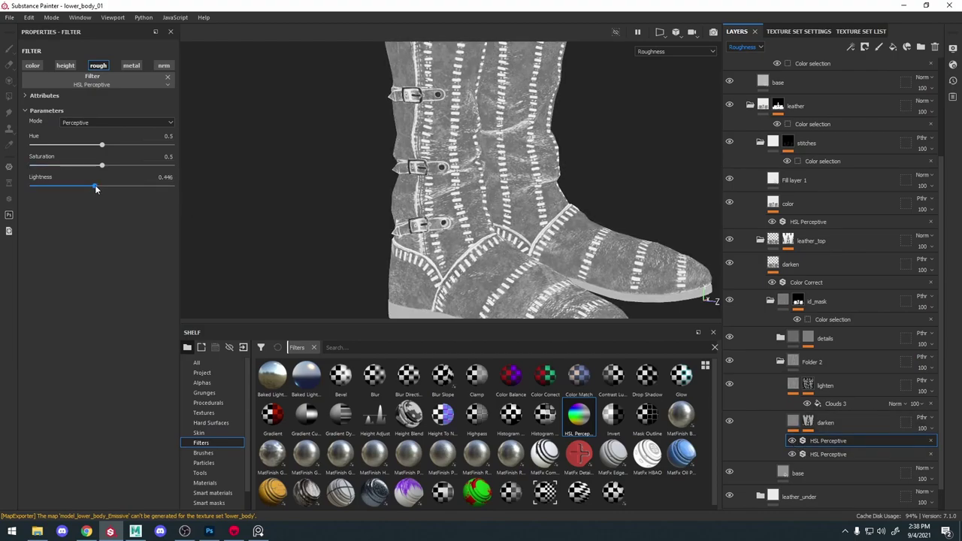
click(794, 384)
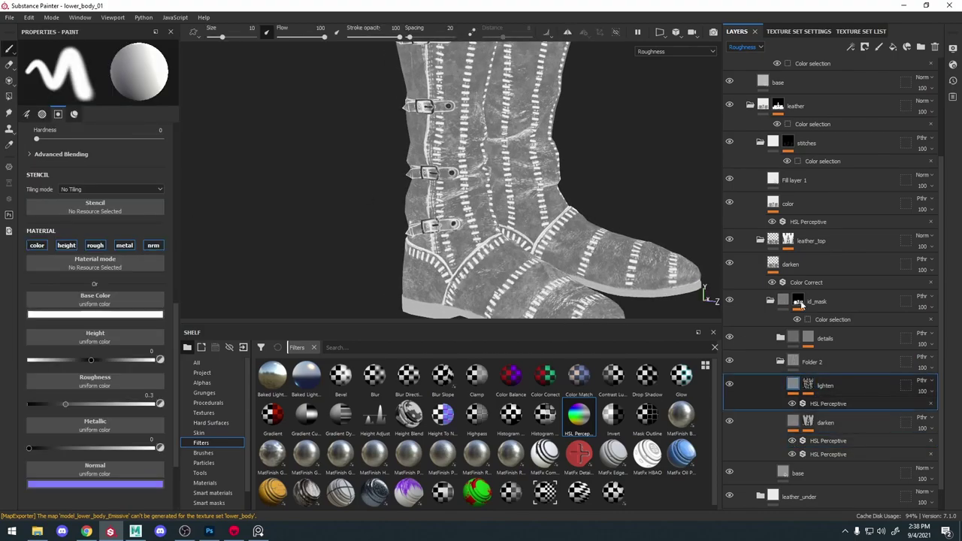
click(851, 48)
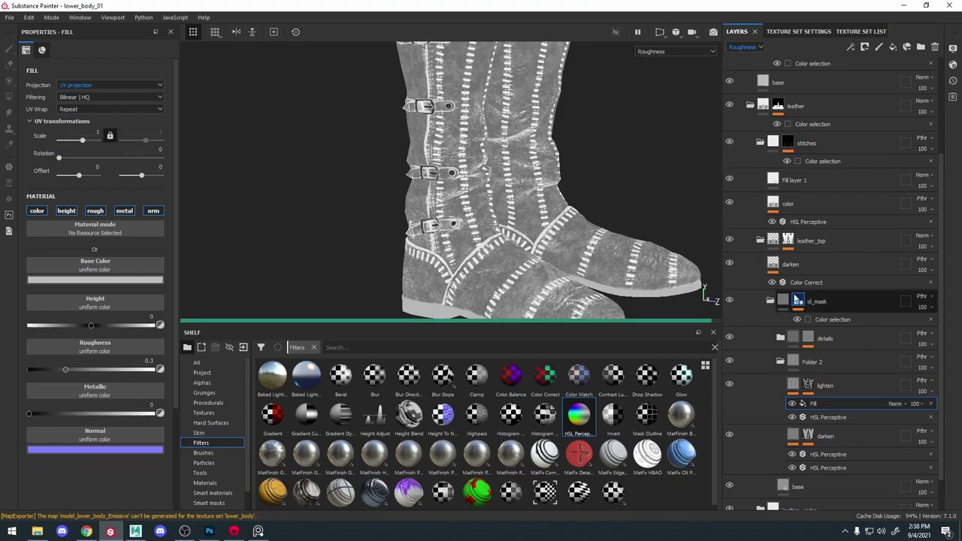
click(828, 403)
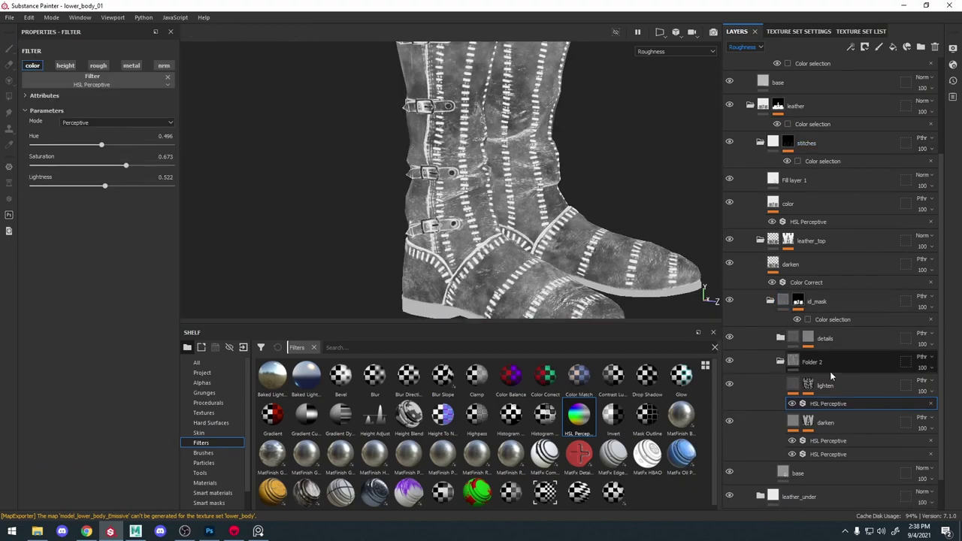
Add an HSL Perceptive filter that affects only roughness to the content of the lighten layer
click(794, 384)
click(850, 48)
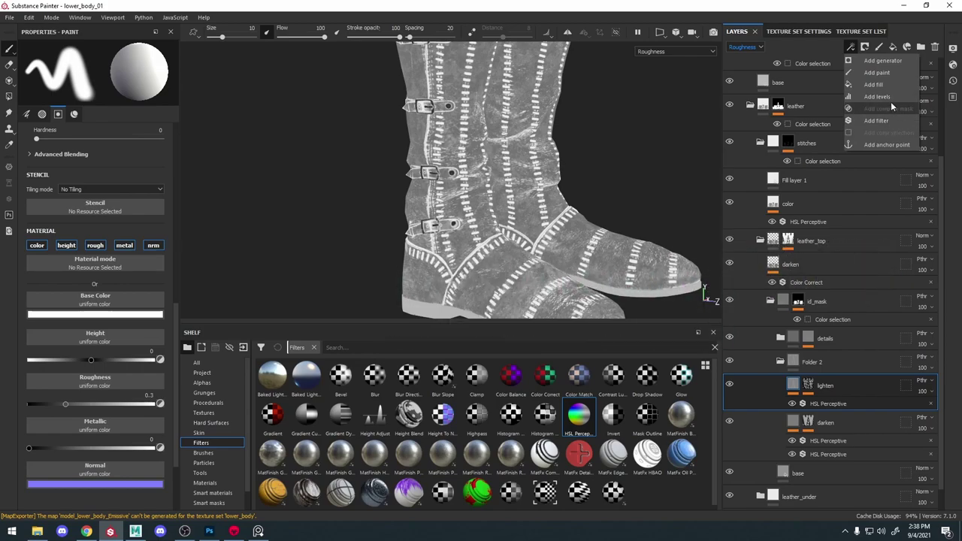
click(881, 120)
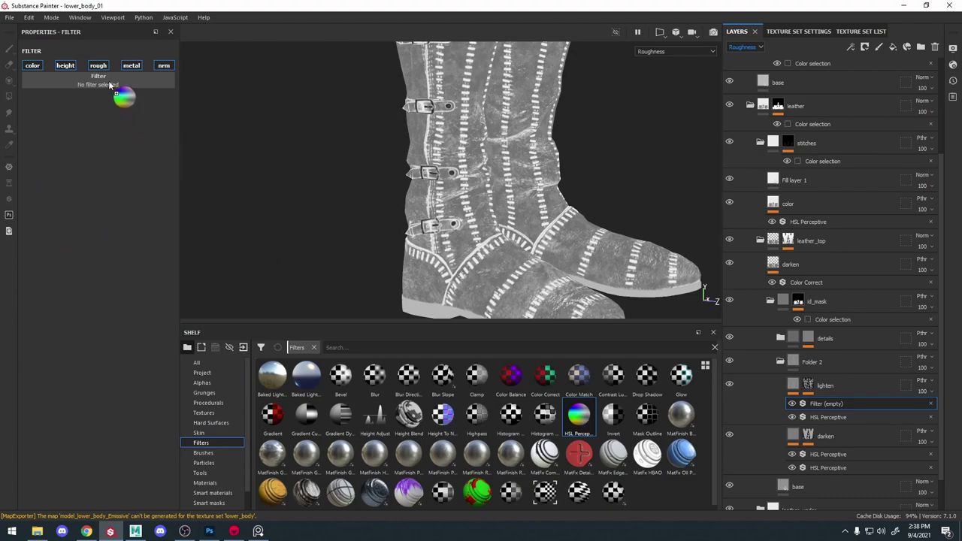
drag(109, 85, 105, 84)
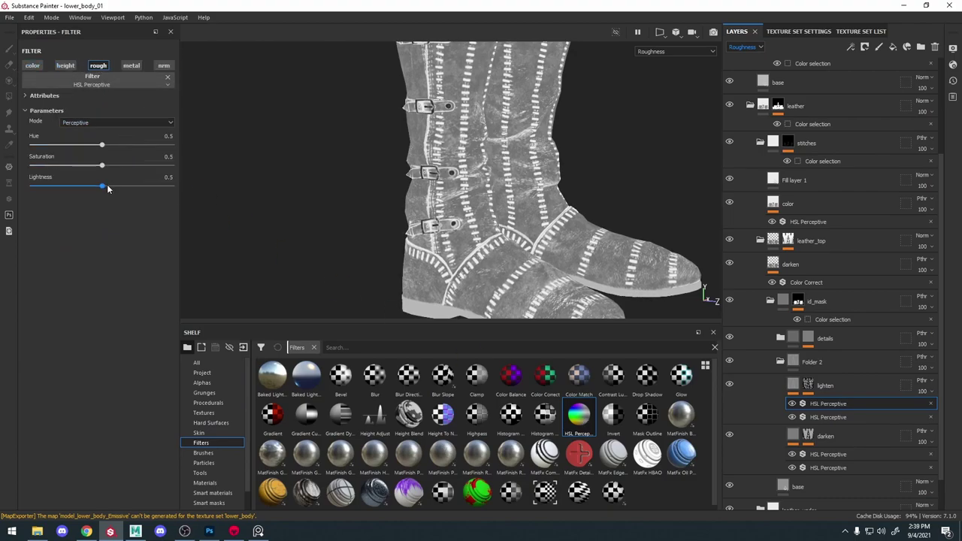
Set the Lightness of the lighten layer's roughness filter to 0.55, comparing the material and roughness views
drag(118, 186, 67, 184)
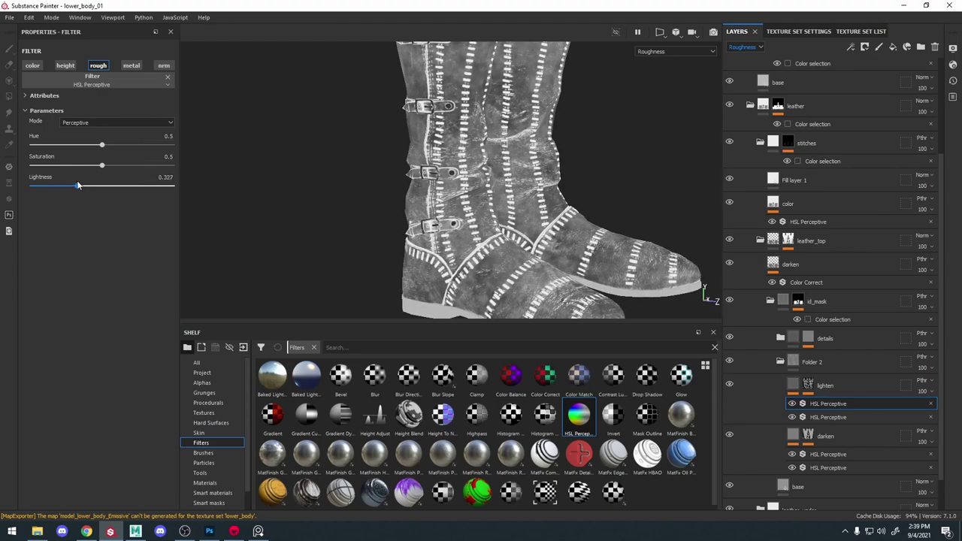
key(m)
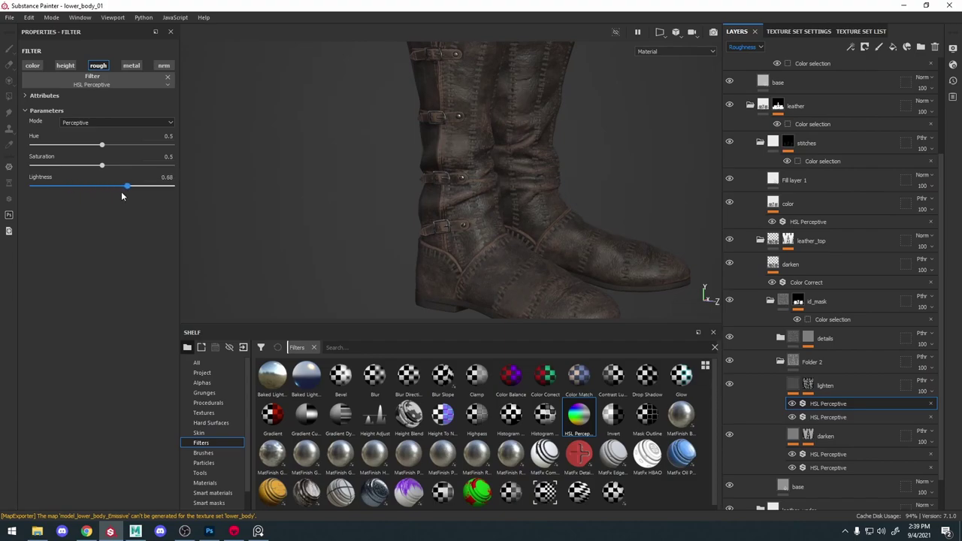
key(c)
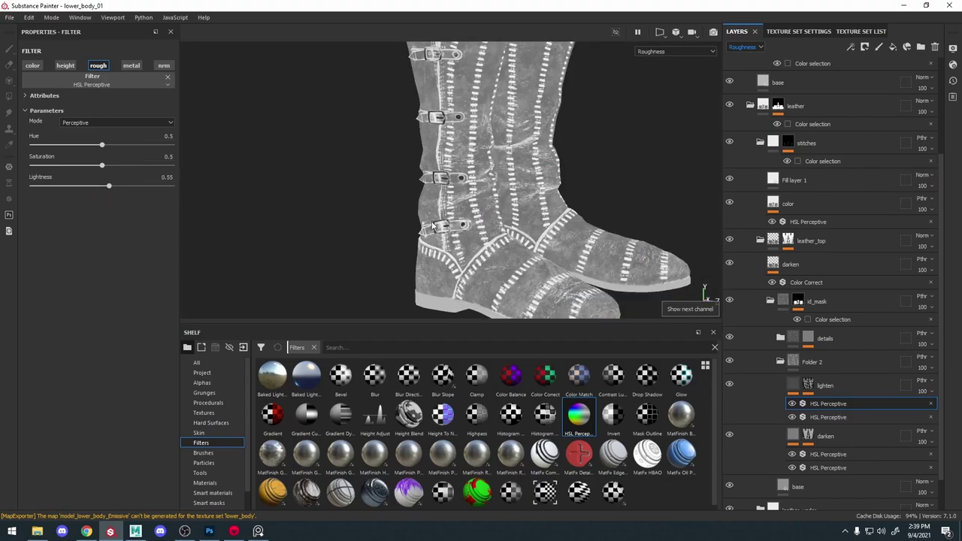
click(730, 383)
Examine the boots' roughness from several angles, and the leather and buckles in the full material view
alt+right_drag(515, 268, 520, 214)
alt+middle_drag(520, 215, 526, 244)
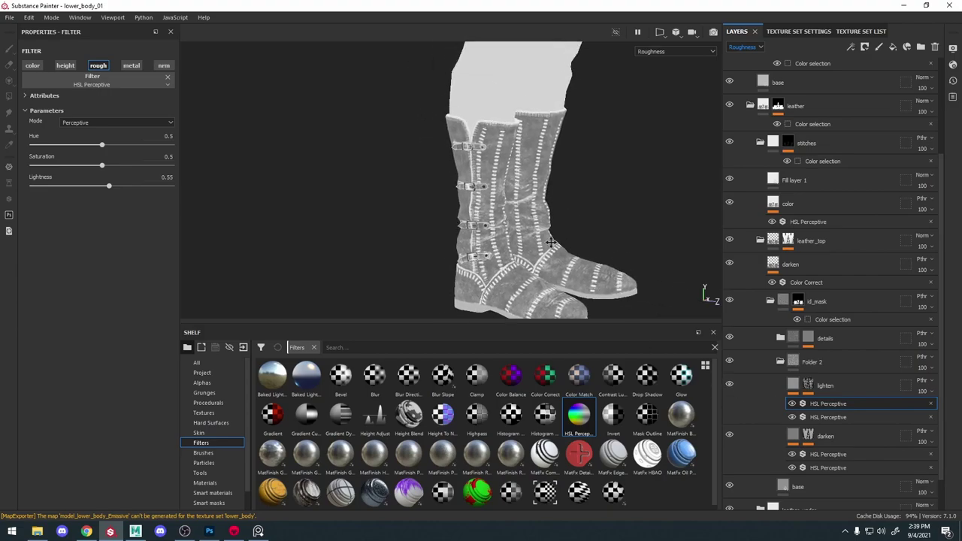
alt+right_drag(560, 244, 565, 215)
alt+drag(565, 216, 543, 202)
alt+right_drag(543, 197, 551, 218)
alt+drag(551, 218, 543, 211)
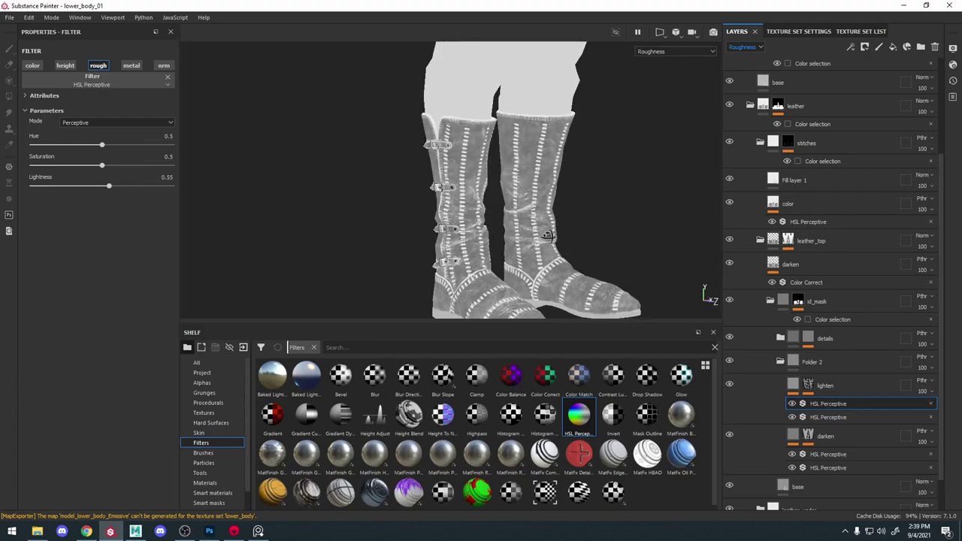
alt+middle_drag(548, 195, 547, 256)
alt+right_drag(547, 255, 779, 426)
alt+middle_drag(533, 254, 530, 218)
alt+drag(530, 217, 560, 213)
key(m)
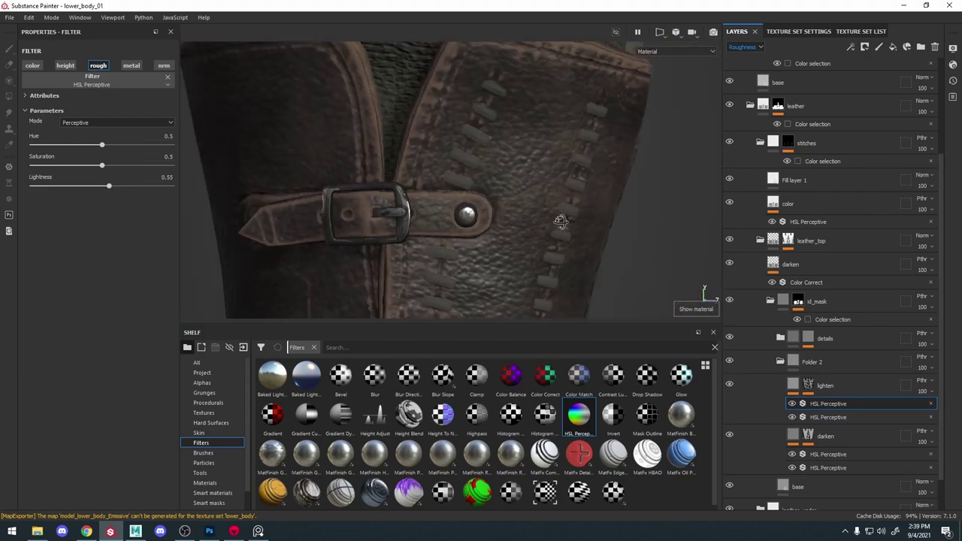
alt+right_drag(560, 214, 481, 199)
alt+middle_drag(481, 199, 476, 258)
alt+drag(476, 258, 505, 252)
alt+right_drag(505, 251, 484, 204)
alt+middle_drag(522, 305, 529, 210)
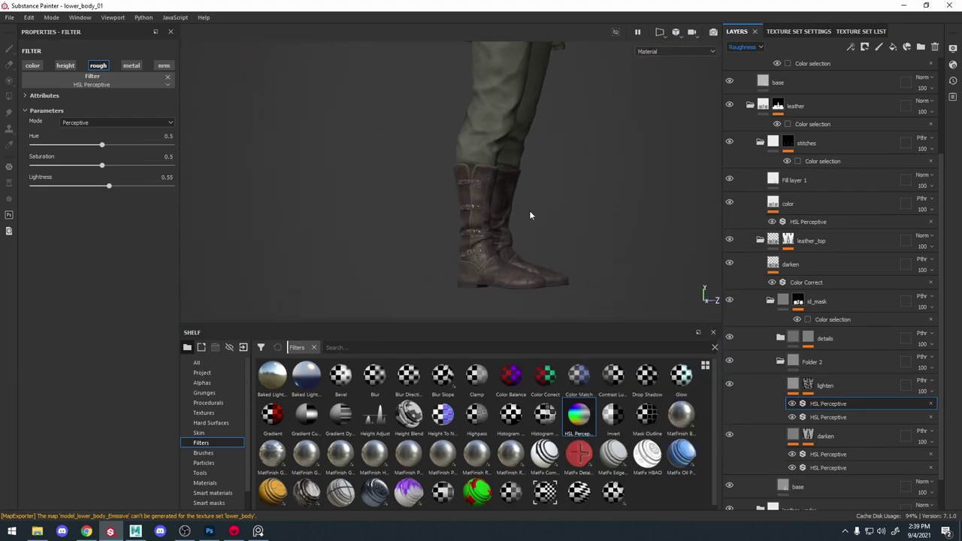
Collapse the pants and boots folders and select Layer 1 at the base of the stack
scroll(785, 160, up, 3)
click(203, 383)
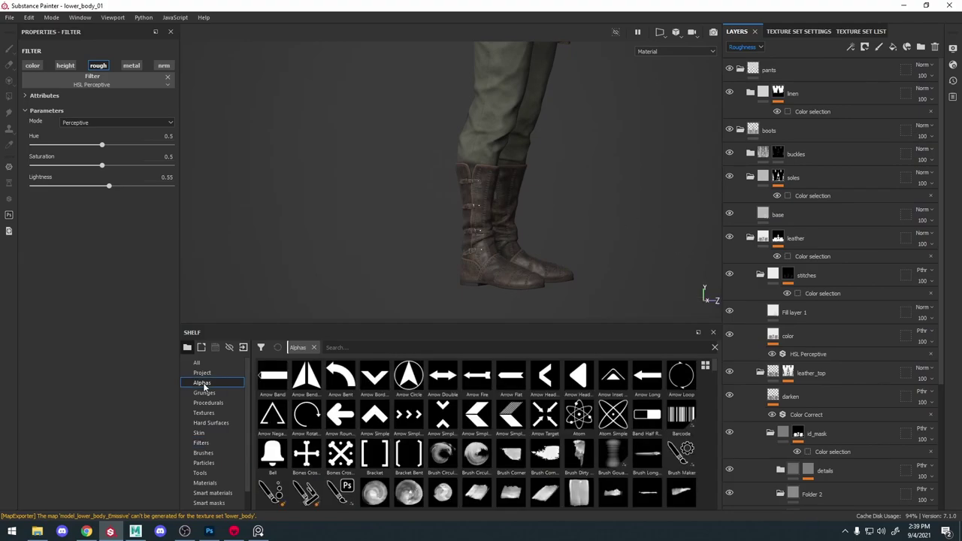
click(740, 69)
click(741, 92)
click(760, 117)
Pick the pants' grey-green as the paint's base color and set its roughness to 1
alt+right_drag(496, 157, 592, 148)
key(c)
key(c)
key(c)
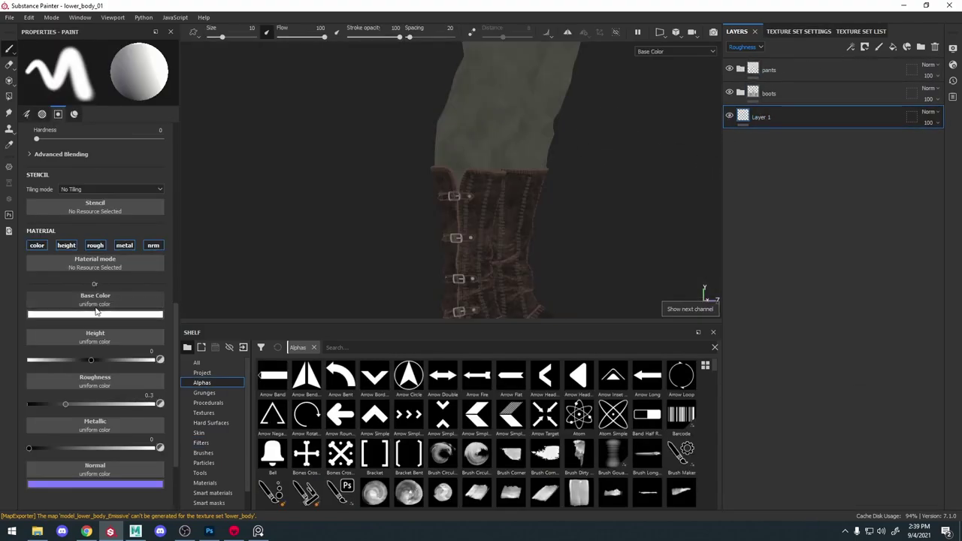
click(95, 315)
drag(106, 326, 507, 100)
key(c)
key(c)
drag(65, 404, 157, 405)
alt+right_drag(594, 161, 541, 158)
Rename Layer 1 as bg and show the full material view
double_click(760, 118)
text(base)
key(Return)
key(m)
Examine the pants and boots with the upper_body texture set toggled between visible and hidden
click(799, 32)
click(843, 33)
click(731, 69)
alt+middle_drag(598, 149, 595, 112)
alt+right_drag(519, 181, 544, 201)
alt+drag(544, 203, 582, 198)
click(731, 69)
alt+right_drag(618, 133, 583, 139)
click(731, 69)
alt+drag(609, 144, 543, 156)
alt+right_drag(552, 169, 620, 165)
alt+drag(620, 166, 568, 152)
alt+middle_drag(569, 152, 573, 172)
alt+drag(573, 172, 648, 171)
mouse_move(648, 170)
alt+right_down()
mouse_move(659, 171)
mouse_move(648, 173)
alt+right_up()
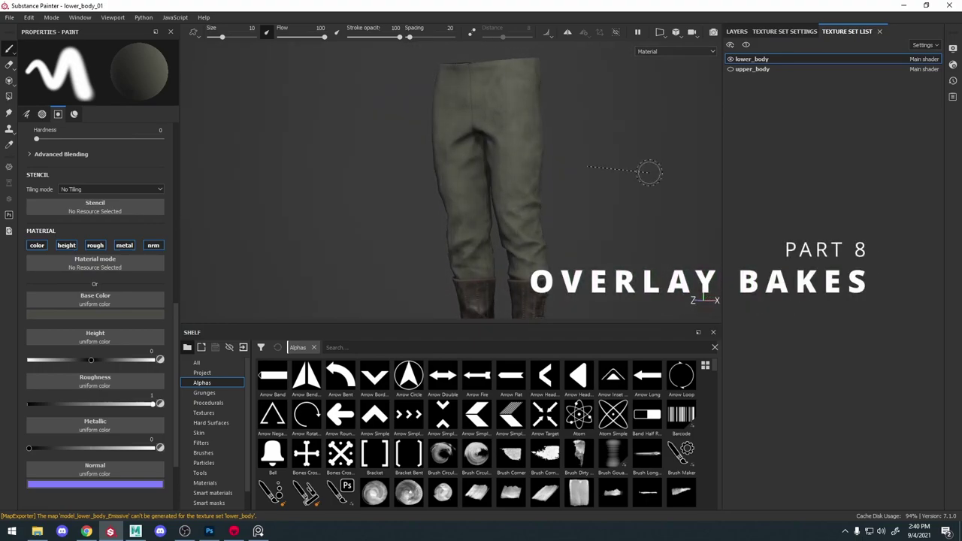
Add a fill layer above the pants folder with only its color and roughness channels enabled
click(736, 33)
click(784, 71)
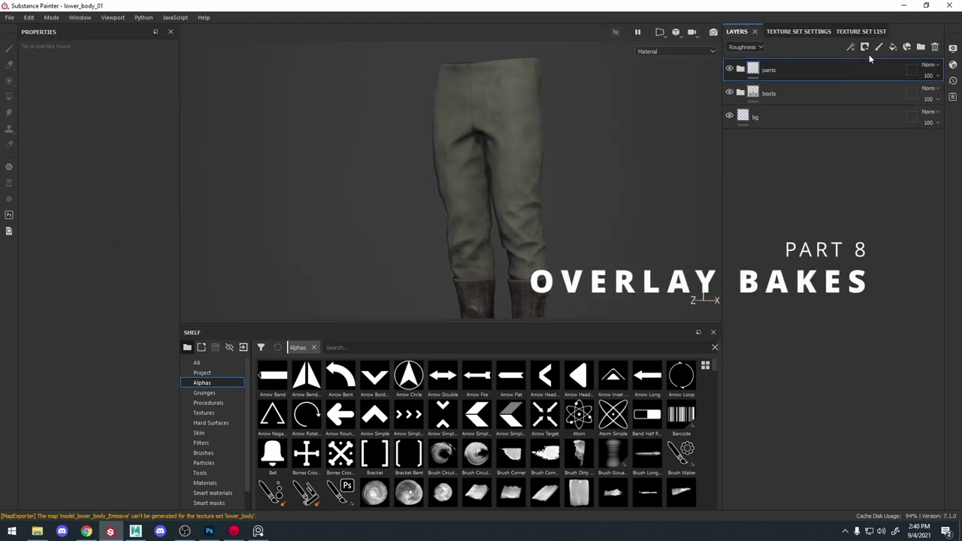
click(893, 48)
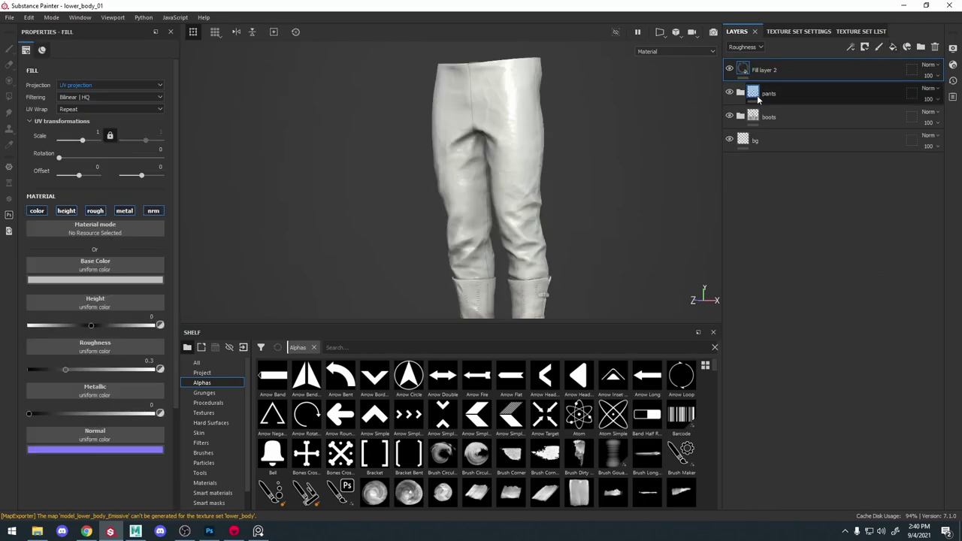
click(203, 374)
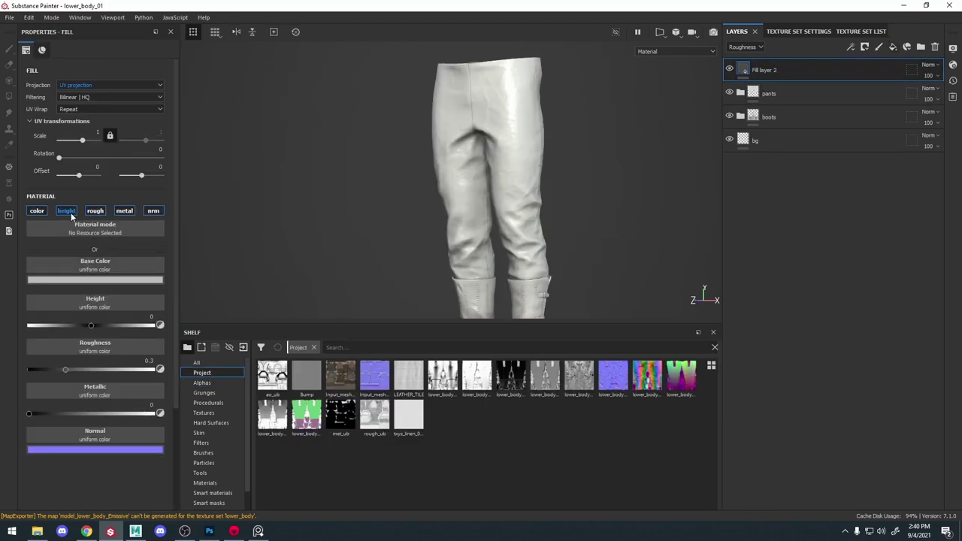
click(66, 211)
click(124, 212)
click(154, 211)
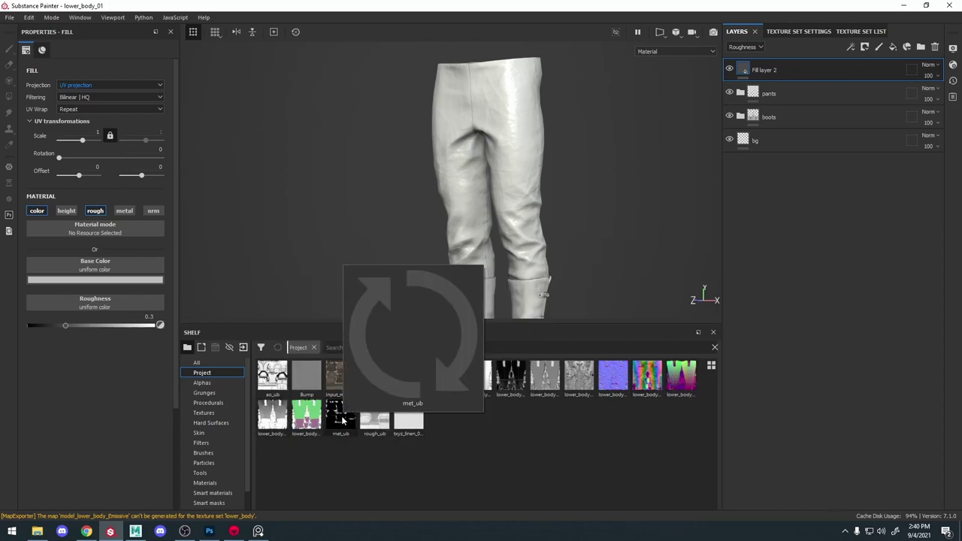
Assign the lower_body_curve map to the fill layer's base color and roughness
mouse_move(553, 377)
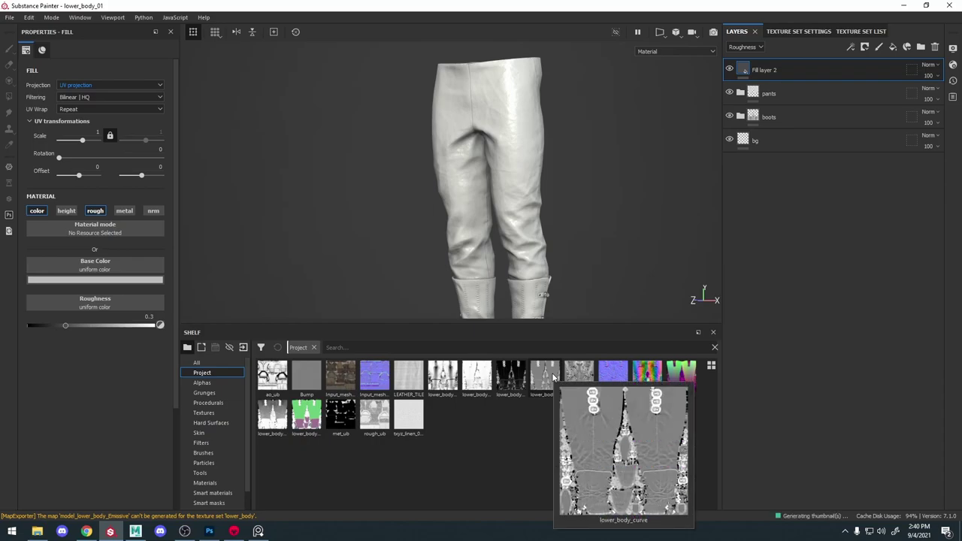
drag(553, 377, 128, 285)
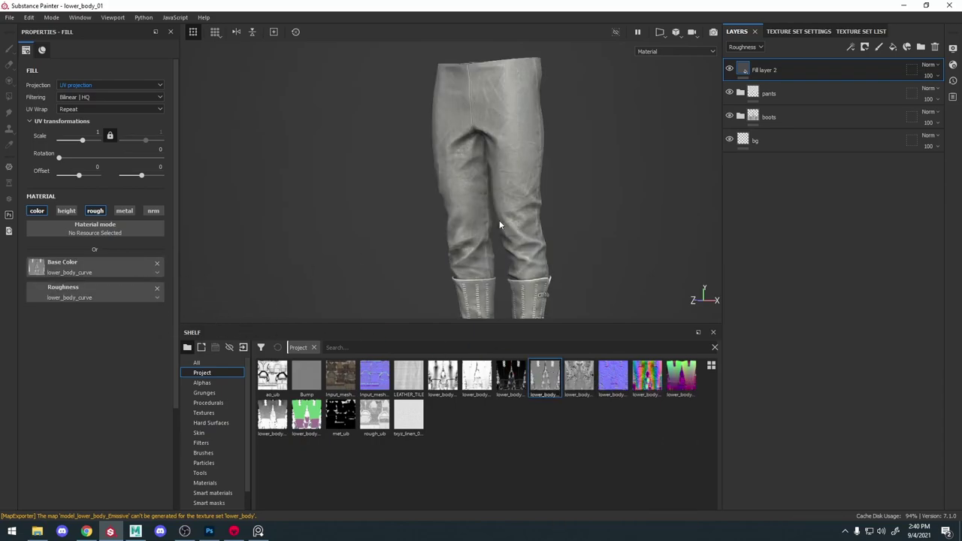
alt+drag(499, 220, 562, 212)
Show the roughness channel and set the curvature fill layer's roughness blend mode to Overlay
key(c)
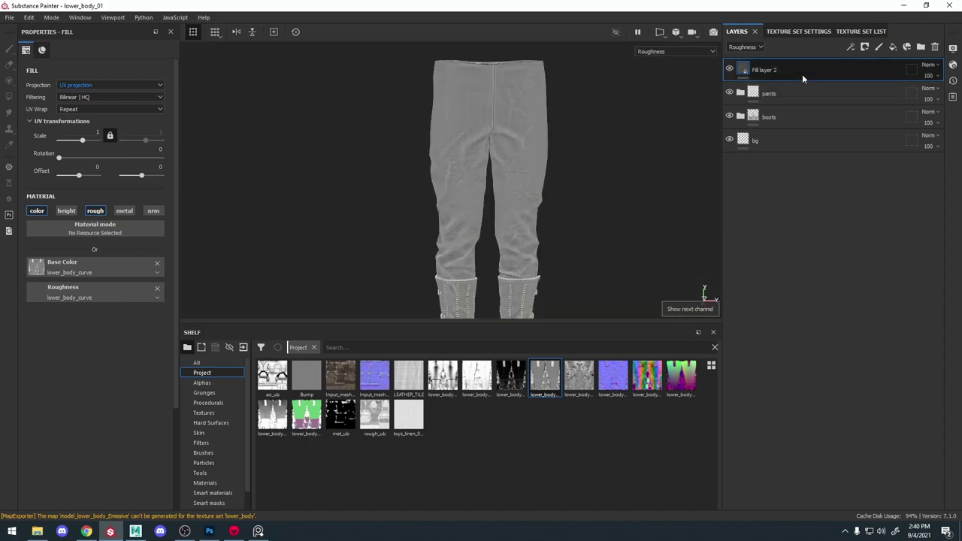
click(932, 66)
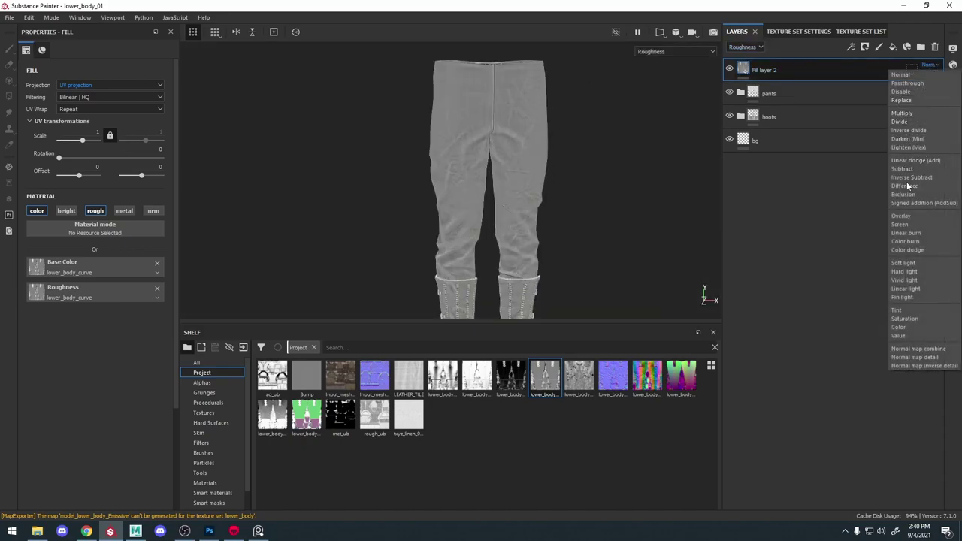
click(901, 217)
Set the curvature fill layer's roughness opacity to 78, judging it on the boots, and show the full material
alt+right_drag(554, 188, 676, 300)
alt+middle_drag(523, 222, 529, 68)
alt+drag(534, 135, 594, 138)
alt+right_drag(602, 139, 792, 165)
alt+middle_drag(559, 197, 561, 86)
alt+drag(562, 102, 590, 112)
mouse_move(935, 98)
mouse_down()
mouse_move(907, 94)
mouse_move(945, 88)
mouse_move(895, 85)
mouse_move(943, 86)
mouse_up()
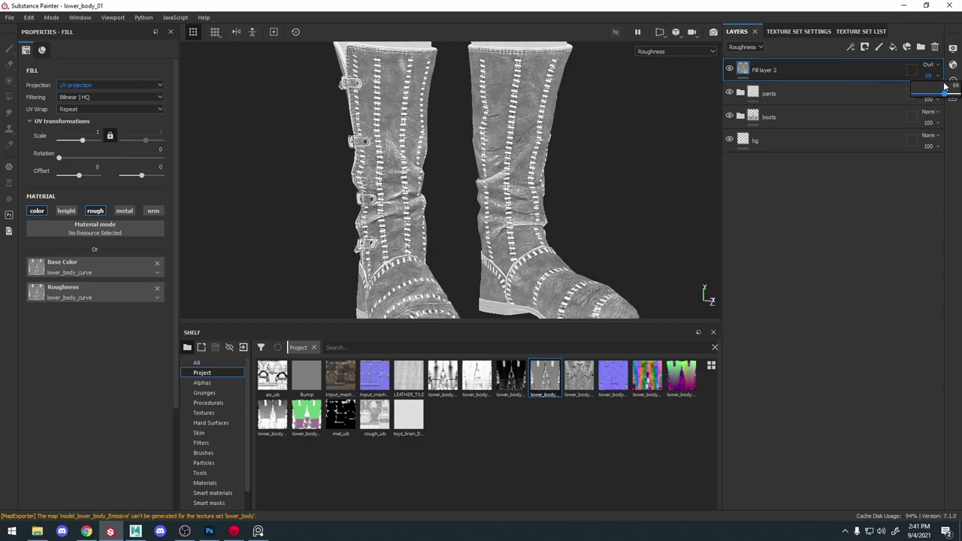
alt+right_drag(502, 143, 465, 142)
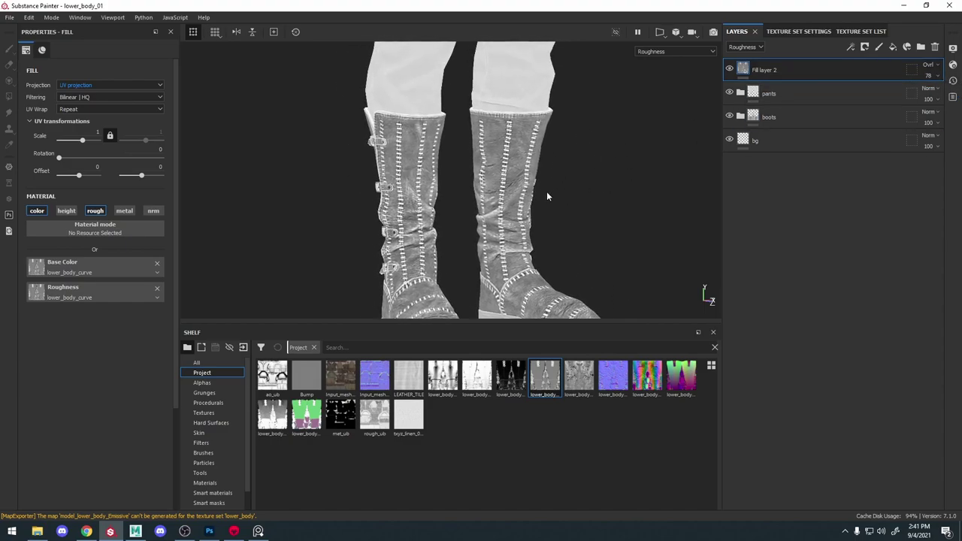
alt+right_drag(488, 226, 573, 226)
key(m)
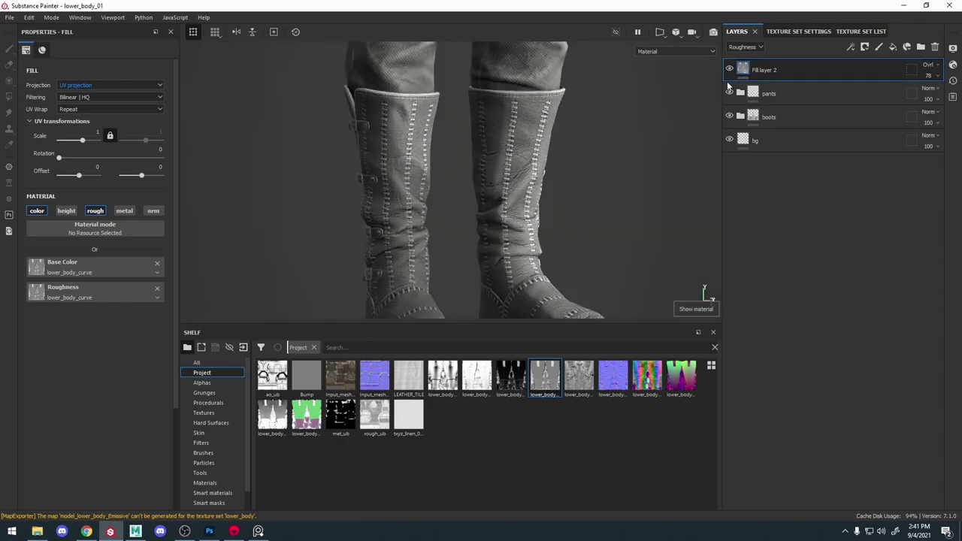
Show the base color channel and set the curvature fill layer's base color blend mode to Overlay
key(c)
key(c)
key(c)
key(c)
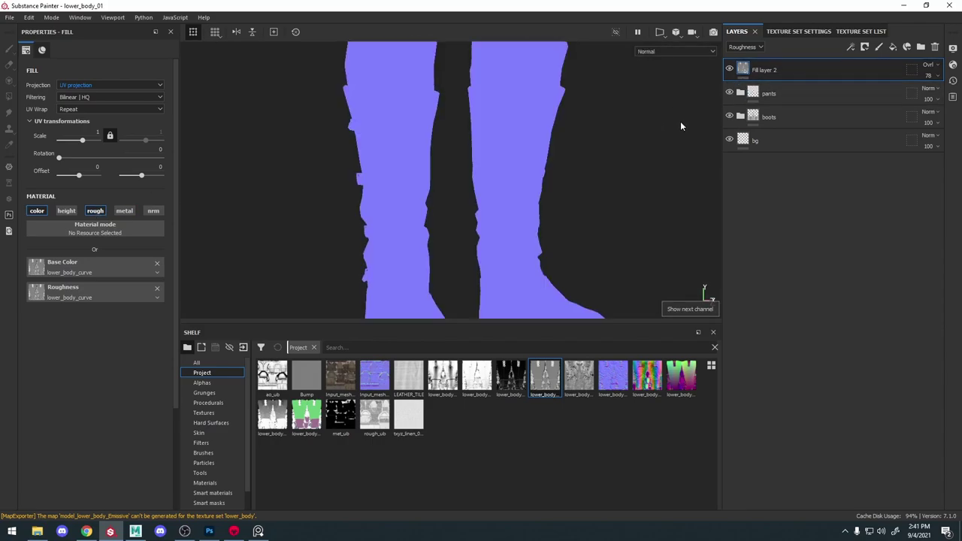
key(c)
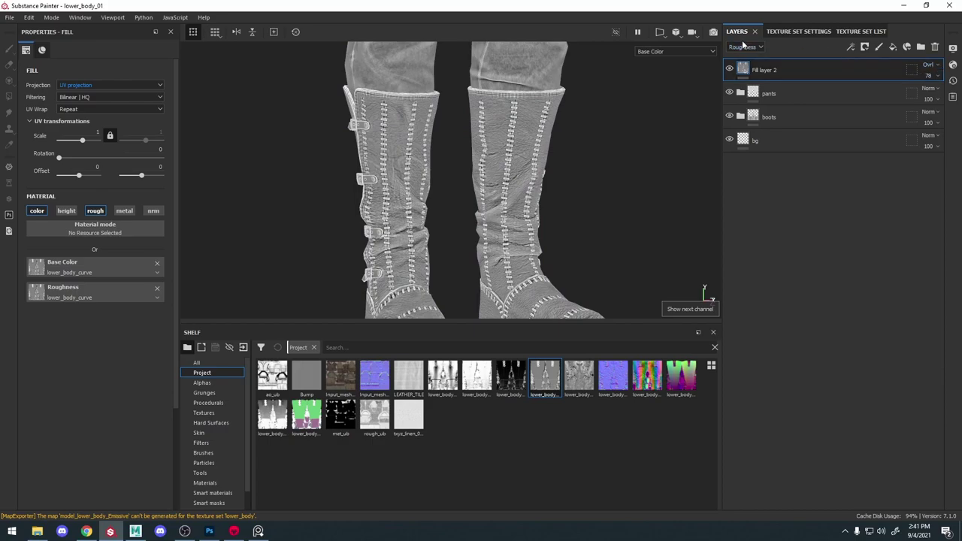
click(744, 48)
click(745, 57)
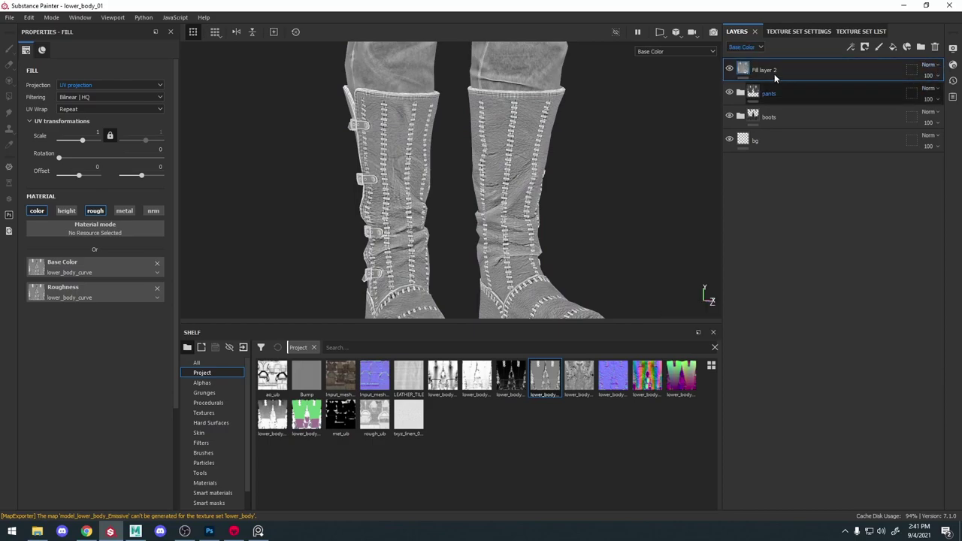
click(930, 66)
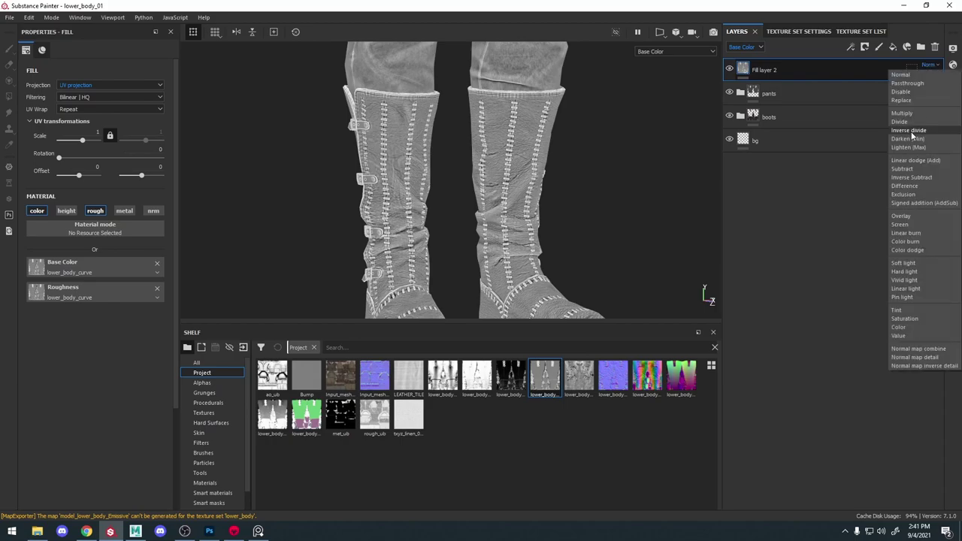
click(911, 215)
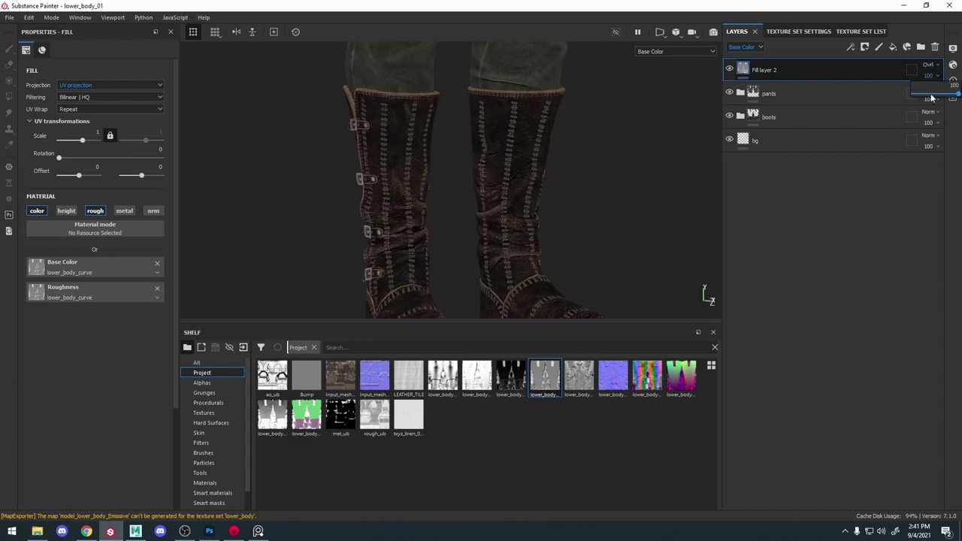
Set the curvature fill layer's base color opacity to 33, judging it on the pants and boots
mouse_move(931, 97)
mouse_down()
mouse_move(897, 102)
mouse_move(932, 98)
mouse_up()
alt+middle_drag(556, 106, 552, 201)
alt+middle_drag(592, 75, 585, 230)
alt+right_drag(584, 230, 590, 194)
alt+middle_drag(526, 244, 533, 185)
alt+right_drag(533, 184, 553, 244)
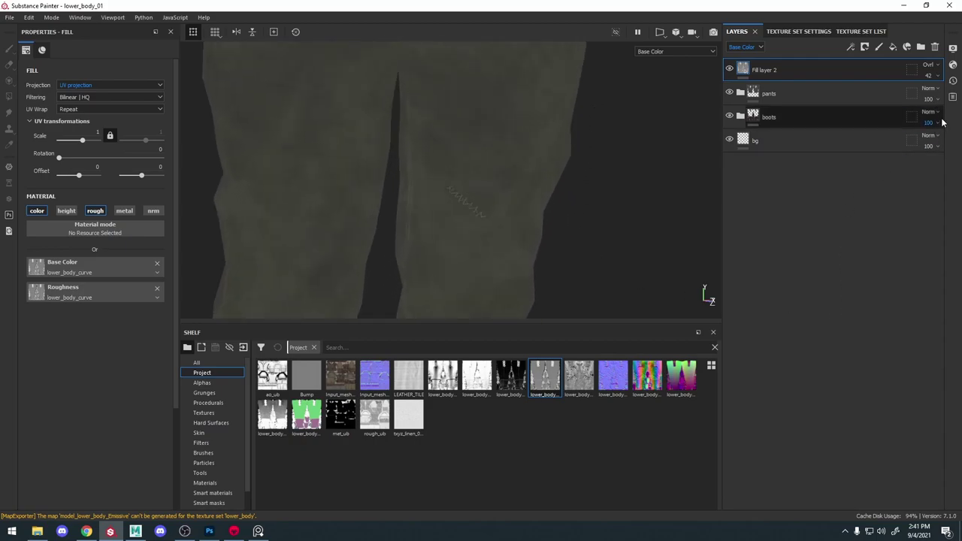
click(937, 76)
mouse_move(932, 94)
mouse_down()
mouse_move(910, 96)
mouse_move(924, 94)
mouse_up()
alt+right_drag(478, 238, 505, 192)
alt+middle_drag(505, 191, 487, 130)
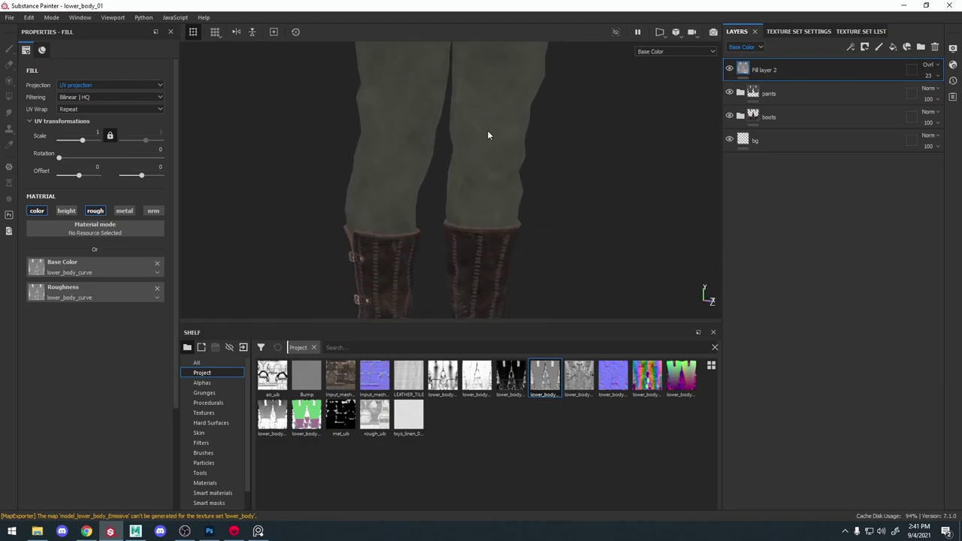
alt+middle_drag(511, 218, 514, 187)
alt+right_drag(514, 187, 531, 225)
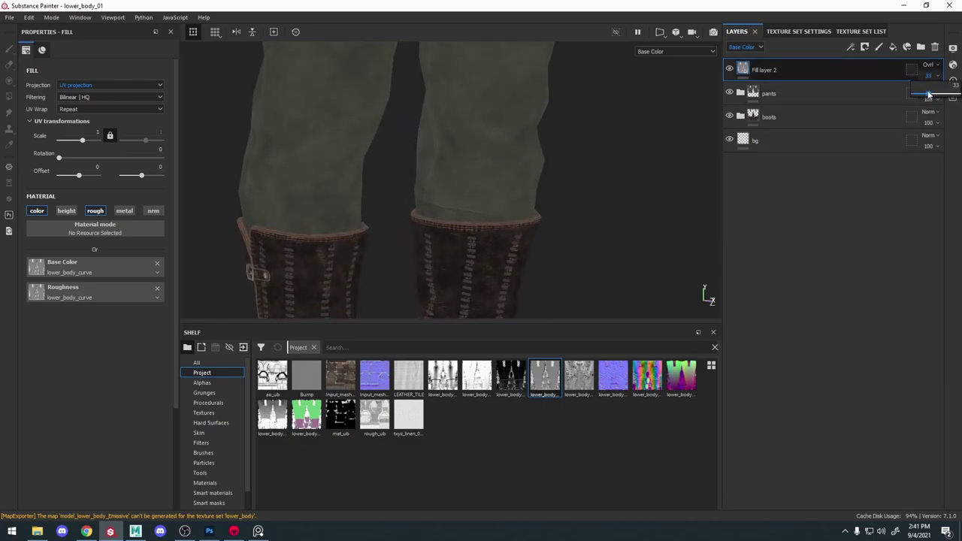
Examine the curvature overlay on the boots in base color, full material and roughness views
alt+right_drag(444, 214, 406, 180)
alt+middle_drag(459, 237, 484, 83)
alt+drag(477, 139, 564, 162)
alt+right_drag(568, 169, 578, 192)
key(m)
alt+right_drag(577, 191, 558, 153)
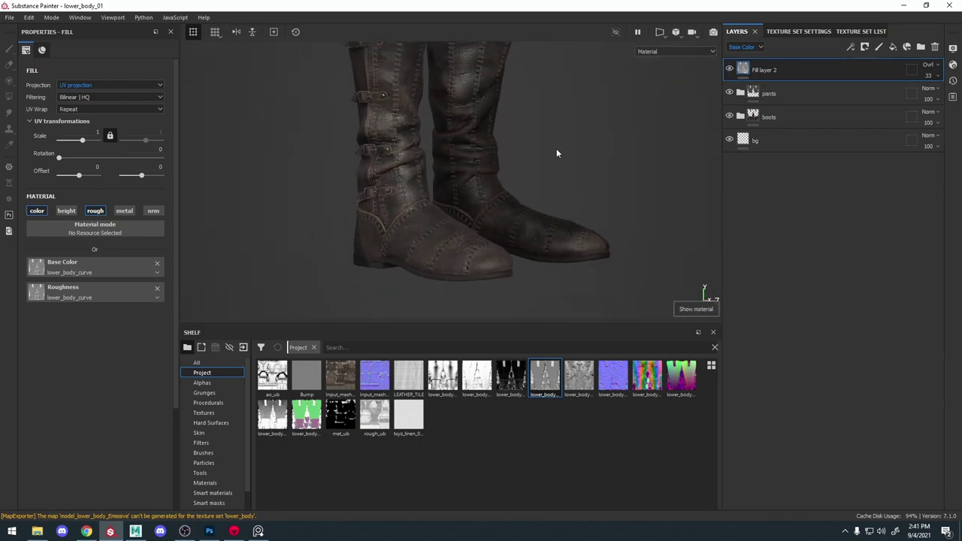
alt+middle_drag(558, 152, 563, 215)
key(c)
key(c)
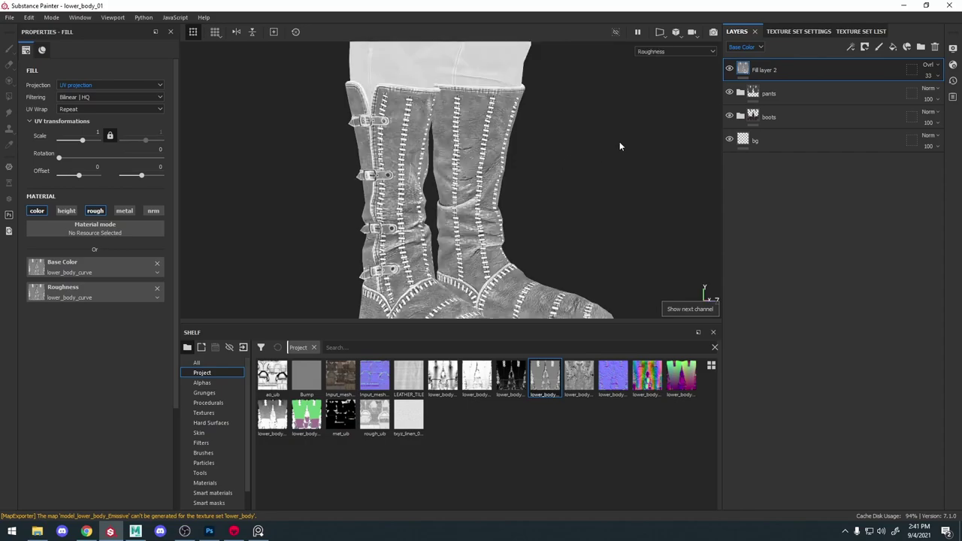
Add an Invert filter to the curvature fill layer
click(850, 46)
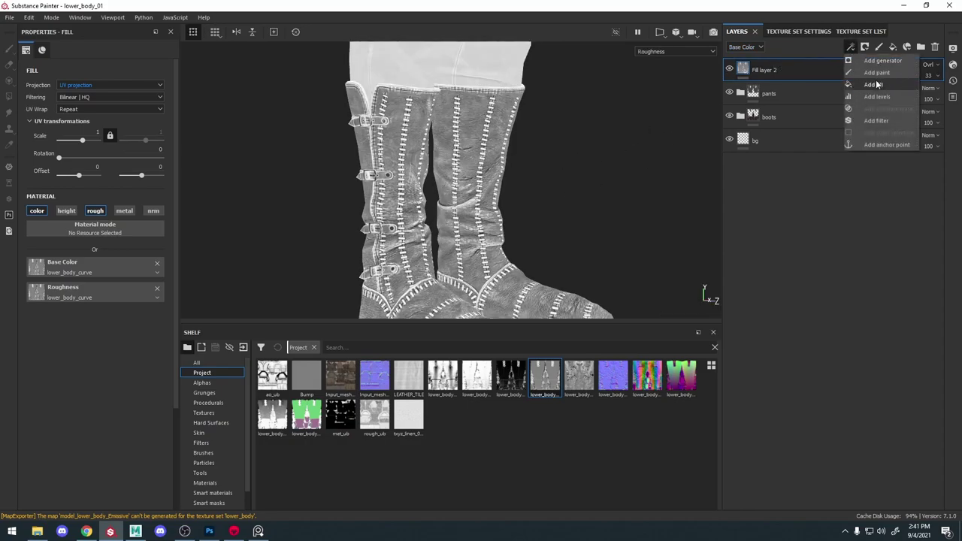
click(875, 121)
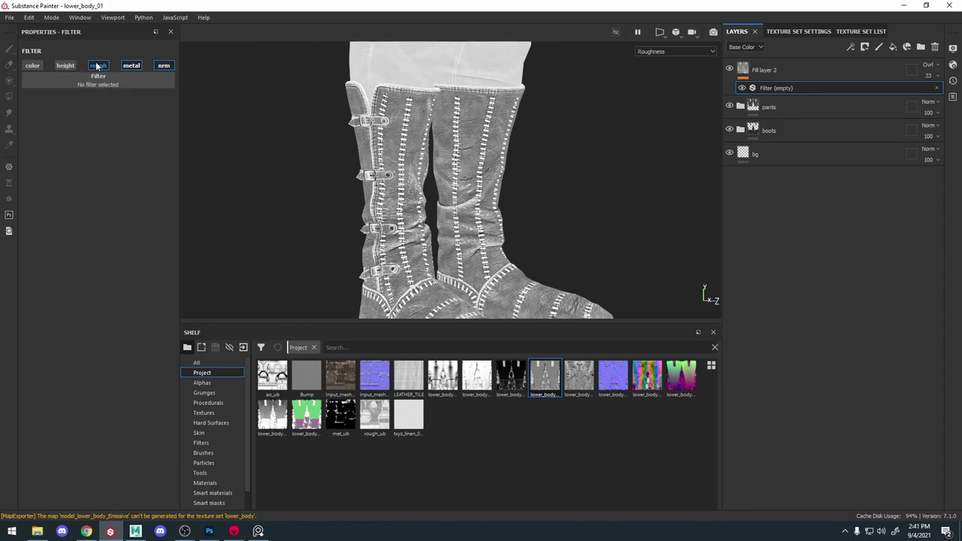
click(89, 85)
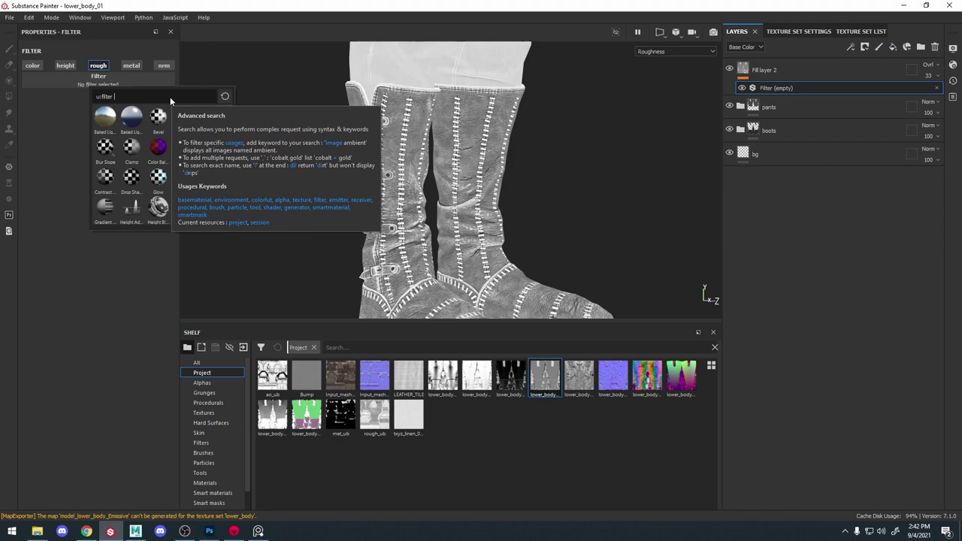
text(inve)
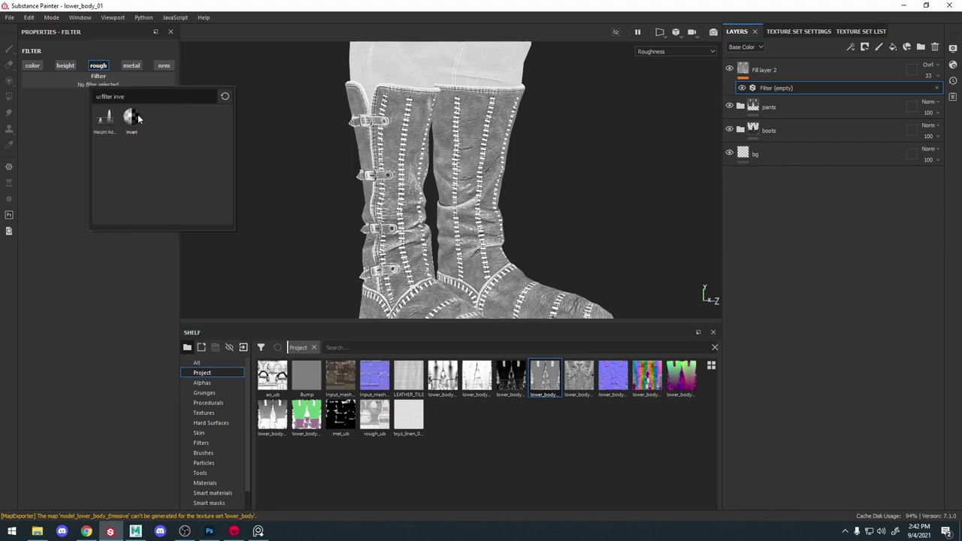
click(136, 116)
Inspect the inverted curvature on the pants and boots in the roughness and full material views
alt+right_drag(509, 150, 476, 67)
alt+middle_drag(476, 67, 488, 170)
click(728, 70)
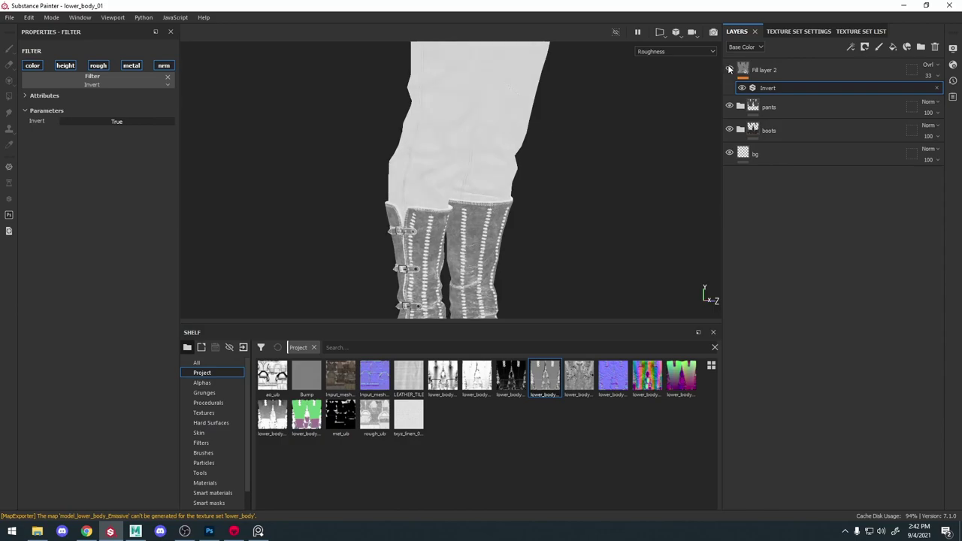
alt+middle_drag(485, 186, 482, 146)
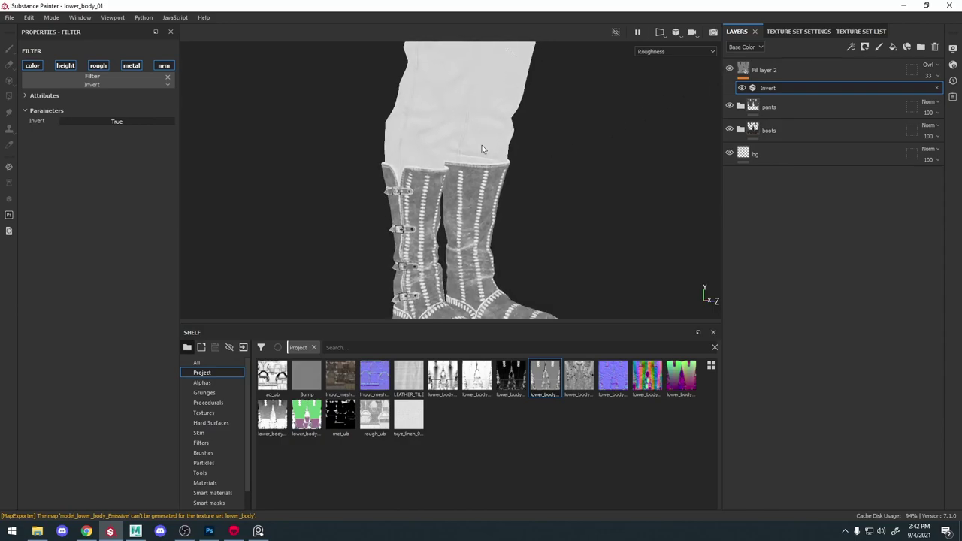
alt+right_drag(482, 145, 534, 260)
alt+middle_drag(534, 259, 526, 113)
alt+right_drag(526, 113, 707, 125)
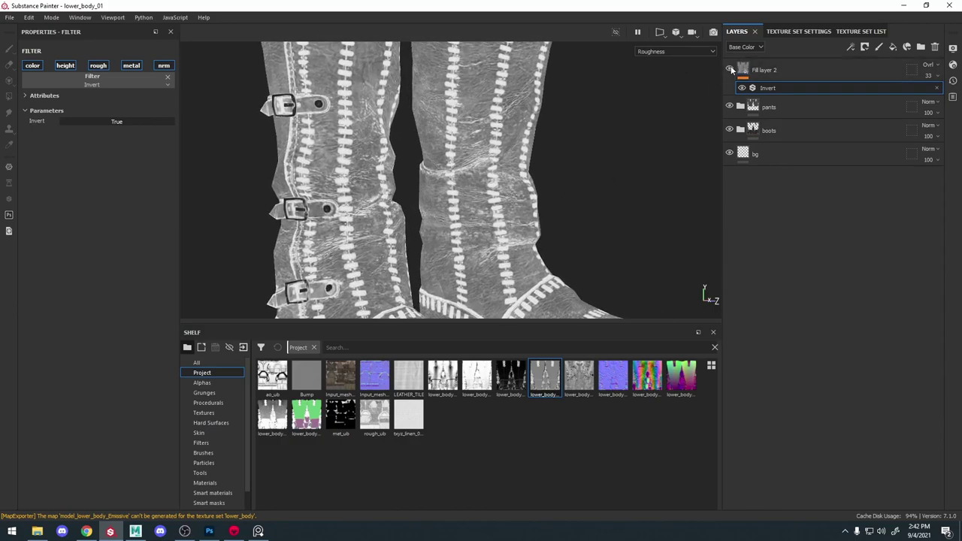
key(m)
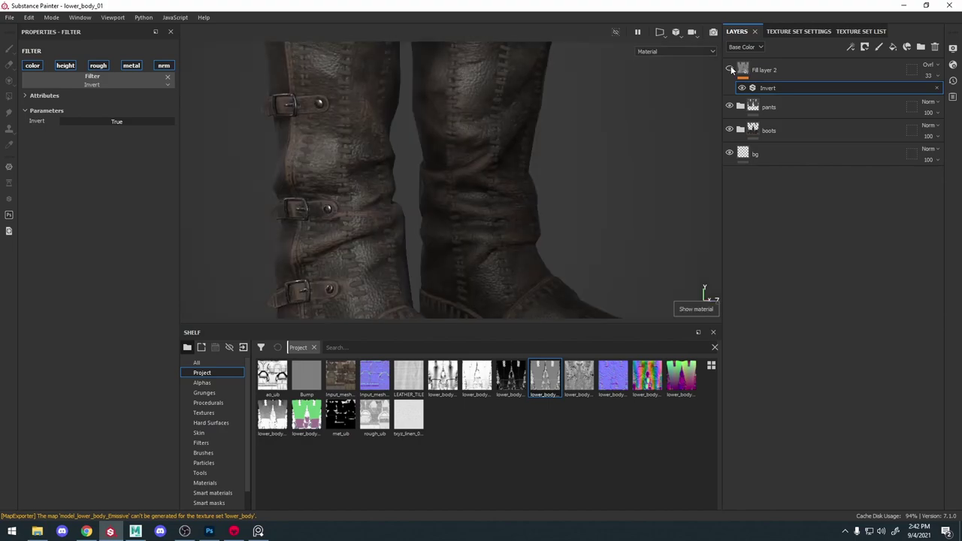
key(c)
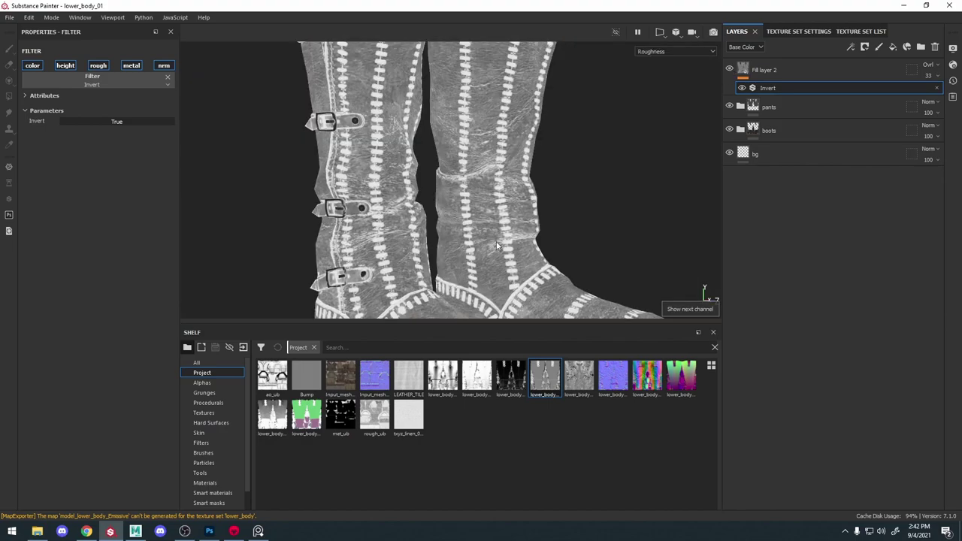
Compare the roughness around the boots' stitching and buckle with the curvature fill layer hidden and shown
scroll(503, 161, up, 4)
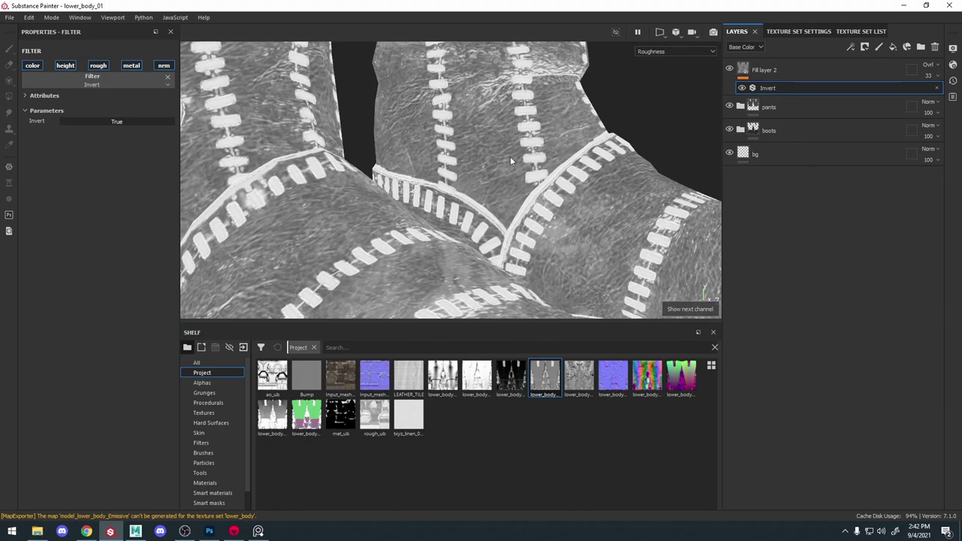
alt+drag(511, 161, 671, 77)
click(730, 69)
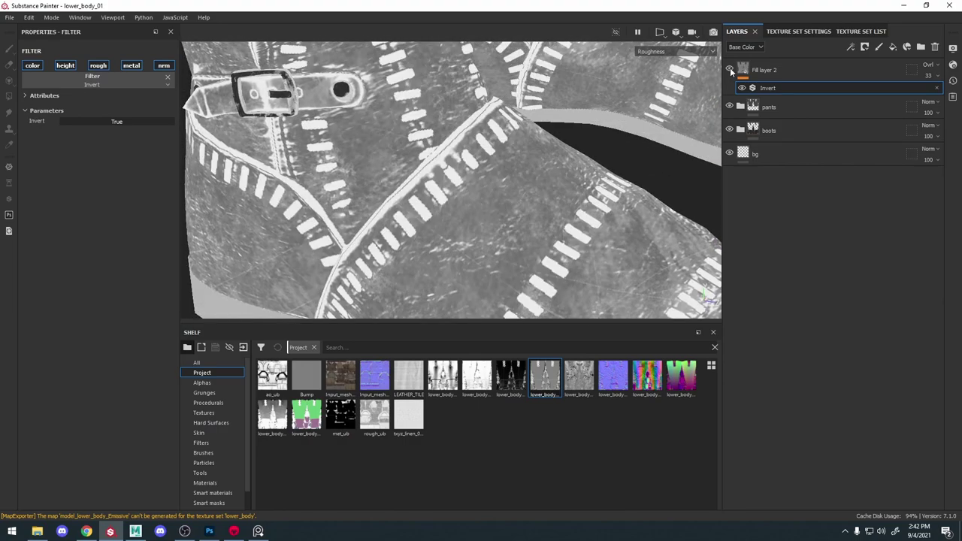
click(730, 69)
click(730, 69)
click(731, 69)
click(731, 69)
click(730, 70)
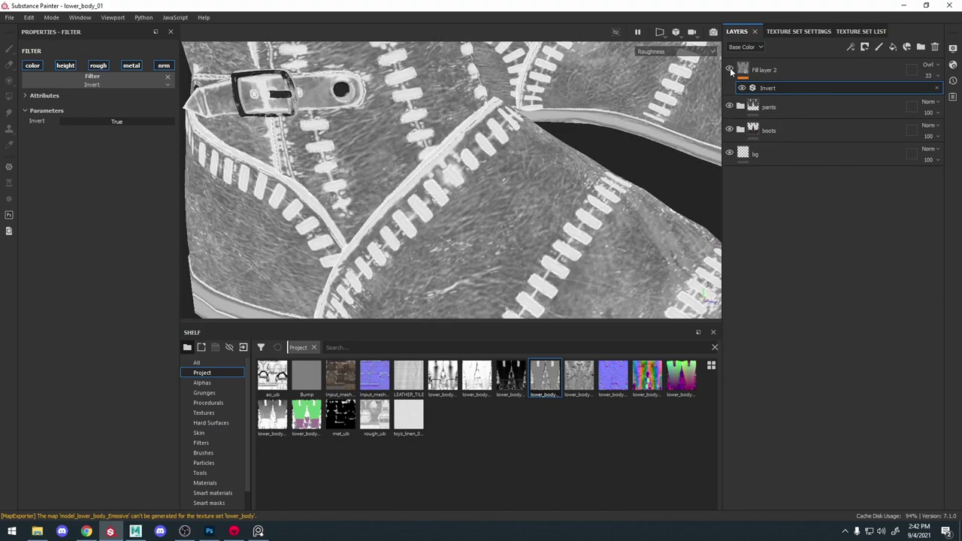
Set the curvature fill layer's roughness opacity to 100, judging it on the boots
scroll(496, 177, down, 5)
alt+drag(496, 181, 519, 139)
click(745, 47)
click(745, 76)
click(815, 73)
click(938, 76)
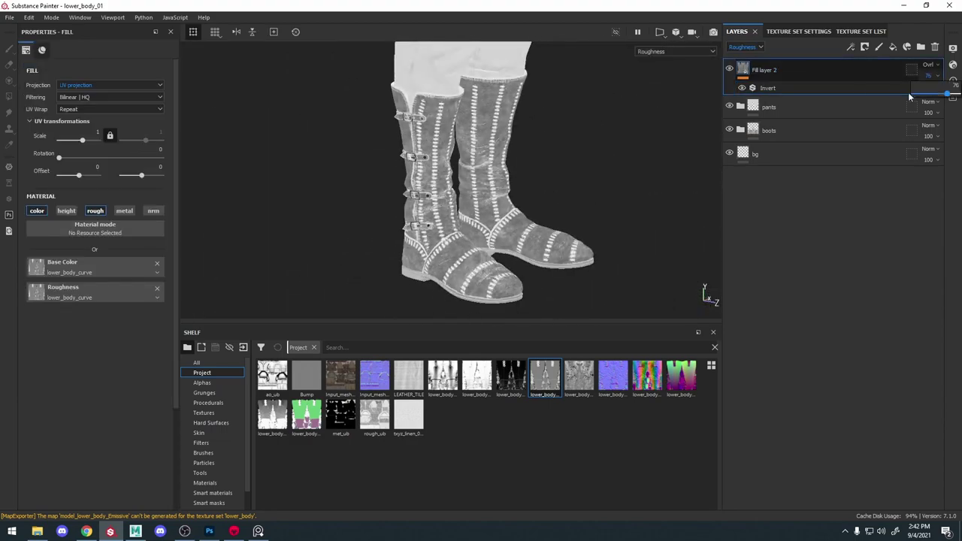
scroll(481, 173, up, 3)
alt+middle_drag(480, 83, 485, 150)
click(937, 76)
drag(948, 92, 952, 93)
alt+middle_drag(449, 256, 463, 115)
alt+drag(463, 115, 519, 120)
alt+right_drag(518, 120, 601, 120)
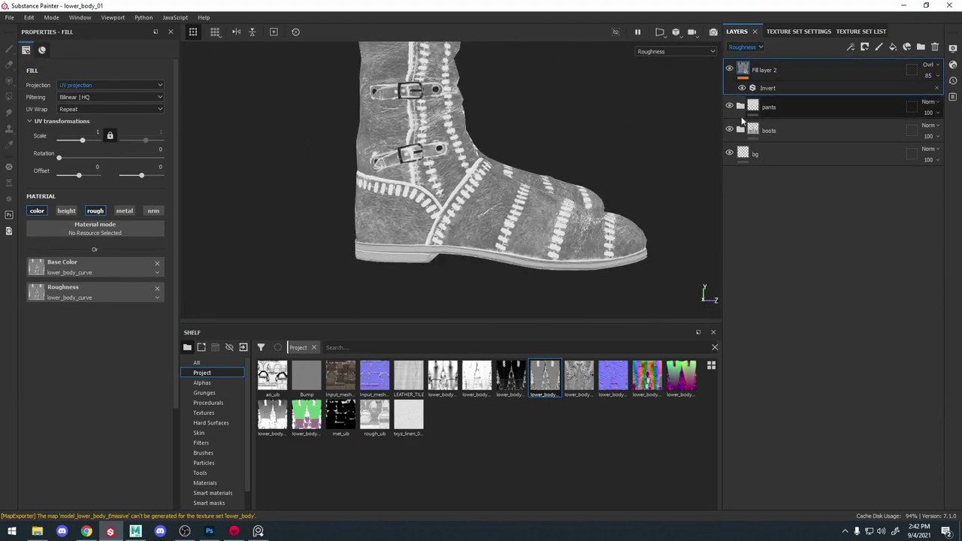
alt+middle_drag(481, 128, 496, 248)
click(937, 76)
drag(931, 95, 952, 94)
Show the full material and compare the boots' leather with the curvature fill layer hidden and shown
key(m)
alt+drag(545, 214, 624, 206)
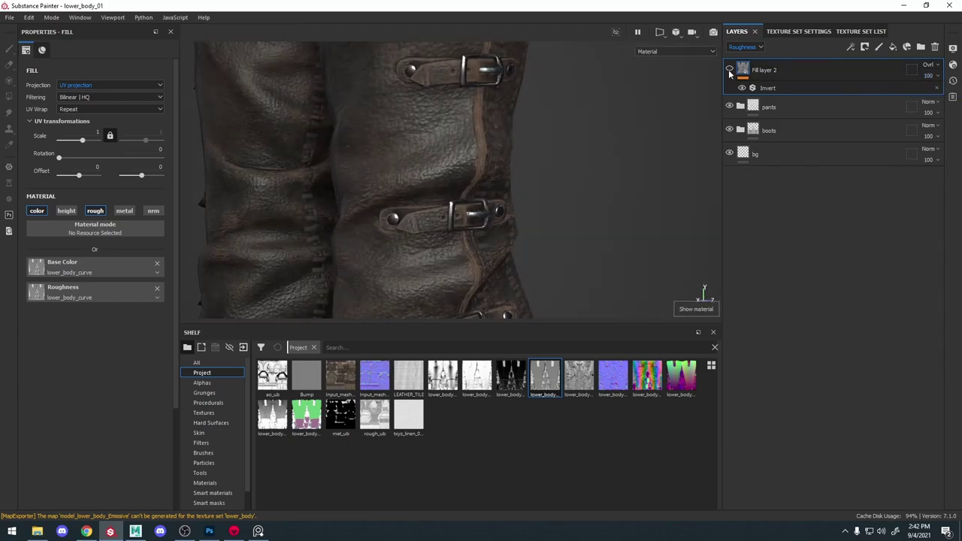
click(730, 71)
click(729, 70)
alt+right_drag(593, 139, 533, 165)
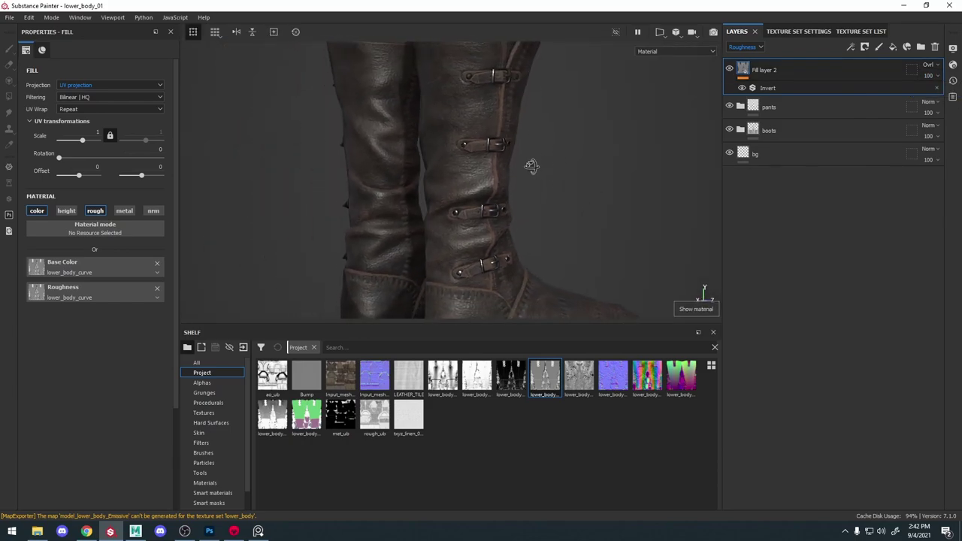
alt+drag(532, 165, 569, 176)
shift+right_drag(569, 176, 569, 177)
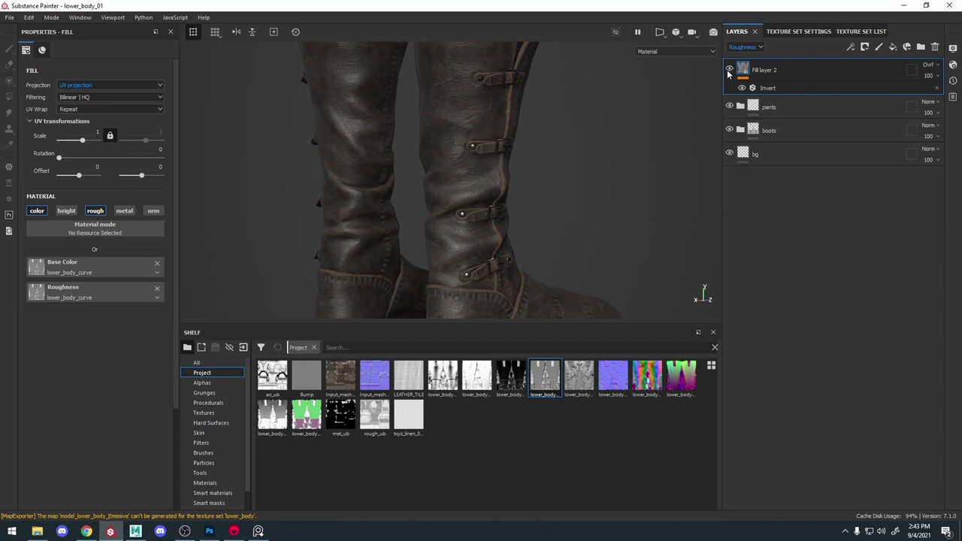
alt+drag(576, 214, 578, 197)
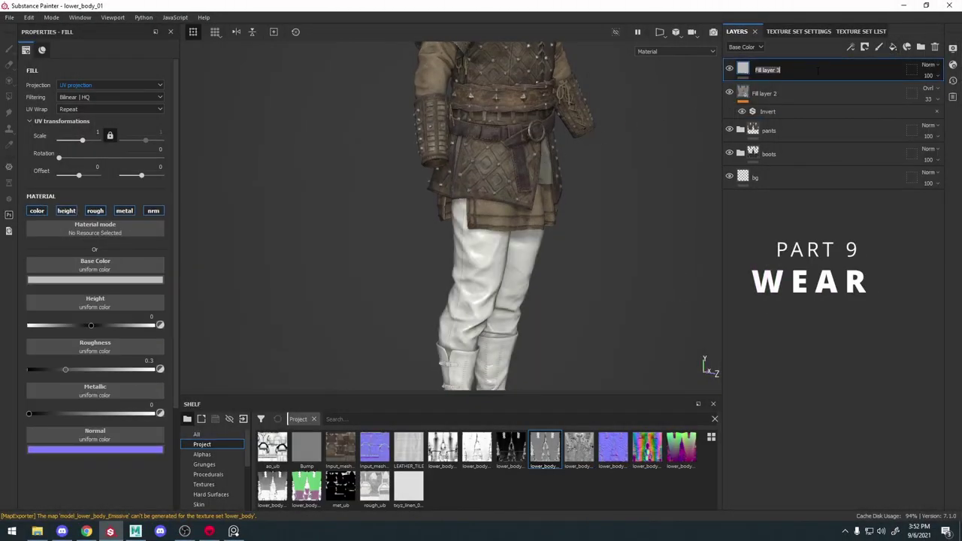
Group the new fill layer above the curvature layer into a folder named wear
click(817, 71)
click(798, 89)
click(799, 66)
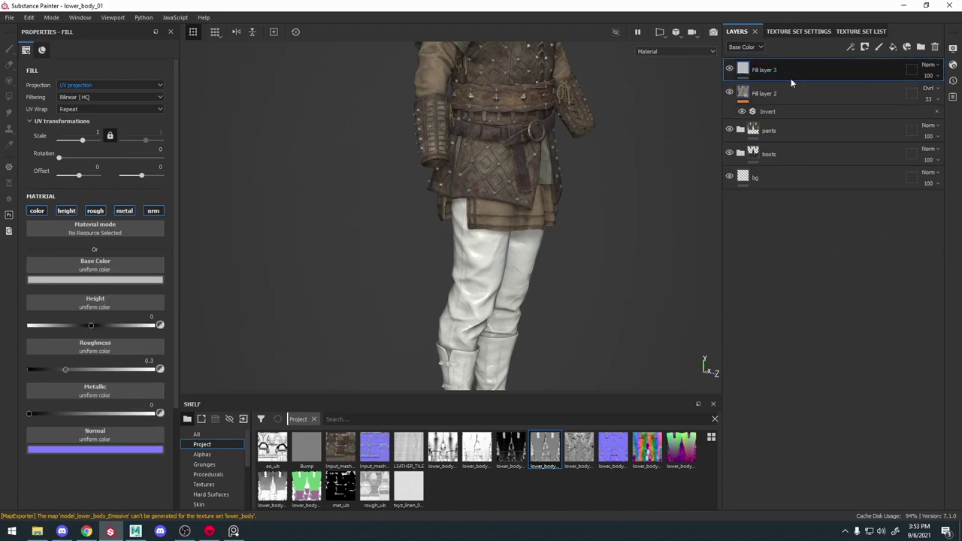
key(ctrl+g)
double_click(774, 71)
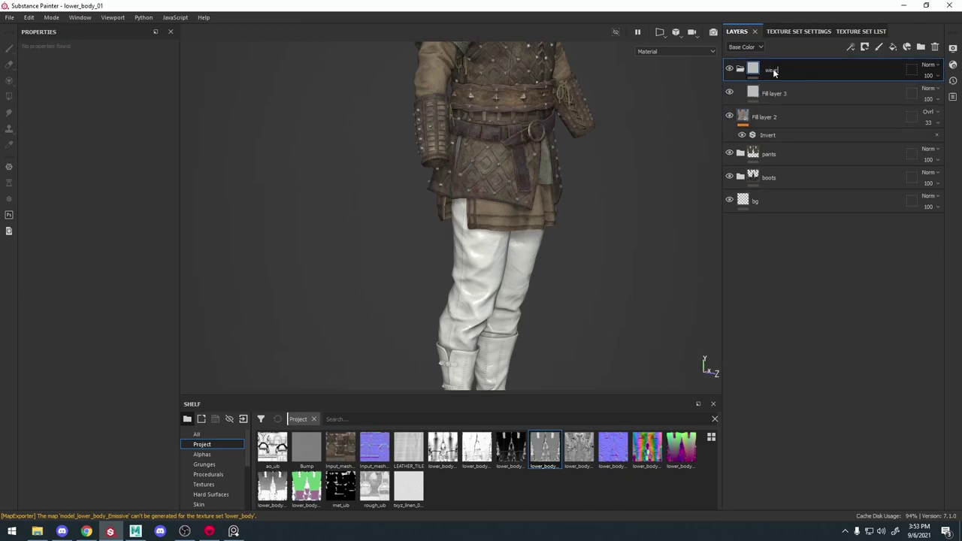
alt+middle_drag(587, 156, 588, 84)
alt+right_drag(588, 84, 632, 79)
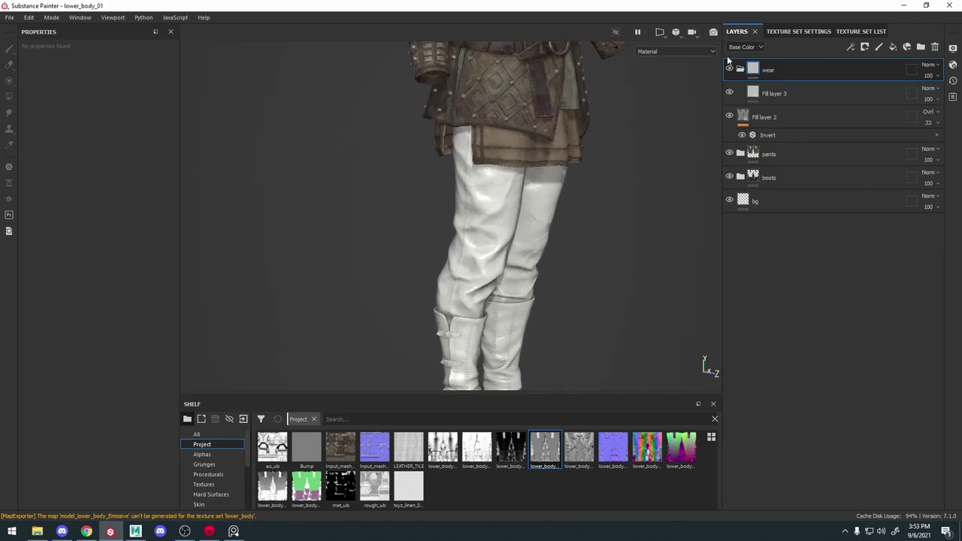
Group the fill layer inside the wear folder into a subfolder named blood and rename the layer base
click(775, 97)
alt+middle_drag(587, 331, 588, 218)
alt+right_drag(588, 218, 643, 236)
double_click(774, 94)
key(ctrl+g)
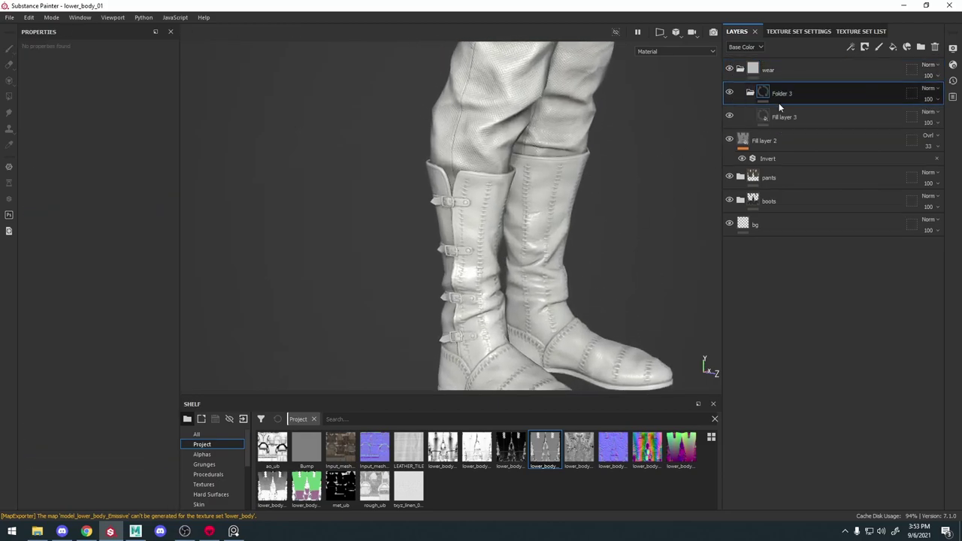
double_click(788, 95)
double_click(797, 116)
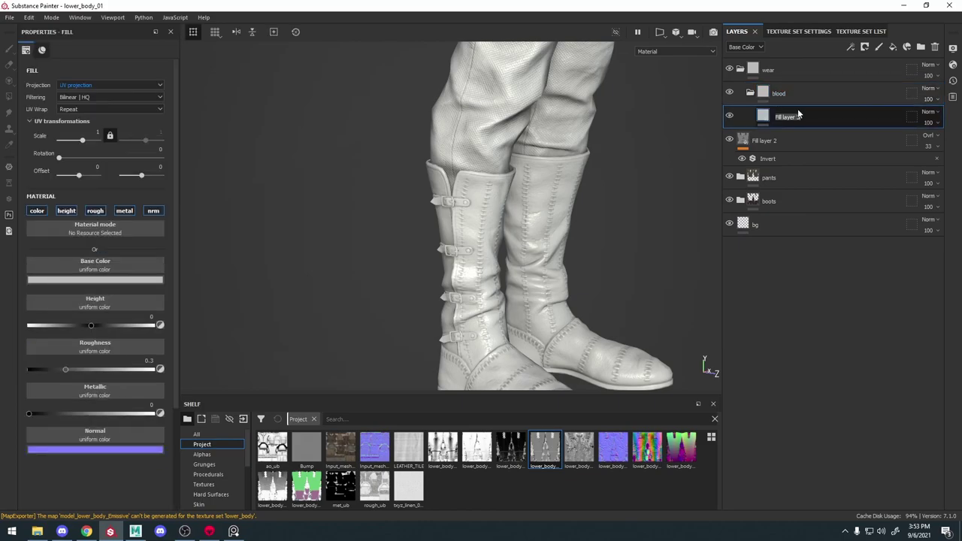
text(base)
key(Return)
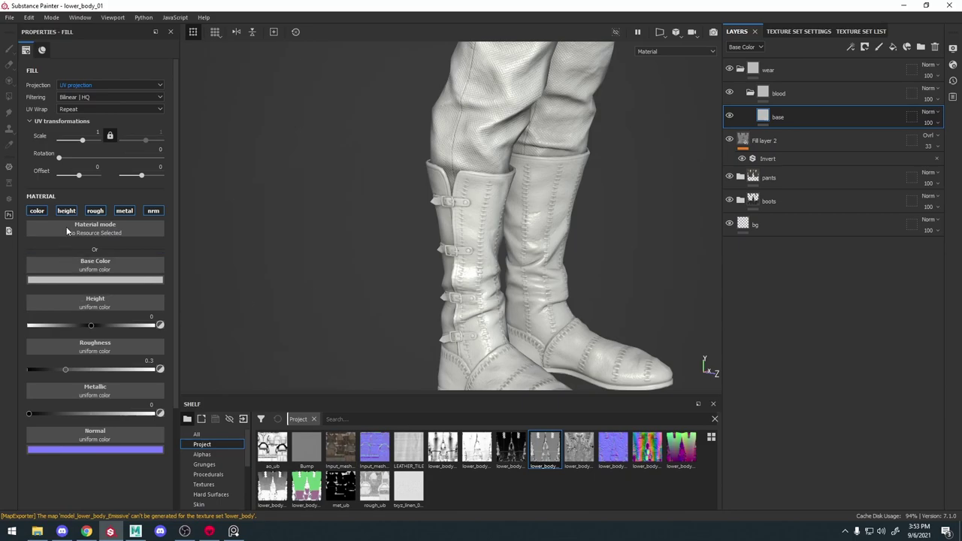
Give the base layer a dark desaturated red base color, roughness 0.7441 and metallic 0.3425
click(97, 280)
click(204, 341)
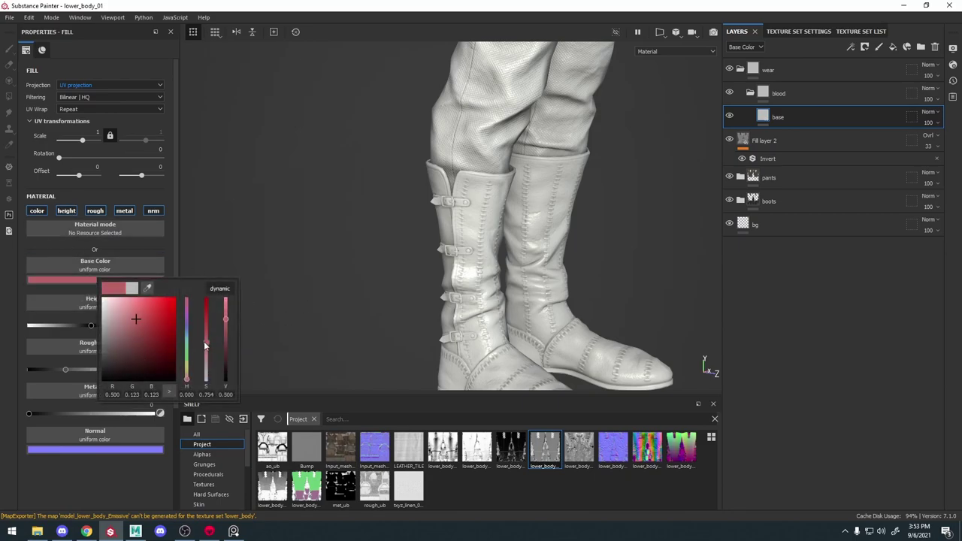
drag(134, 359, 125, 364)
drag(66, 369, 122, 368)
click(90, 413)
drag(90, 413, 71, 414)
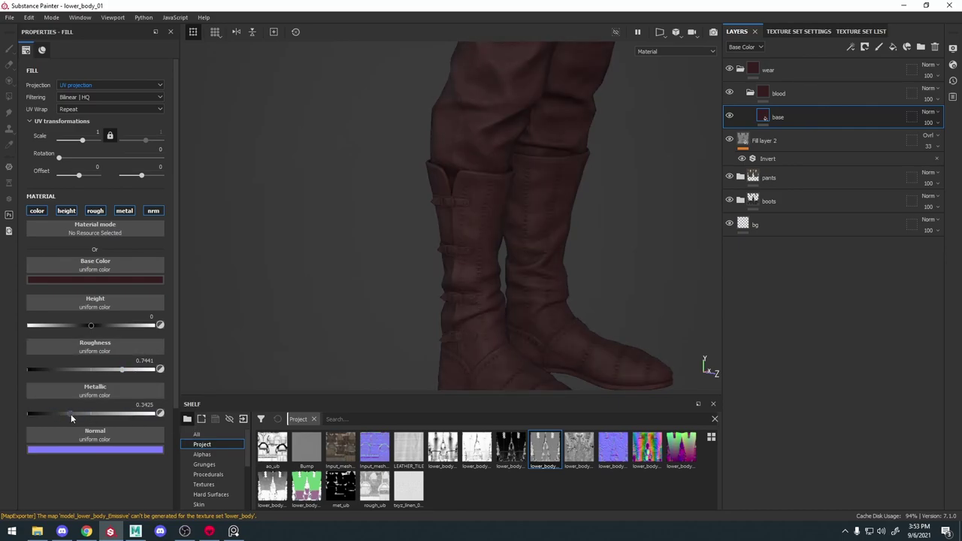
Enlarge the shelf and list the available smart masks
alt+middle_drag(421, 211, 397, 274)
alt+right_drag(366, 262, 321, 412)
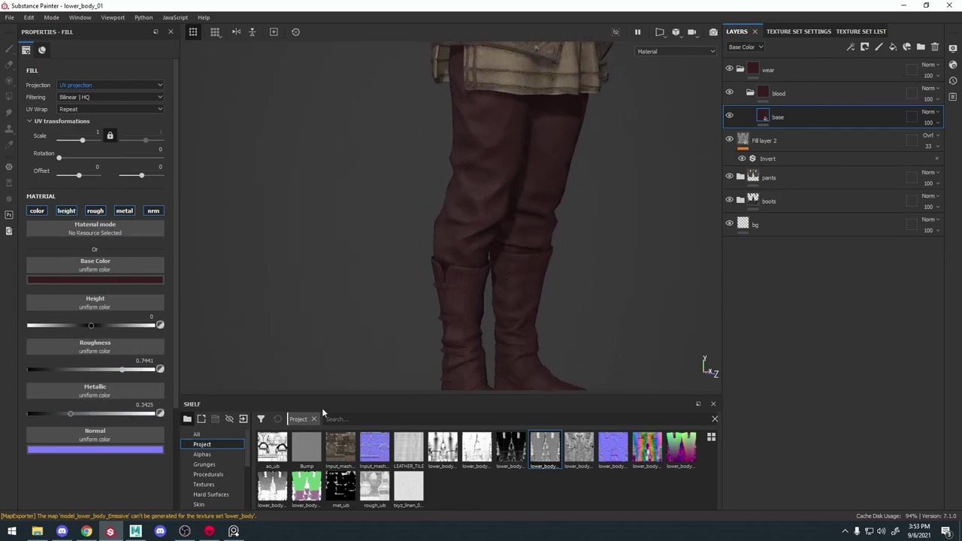
drag(282, 401, 282, 304)
click(219, 479)
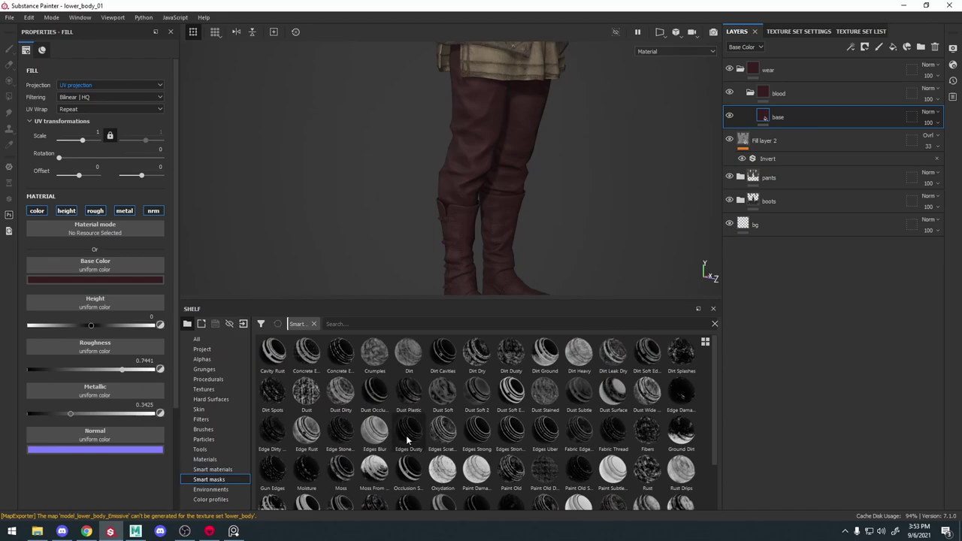
click(334, 324)
text(stains)
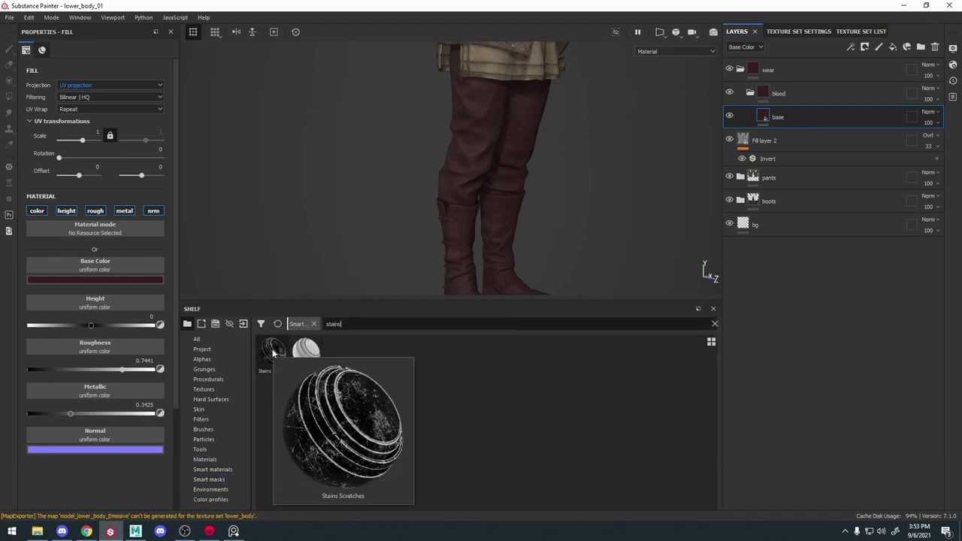
key(BackSpace)
key(BackSpace)
key(BackSpace)
key(BackSpace)
key(BackSpace)
key(BackSpace)
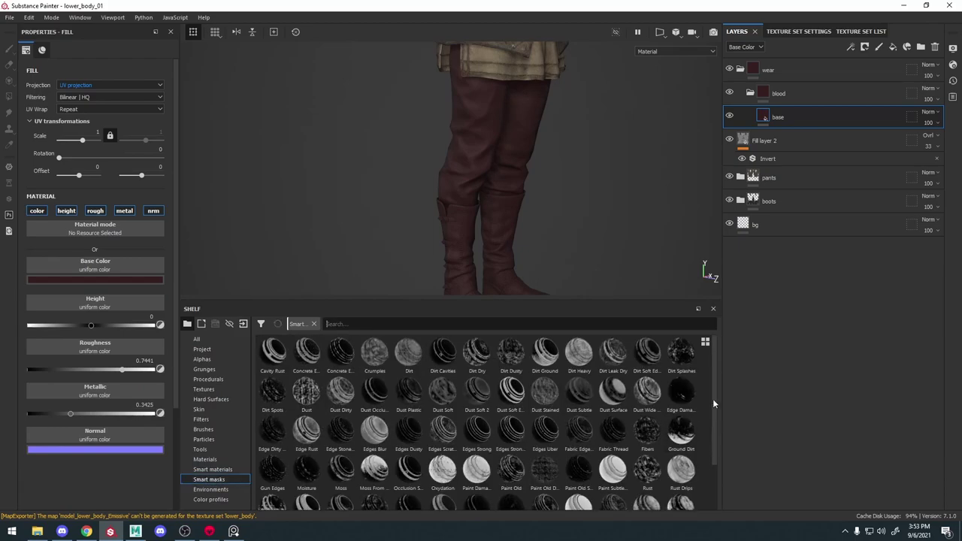
Apply the Water Drips smart mask to the blood folder and shrink the shelf again
scroll(708, 454, down, 2)
mouse_move(272, 508)
mouse_down()
mouse_move(799, 122)
mouse_move(794, 91)
mouse_up()
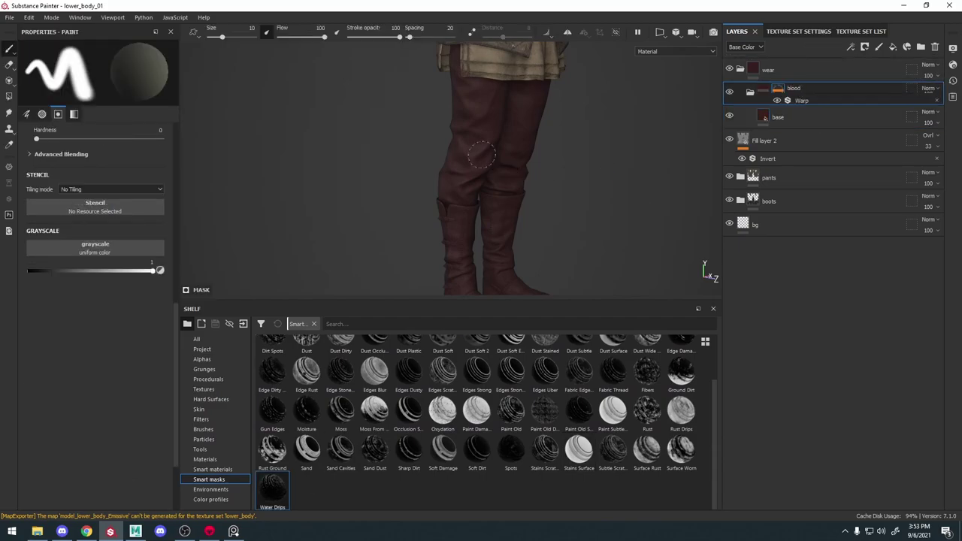
drag(508, 300, 508, 425)
alt+drag(562, 285, 583, 174)
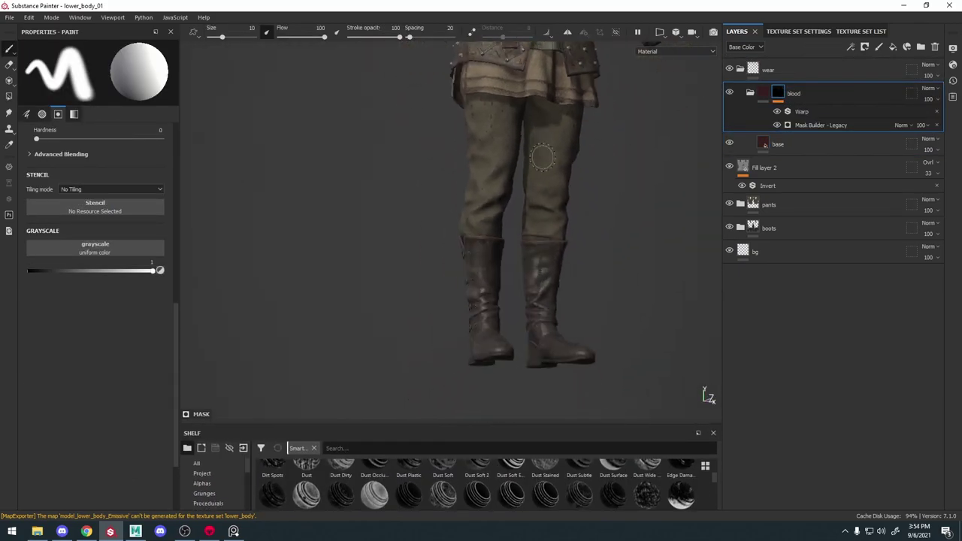
Show the blood folder's mask and set its Mask Builder to Level 0.48, AO -0.89, World Space Normal 0.06 and Top/Down Gradient -0.64
key(c)
alt+click(777, 94)
click(813, 126)
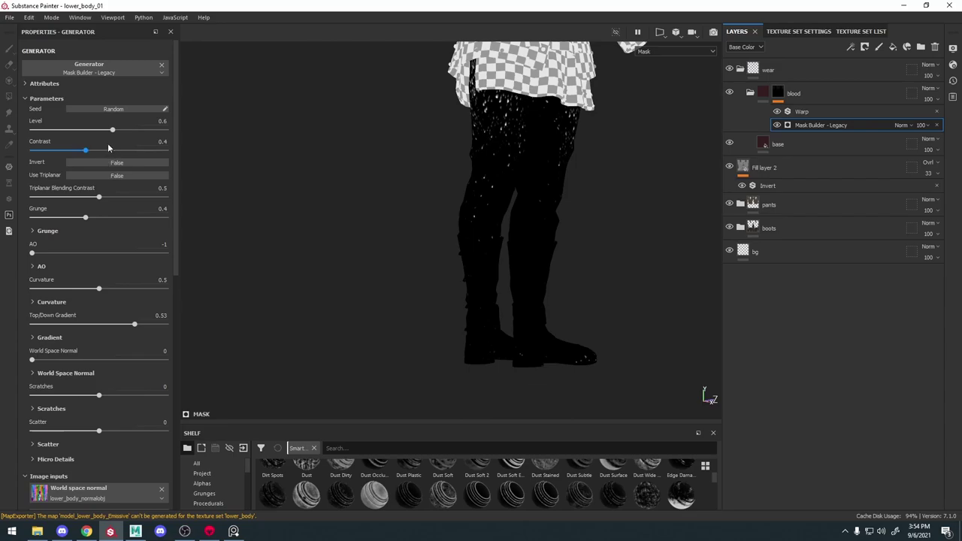
drag(76, 254, 102, 254)
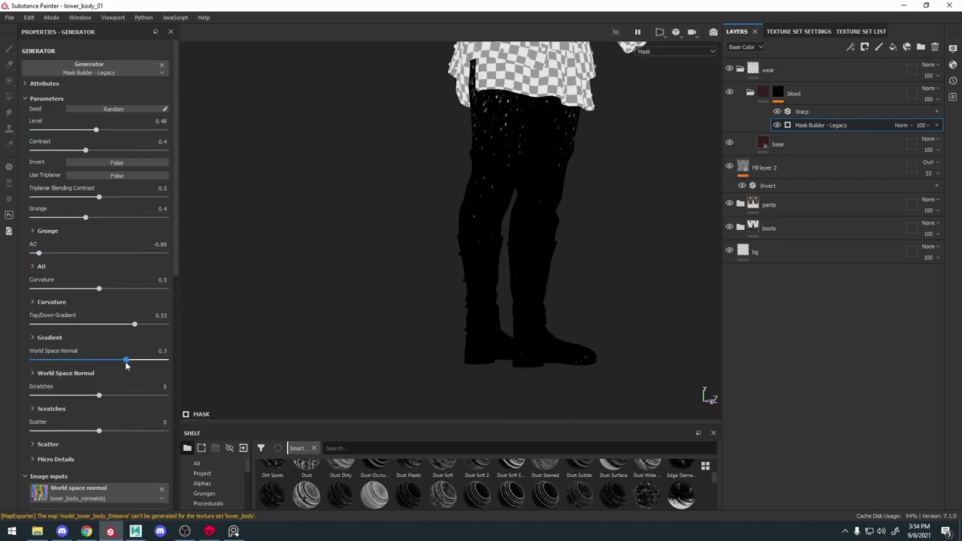
drag(147, 333, 55, 335)
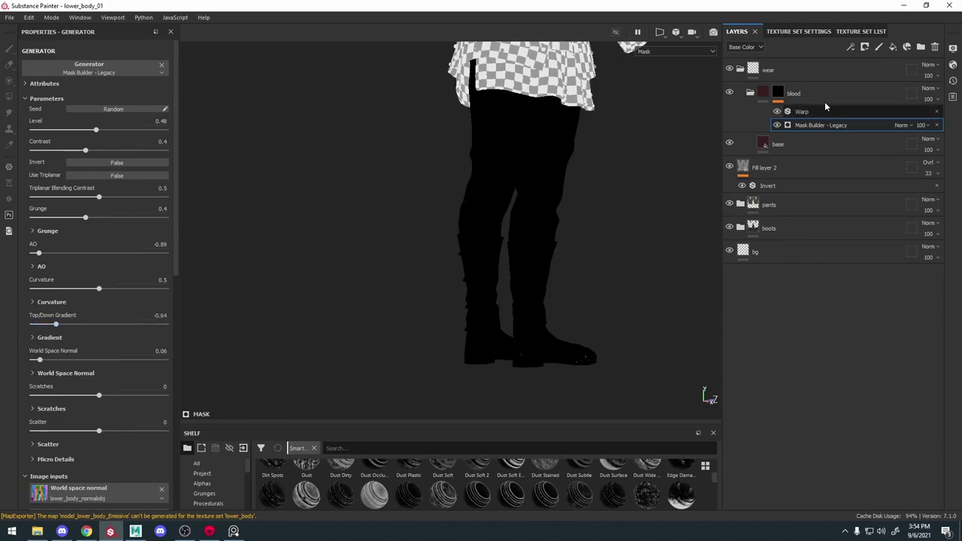
Hide the upper_body texture set, set the Mask Builder's Top/Down Gradient to 0.14 and return to the full material
click(799, 31)
click(861, 31)
click(731, 69)
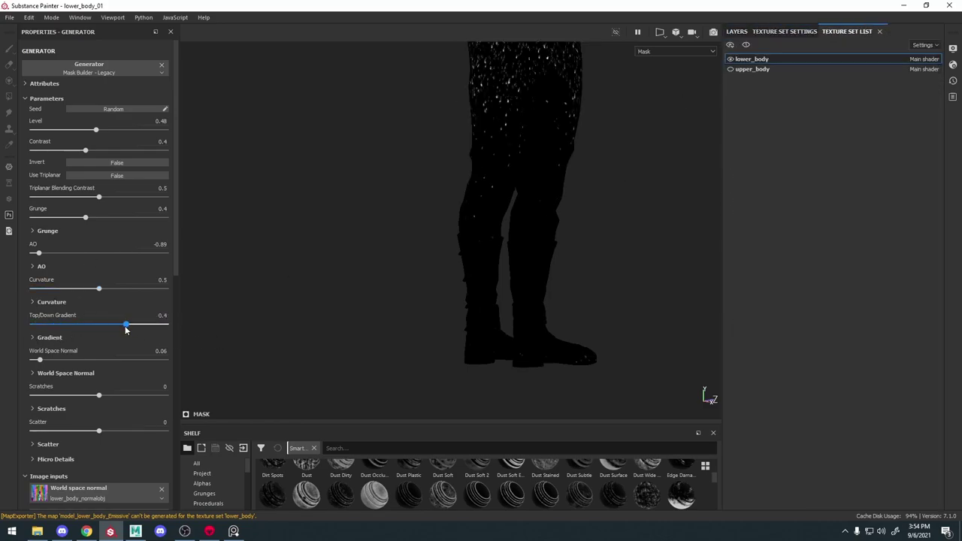
key(c)
alt+drag(647, 248, 595, 326)
key(m)
alt+right_drag(594, 327, 586, 188)
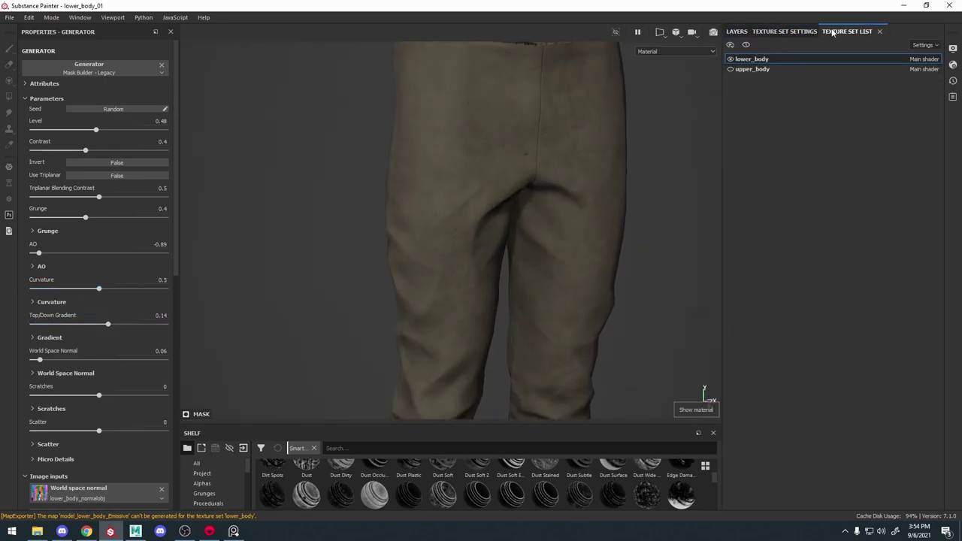
Copy the blood folder's mask and paste it into a new black mask on the base layer
click(785, 32)
click(737, 31)
right_click(779, 93)
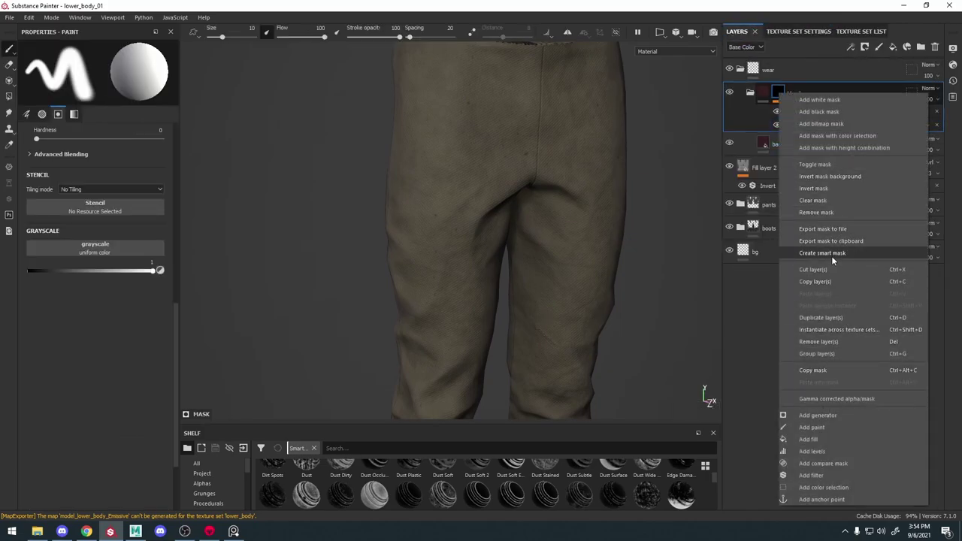
click(819, 370)
right_click(826, 144)
click(857, 20)
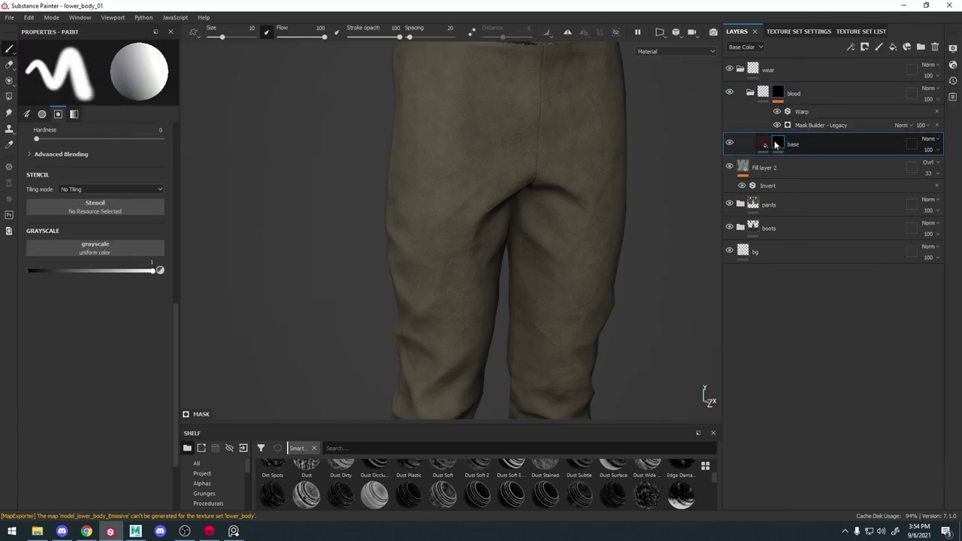
right_click(775, 143)
click(825, 289)
Rename the base layer to small and remove the mask from the blood folder
double_click(797, 144)
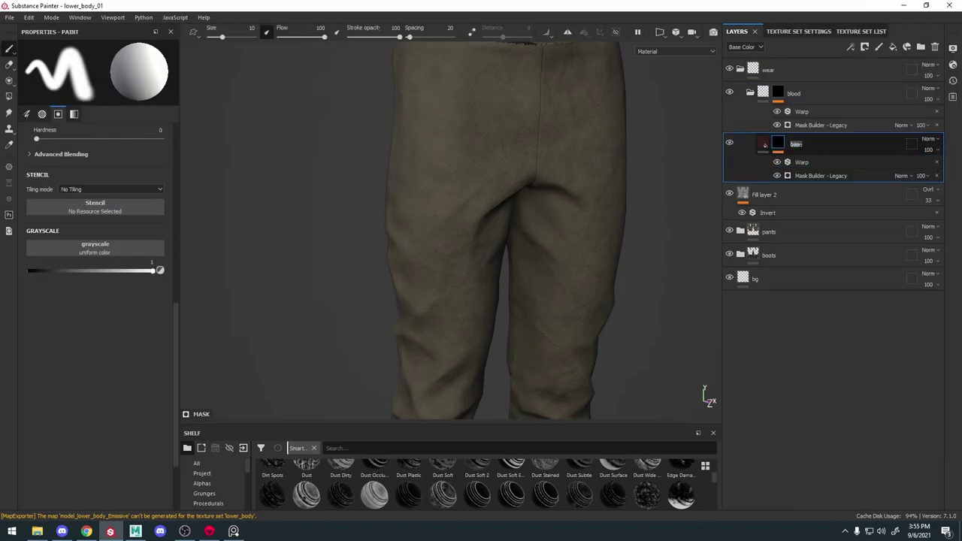
right_click(778, 91)
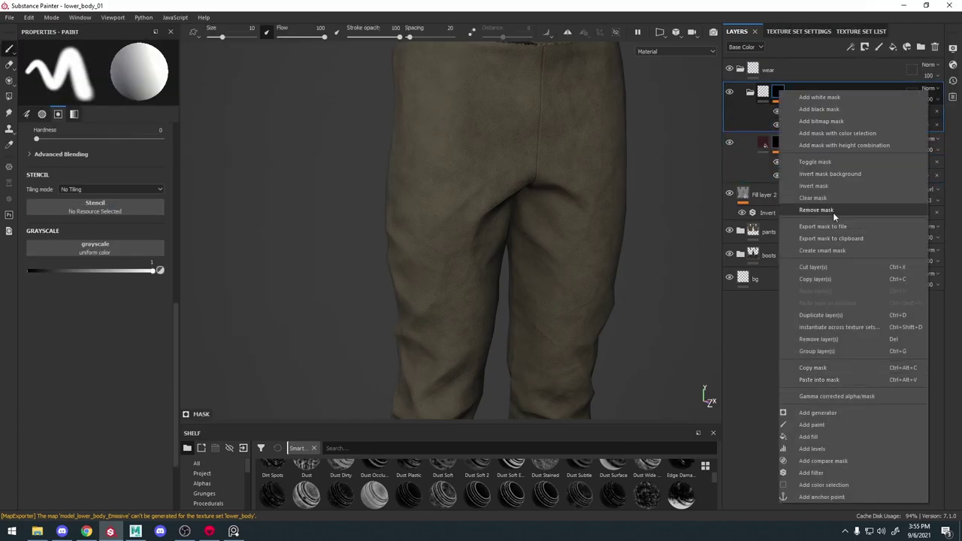
click(833, 211)
Duplicate the small layer and rename the copy bigger
alt+drag(459, 188, 519, 203)
alt+right_drag(519, 203, 506, 73)
click(829, 122)
key(ctrl+d)
double_click(801, 117)
text(bigge)
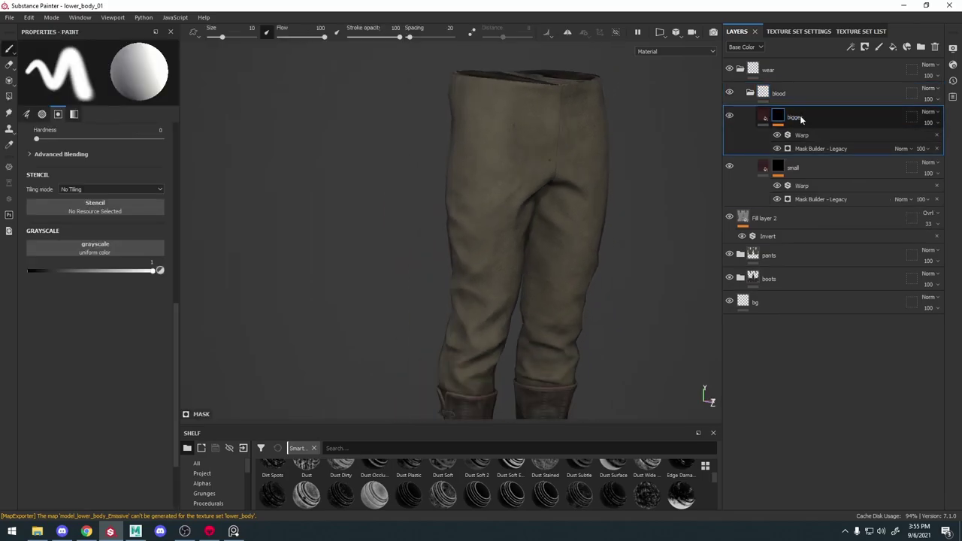
text(r)
key(Return)
Try the Spots smart mask on top of the bigger layer's existing mask effects
drag(514, 426, 521, 332)
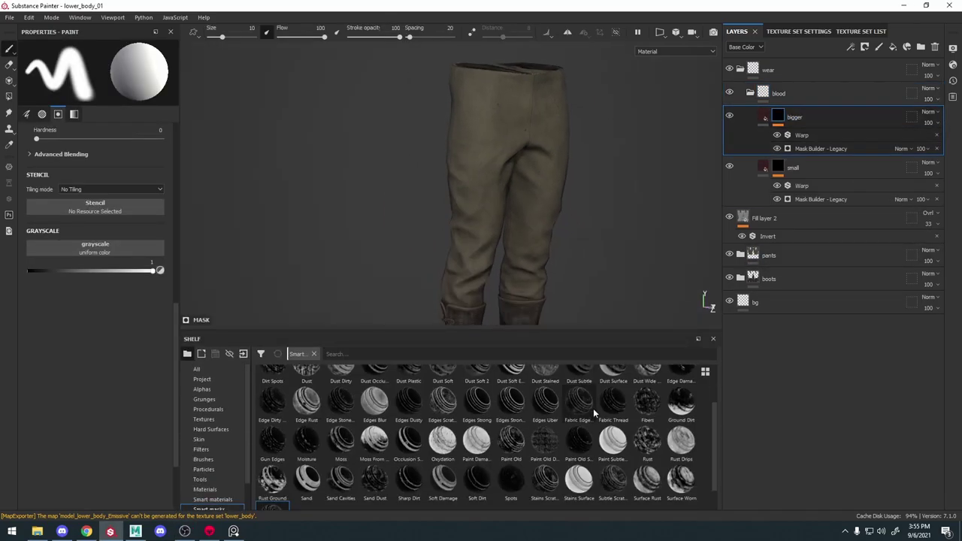
scroll(594, 412, down, 3)
drag(512, 449, 795, 120)
alt+drag(541, 161, 611, 167)
alt+middle_drag(612, 168, 601, 135)
alt+drag(601, 135, 680, 153)
alt+middle_drag(616, 241, 601, 141)
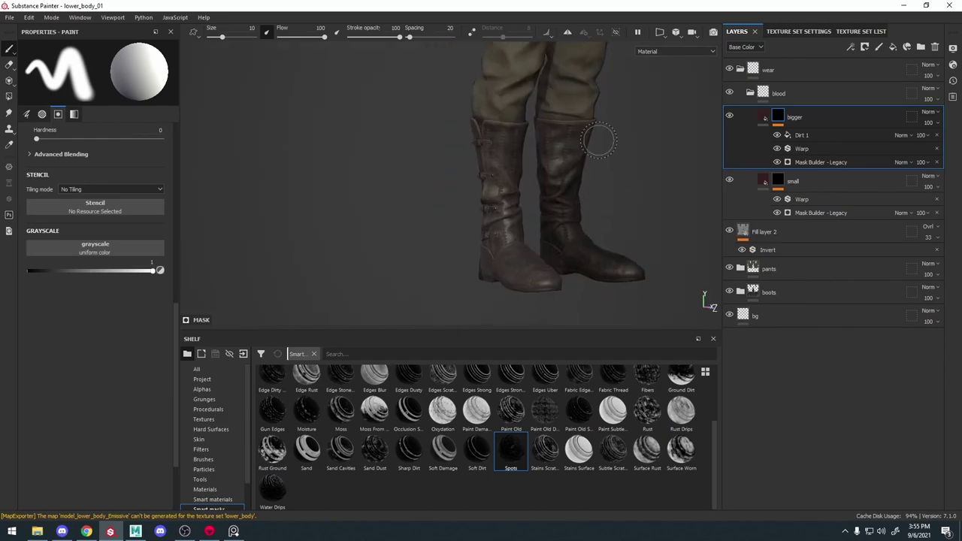
alt+drag(601, 141, 509, 213)
Show the bigger layer's mask, delete all its effects and apply the Spots smart mask on its own
key(c)
alt+click(778, 115)
alt+right_drag(556, 113, 470, 84)
alt+middle_drag(470, 85, 461, 135)
click(937, 135)
click(937, 135)
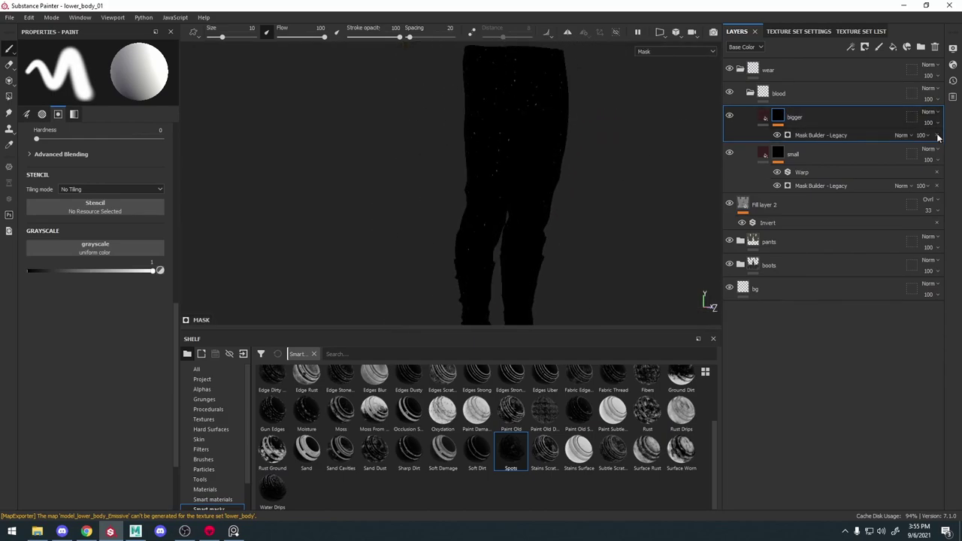
click(938, 136)
drag(511, 450, 783, 118)
Set the scale of the bigger mask's Dirt 1 fill to -0.37 and check the stains on the trousers and boots
click(805, 136)
drag(82, 158, 76, 157)
alt+drag(466, 151, 529, 176)
key(m)
alt+right_drag(529, 176, 565, 274)
alt+middle_drag(565, 274, 511, 163)
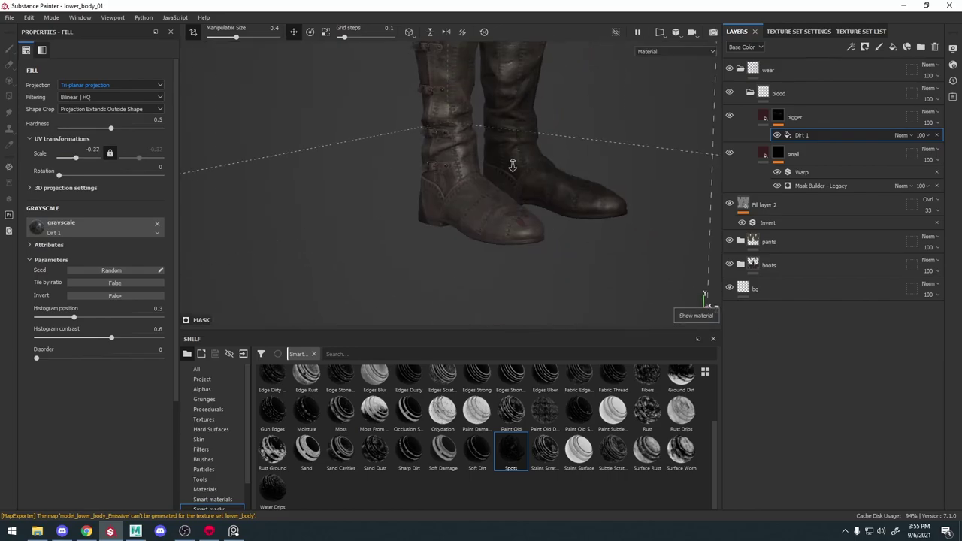
alt+drag(511, 163, 549, 236)
alt+right_drag(550, 236, 519, 113)
alt+middle_drag(518, 113, 543, 188)
alt+drag(543, 189, 519, 192)
Add a fill with the Clouds 3 procedural to the bigger layer's mask and set its blending mode to Multiply
click(850, 47)
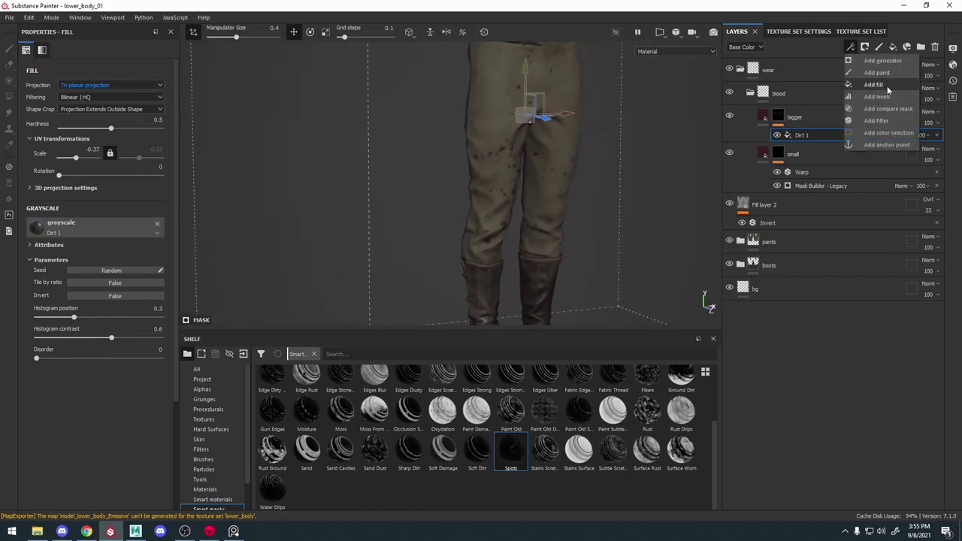
click(887, 88)
click(211, 411)
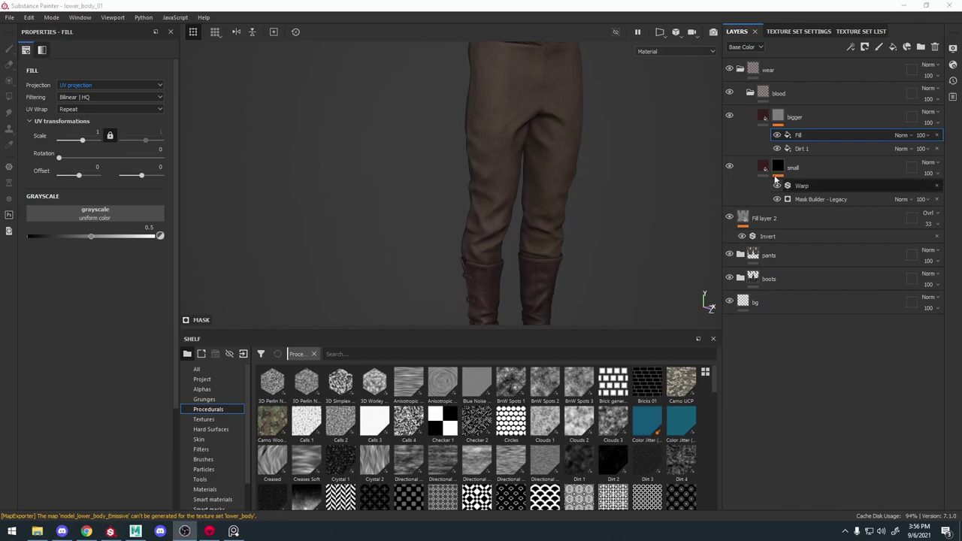
drag(610, 422, 95, 214)
click(903, 135)
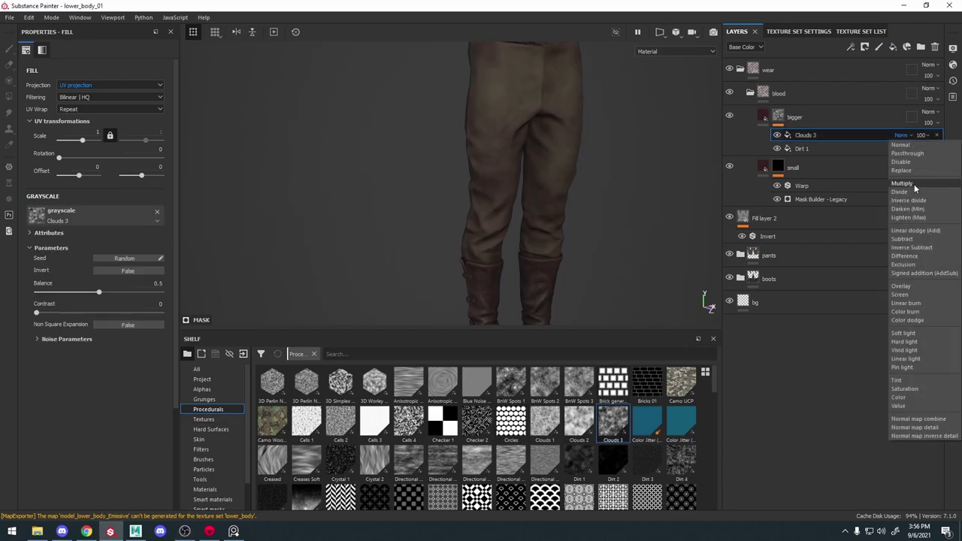
click(915, 185)
Set the Clouds 3 fill's horizontal offset to 0.43 and its balance to 0.44
drag(97, 292, 117, 294)
alt+middle_drag(518, 150, 488, 240)
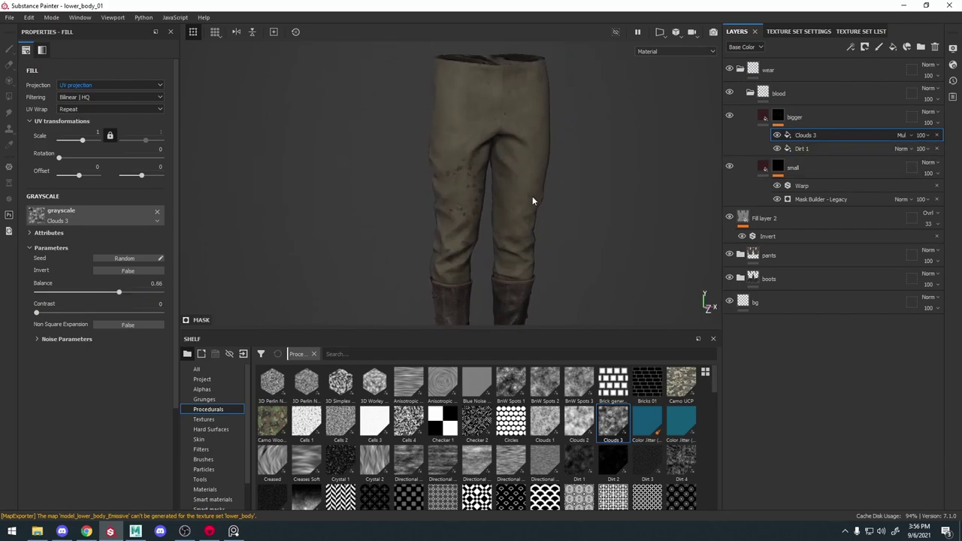
scroll(532, 198, up, 3)
drag(36, 312, 79, 295)
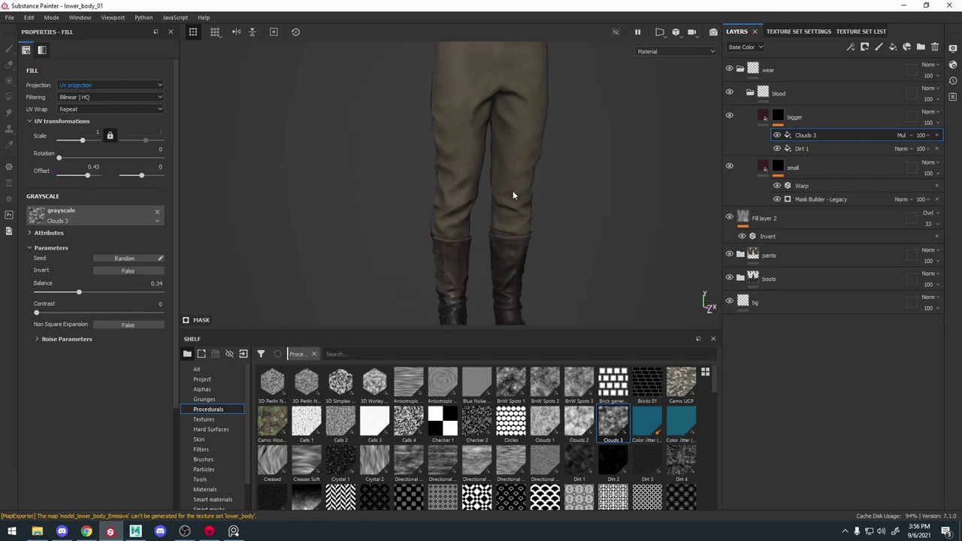
click(99, 293)
Show the upper_body texture set again to see the blood in context with the whole outfit
click(861, 32)
click(732, 69)
scroll(535, 168, down, 3)
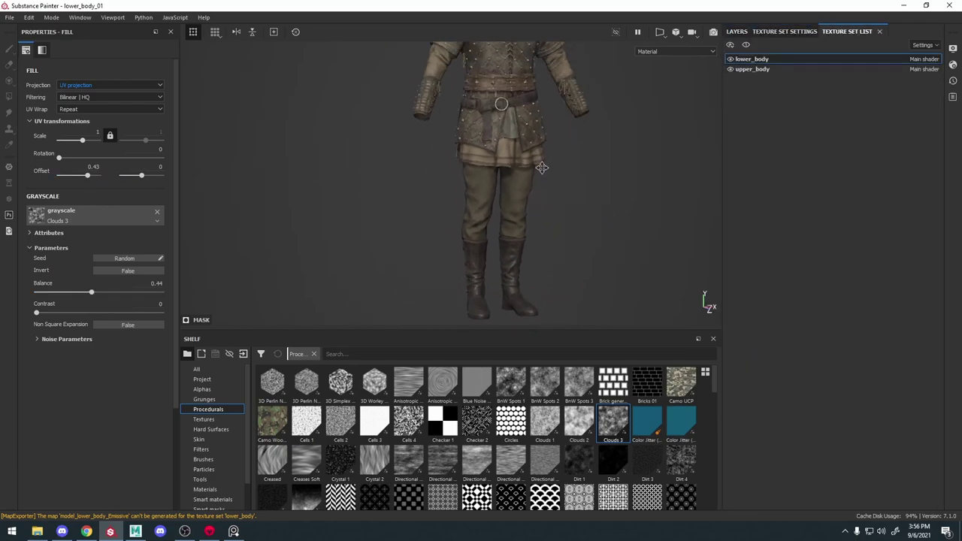
alt+drag(539, 168, 556, 167)
Switch the Clouds 3 fill to tri-planar projection and adjust its rotation
click(737, 32)
click(104, 159)
click(91, 86)
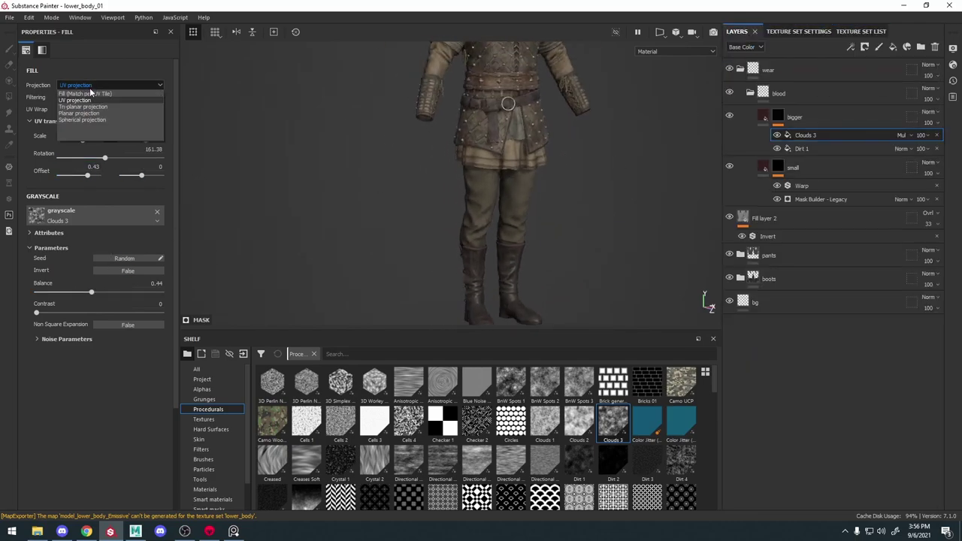
click(95, 107)
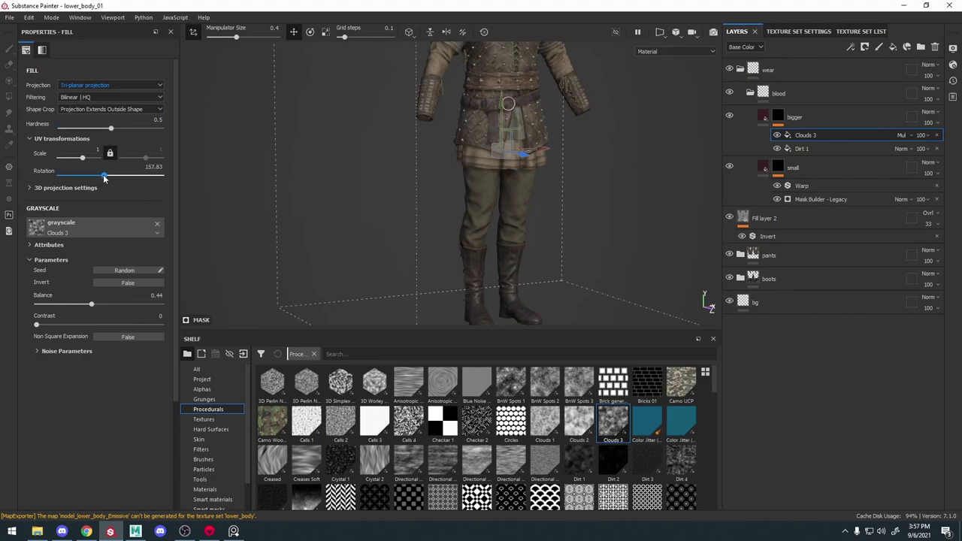
drag(100, 179, 96, 179)
Compare the legs with the blood folder hidden and shown, in single-channel and full material views
scroll(476, 233, up, 5)
mouse_move(477, 233)
alt+mouse_down()
mouse_move(516, 199)
mouse_move(582, 207)
alt+mouse_up()
click(730, 92)
key(c)
key(c)
click(730, 94)
scroll(526, 203, down, 4)
key(m)
scroll(559, 209, down, 3)
Add a paint effect to the bigger layer's mask and choose the Dirt 1 brush by searching the brushes for dirt
click(851, 47)
click(873, 73)
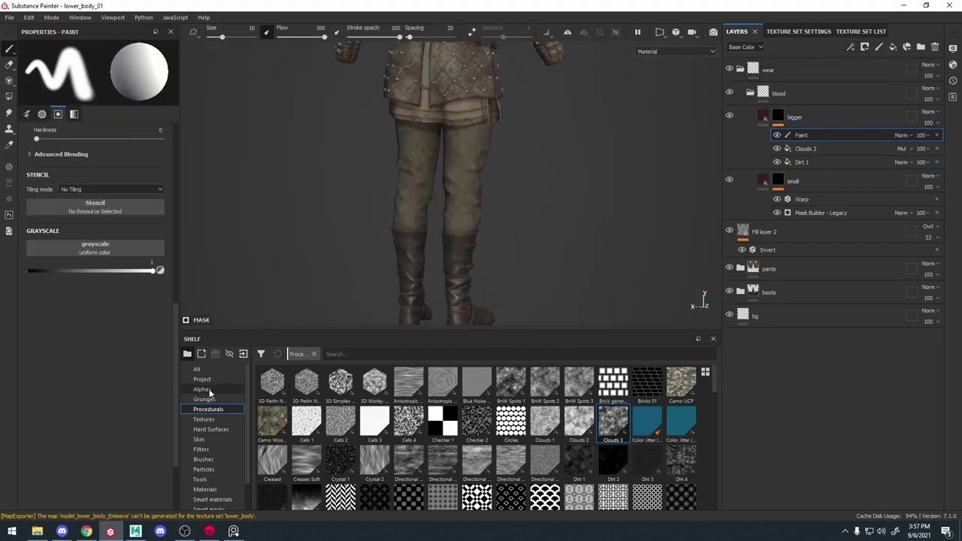
click(207, 390)
click(203, 459)
click(336, 354)
text(dirt)
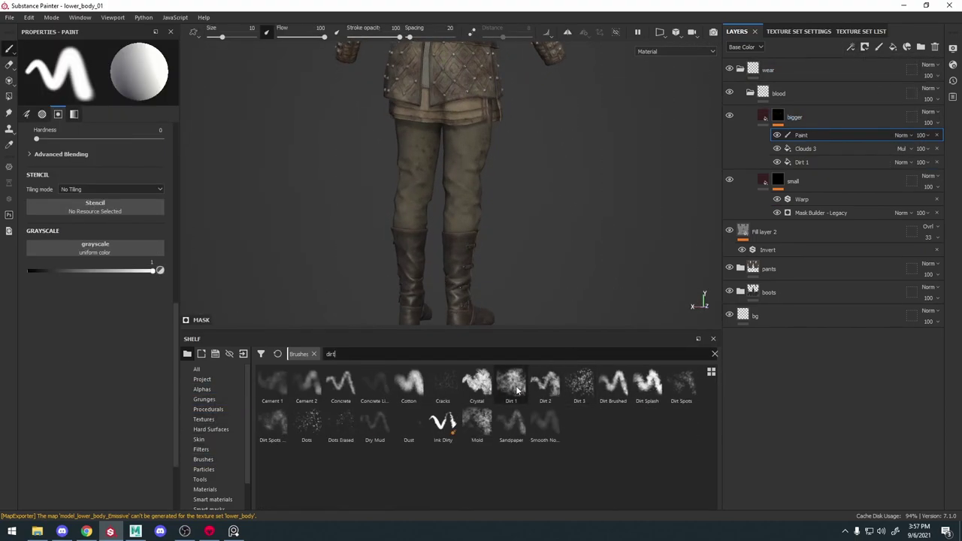
click(511, 383)
Touch up the bigger blood layer's mask on the trouser legs with the Dirt 1 brush, alternating between adding and erasing
scroll(445, 152, up, 3)
key(x)
alt+drag(417, 188, 530, 197)
mouse_move(530, 196)
shift+right_down()
mouse_move(422, 203)
mouse_move(453, 161)
shift+right_up()
scroll(509, 142, down, 5)
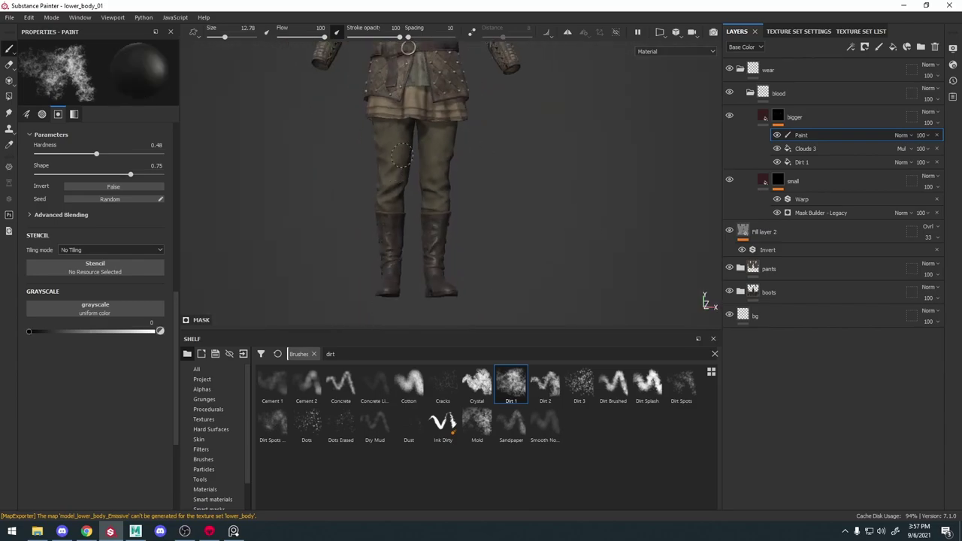
alt+drag(511, 147, 539, 212)
scroll(402, 188, up, 3)
key(x)
key(x)
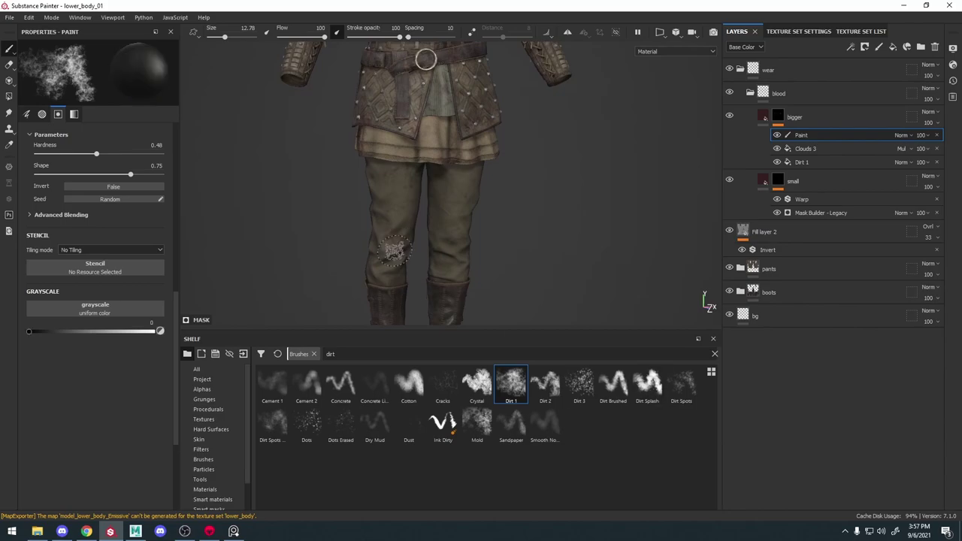
scroll(430, 261, down, 4)
alt+drag(481, 259, 531, 265)
key(x)
scroll(532, 285, up, 5)
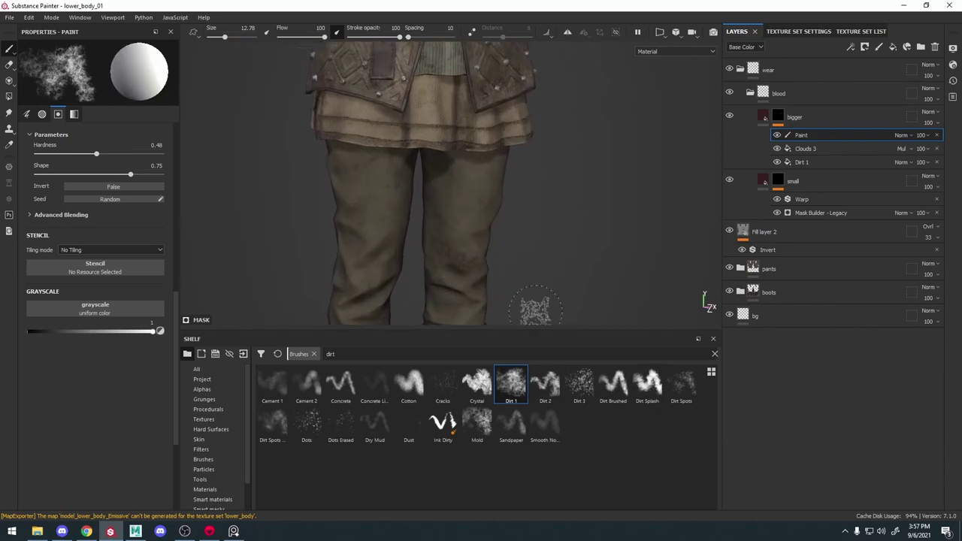
key(x)
scroll(481, 188, down, 6)
scroll(501, 187, up, 5)
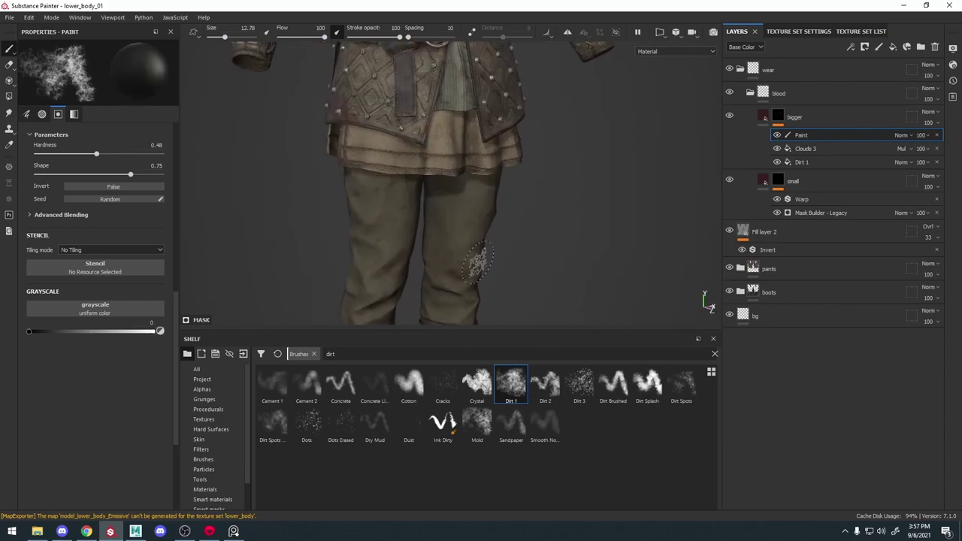
Collapse the blood folder, add a fill layer above it, and group that layer in a folder named dirt
click(812, 114)
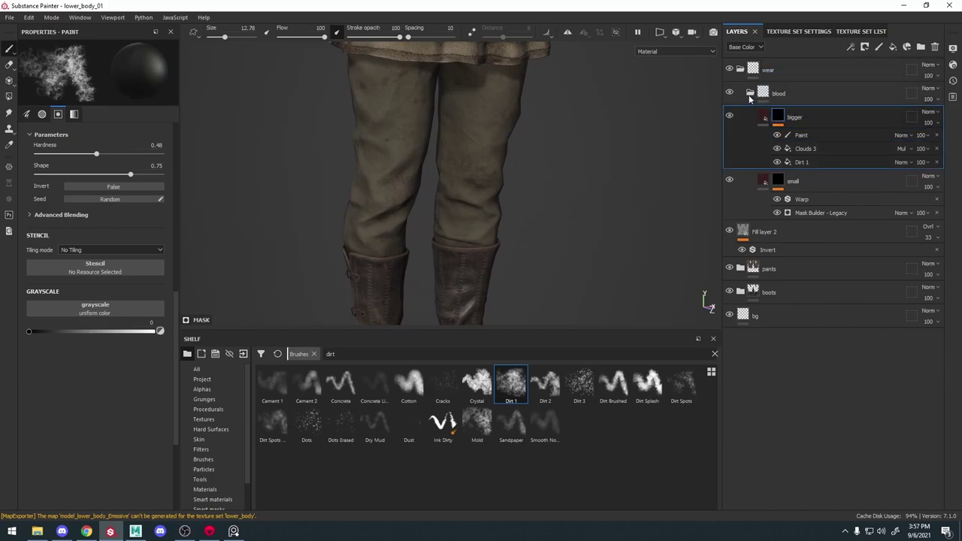
click(750, 93)
click(783, 97)
click(893, 46)
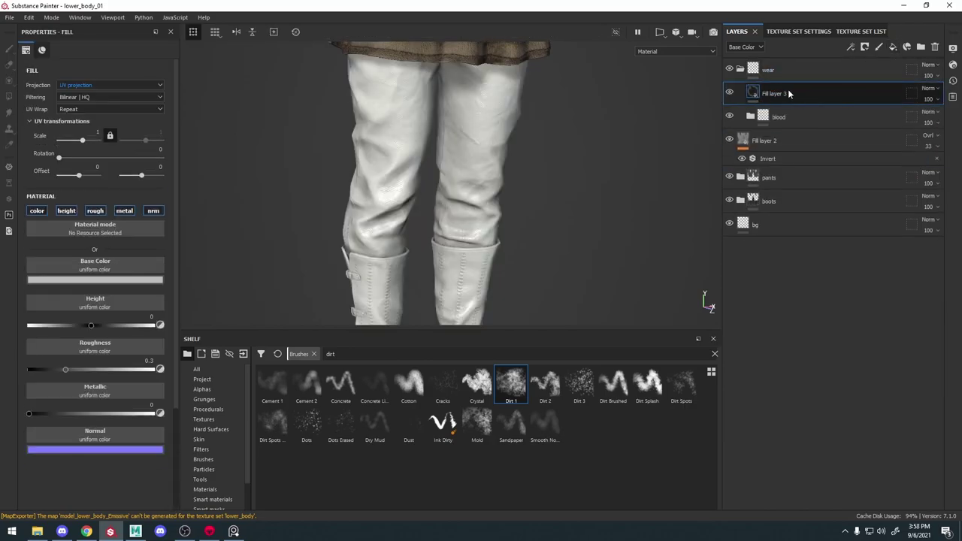
key(ctrl+g)
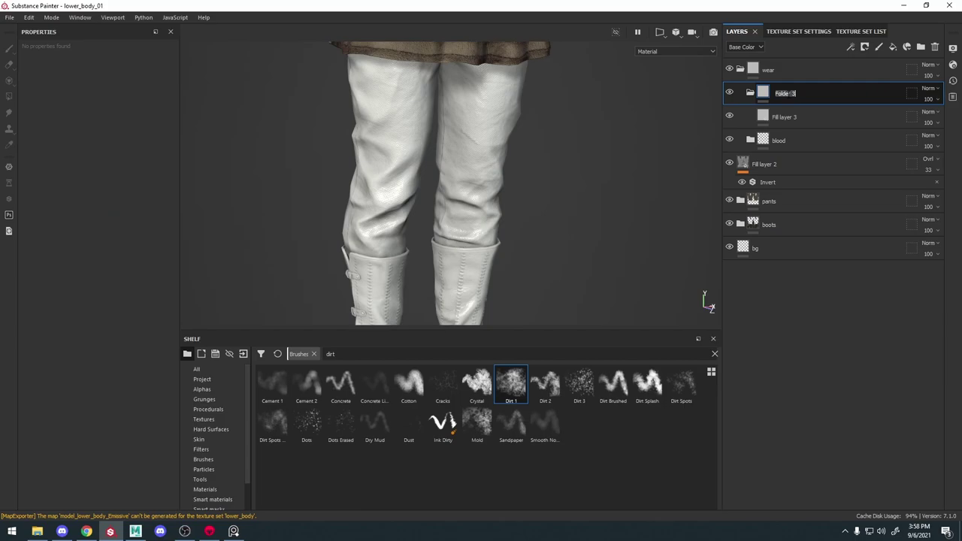
click(791, 116)
Apply the Ground Dirt smart mask to the fill layer in the dirt folder
scroll(605, 195, down, 1)
alt+middle_drag(598, 181, 620, 115)
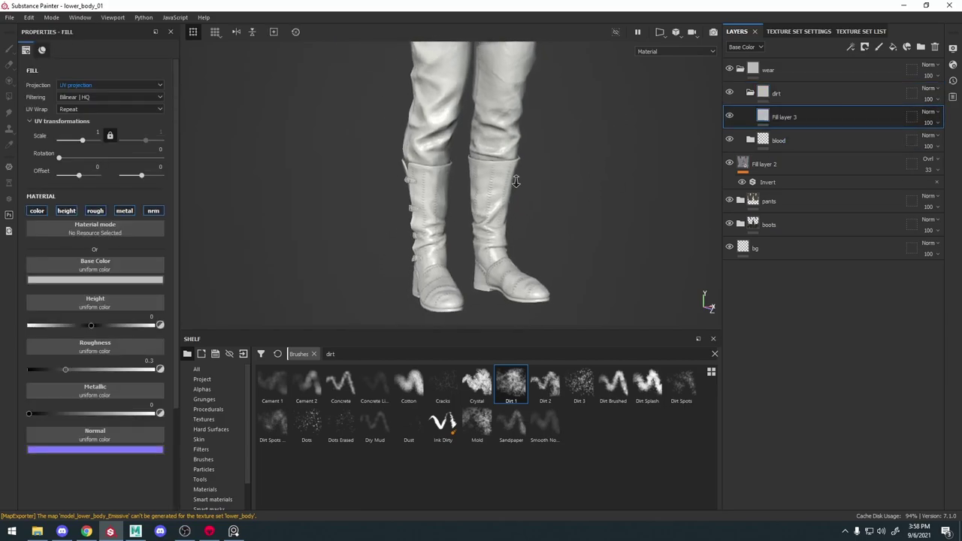
scroll(220, 435, down, 3)
click(226, 499)
click(214, 489)
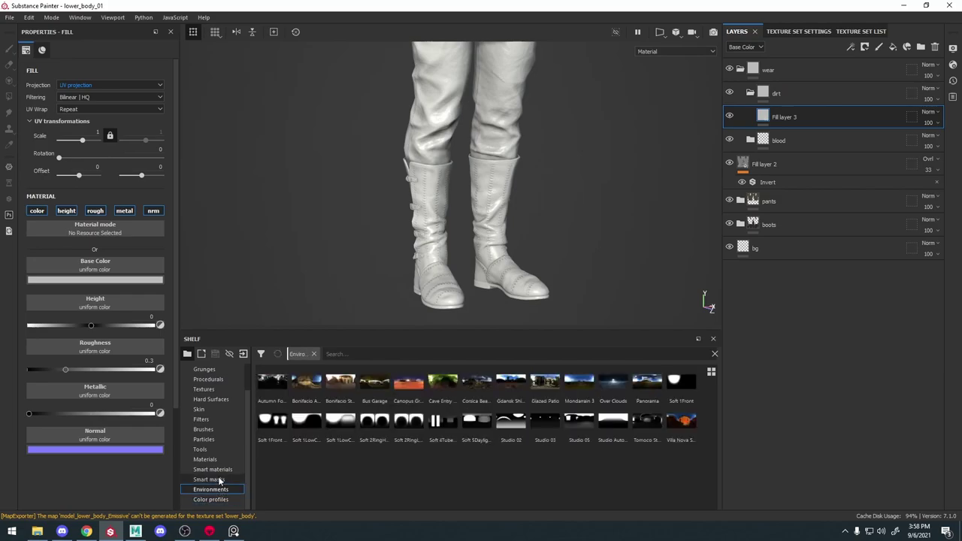
click(210, 479)
scroll(591, 415, down, 3)
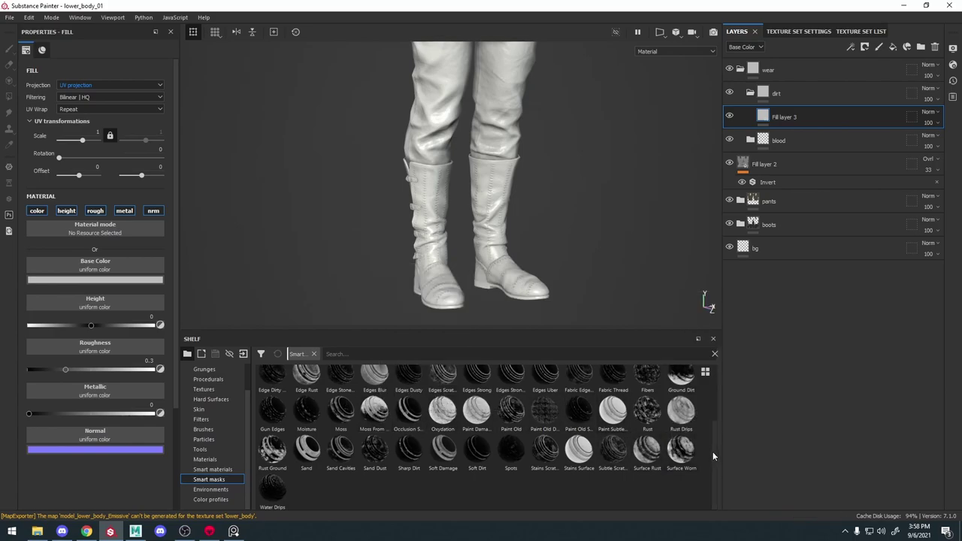
drag(714, 451, 799, 111)
alt+right_drag(558, 229, 514, 139)
alt+middle_drag(514, 139, 526, 158)
alt+drag(526, 157, 559, 166)
alt+right_drag(560, 166, 676, 167)
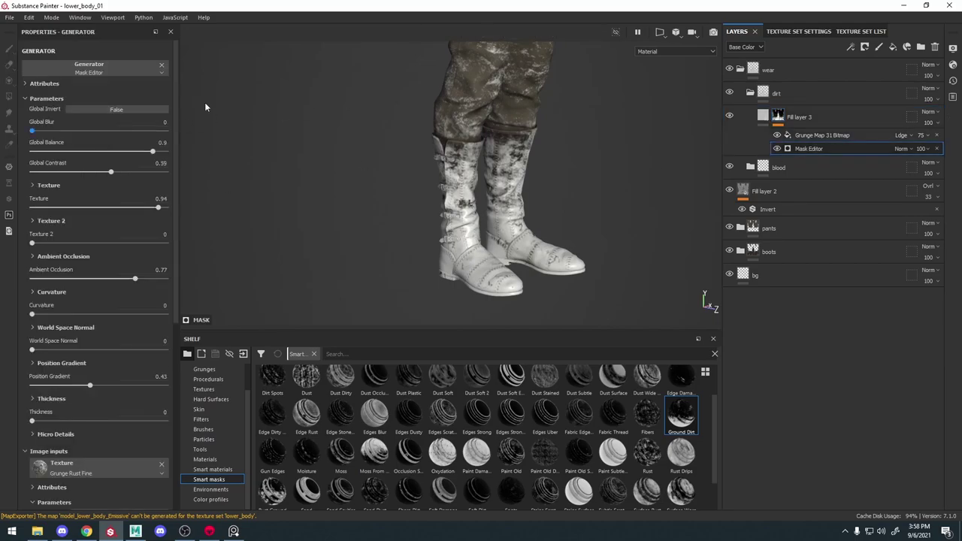
Set the Mask Editor's global balance to 0.71 and global contrast to 0.47 on the dirt layer's mask
click(102, 152)
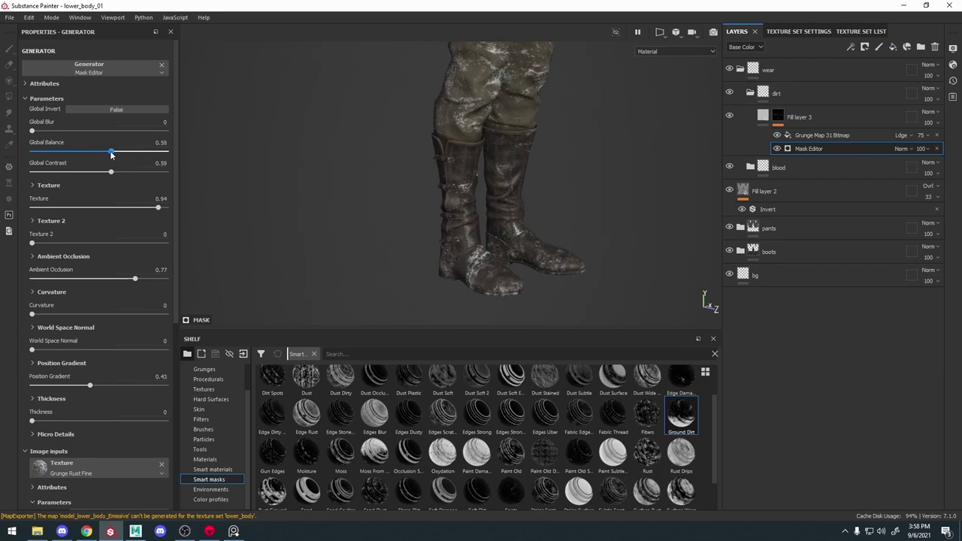
drag(122, 153, 118, 153)
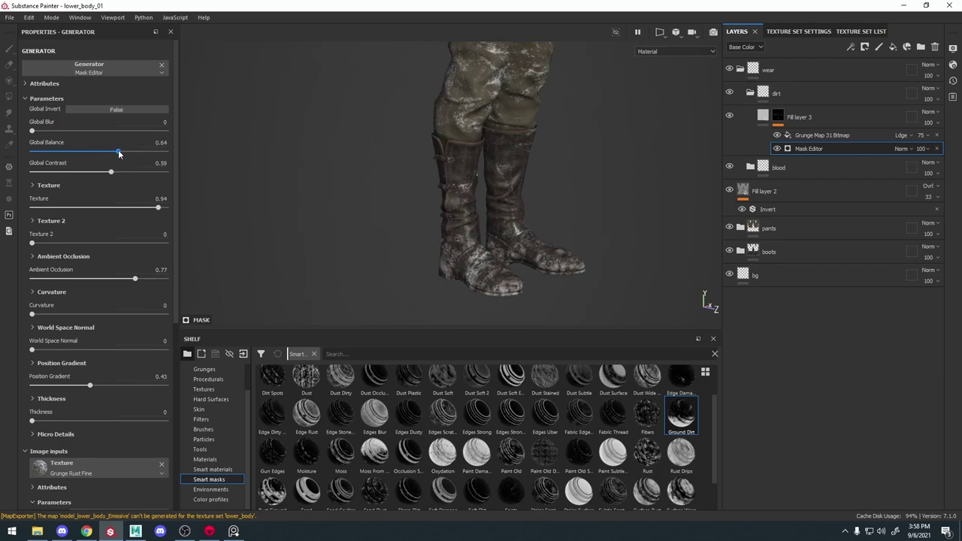
alt+right_drag(508, 154, 507, 111)
alt+middle_drag(506, 111, 487, 103)
alt+right_drag(487, 103, 475, 166)
drag(135, 154, 126, 156)
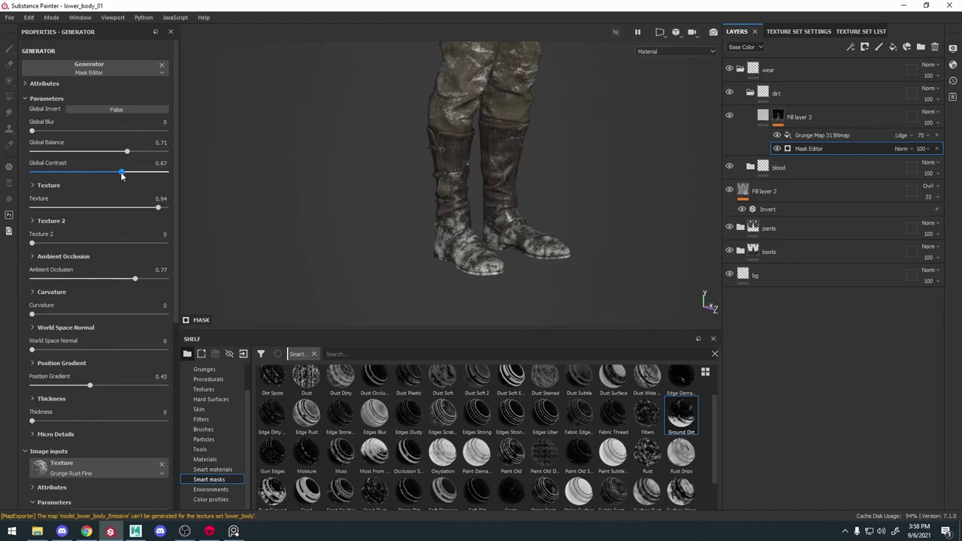
drag(83, 175, 91, 176)
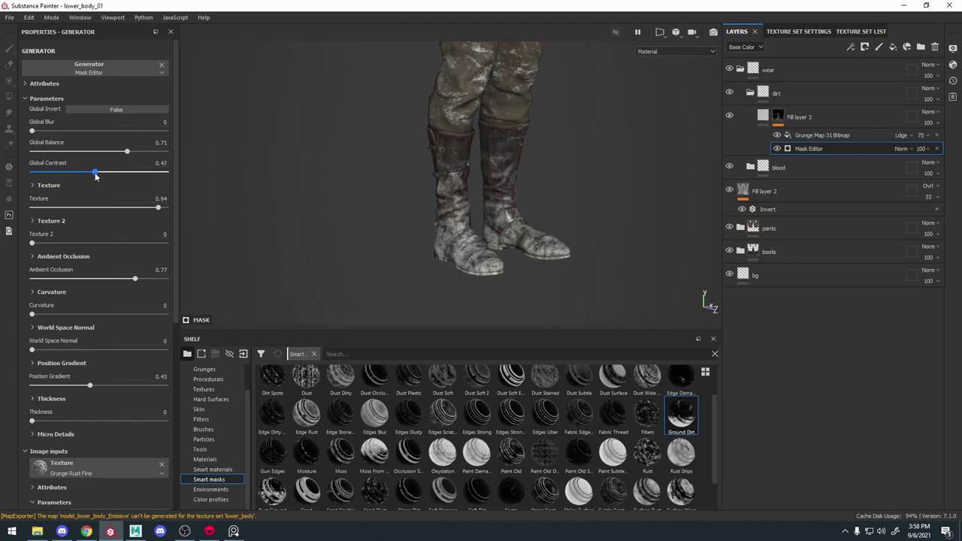
Soften the Grunge Map 31 Bitmap effect in the dirt mask with a balance of 0.22 and an opacity of 27
click(777, 136)
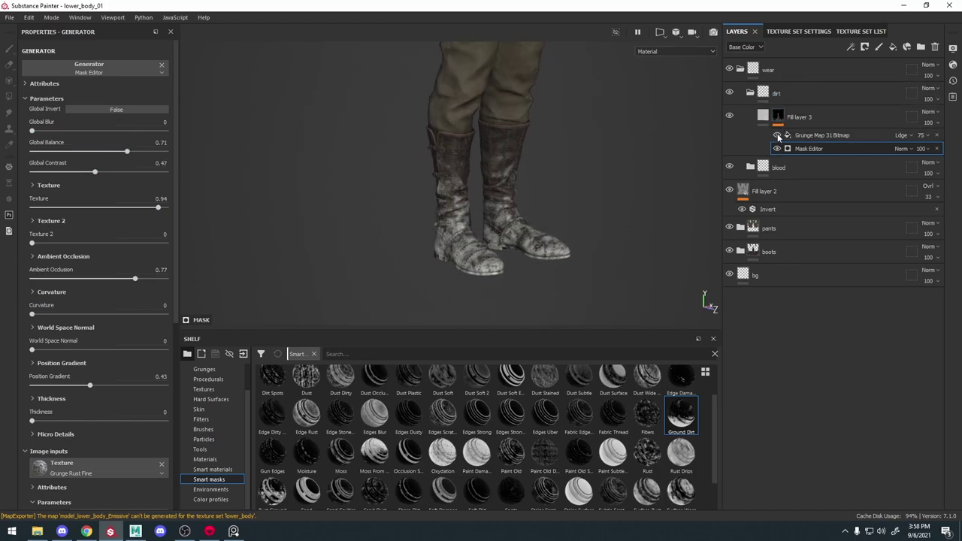
click(777, 136)
alt+middle_drag(567, 129, 545, 254)
click(826, 136)
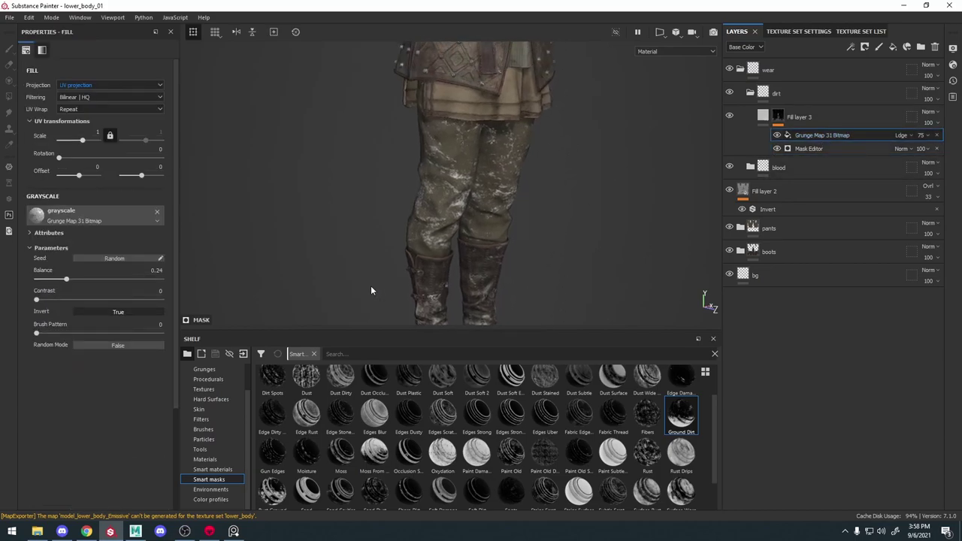
drag(45, 280, 49, 280)
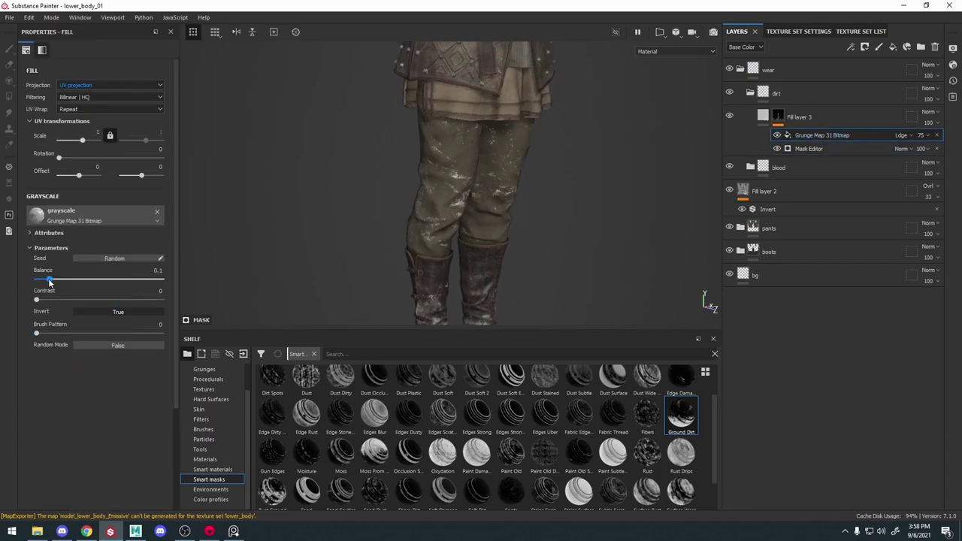
click(923, 136)
drag(922, 153, 925, 154)
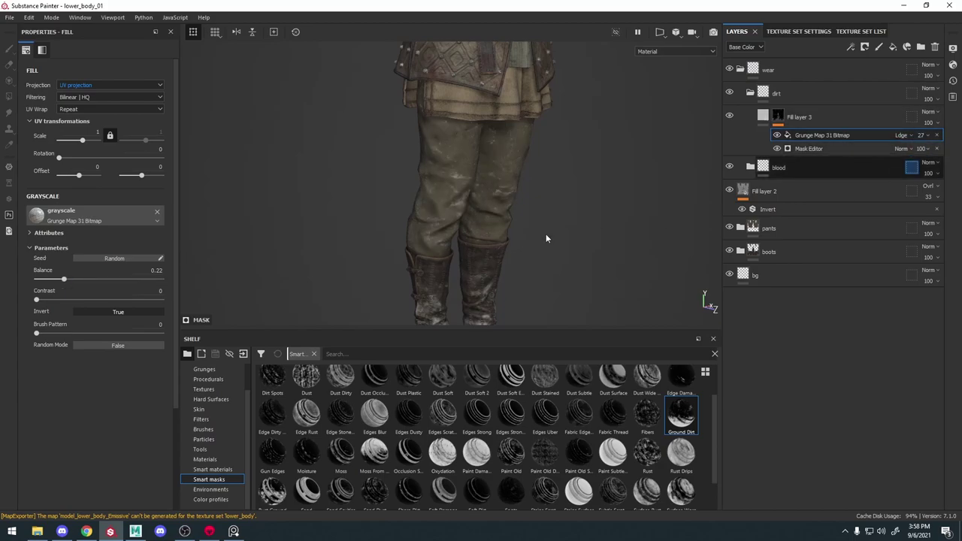
mouse_move(546, 233)
alt+right_down()
mouse_move(498, 172)
mouse_move(550, 217)
alt+right_up()
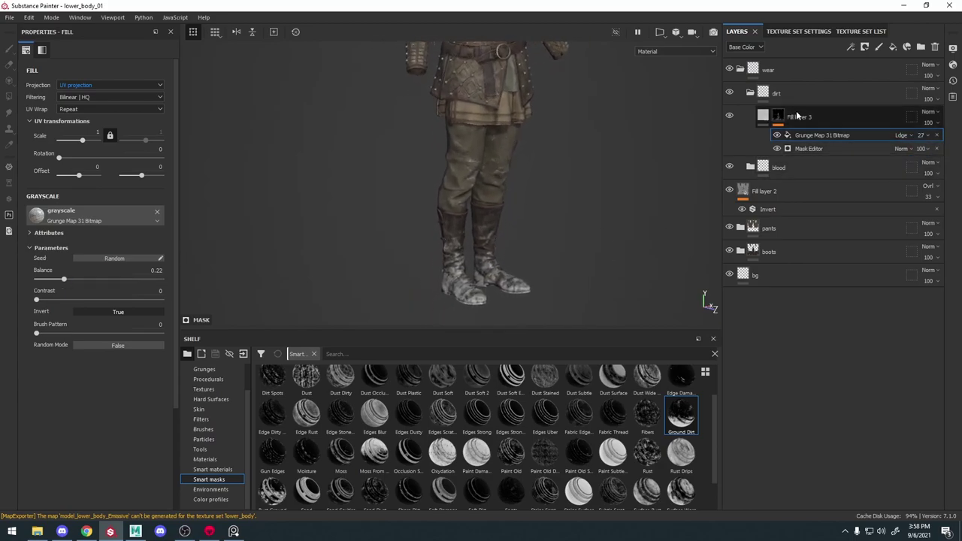
Rename the dirt fill layer ground_mudd, select its fill content, and show only the base color on the boots
double_click(799, 117)
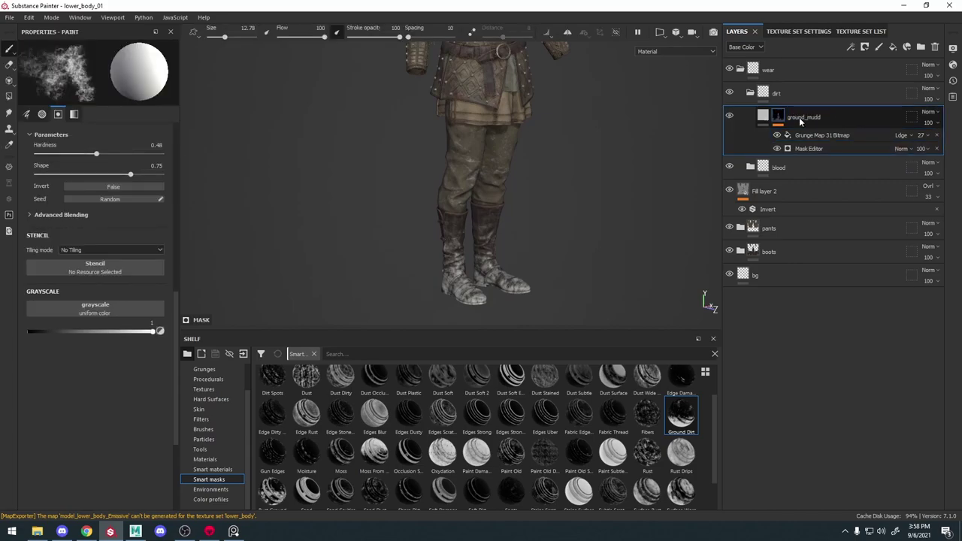
click(762, 117)
alt+right_drag(468, 192, 500, 244)
alt+middle_drag(501, 244, 465, 142)
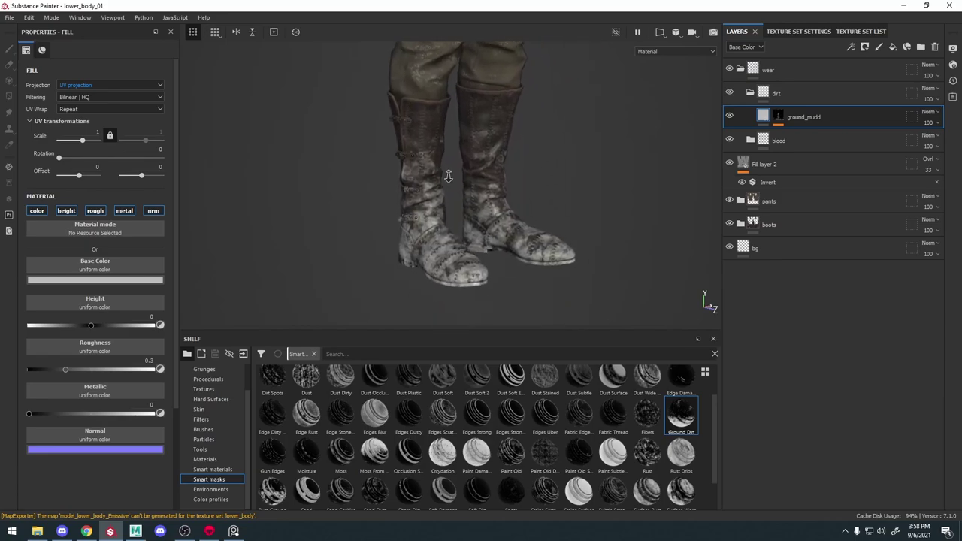
alt+right_drag(464, 142, 500, 221)
key(c)
alt+middle_drag(499, 221, 436, 136)
alt+right_drag(437, 137, 563, 143)
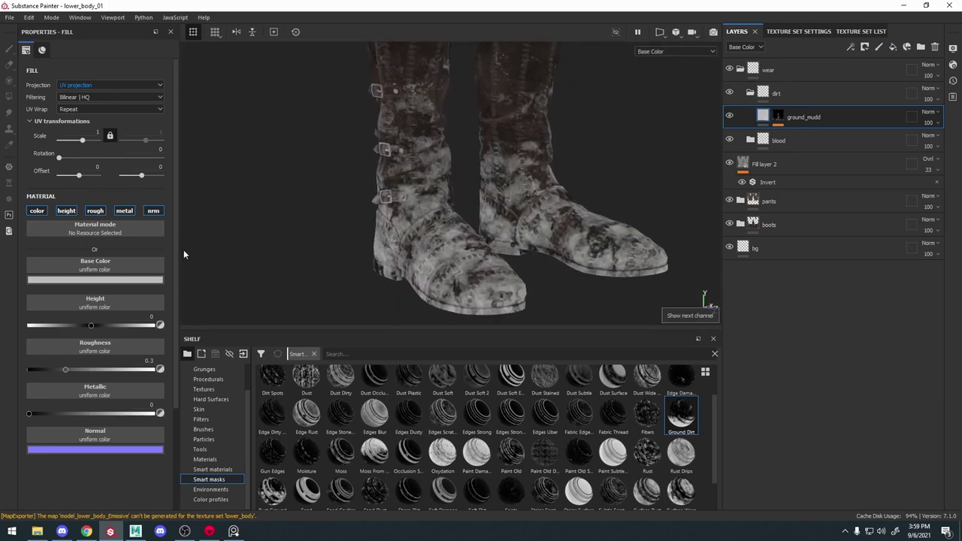
Pick a base color for ground_mudd from the boots, adjust it to brown (0.085, 0.048, 0.021), and return to the material view
click(128, 282)
drag(179, 293, 416, 68)
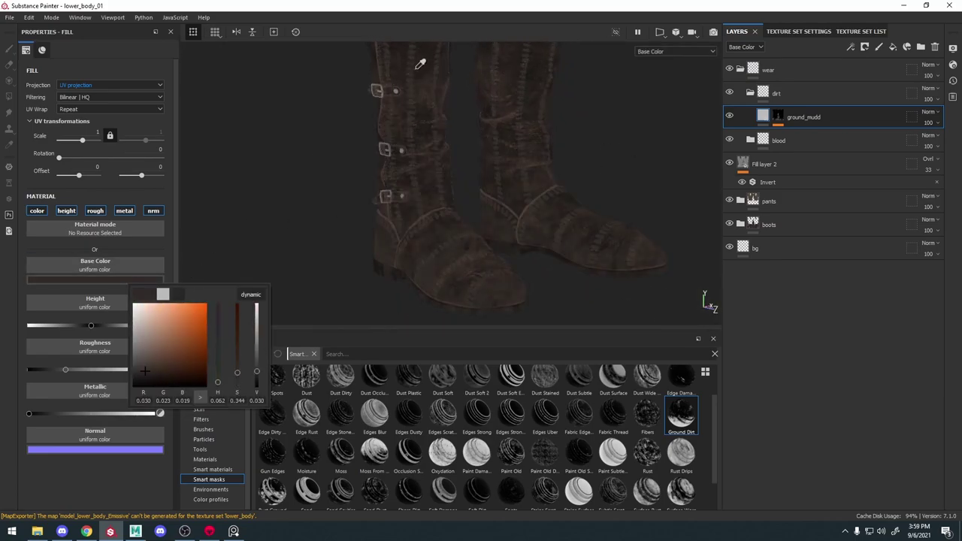
mouse_move(172, 372)
mouse_down()
mouse_move(164, 363)
mouse_move(179, 359)
mouse_up()
alt+right_drag(292, 247, 291, 180)
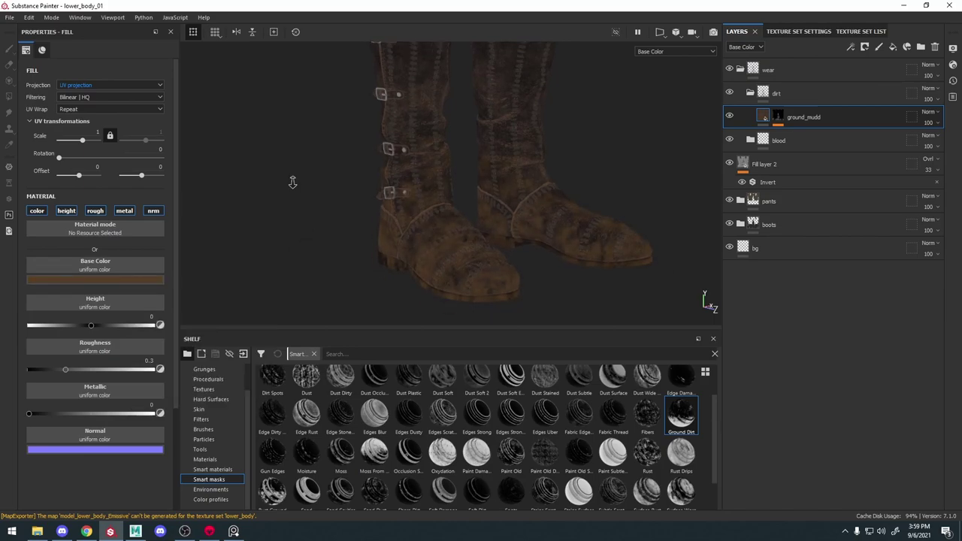
alt+middle_drag(292, 181, 301, 256)
key(m)
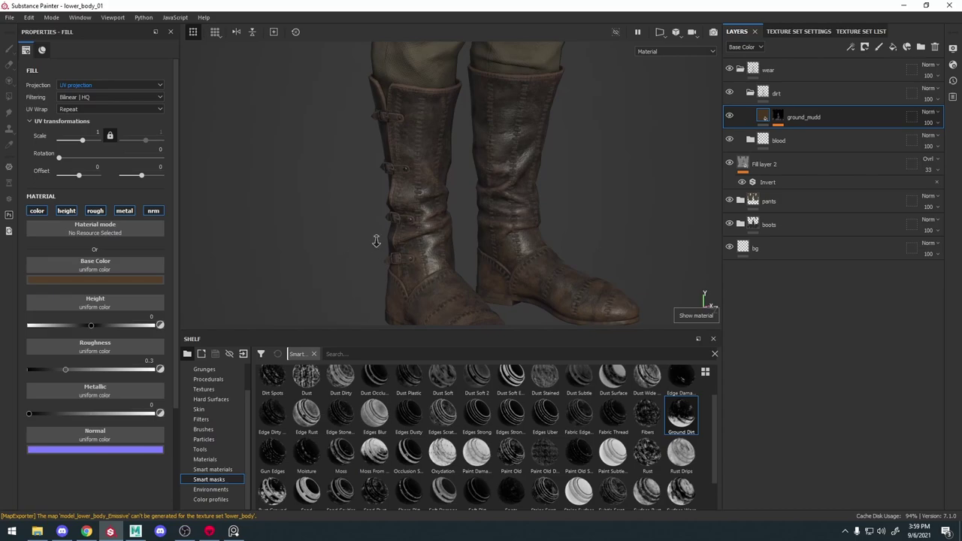
Try a height of -0.0866 on the ground_mudd layer, judging it on the boot's toe
alt+right_drag(376, 240, 401, 275)
alt+middle_drag(400, 274, 410, 160)
alt+right_drag(410, 161, 474, 202)
alt+middle_drag(475, 202, 479, 175)
alt+right_drag(479, 176, 511, 244)
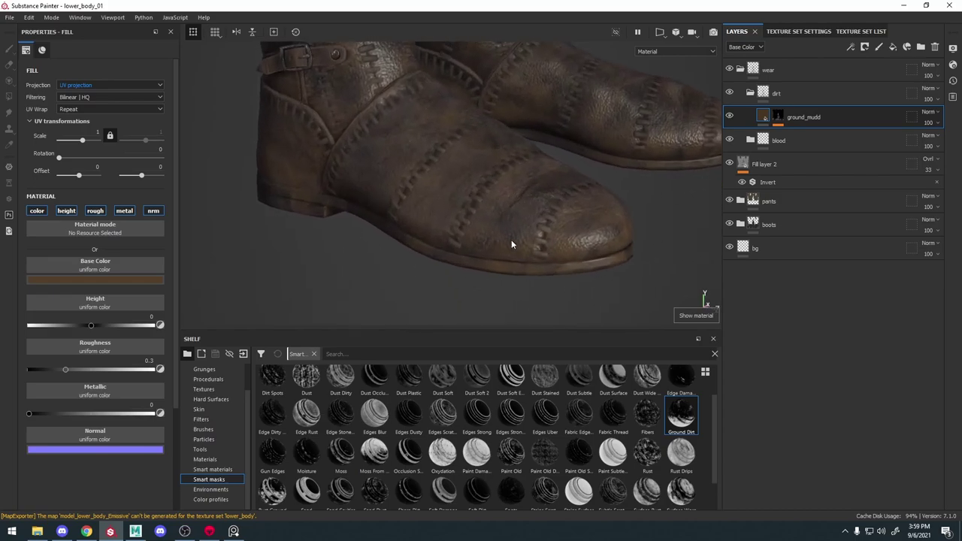
alt+drag(511, 244, 522, 224)
shift+right_drag(522, 224, 498, 230)
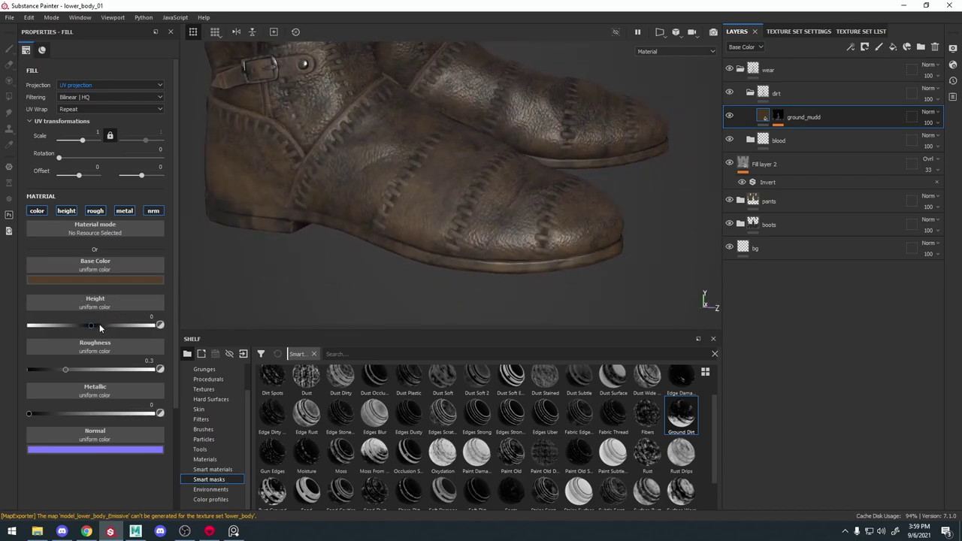
drag(100, 324, 85, 329)
Switch ground_mudd's height channel blending to Replace and set its height to 0.1811
click(747, 50)
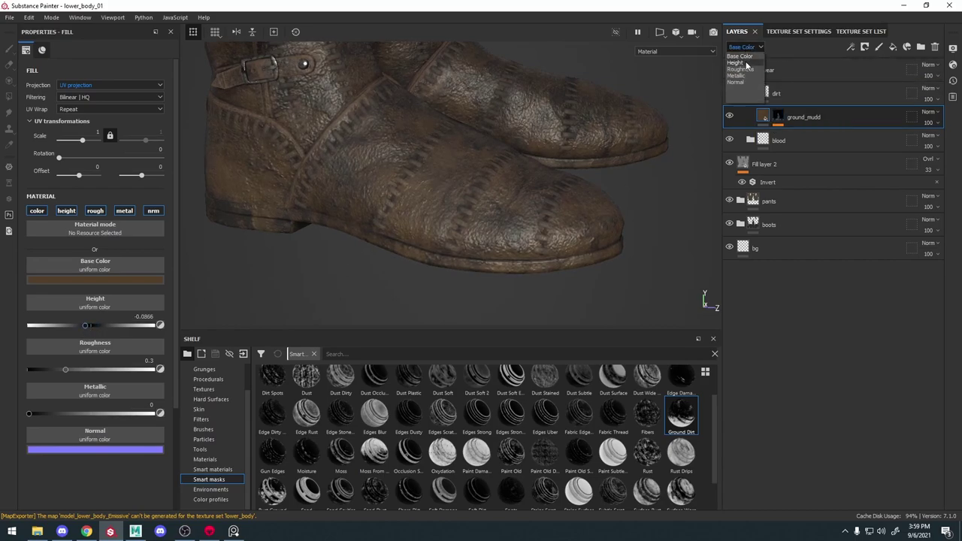
click(744, 64)
click(929, 112)
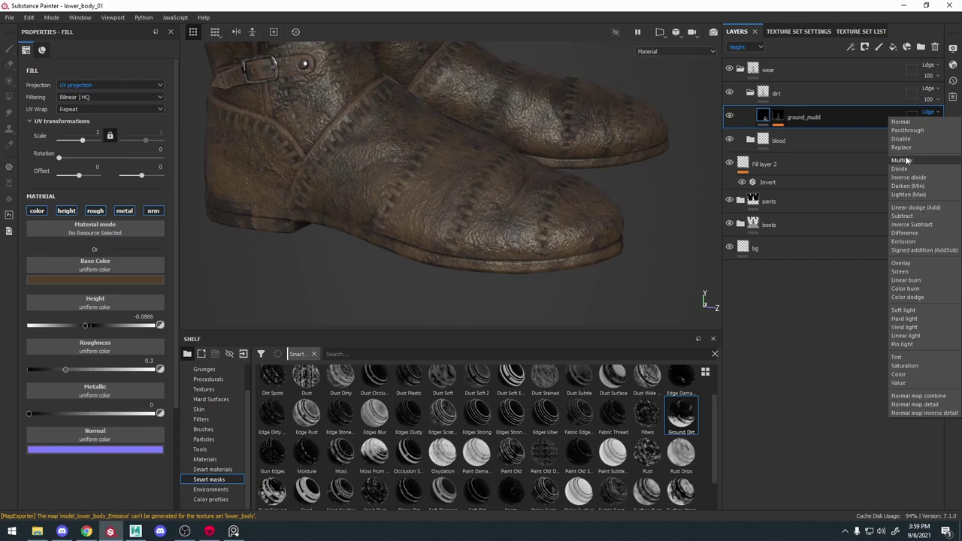
click(906, 147)
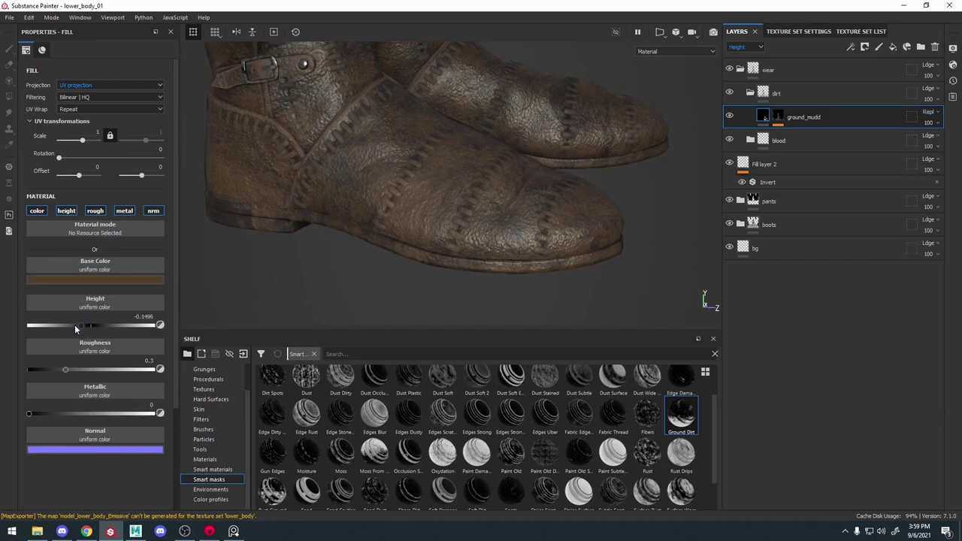
drag(74, 326, 103, 321)
scroll(498, 176, down, 4)
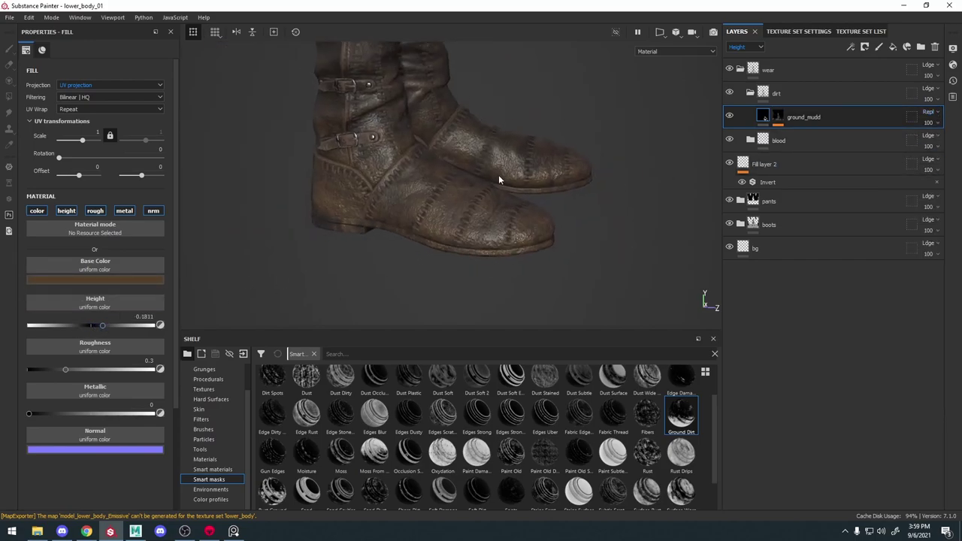
alt+drag(498, 174, 480, 193)
Darken ground_mudd's brown base color to a value of 0.027 and raise its roughness to about 0.71
click(113, 281)
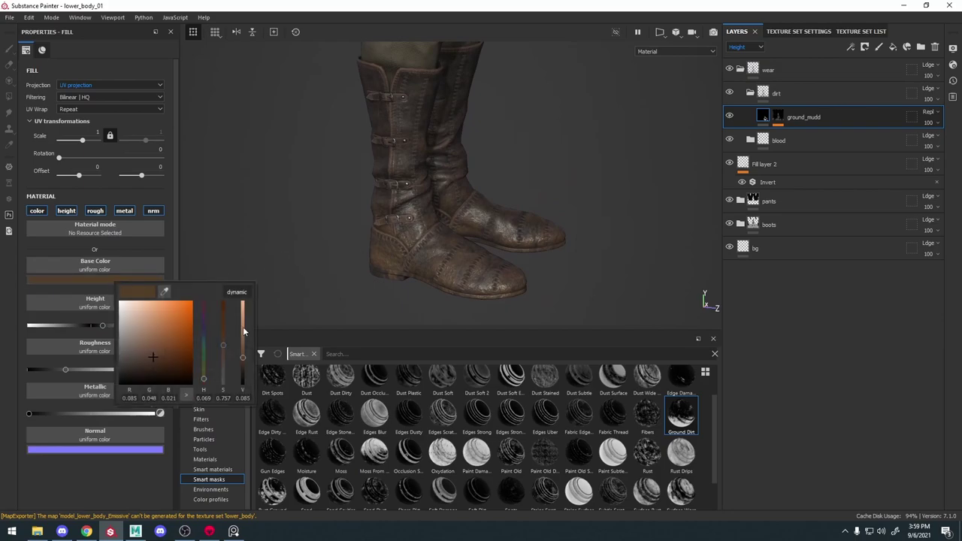
mouse_move(239, 362)
mouse_down()
mouse_move(239, 384)
mouse_move(234, 356)
mouse_move(232, 373)
mouse_up()
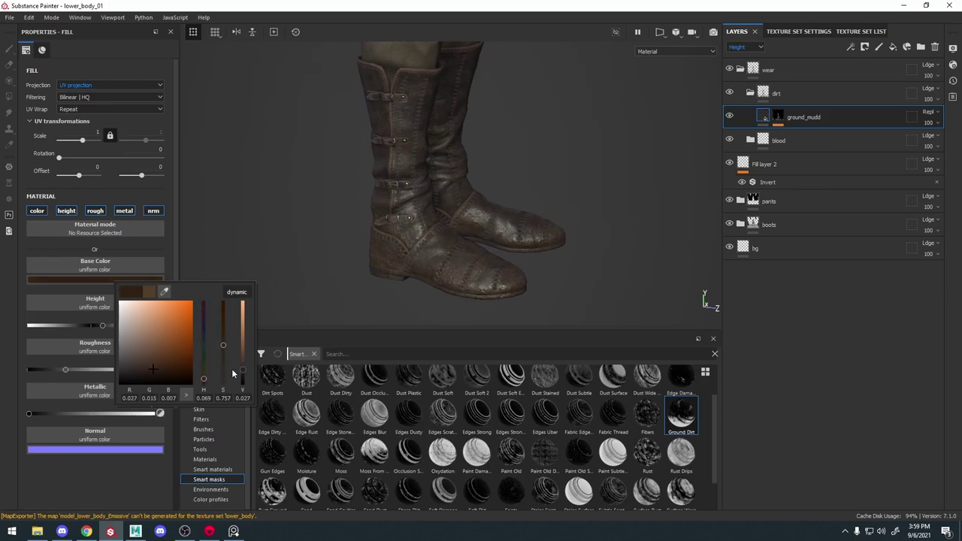
drag(80, 369, 120, 369)
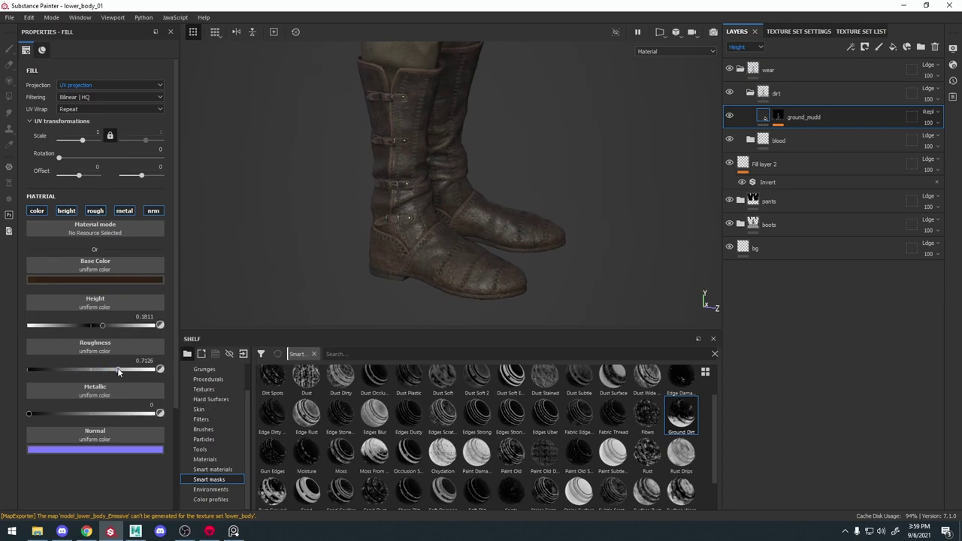
Examine the ground_mudd layer's effect on the boots and trousers from several distances and angles
key(c)
alt+right_drag(410, 239, 616, 341)
alt+middle_drag(476, 285, 472, 258)
alt+right_drag(472, 259, 465, 155)
key(m)
alt+middle_drag(464, 154, 467, 186)
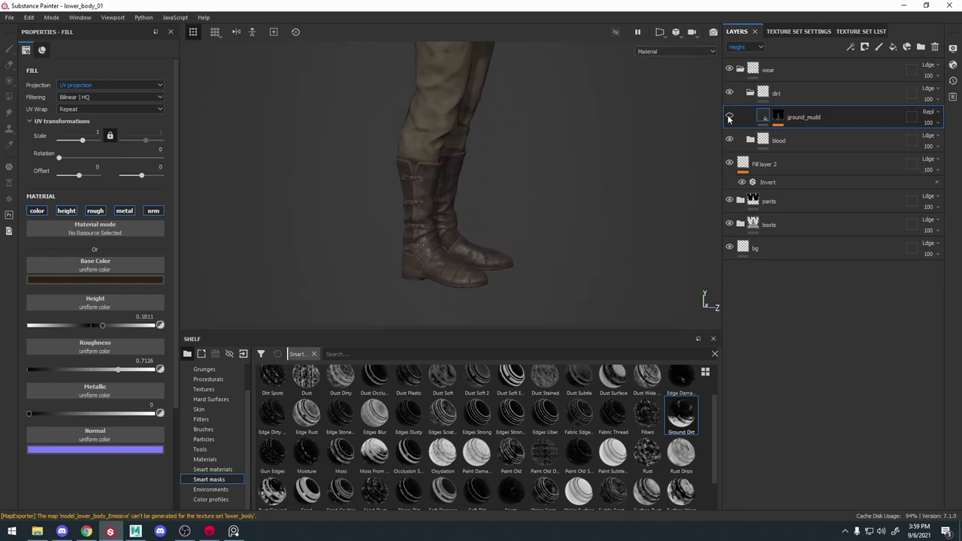
alt+drag(611, 158, 572, 160)
alt+right_drag(572, 160, 566, 268)
alt+drag(566, 268, 532, 163)
alt+middle_drag(532, 164, 496, 312)
alt+drag(496, 313, 518, 248)
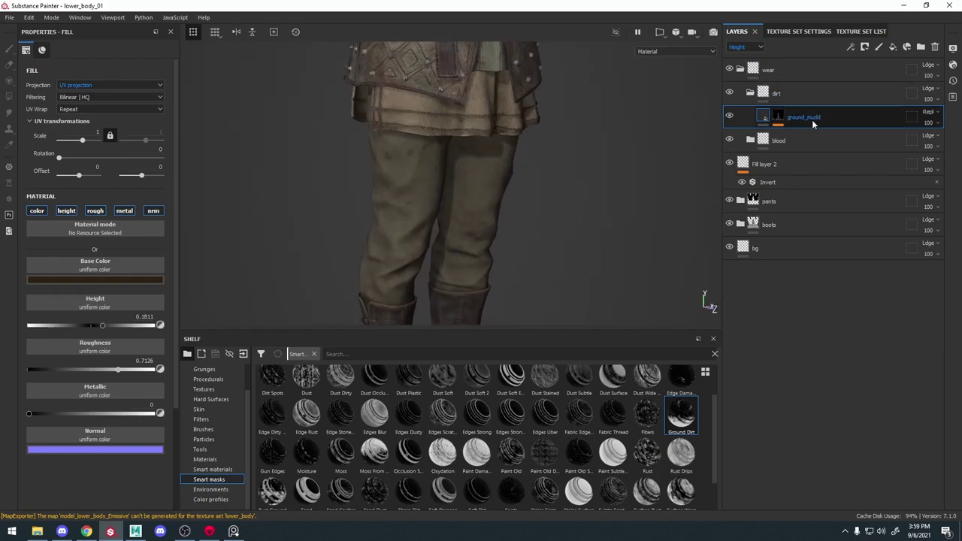
Set the Grunge Map 31 Bitmap fill in ground_mudd's mask to a balance of 0.22 and an opacity of 56
click(770, 119)
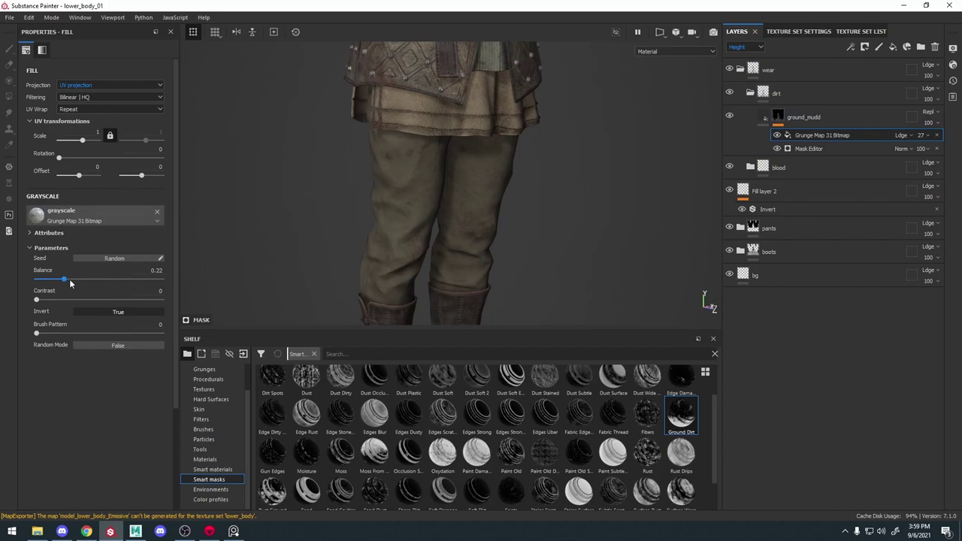
drag(193, 278, 64, 278)
click(921, 136)
drag(924, 153, 951, 155)
Inspect the boots up close in the base color and metallic channels, then return to the material view
key(f)
alt+right_drag(530, 155, 488, 195)
alt+middle_drag(475, 289, 478, 171)
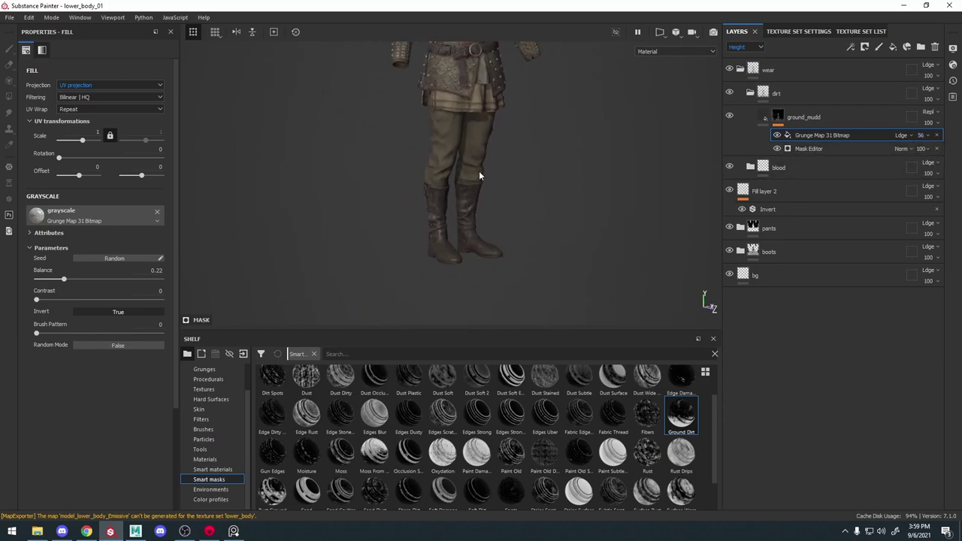
alt+right_drag(479, 171, 502, 193)
alt+drag(502, 192, 488, 214)
key(c)
scroll(470, 251, up, 6)
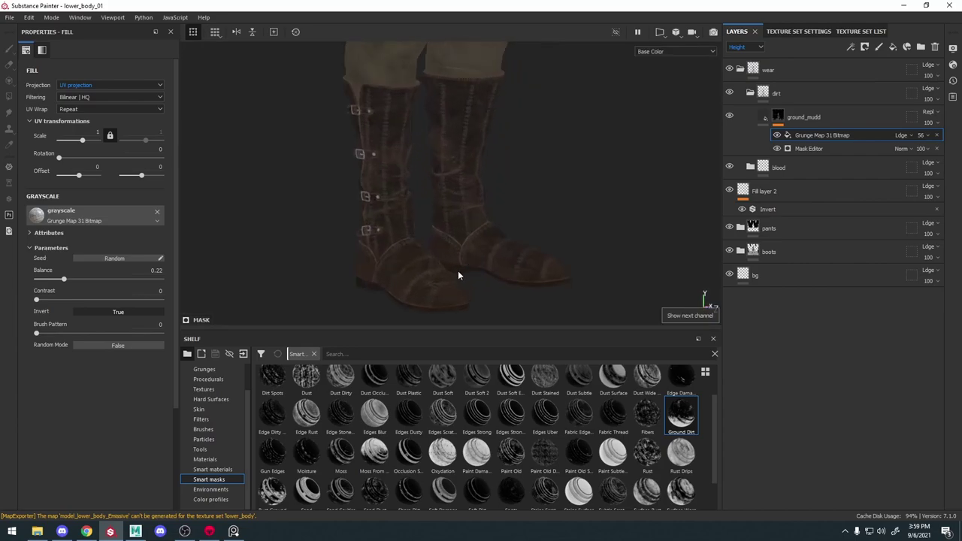
alt+drag(450, 242, 468, 233)
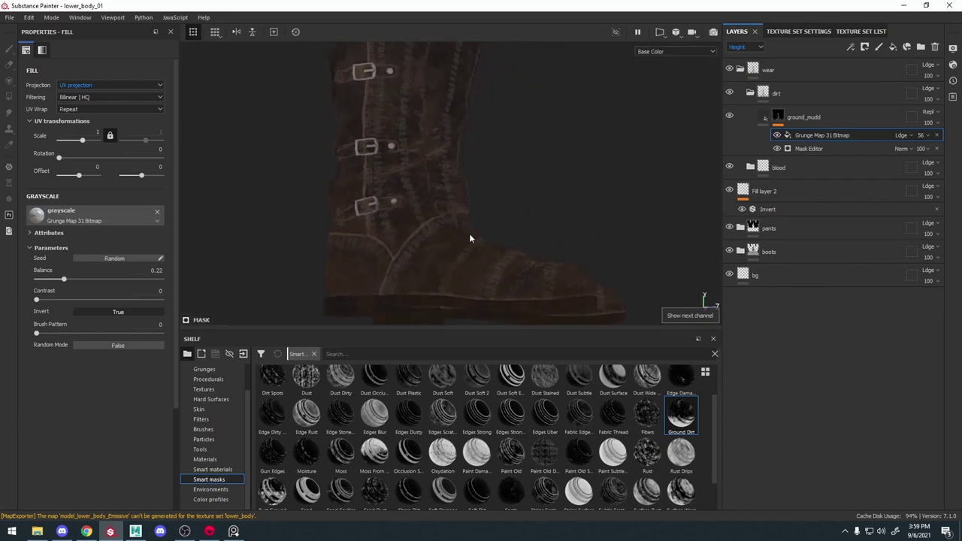
key(c)
key(c)
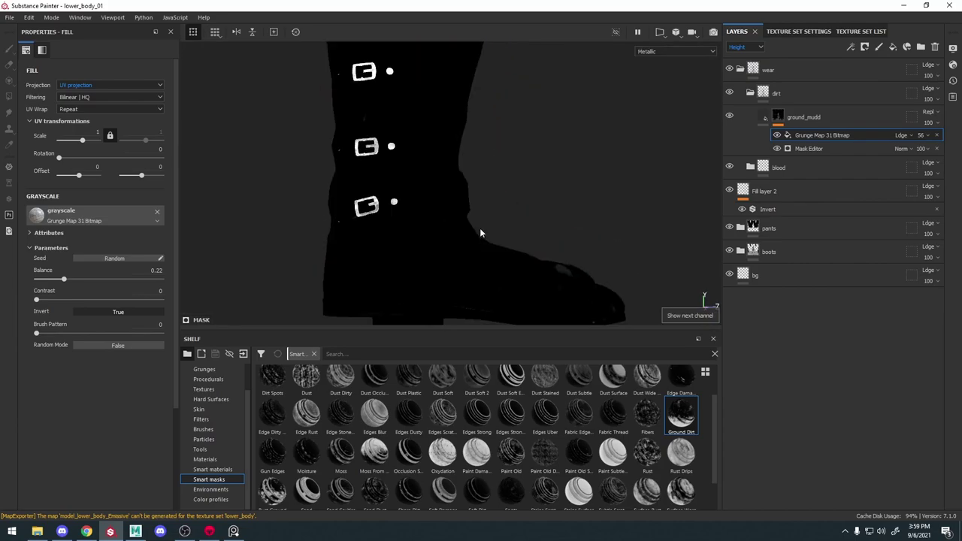
key(m)
Compare the boots with the ground_mudd layer hidden and shown, close up and from farther away
click(726, 115)
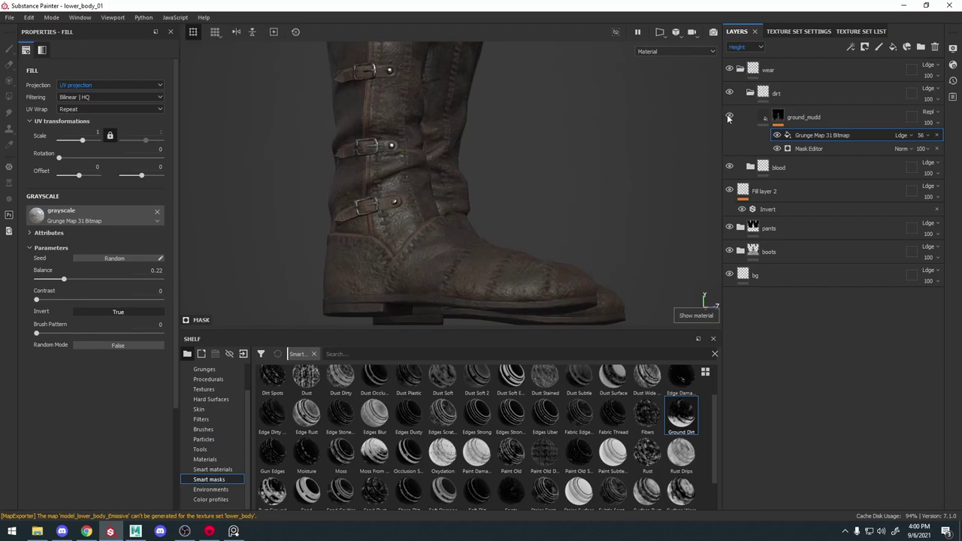
click(726, 115)
click(726, 114)
click(727, 114)
alt+drag(497, 112, 527, 150)
shift+right_drag(527, 150, 519, 146)
alt+right_drag(577, 196, 521, 137)
alt+drag(522, 137, 524, 156)
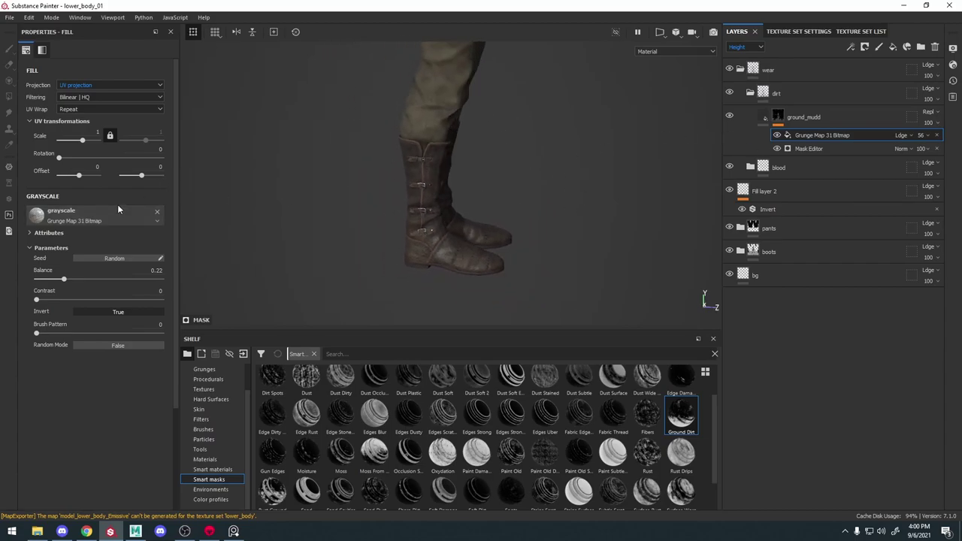
Compare ground_mudd with its height channel off and on, and lower its height to 0.0945
click(763, 118)
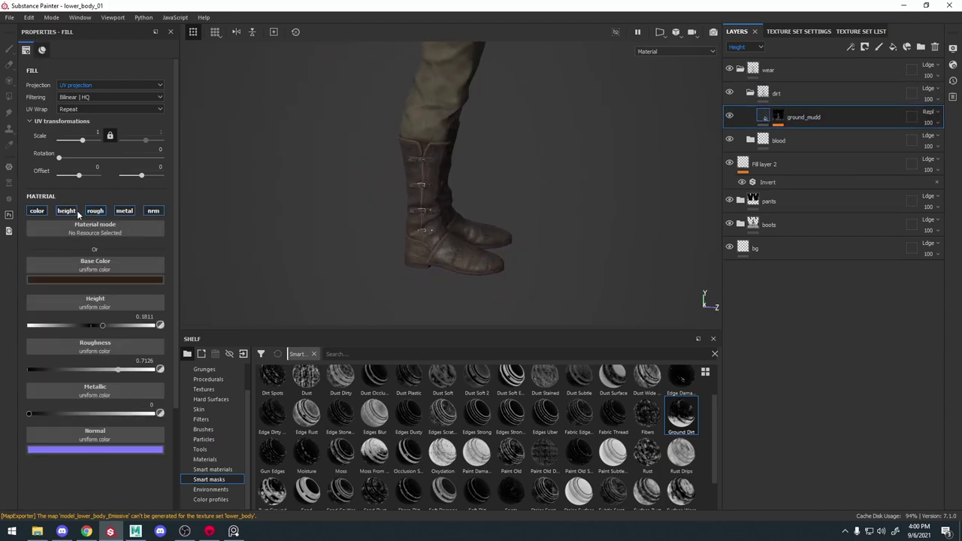
click(67, 213)
click(66, 213)
click(67, 213)
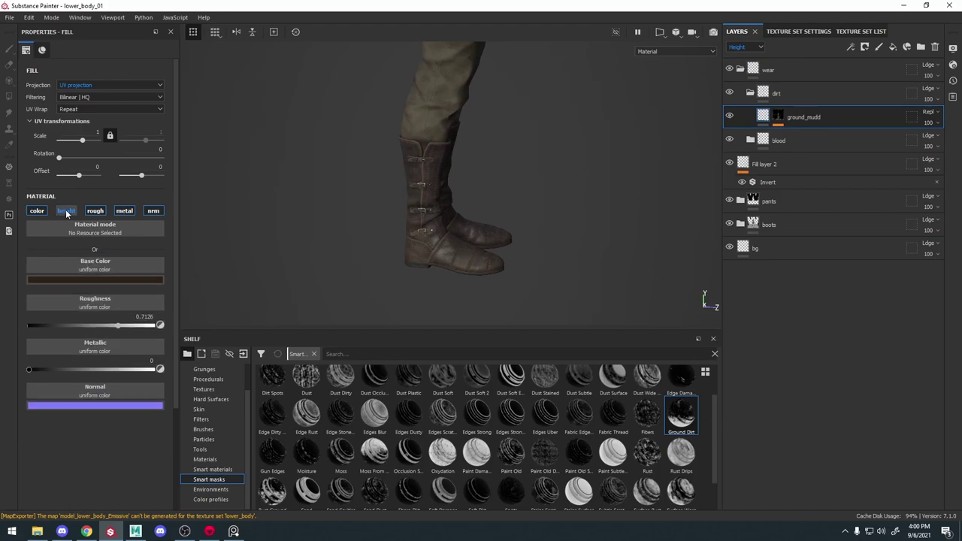
click(67, 213)
alt+right_drag(379, 254, 577, 377)
alt+middle_drag(522, 324, 501, 298)
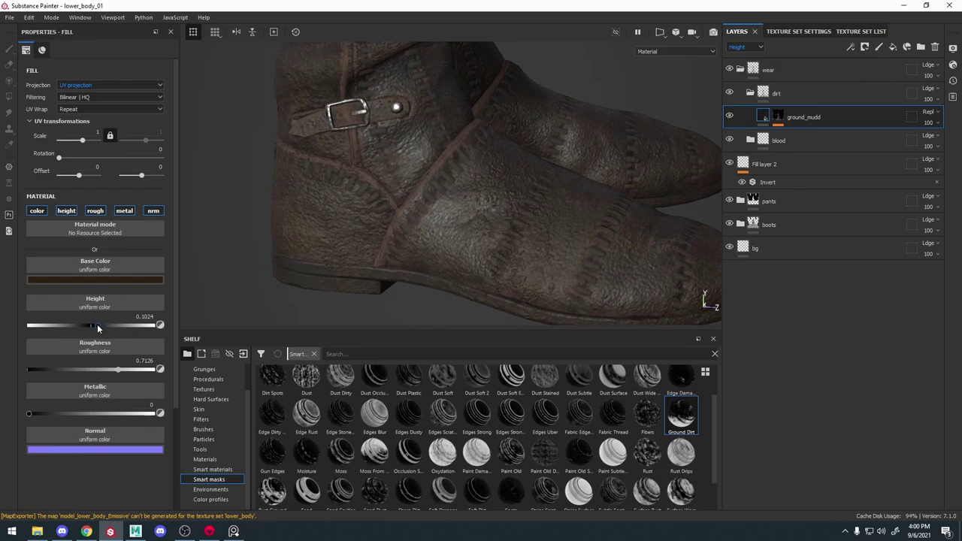
alt+right_drag(521, 257, 403, 91)
alt+middle_drag(564, 163, 542, 185)
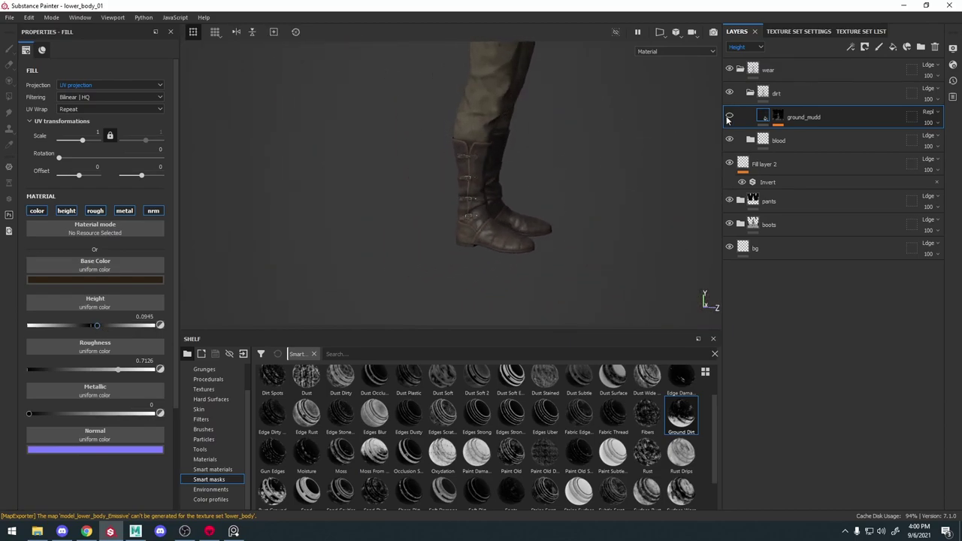
click(727, 118)
Add a BnW Spots 2 fill to ground_mudd's mask and blend it with Multiply
alt+click(778, 118)
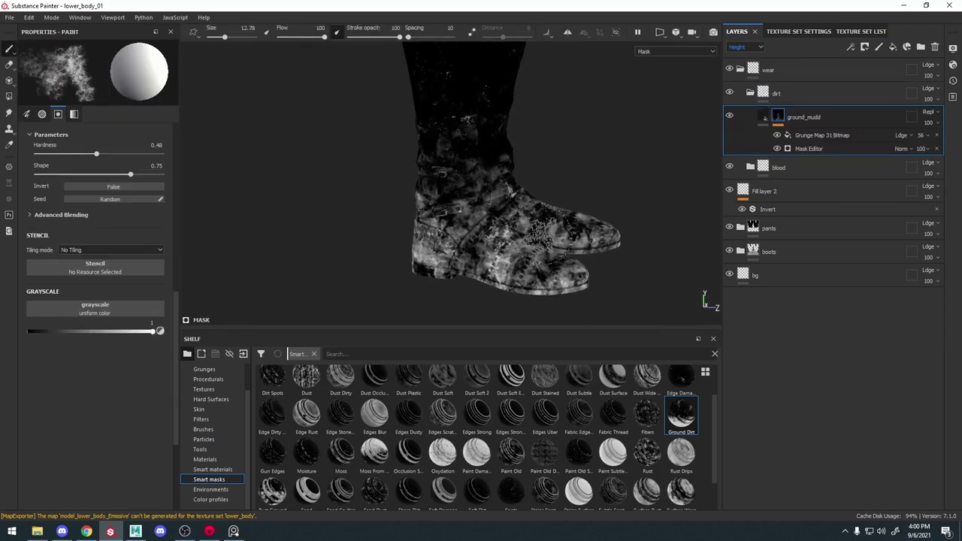
click(851, 47)
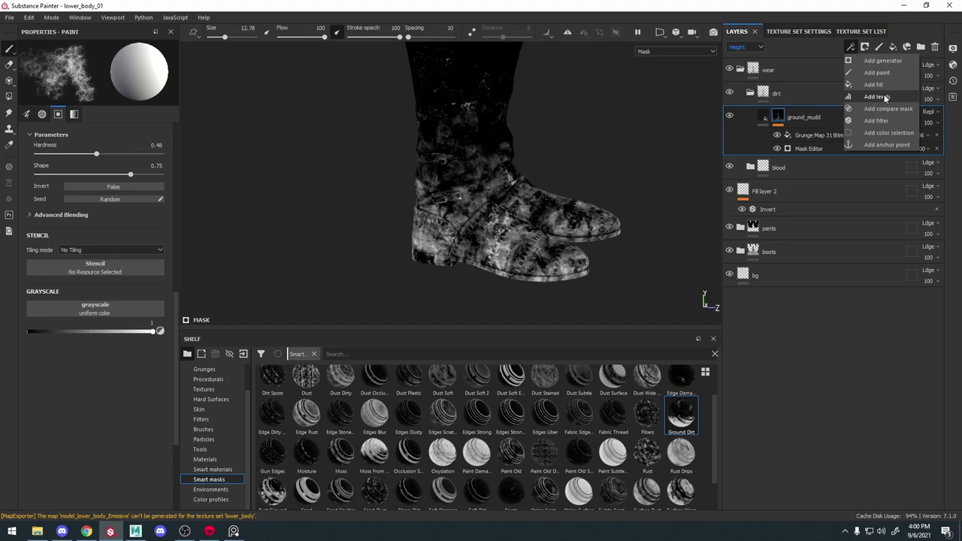
click(883, 87)
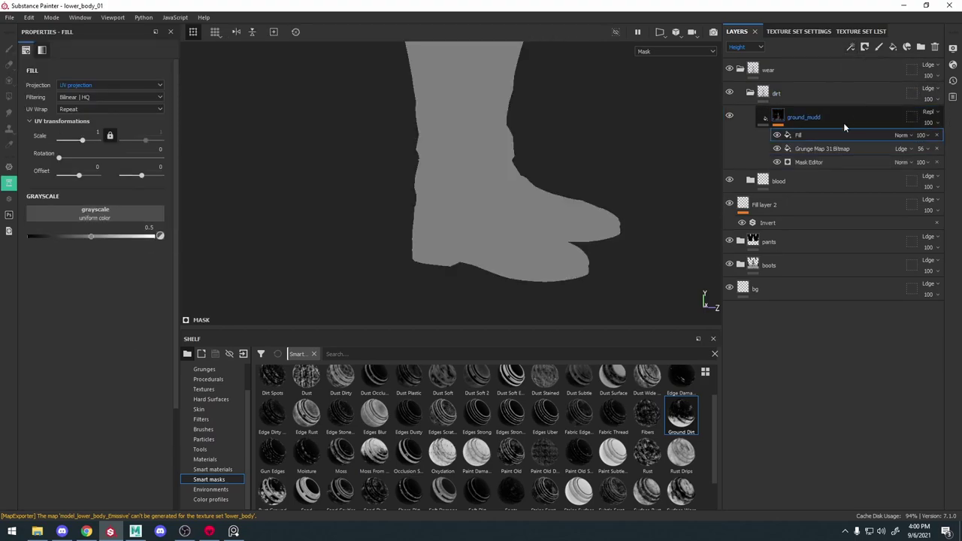
click(209, 379)
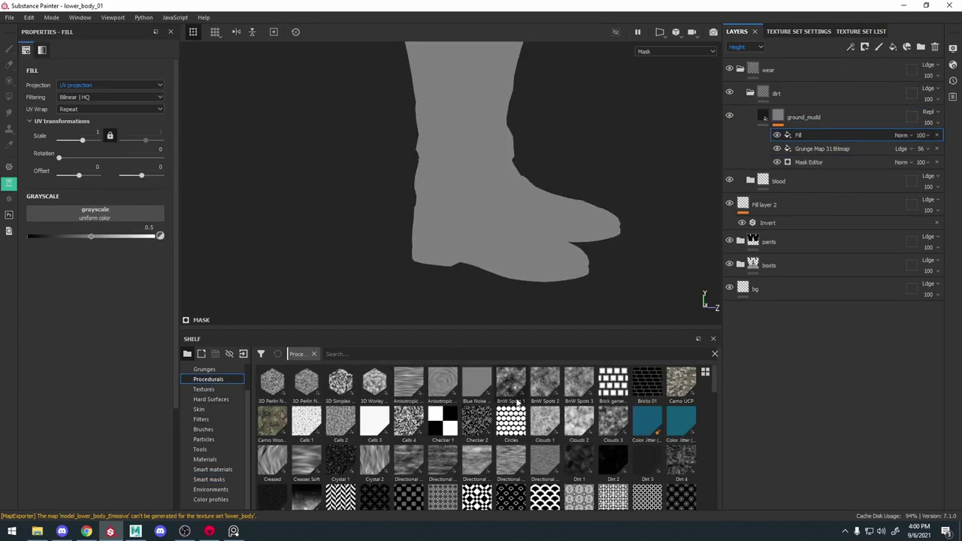
drag(545, 385, 91, 225)
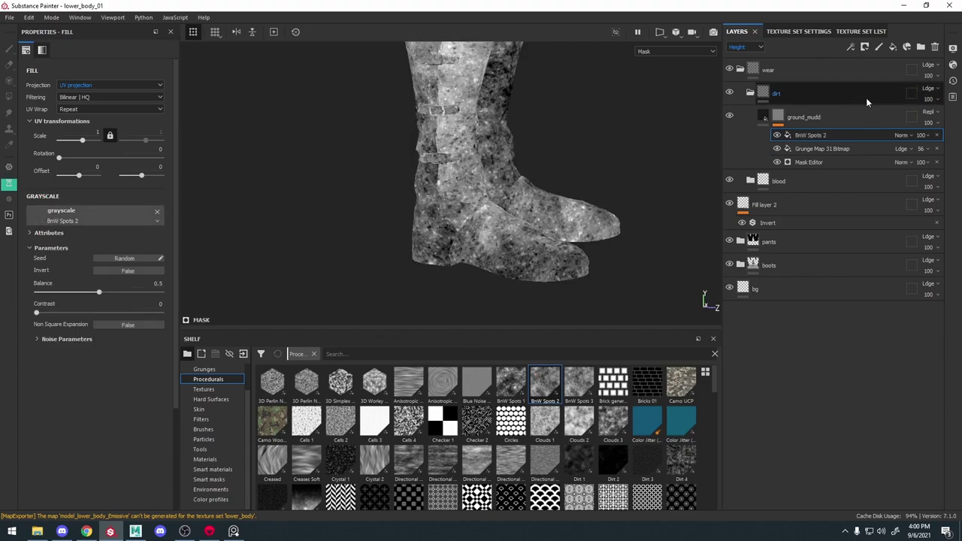
click(905, 136)
click(904, 186)
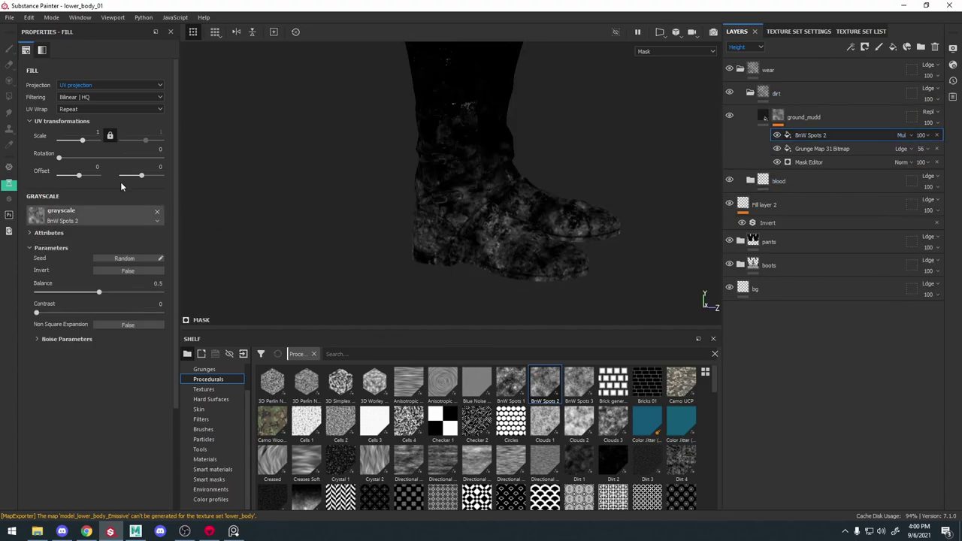
Switch the BnW Spots 2 fill to tri-planar projection with a balance of 0.73 and a contrast of 0.64
click(98, 85)
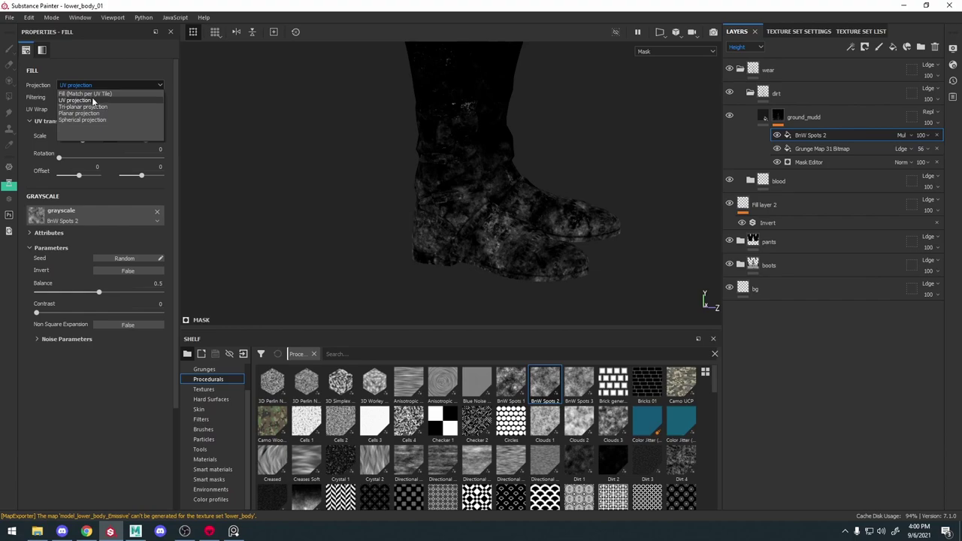
click(93, 108)
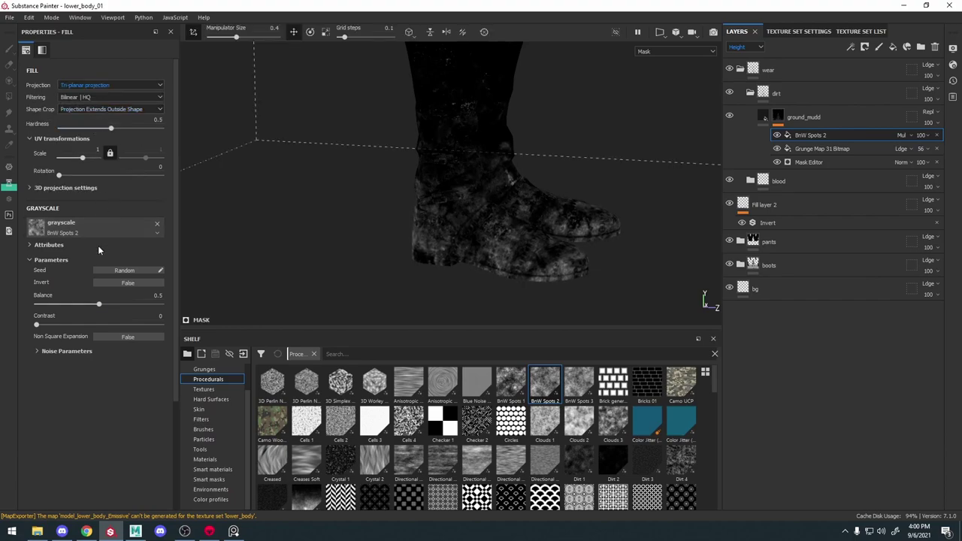
drag(99, 304, 126, 306)
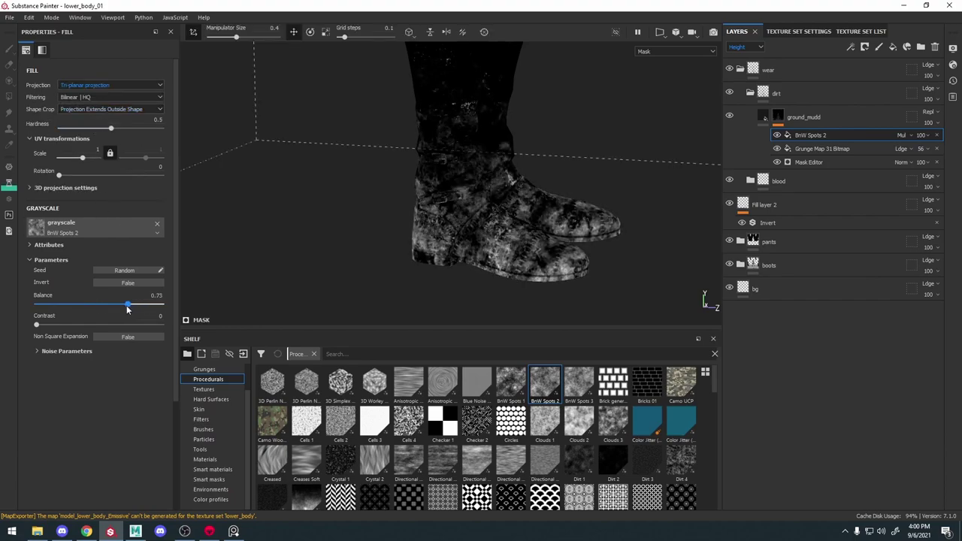
drag(37, 325, 173, 331)
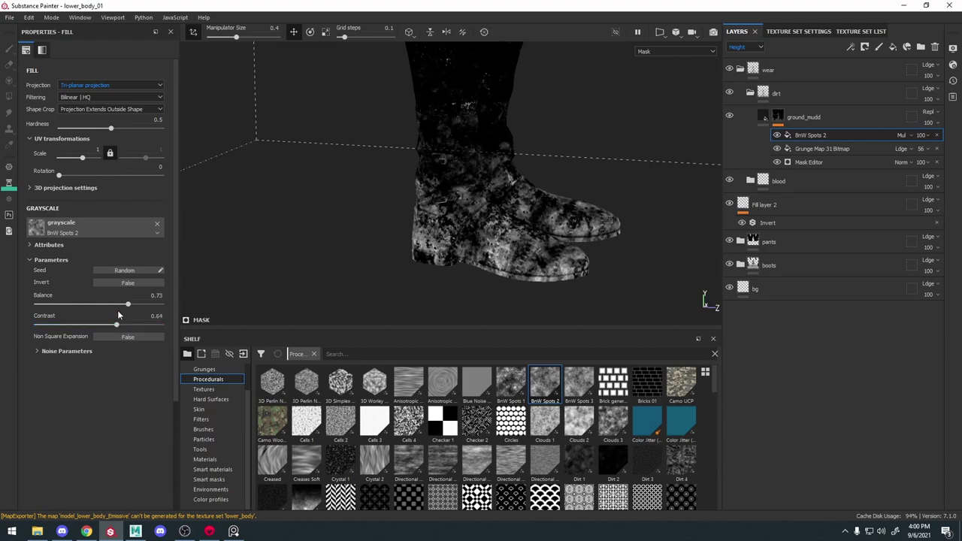
Fine-tune the BnW Spots 2 balance to 0.83 while judging the boots in the material view, and save the project
drag(126, 306, 98, 307)
key(m)
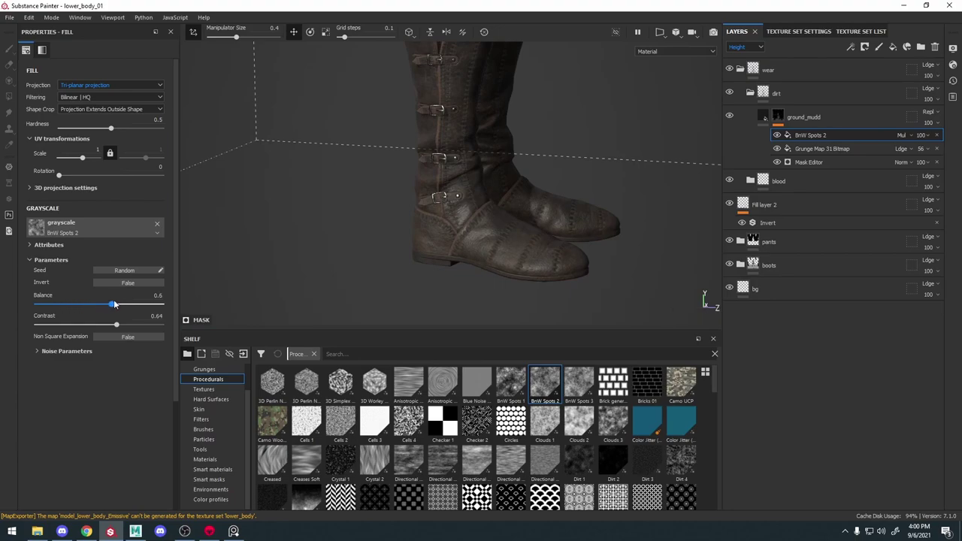
key(ctrl+s)
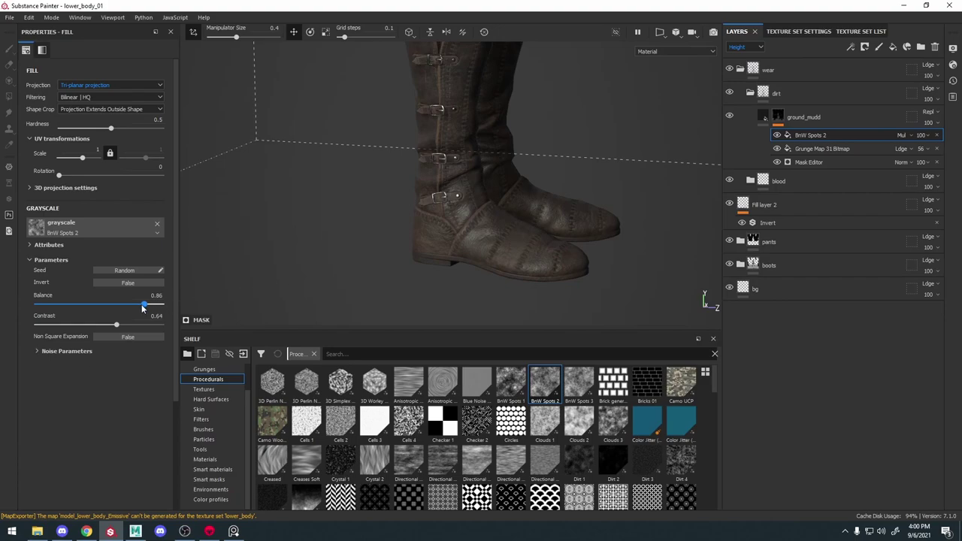
alt+right_drag(523, 241, 517, 143)
alt+middle_drag(546, 150, 534, 184)
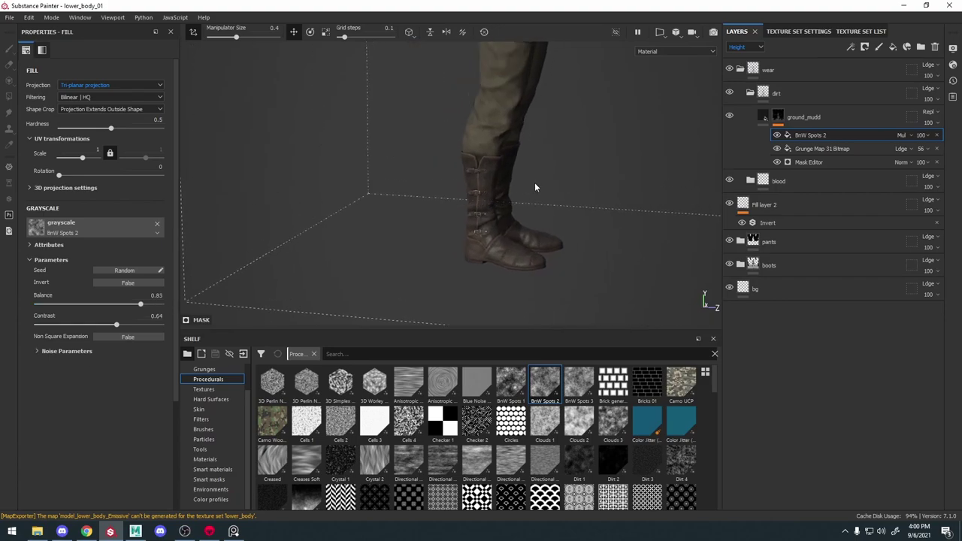
alt+right_drag(535, 185, 528, 172)
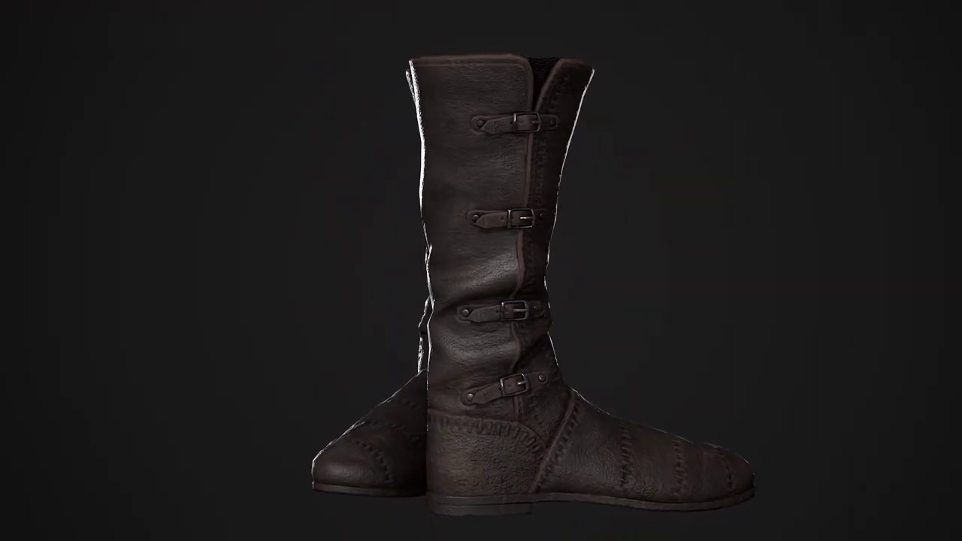